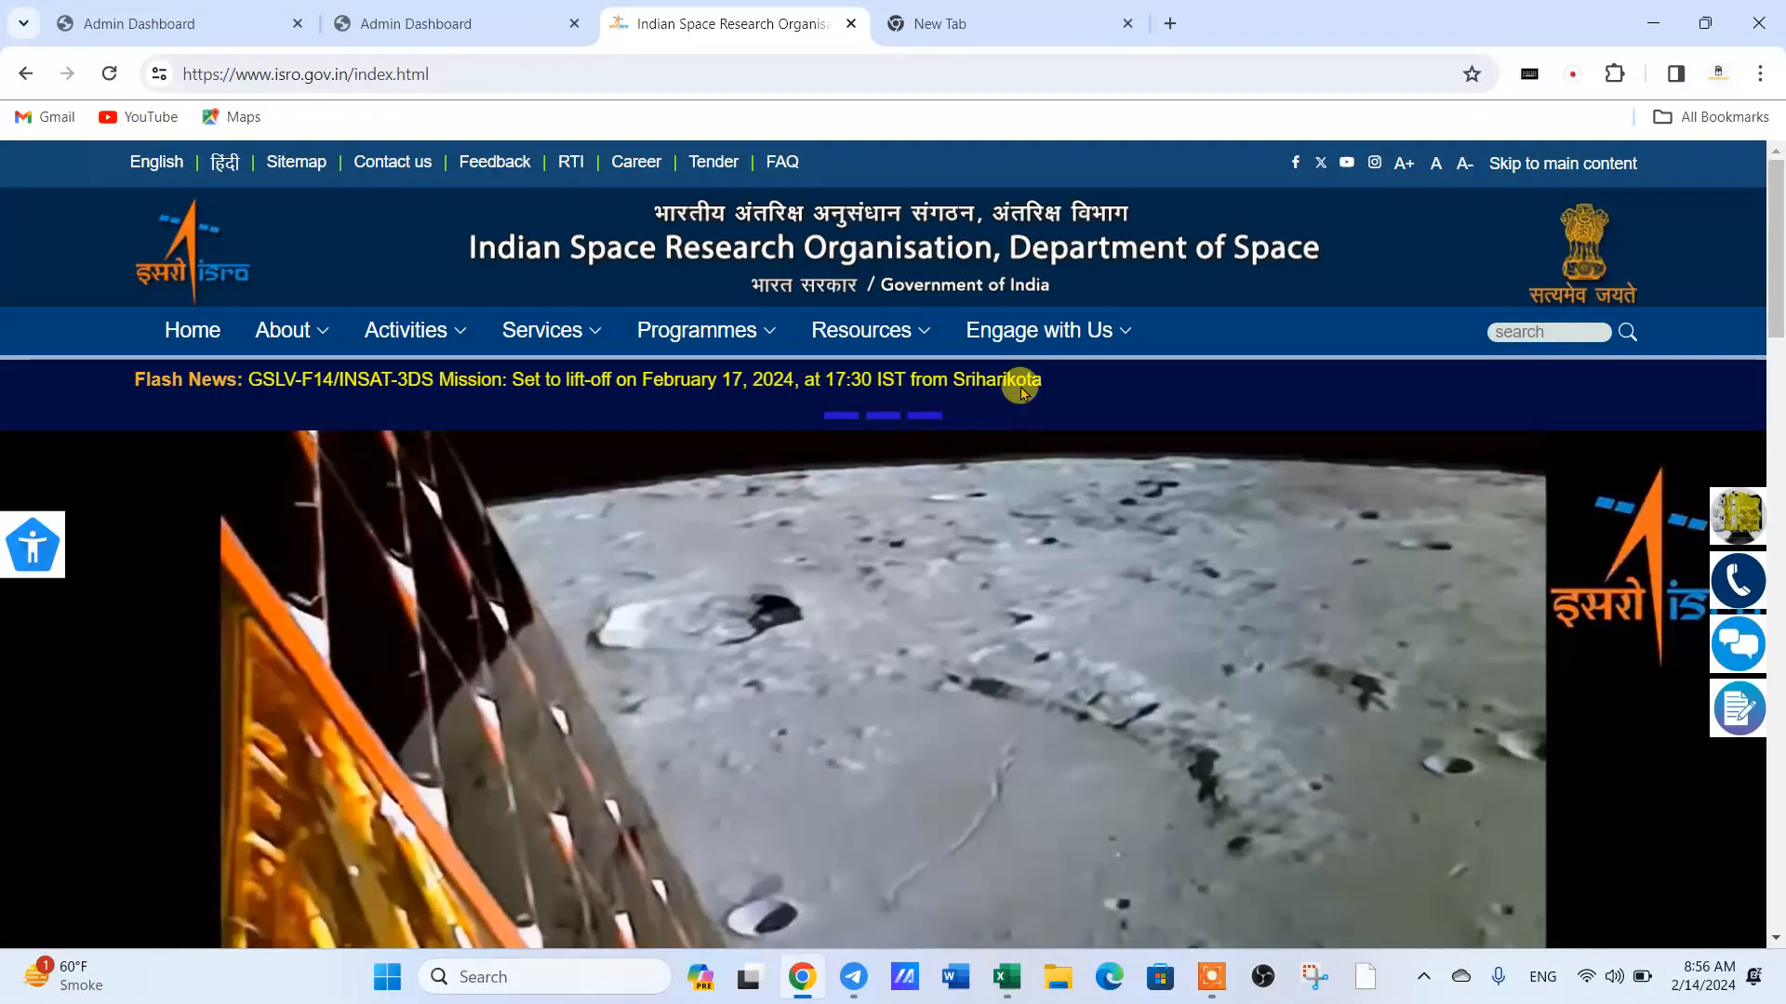
- Search Google for "isro gov in" in the empty tab, and close that tab to return to the ISRO home page
left_click(1005, 22)
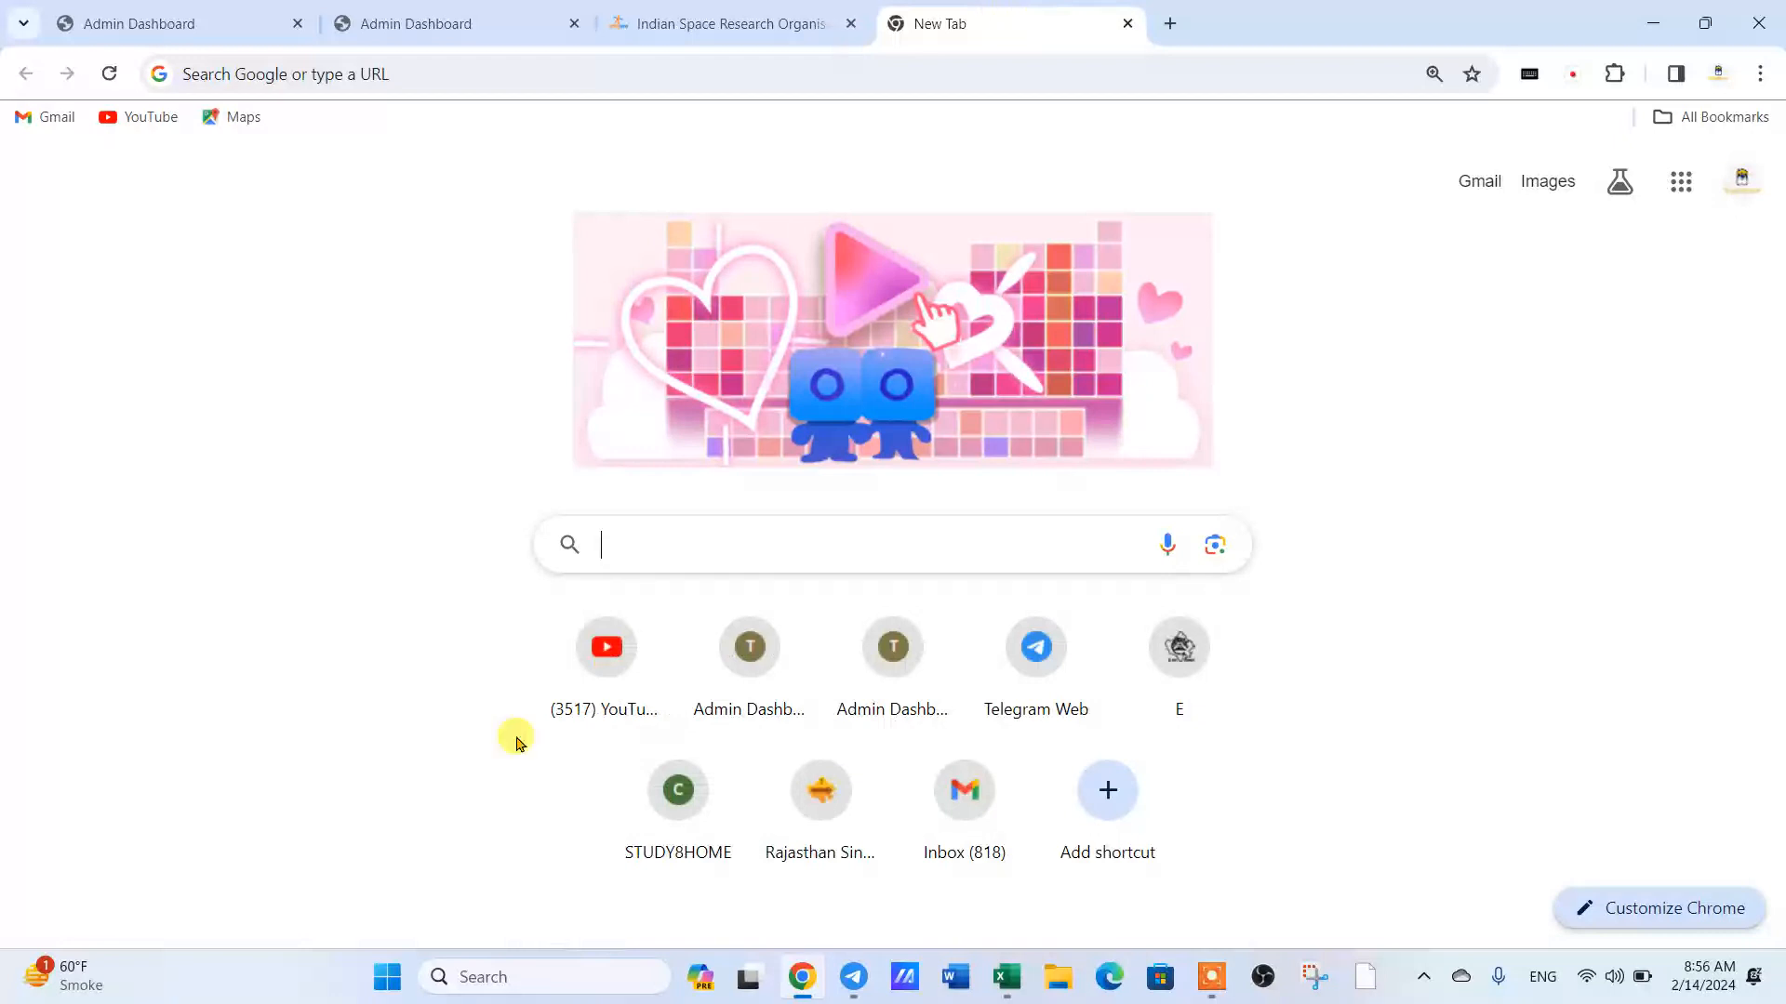
left_click(712, 543)
type("isro ")
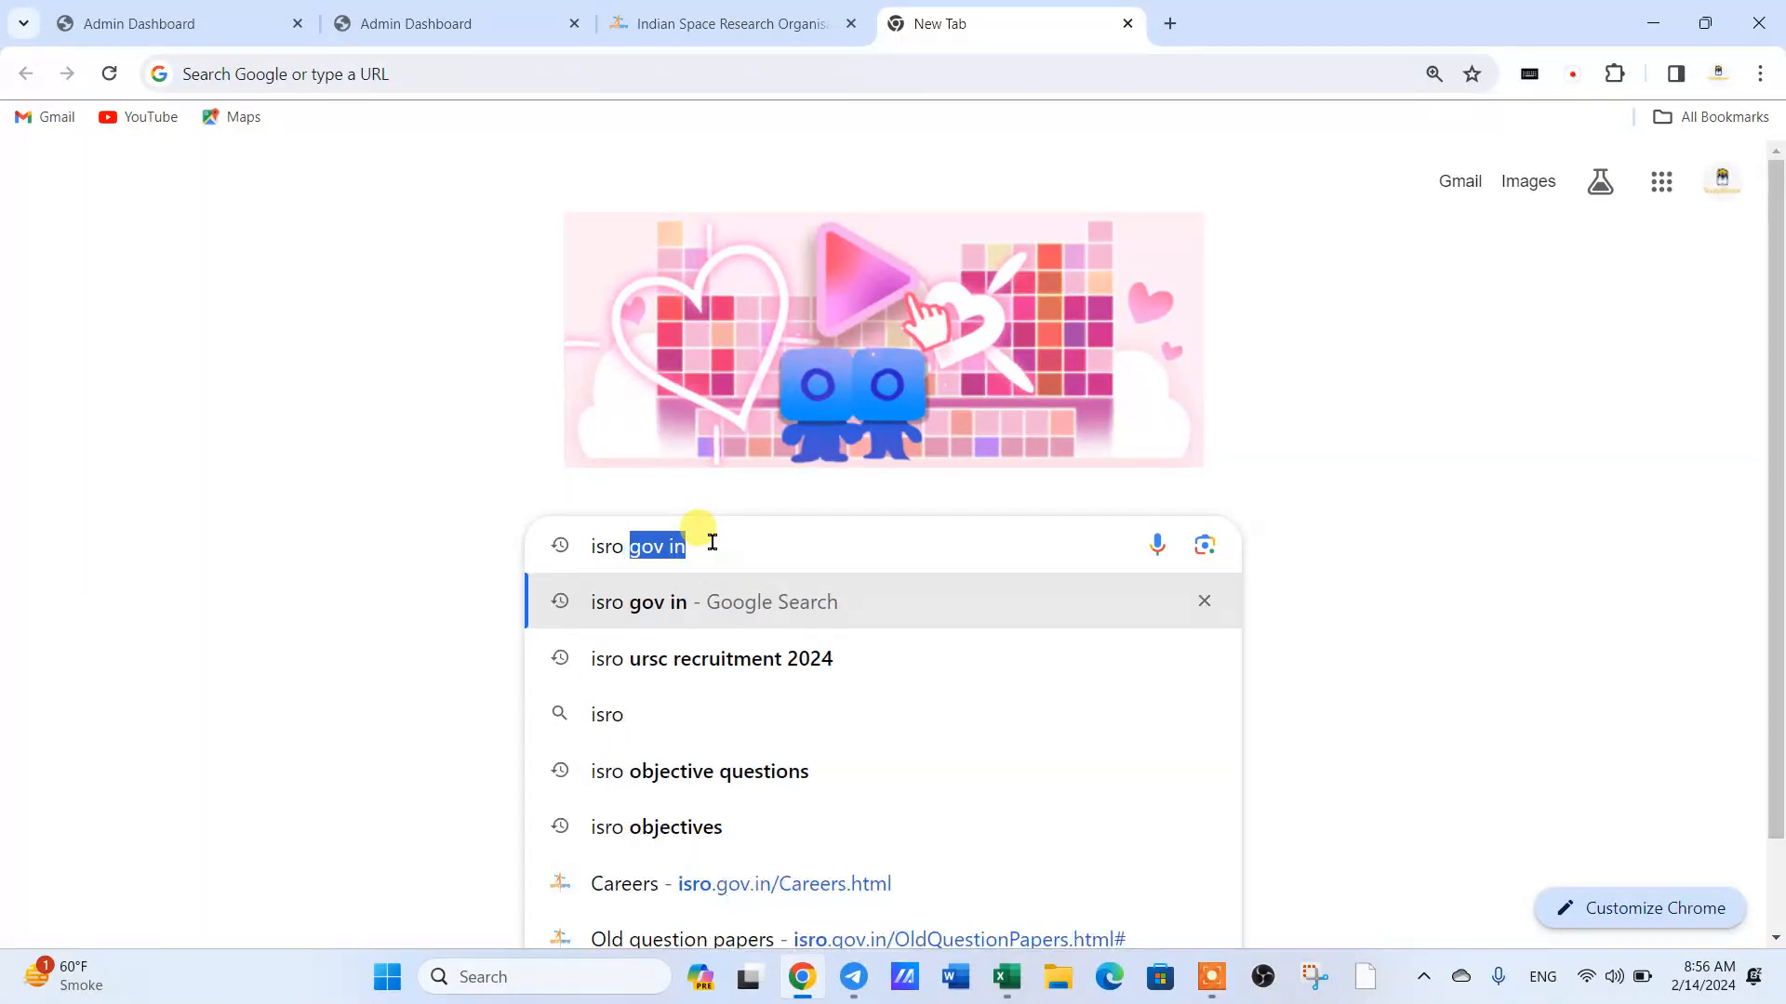
type("gov in")
key("Return")
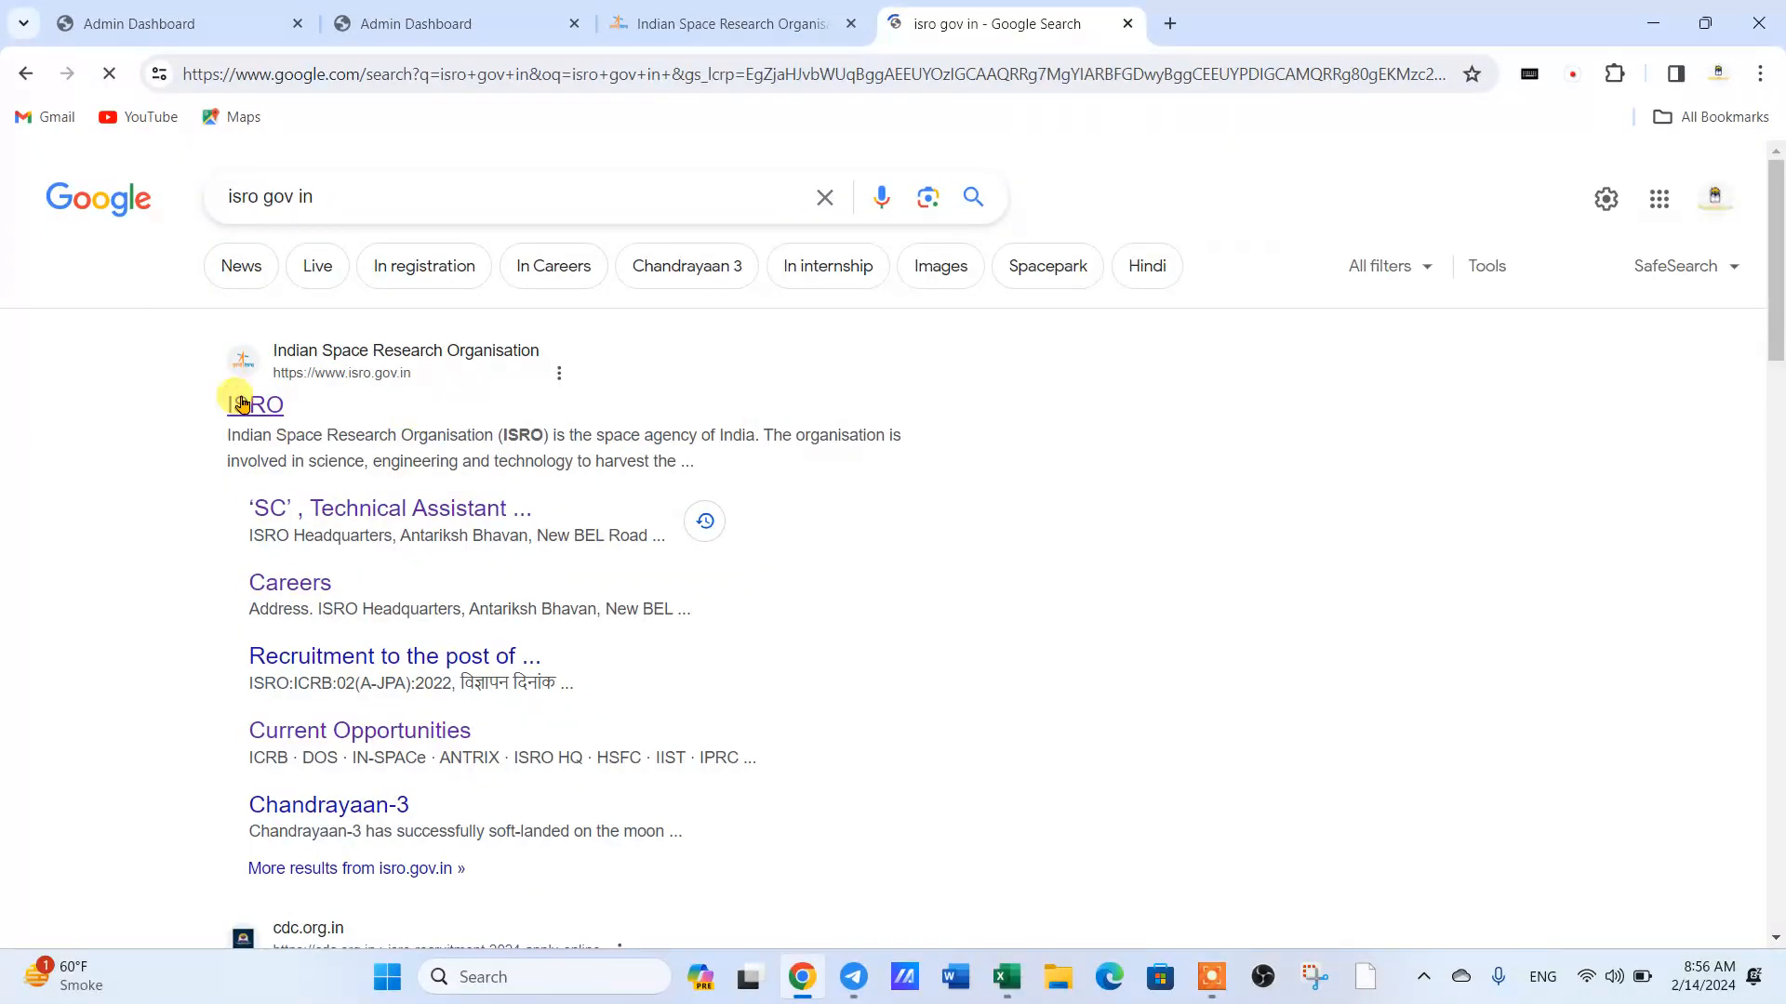
left_click(797, 19)
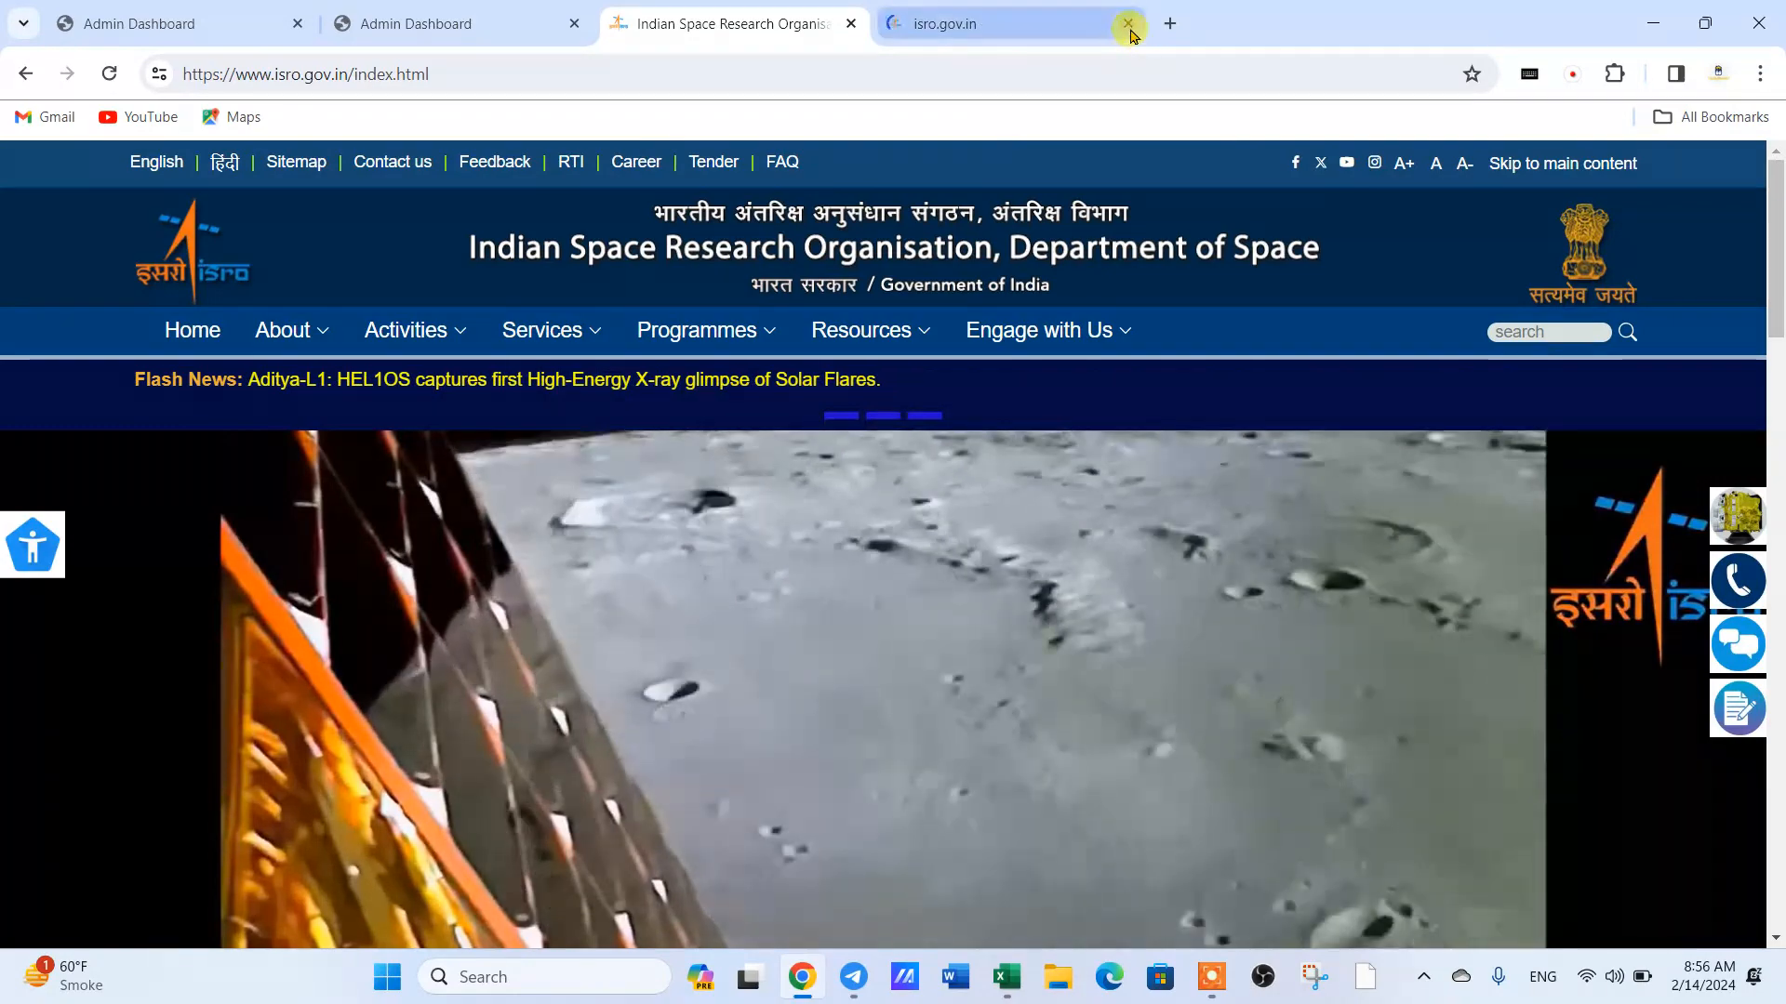
left_click(1127, 23)
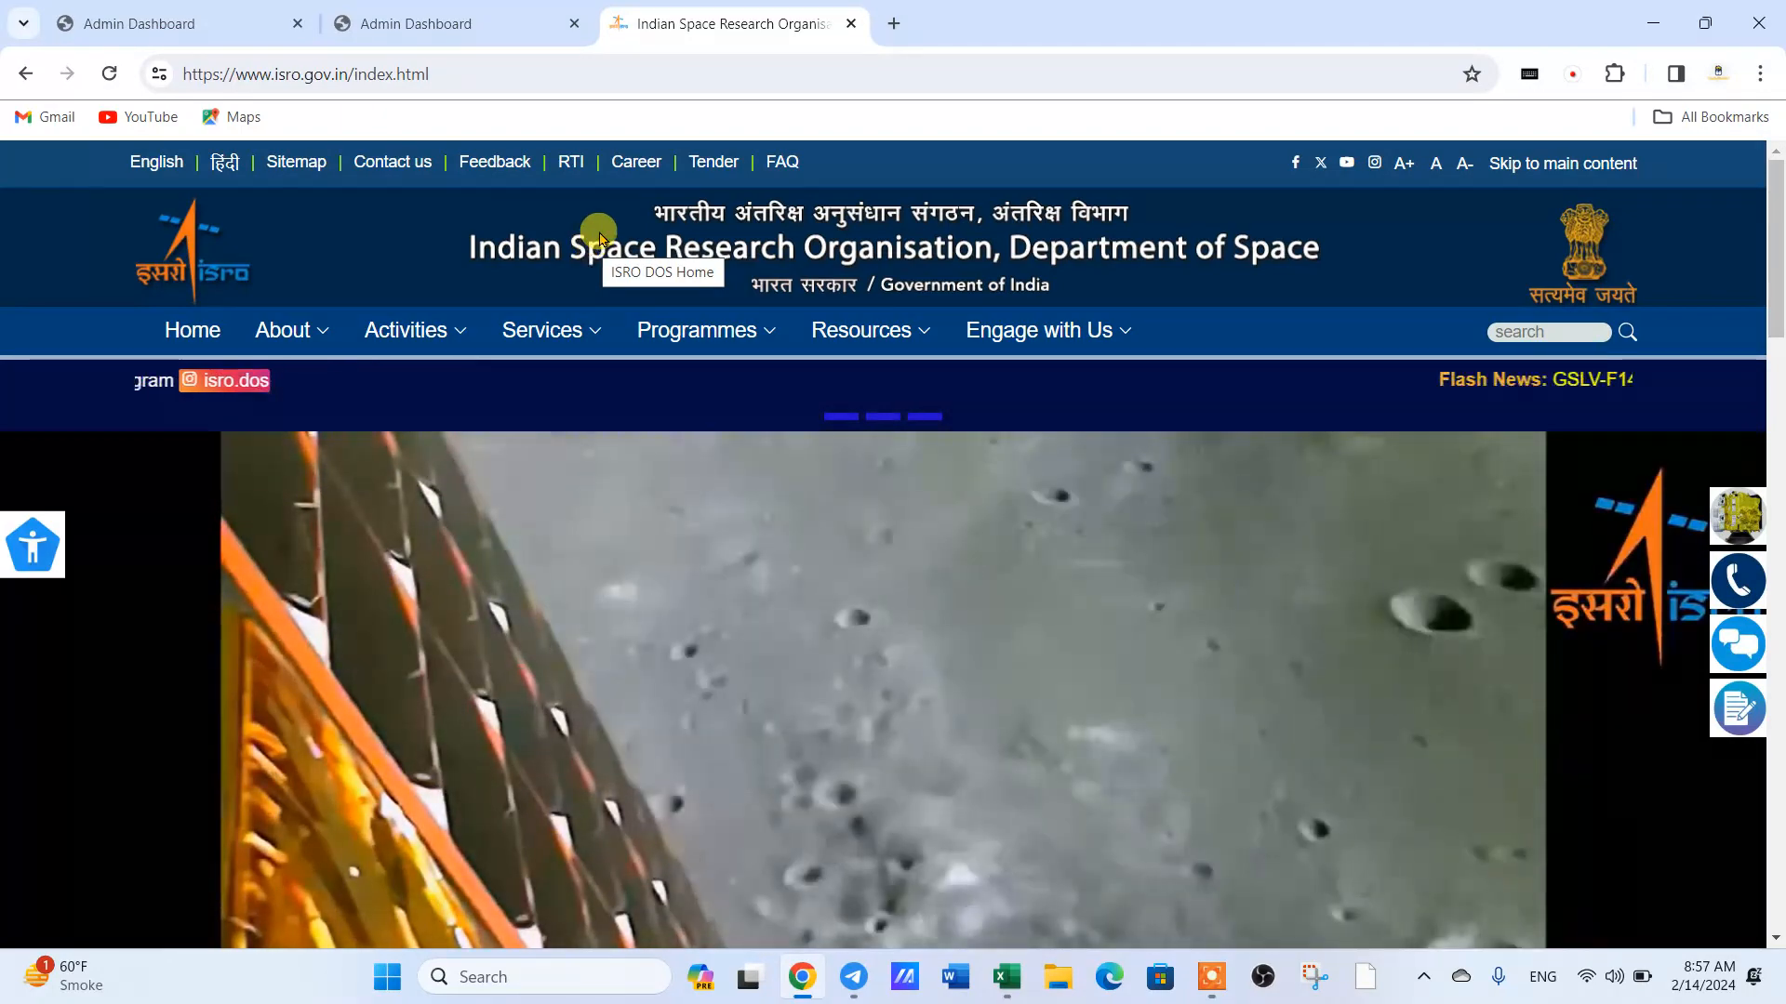
- Open the Careers page from the ISRO home page and open recruitment notice Advt.No.URSC:ISTRAC:01:2024
scroll(854, 505, "down", 3)
scroll(849, 507, "down", 5)
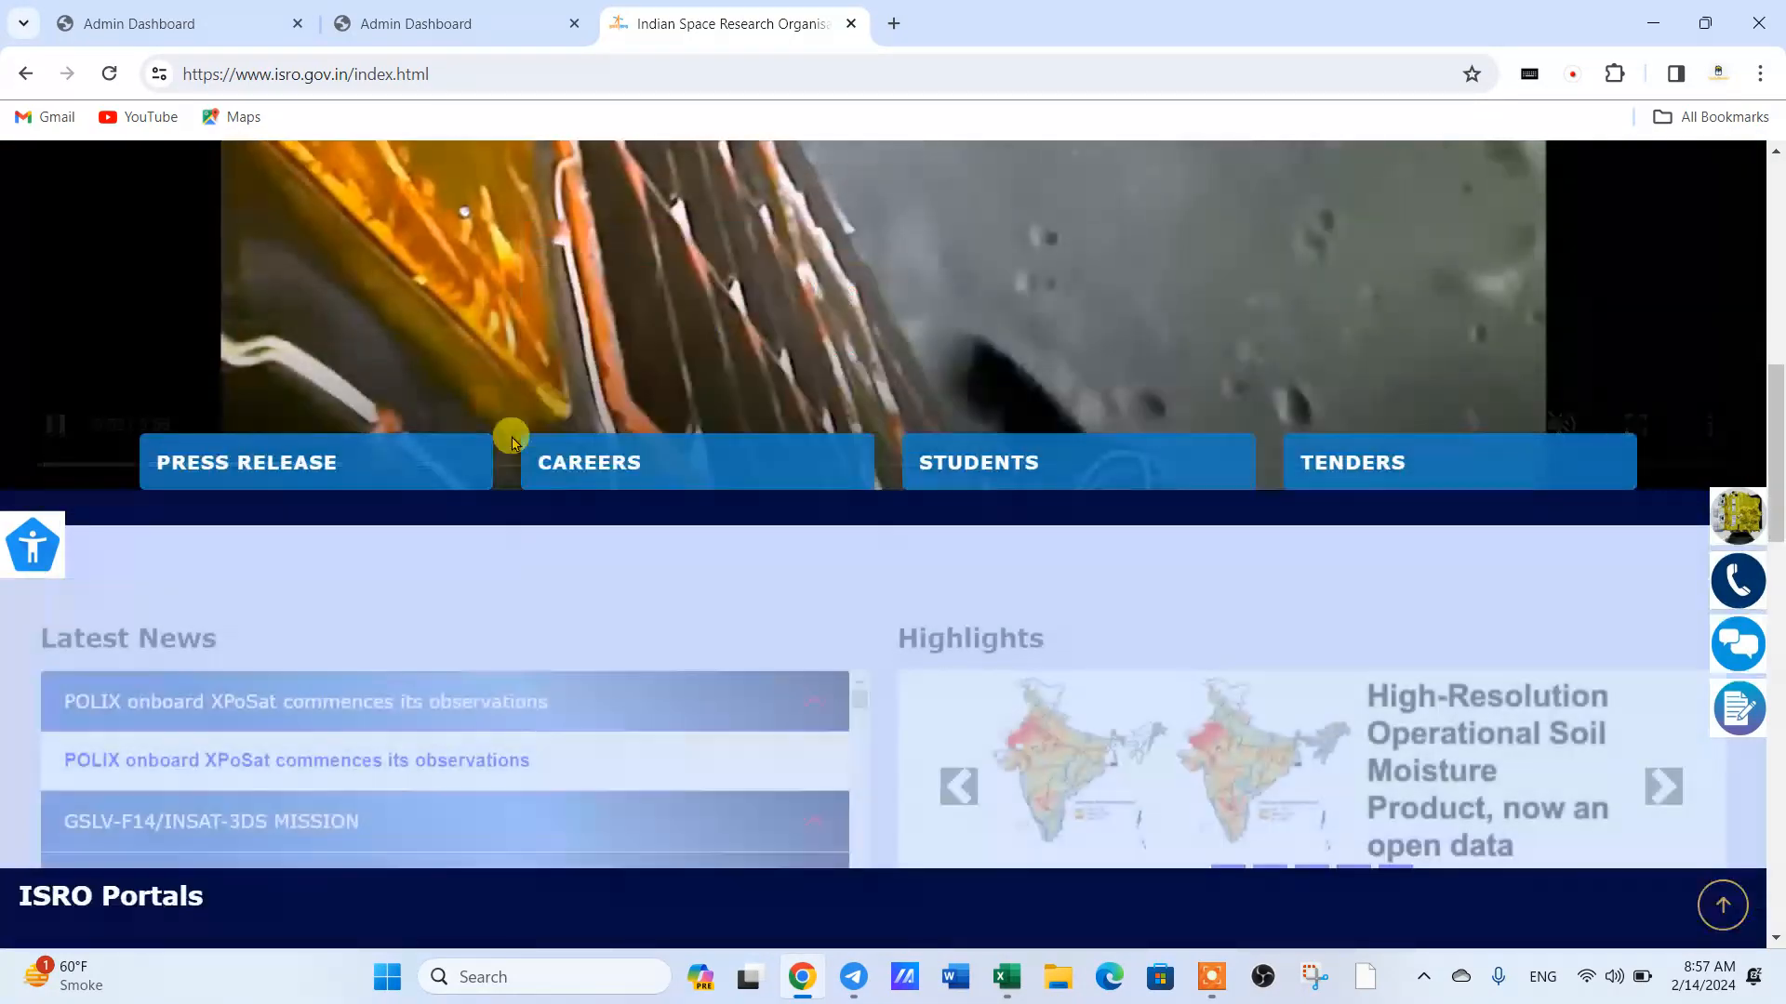
mouse_move(558, 487)
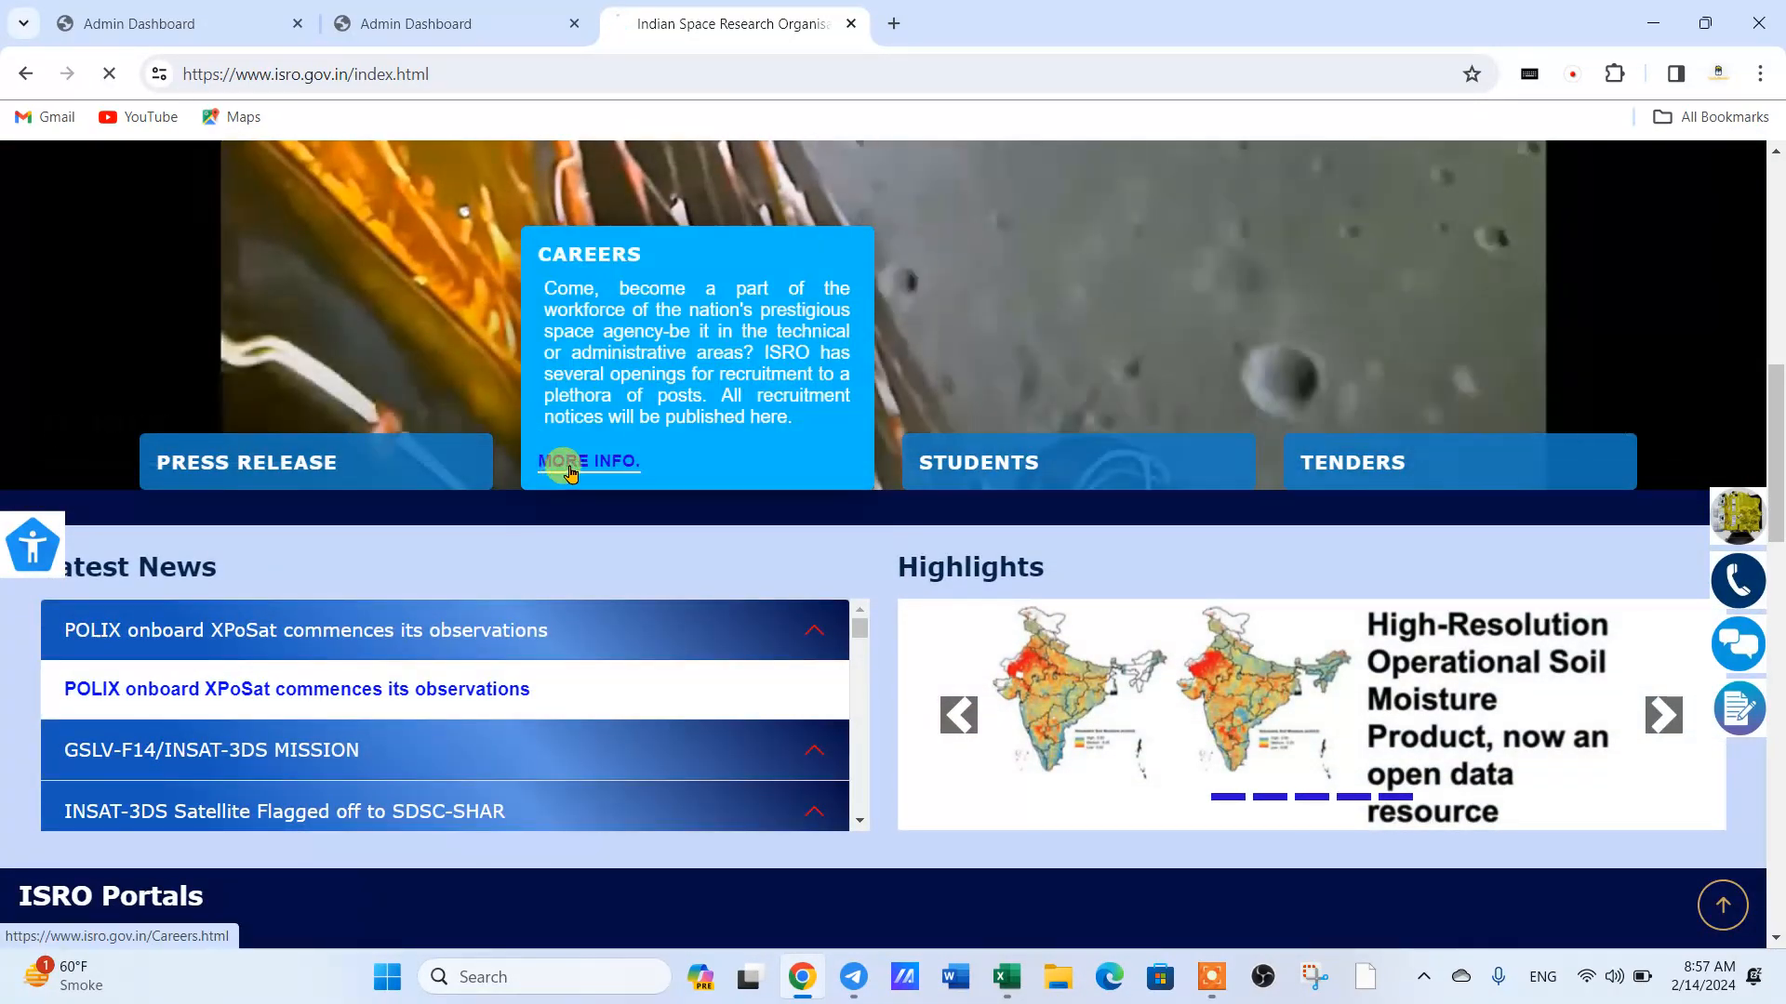
left_click(540, 459)
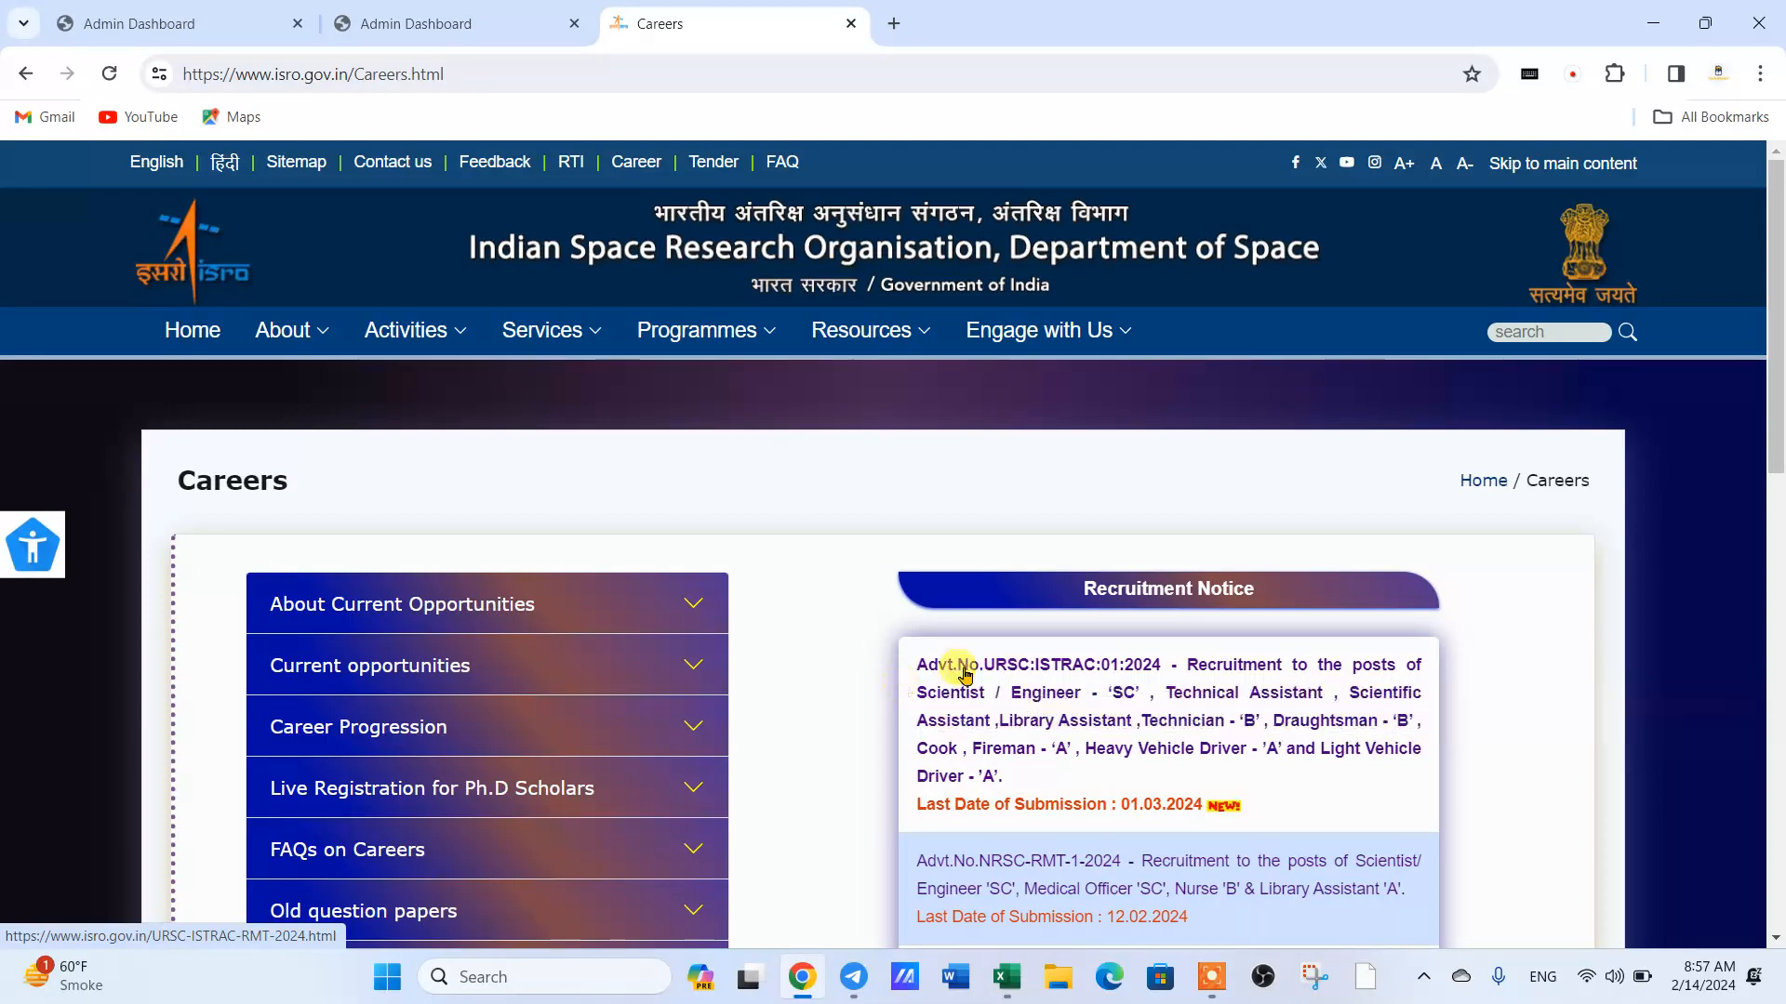
left_click(1048, 661)
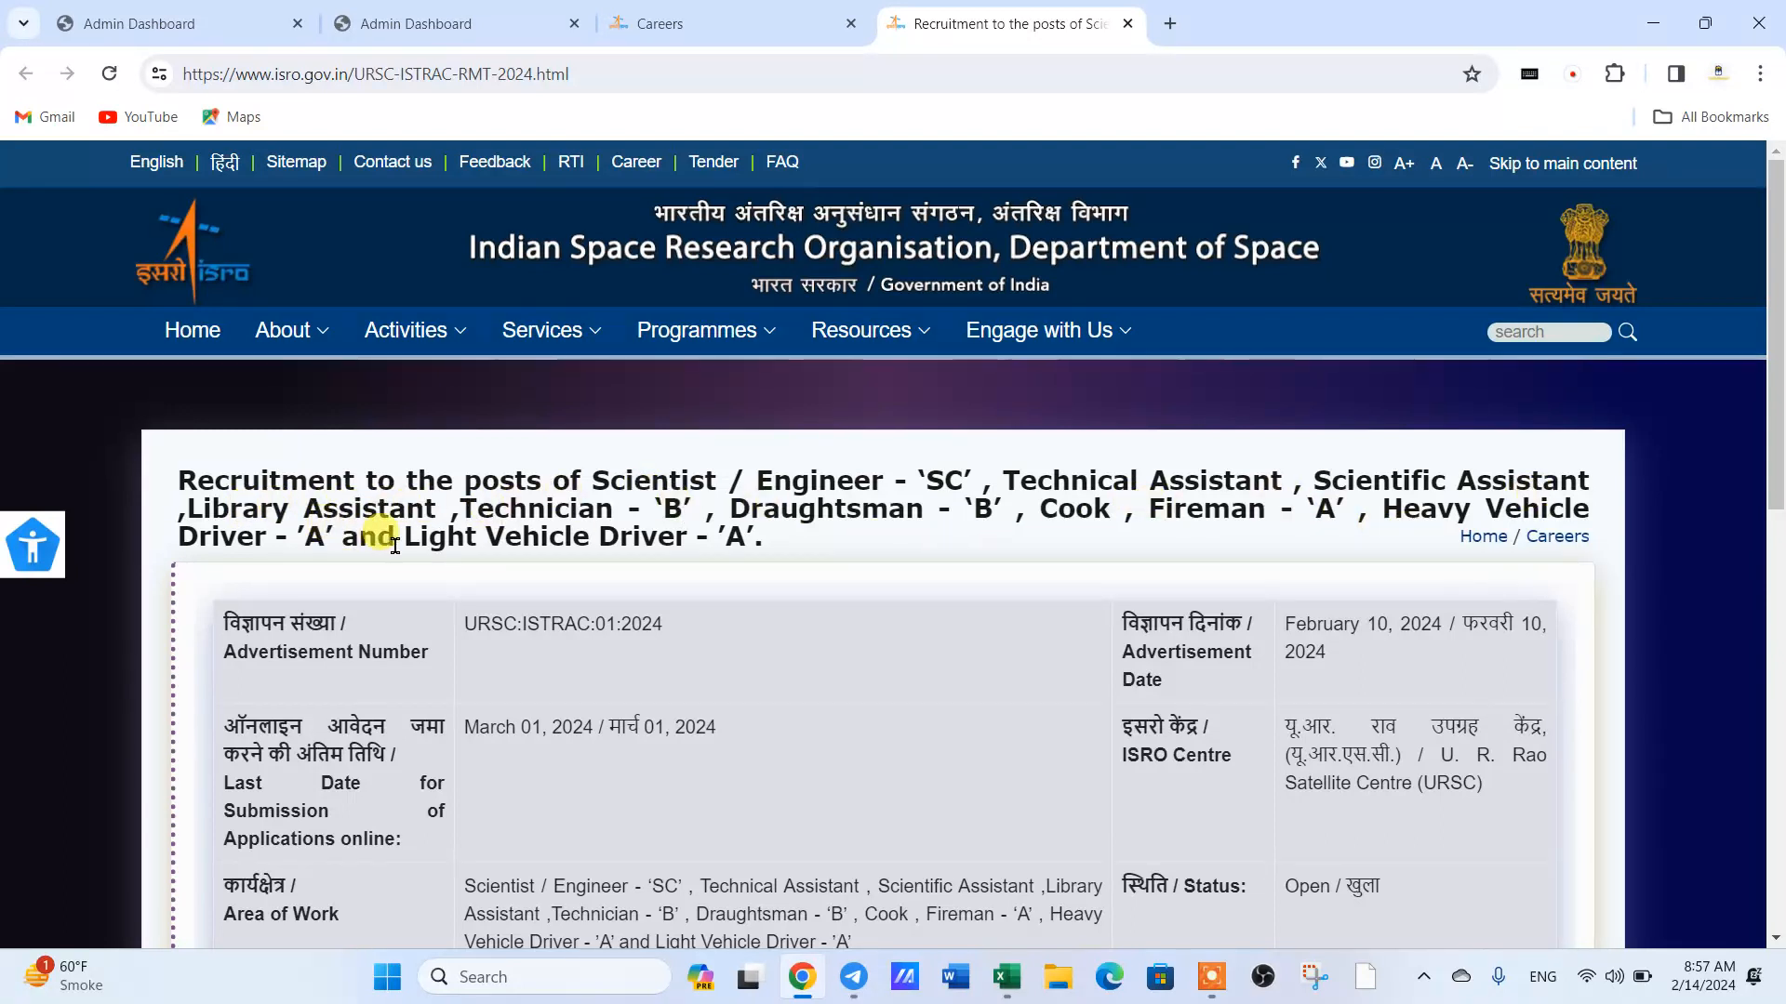
- Open the online application link in the notice's remarks and accept the redirect to the external website
scroll(791, 566, "down", 3)
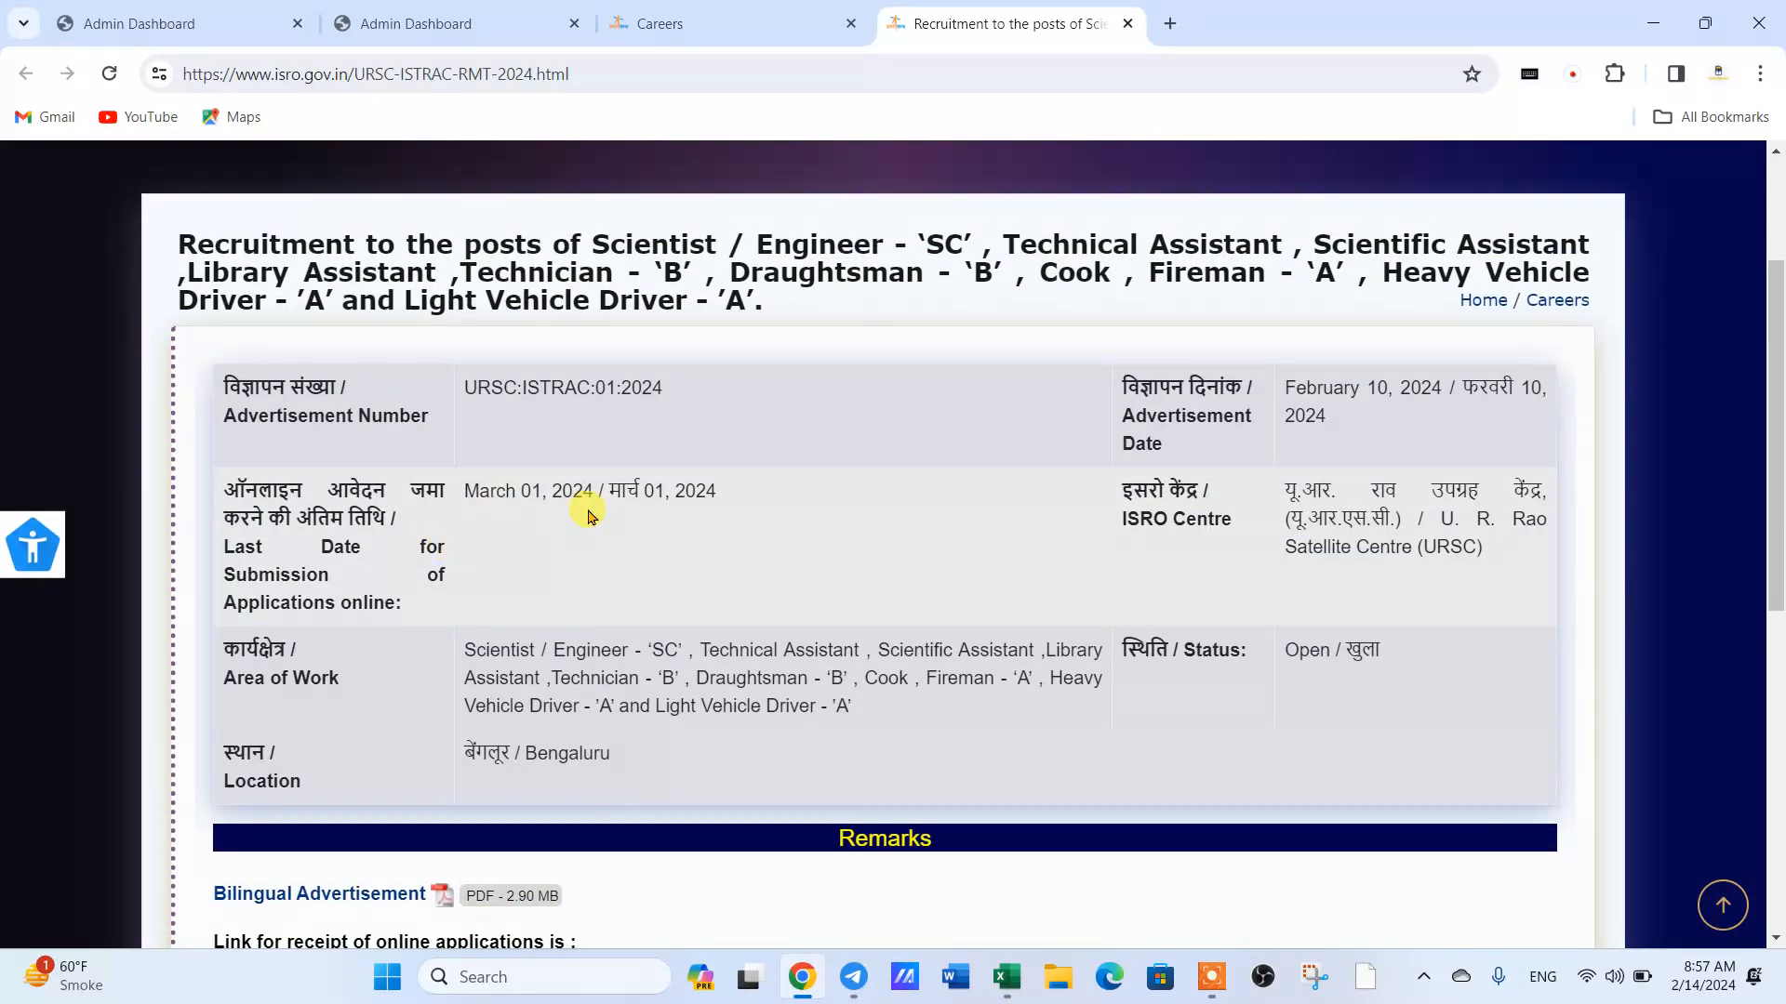
scroll(587, 517, "down", 5)
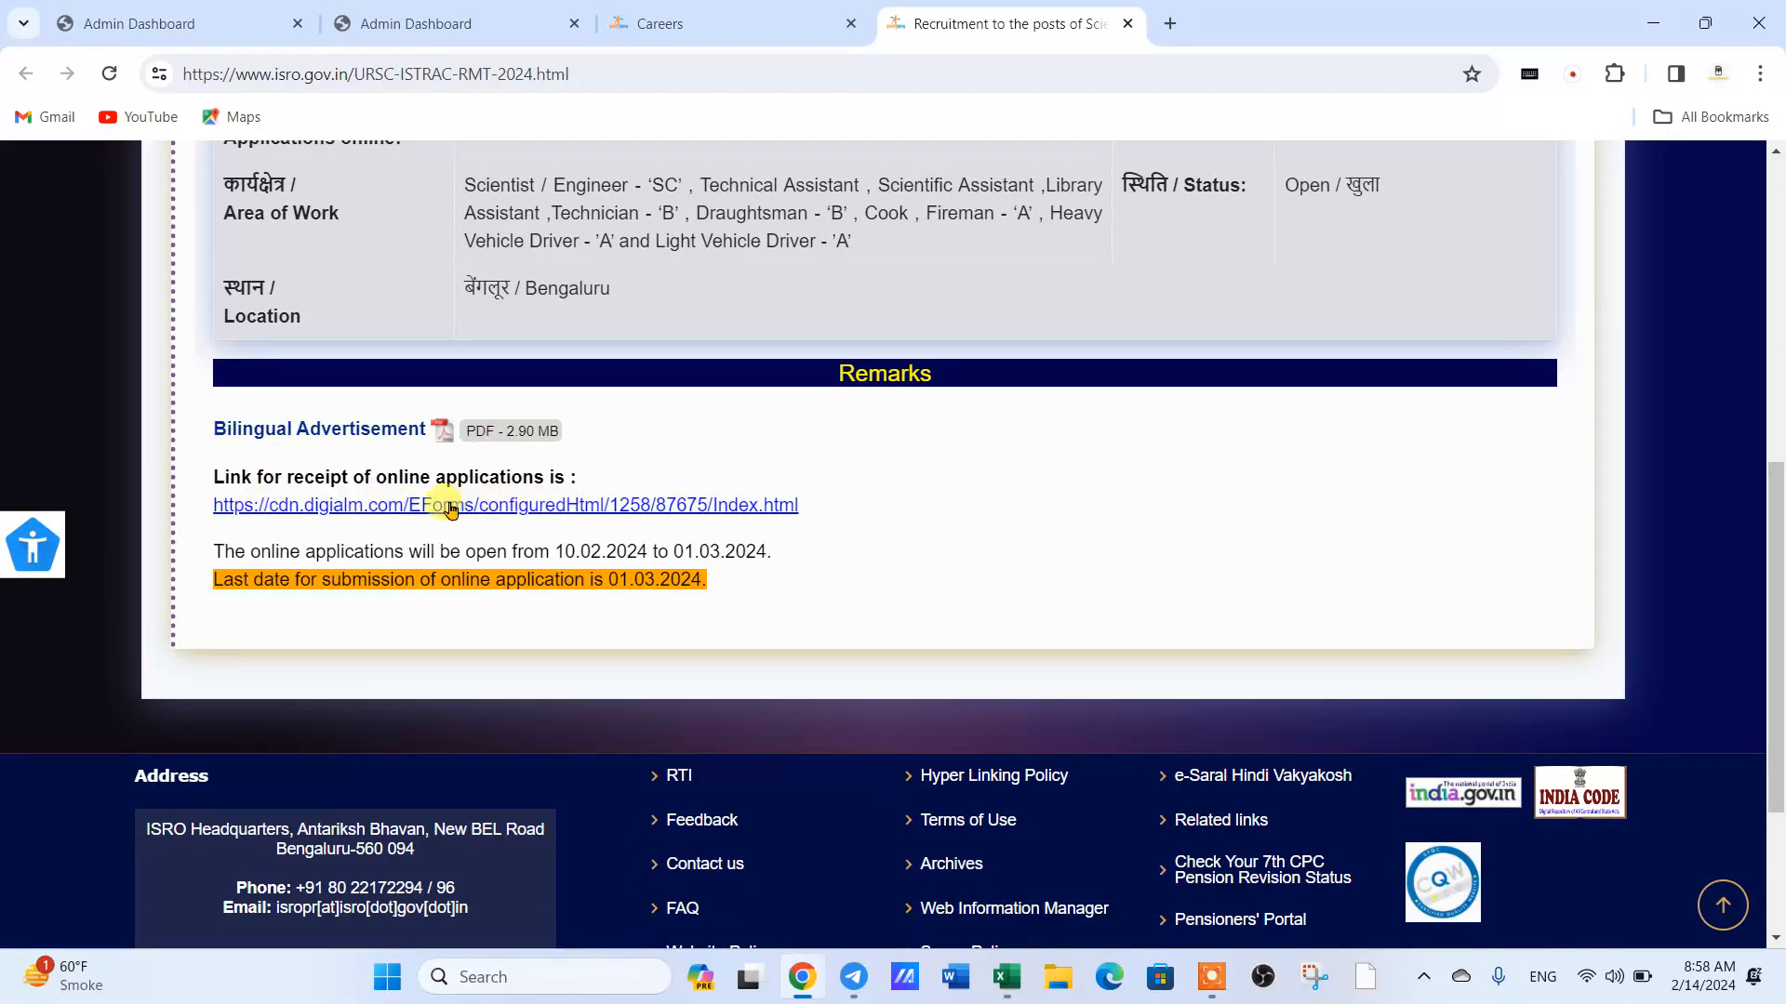
left_click(502, 509)
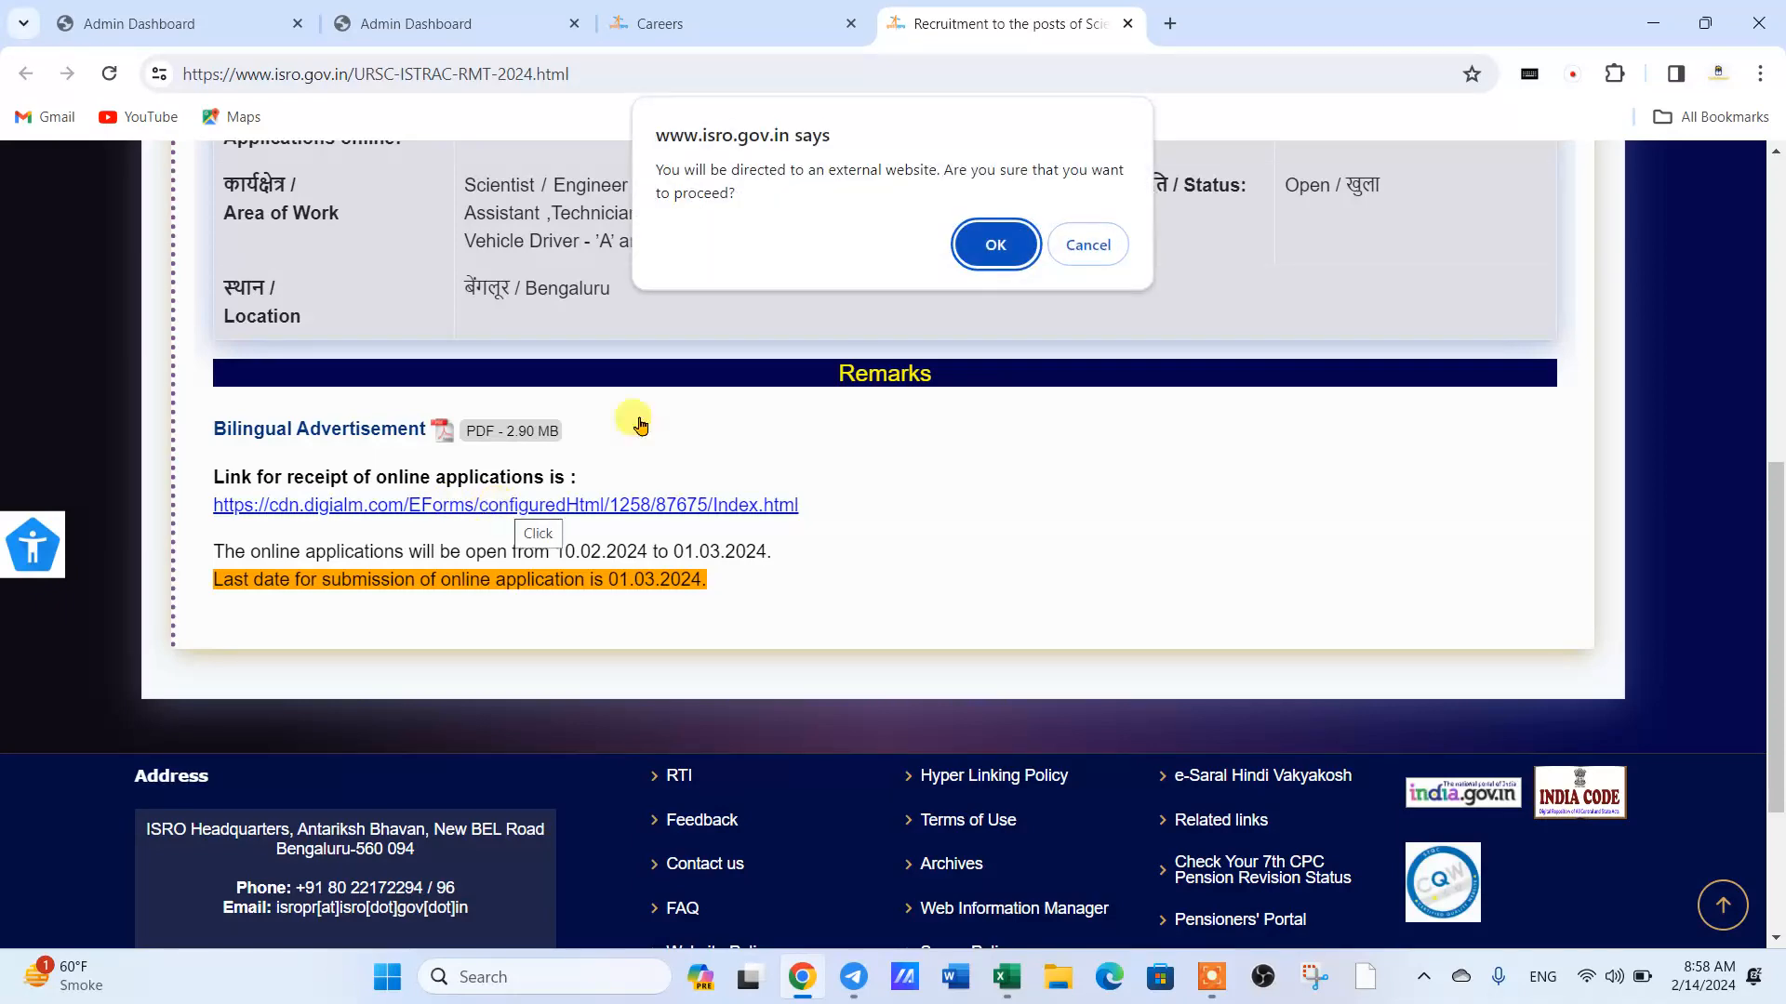
left_click(993, 243)
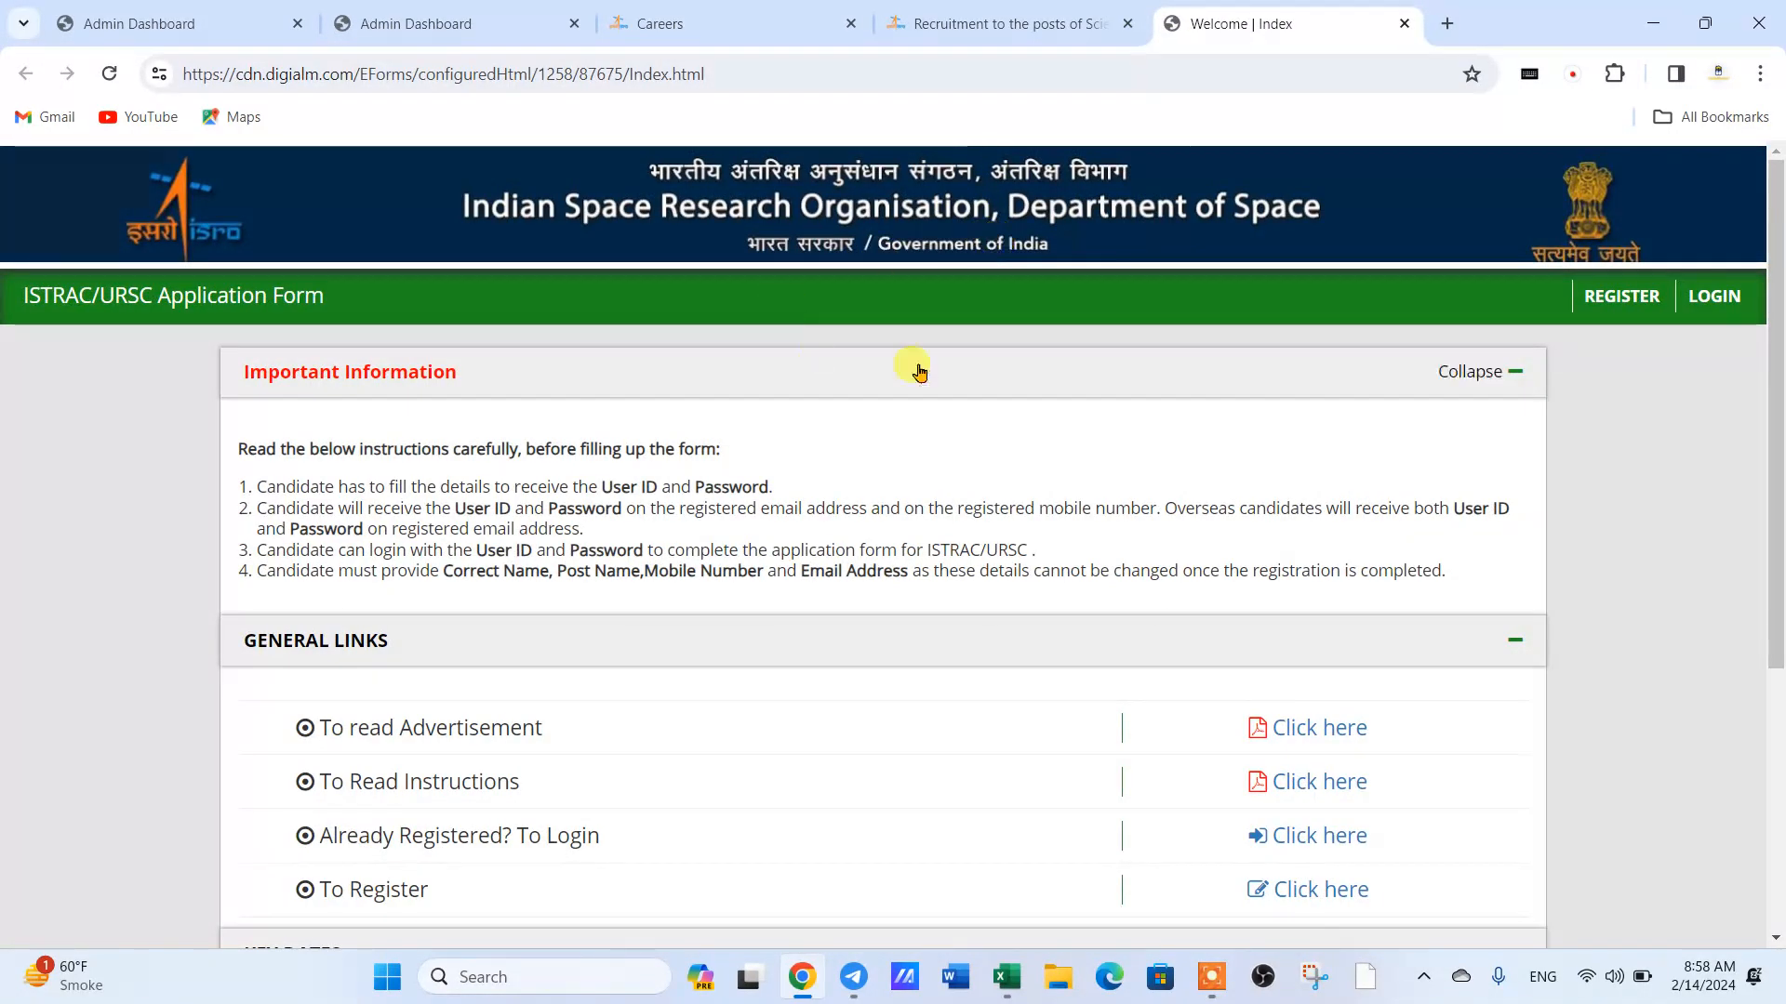
- Open the new-candidate registration form from the general links of the ISTRAC/URSC application site
scroll(765, 448, "down", 1)
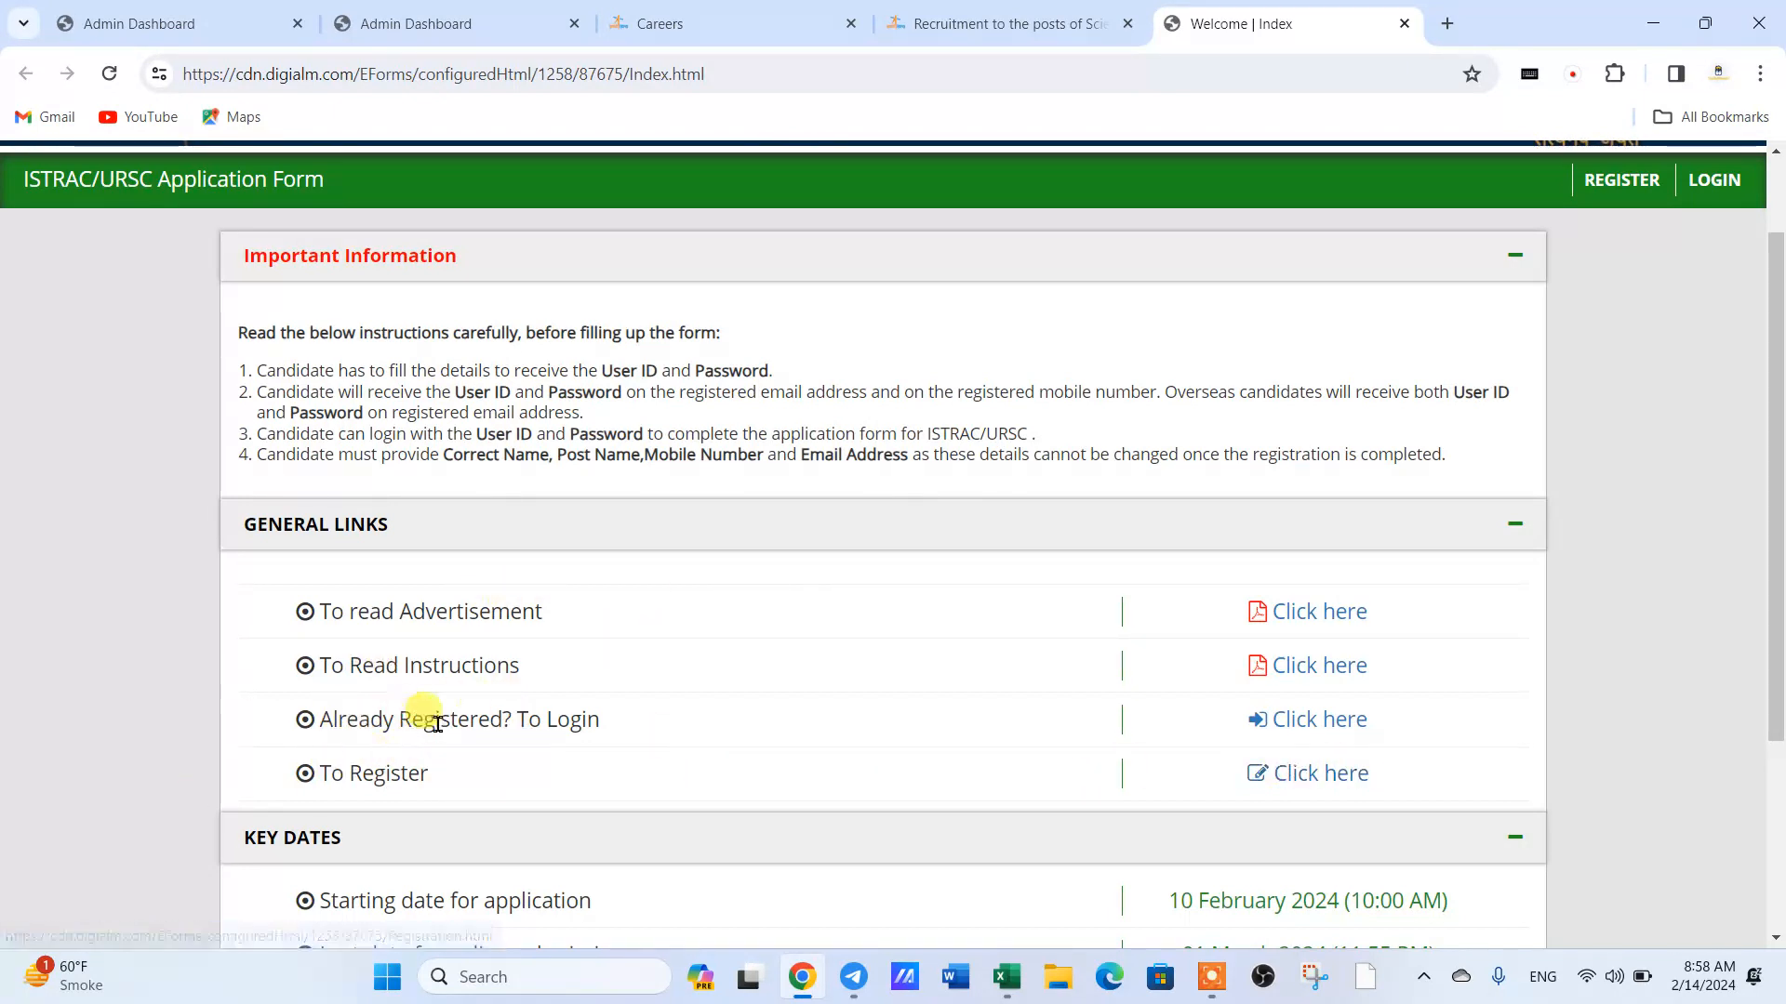
left_click(1309, 772)
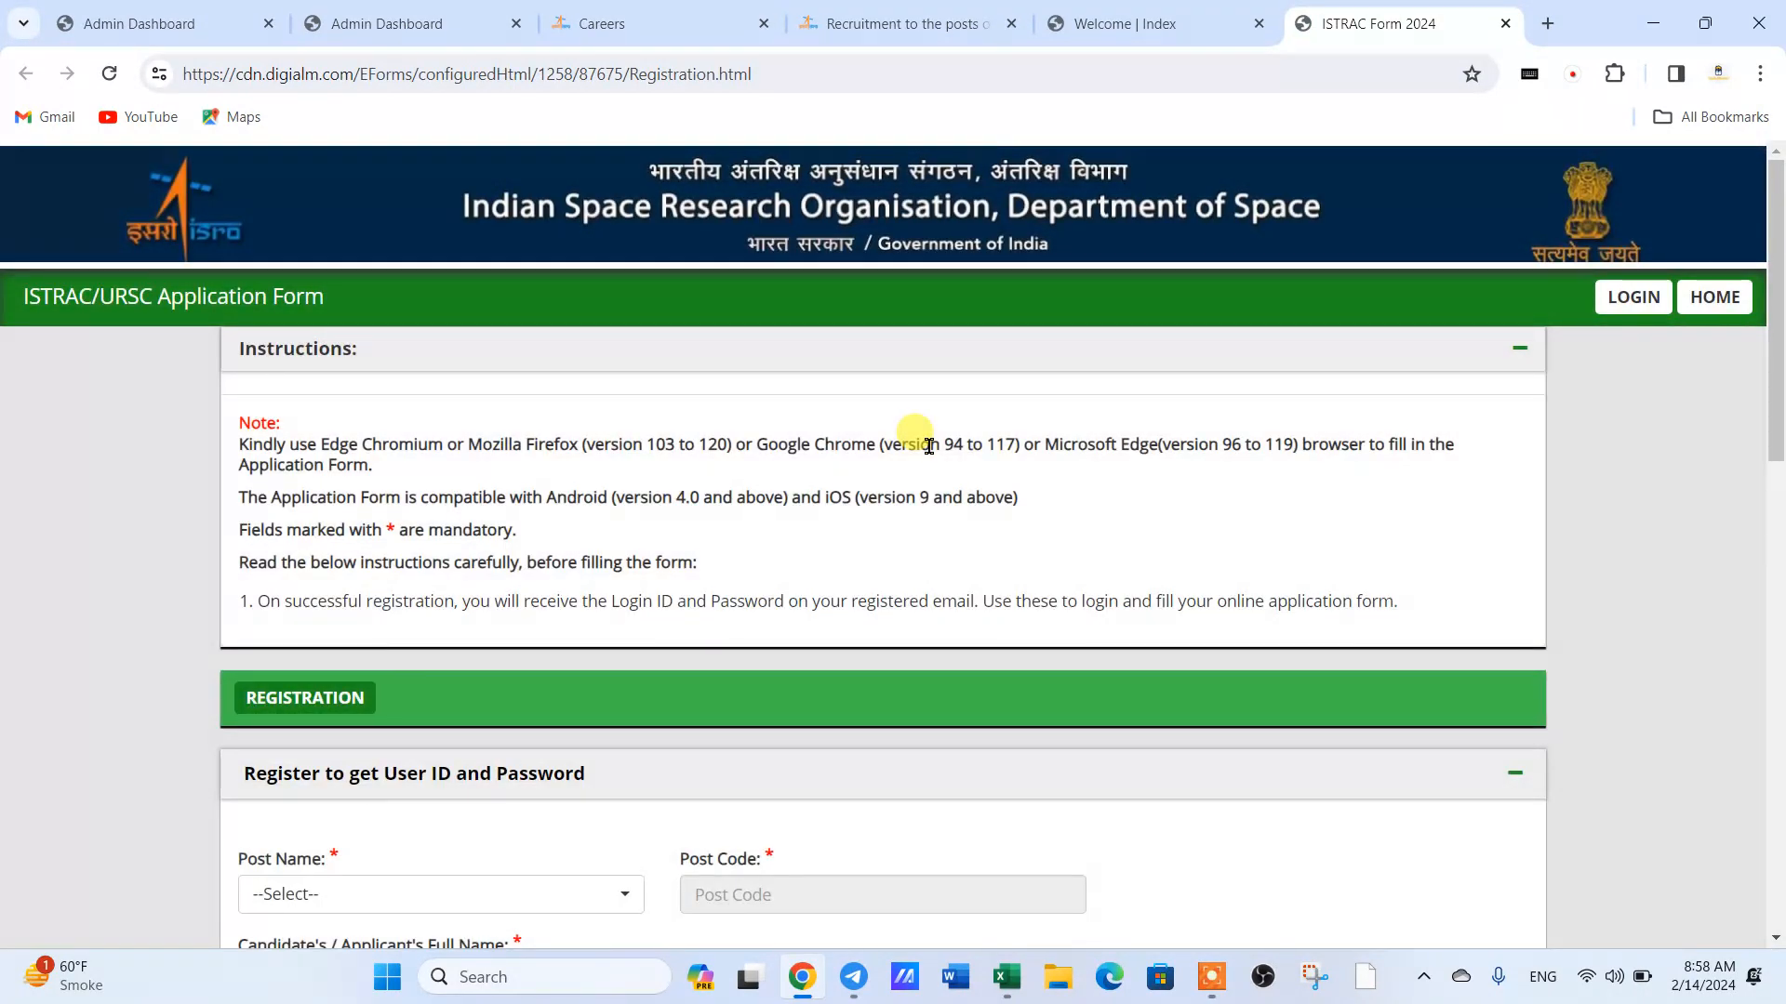
left_click(1209, 974)
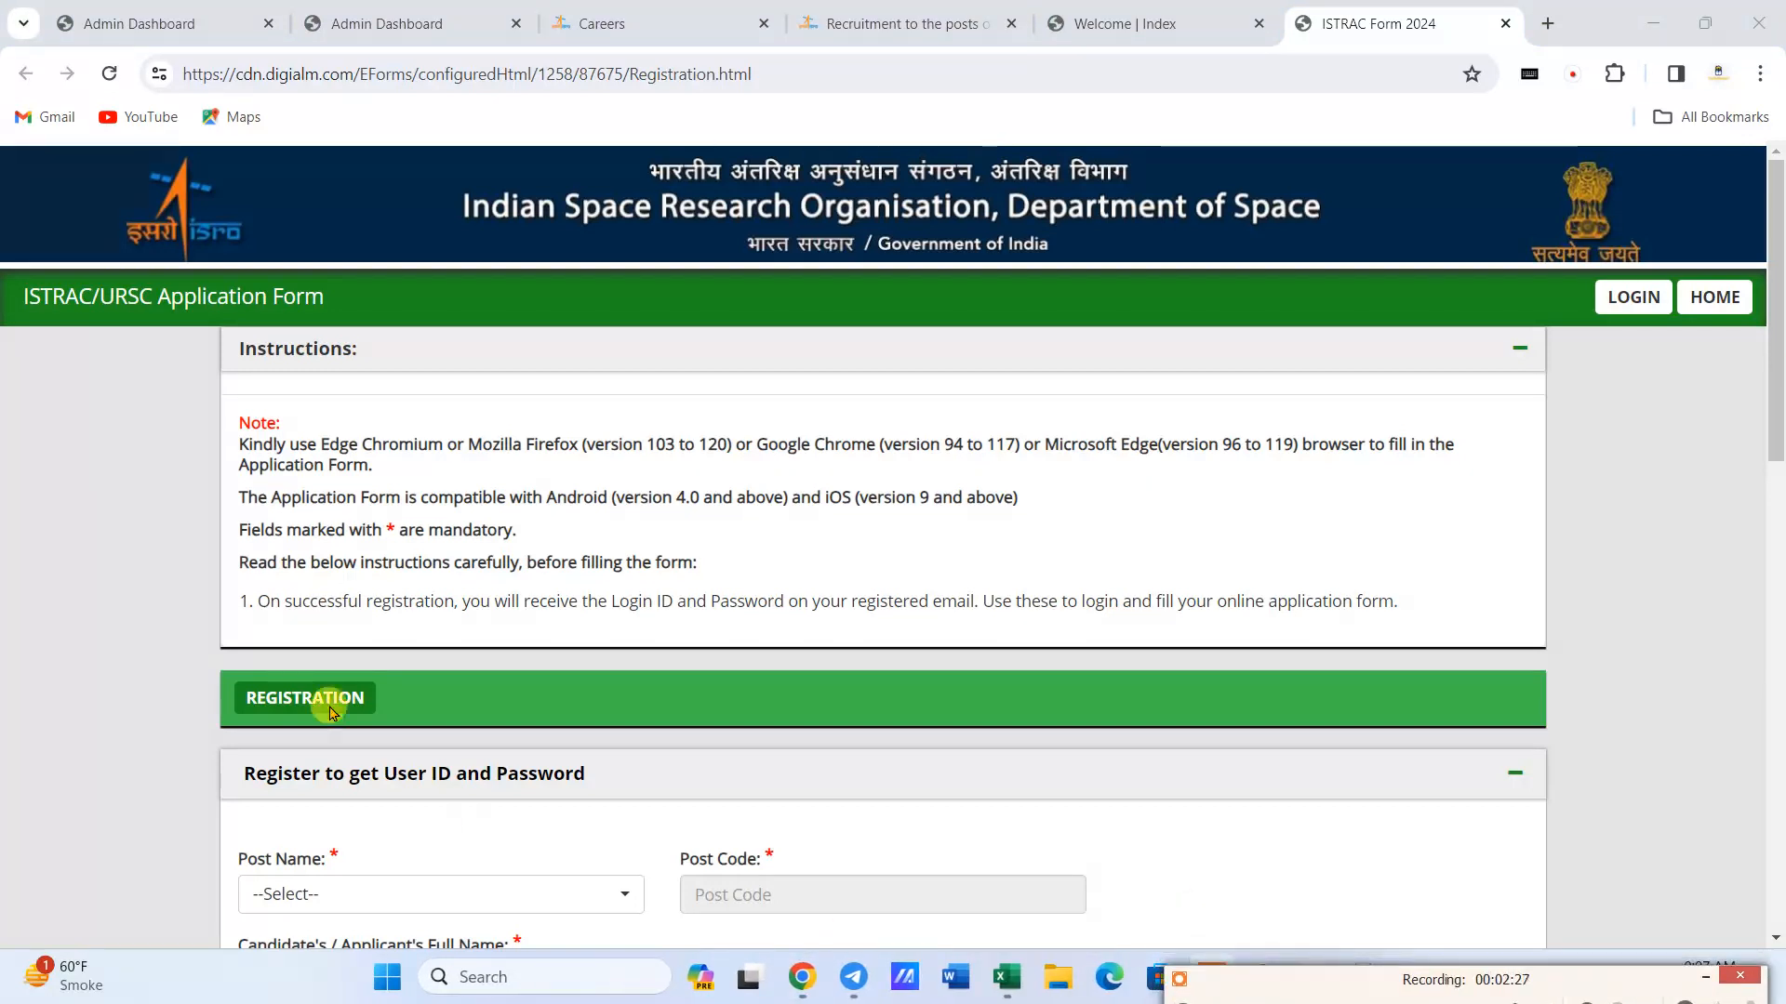
- Choose Heavy Vehicle Driver A as the post name in the registration form
scroll(390, 614, "down", 3)
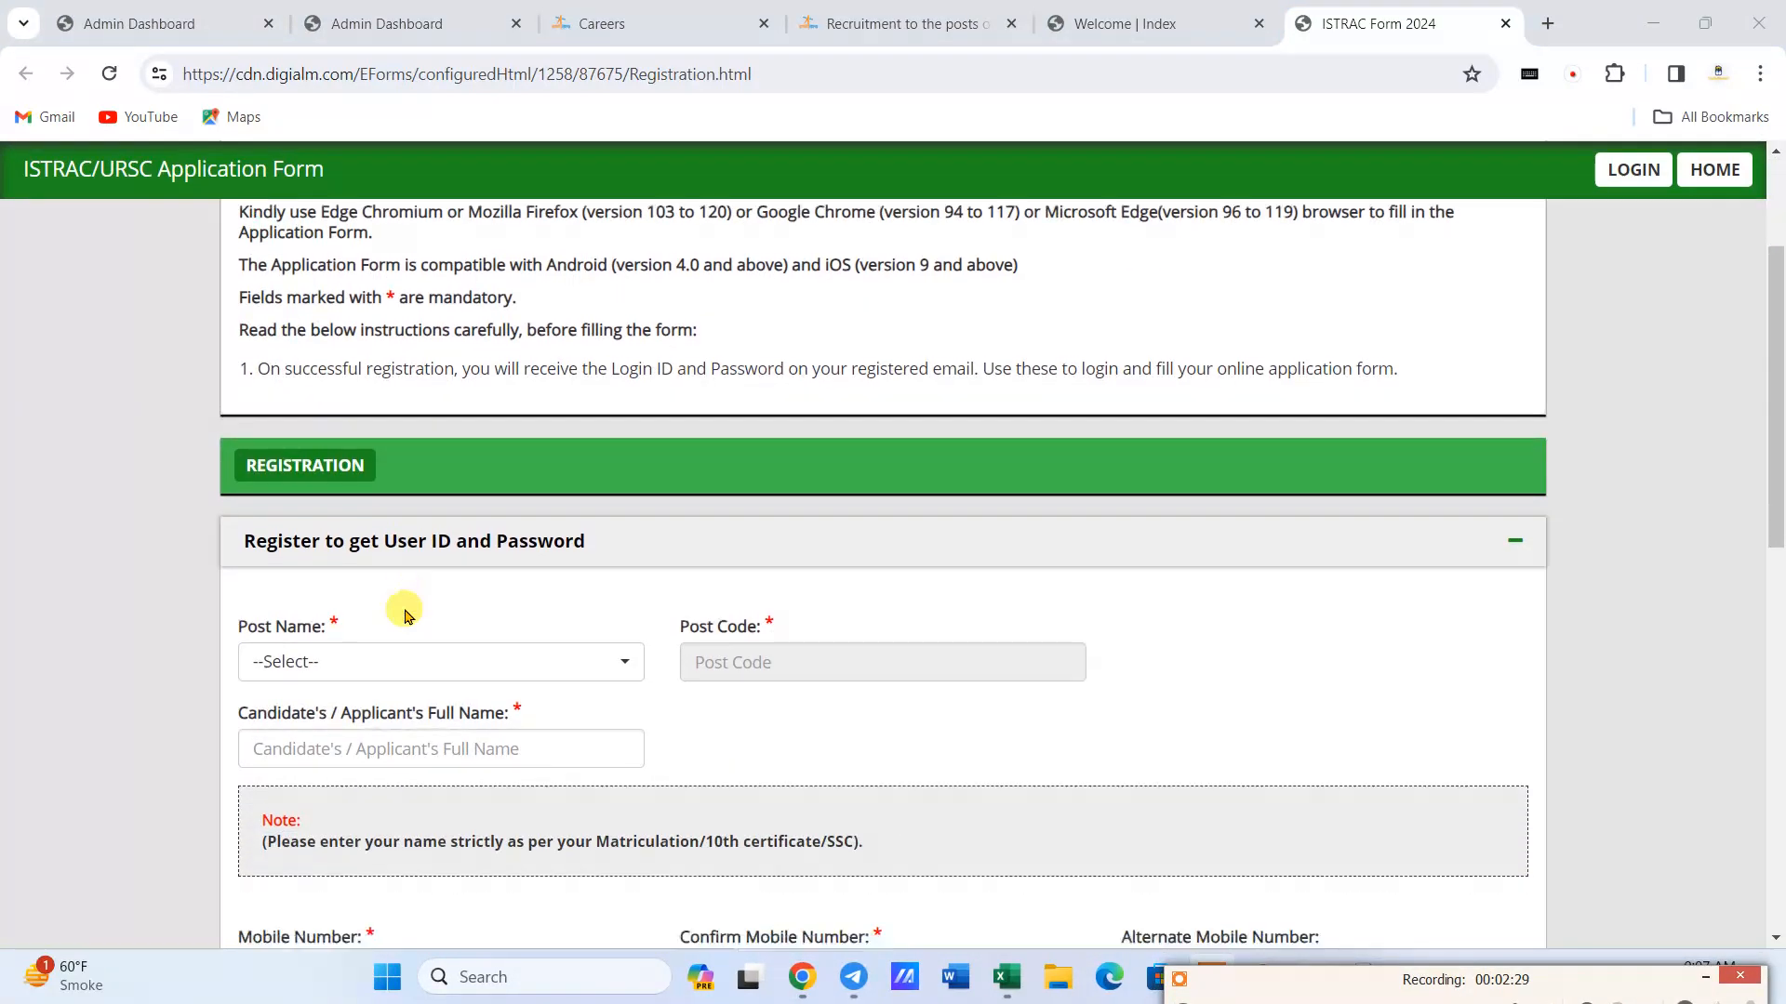
left_click(294, 668)
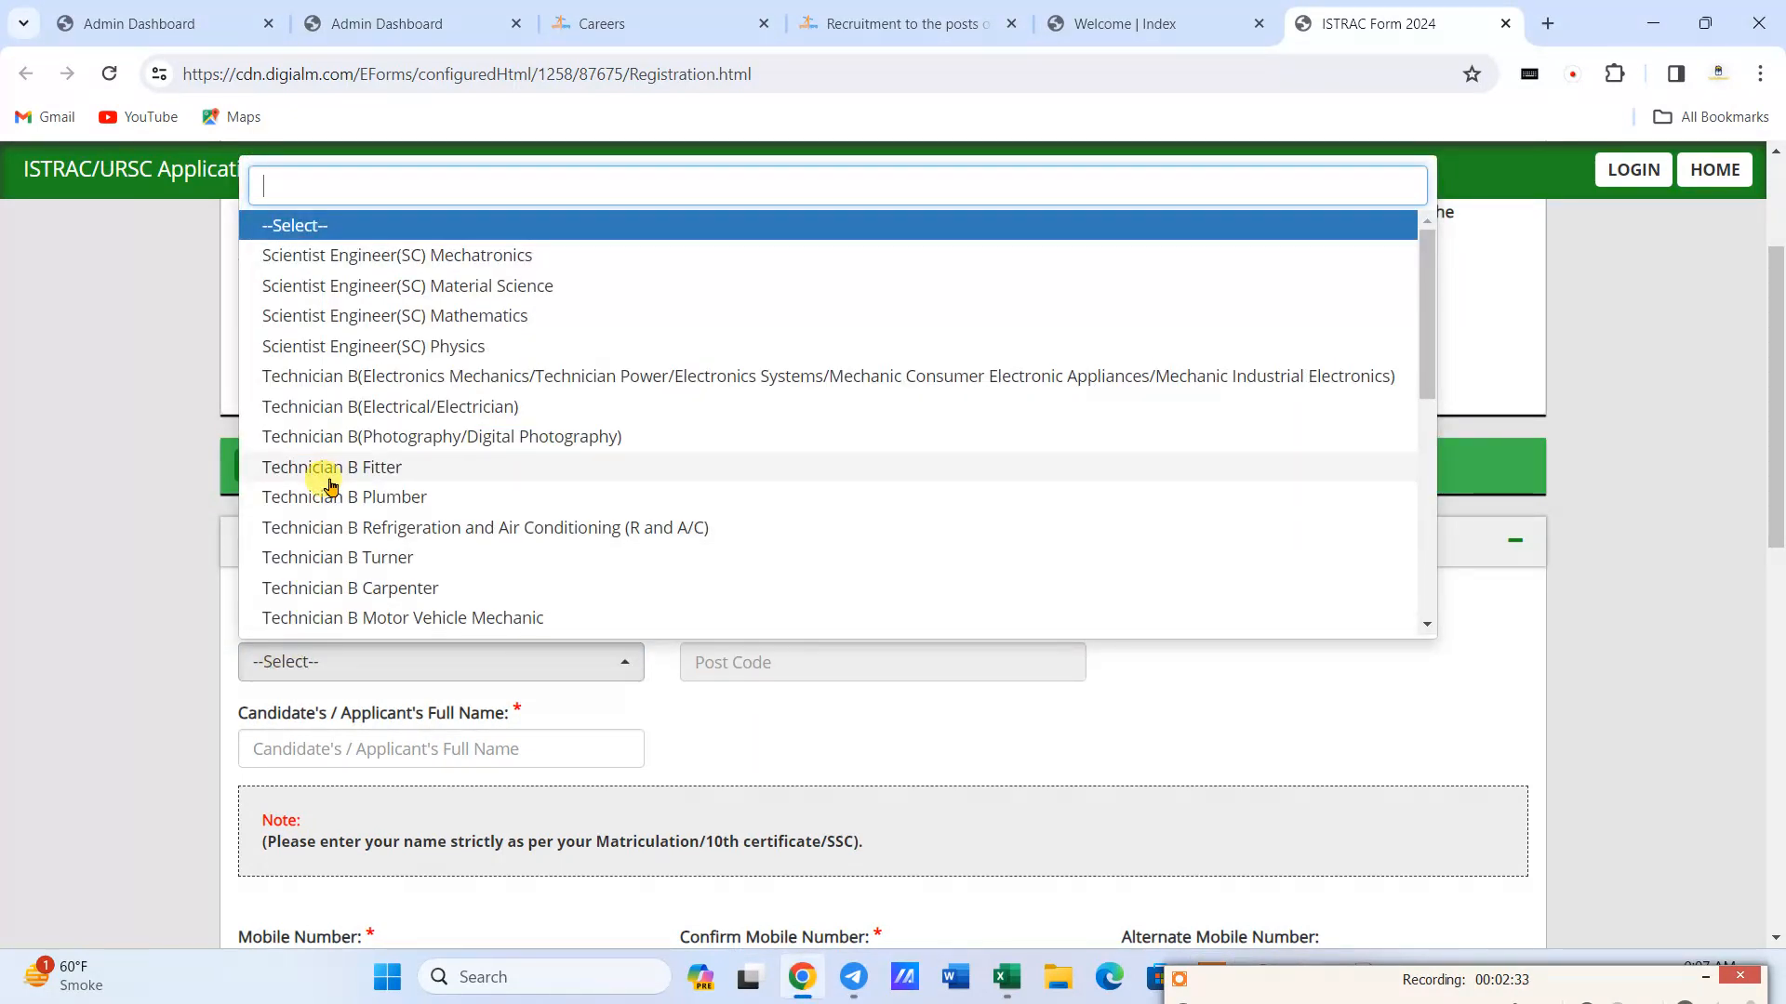
scroll(335, 441, "down", 3)
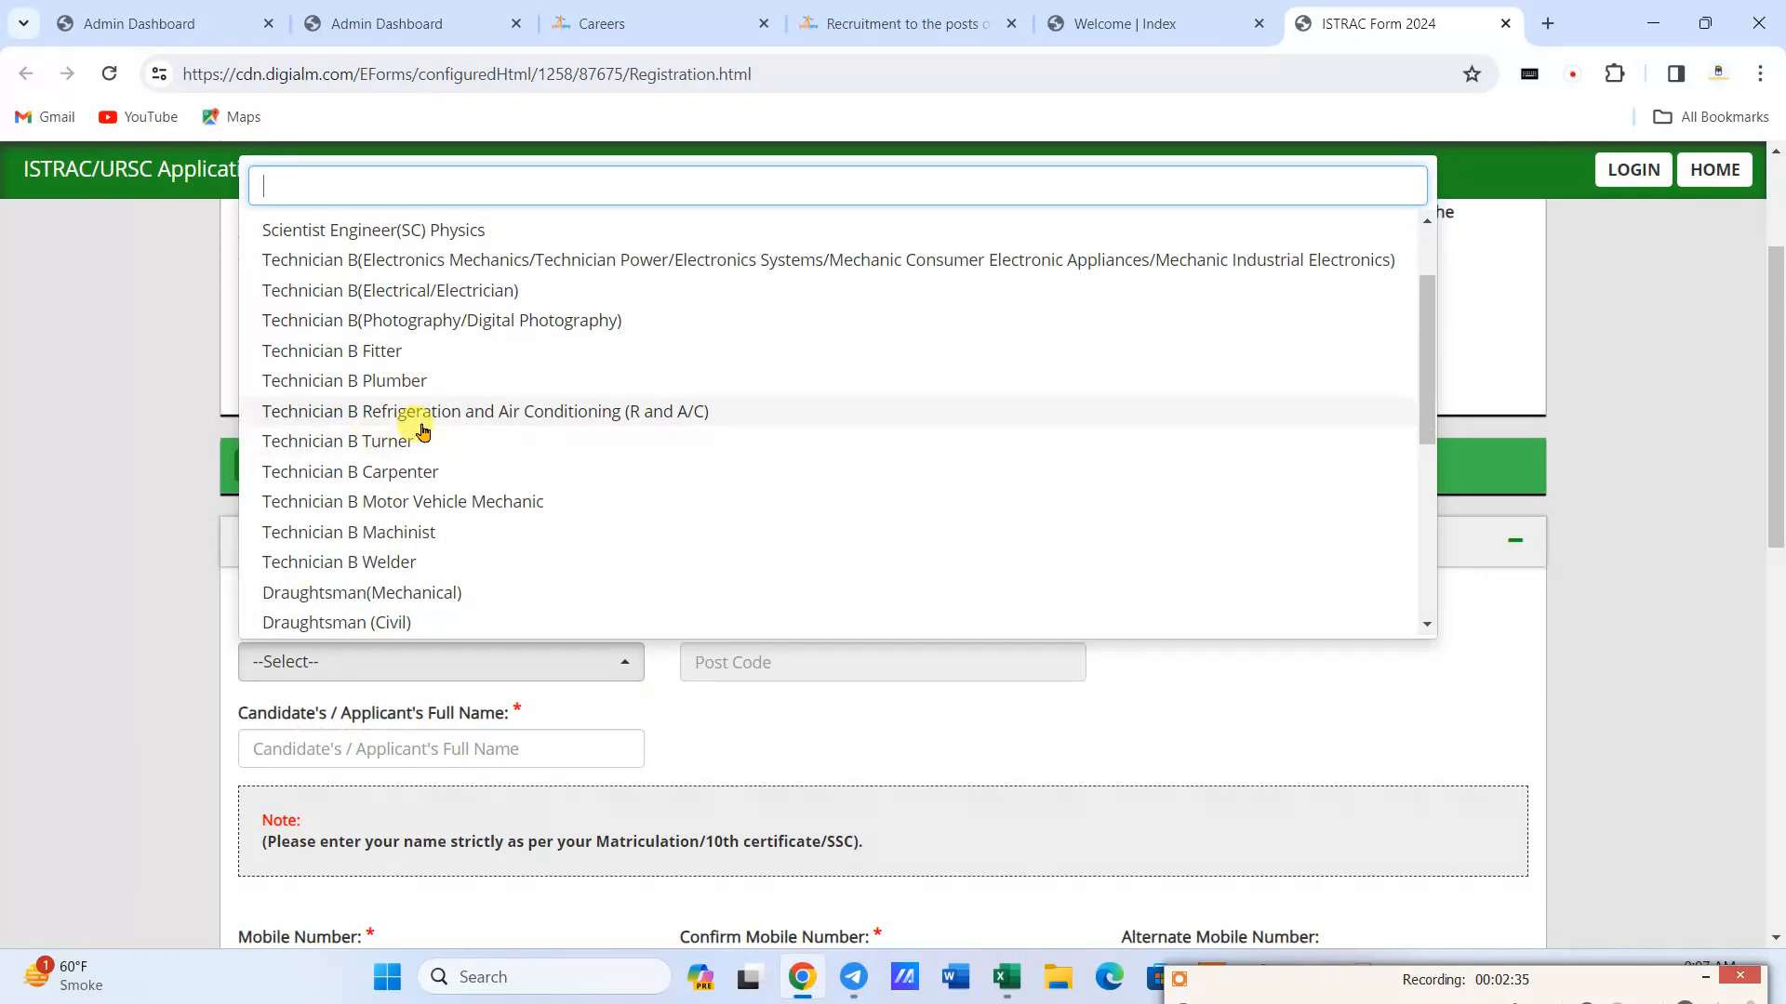
scroll(379, 427, "down", 3)
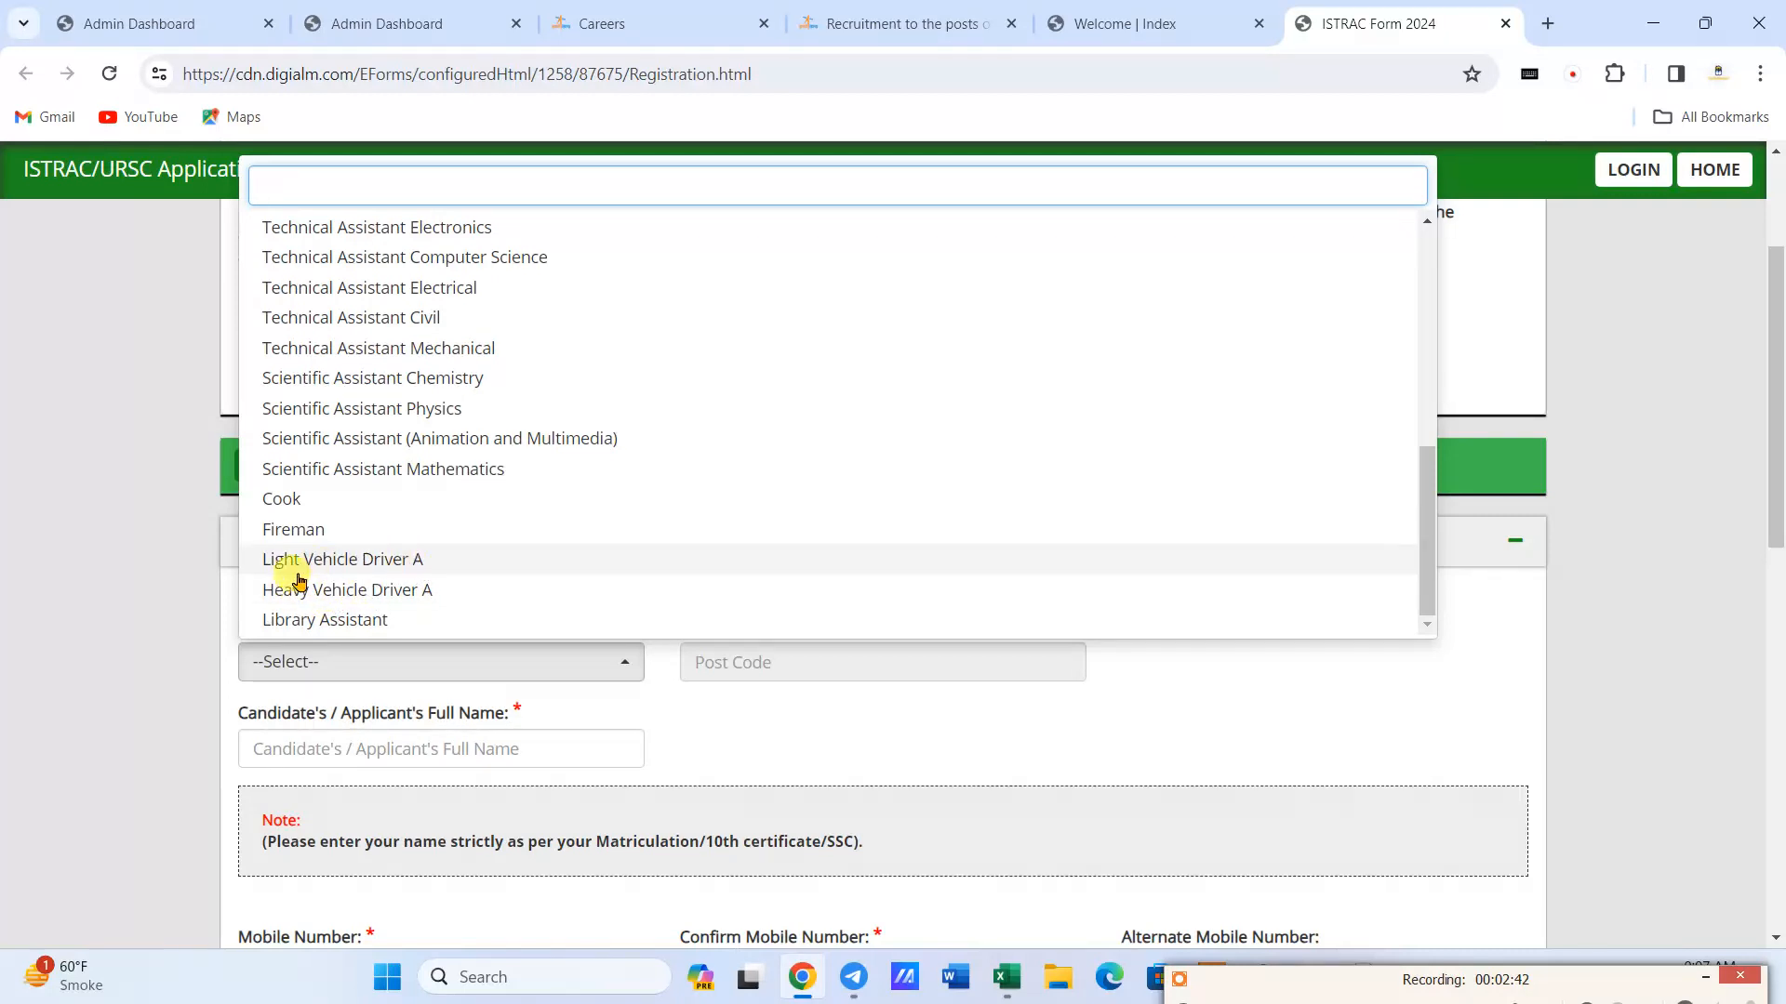
left_click(351, 591)
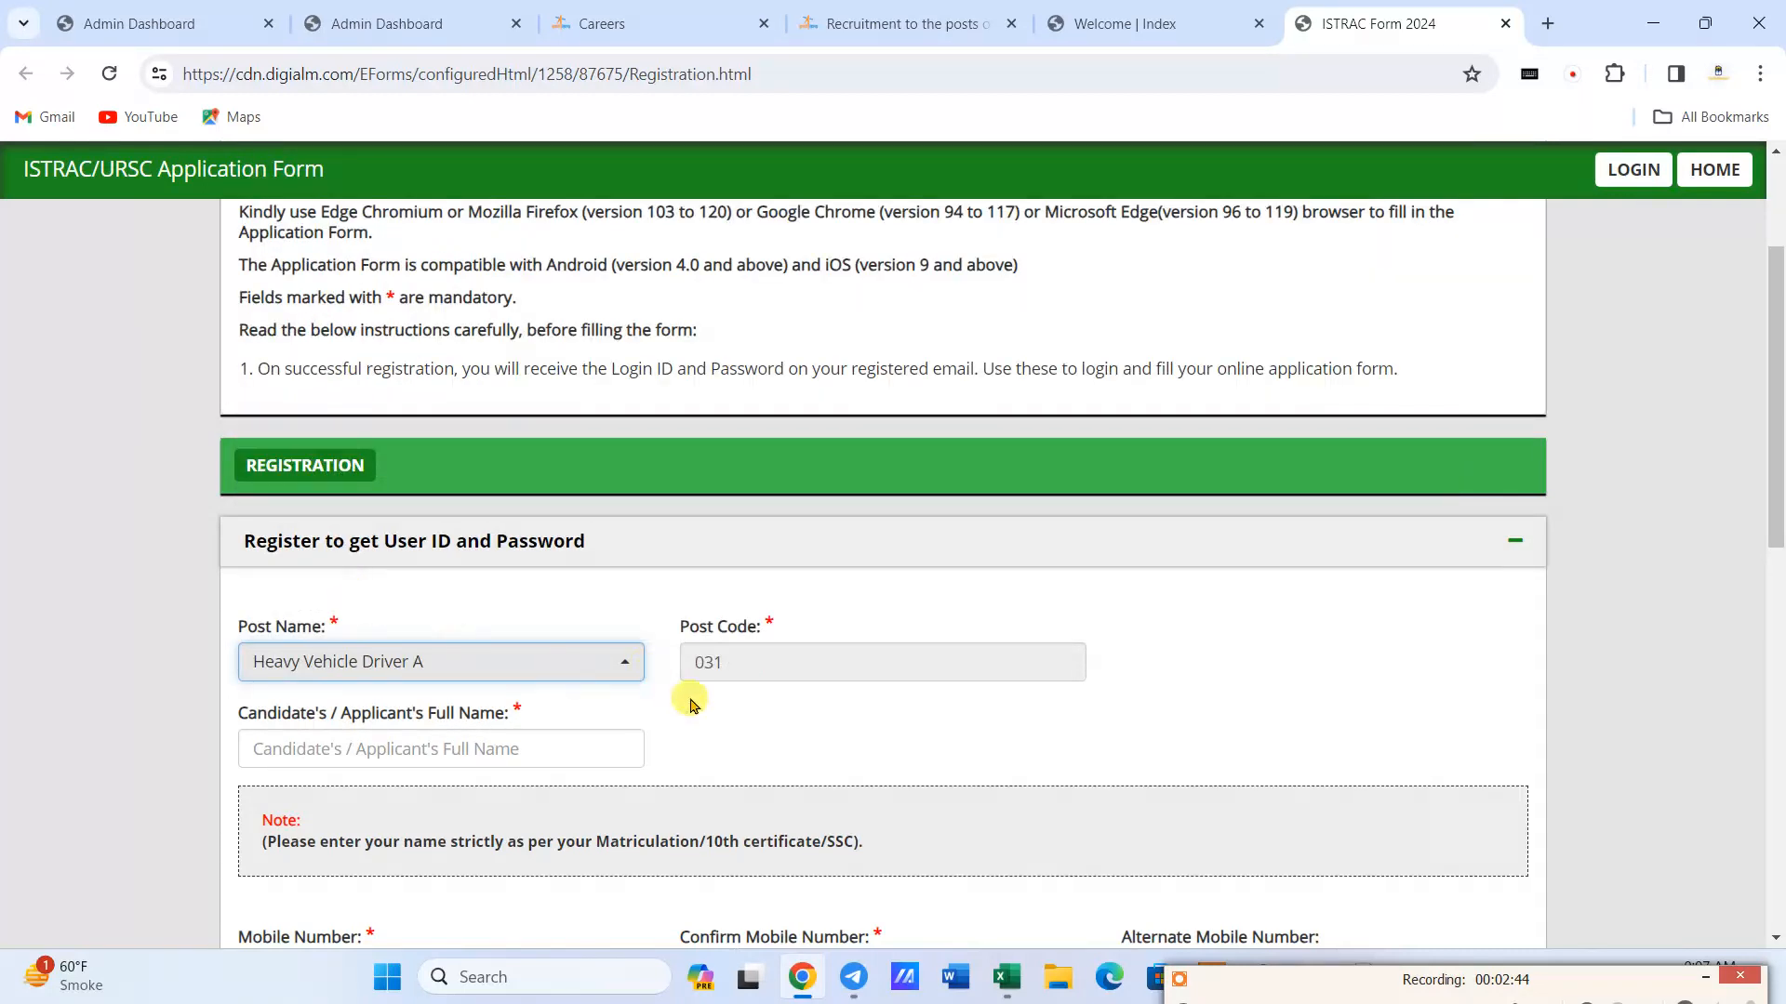
- Enter the candidate's full name in the registration form
scroll(455, 656, "down", 1)
left_click(377, 638)
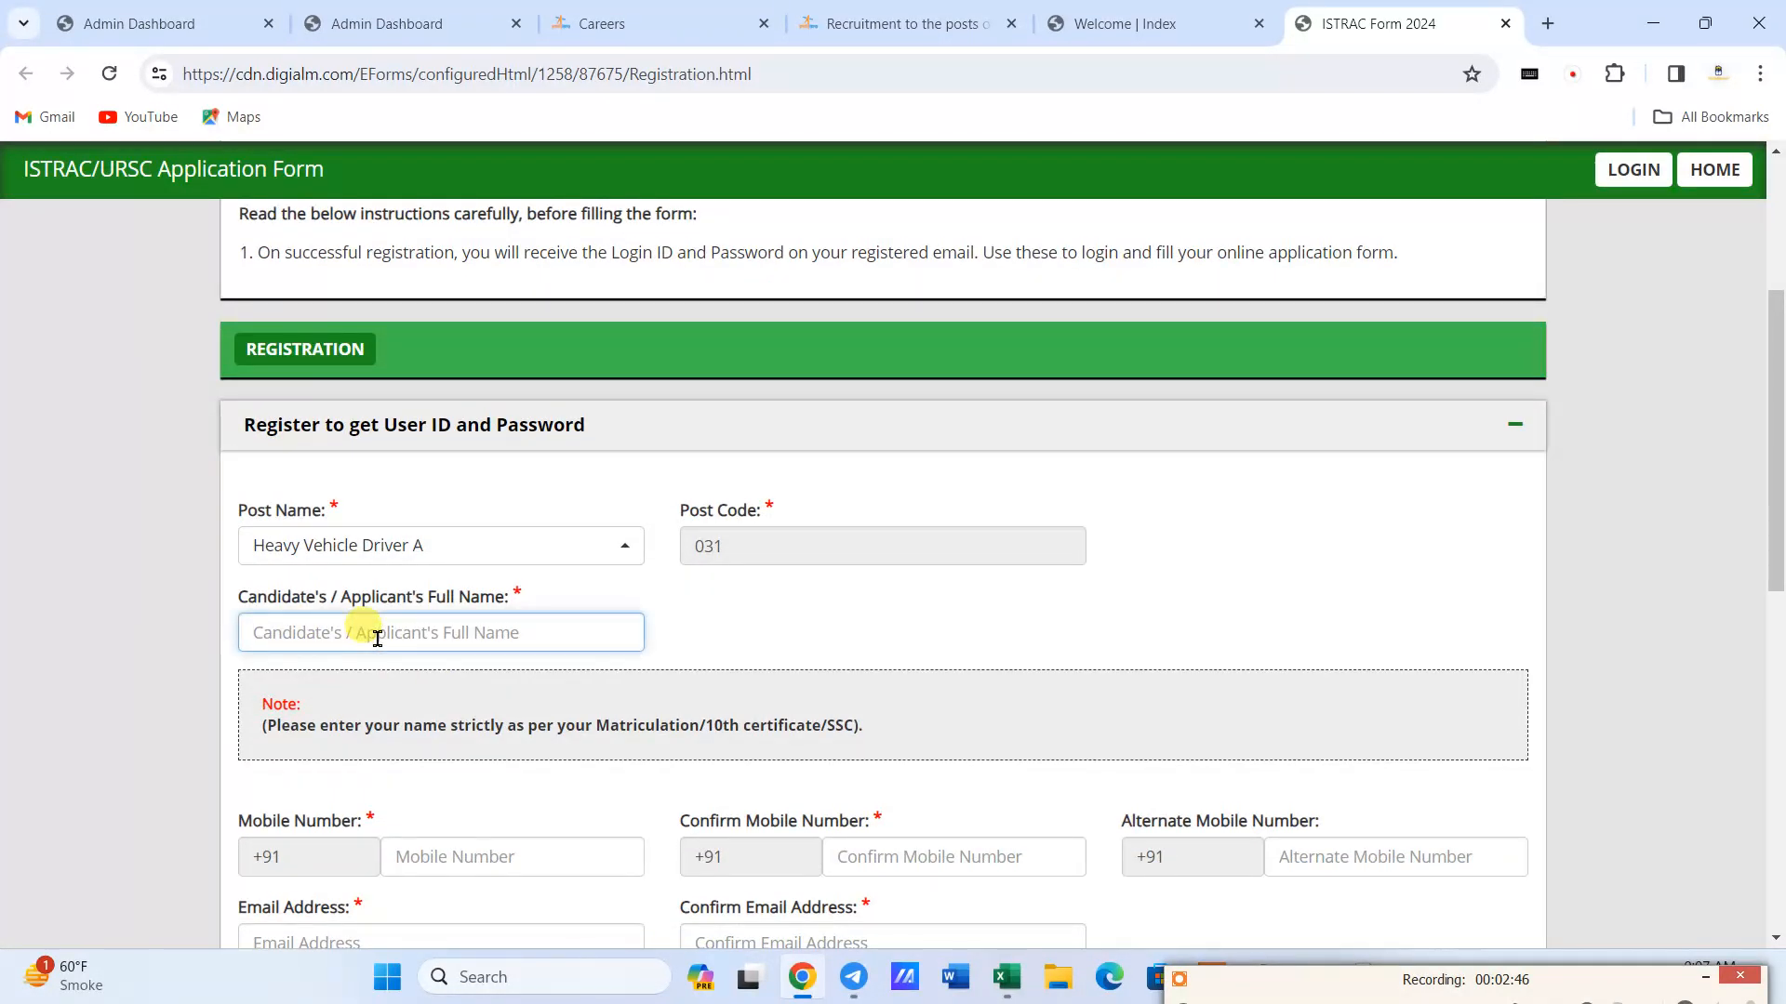
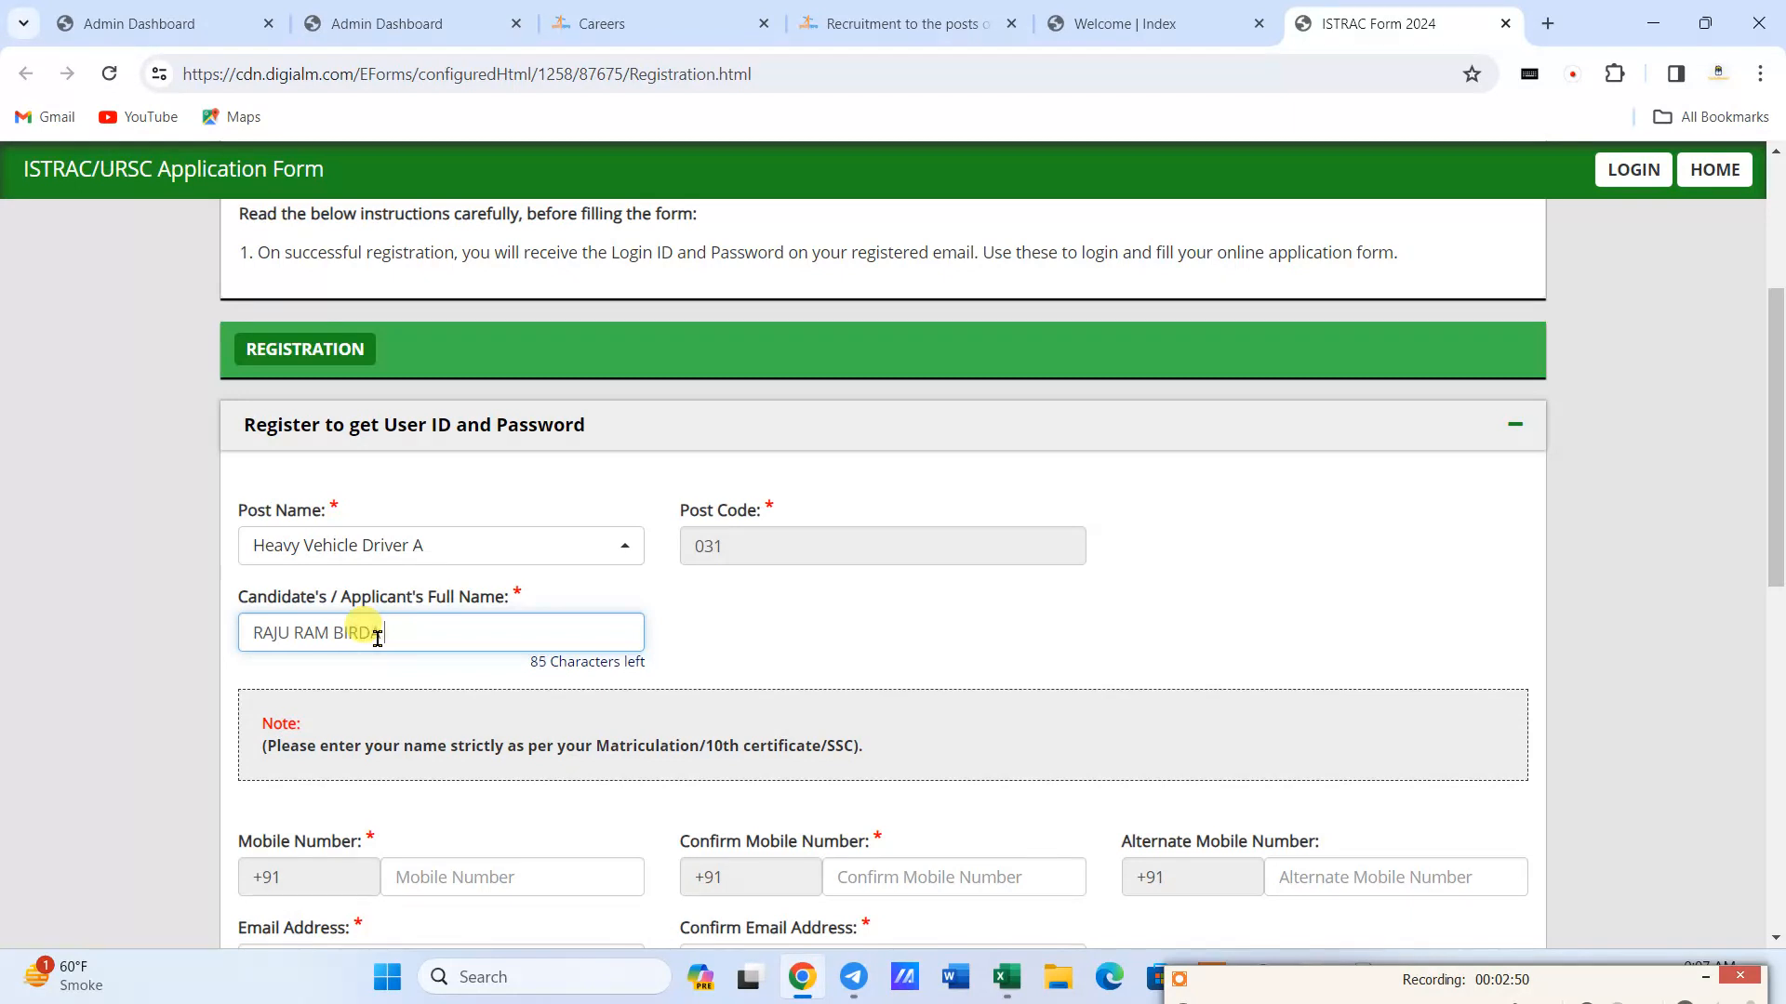
- Enter the candidate's mobile number and repeat it in the confirmation field, leaving the alternate number empty
scroll(407, 723, "down", 1)
left_click(433, 760)
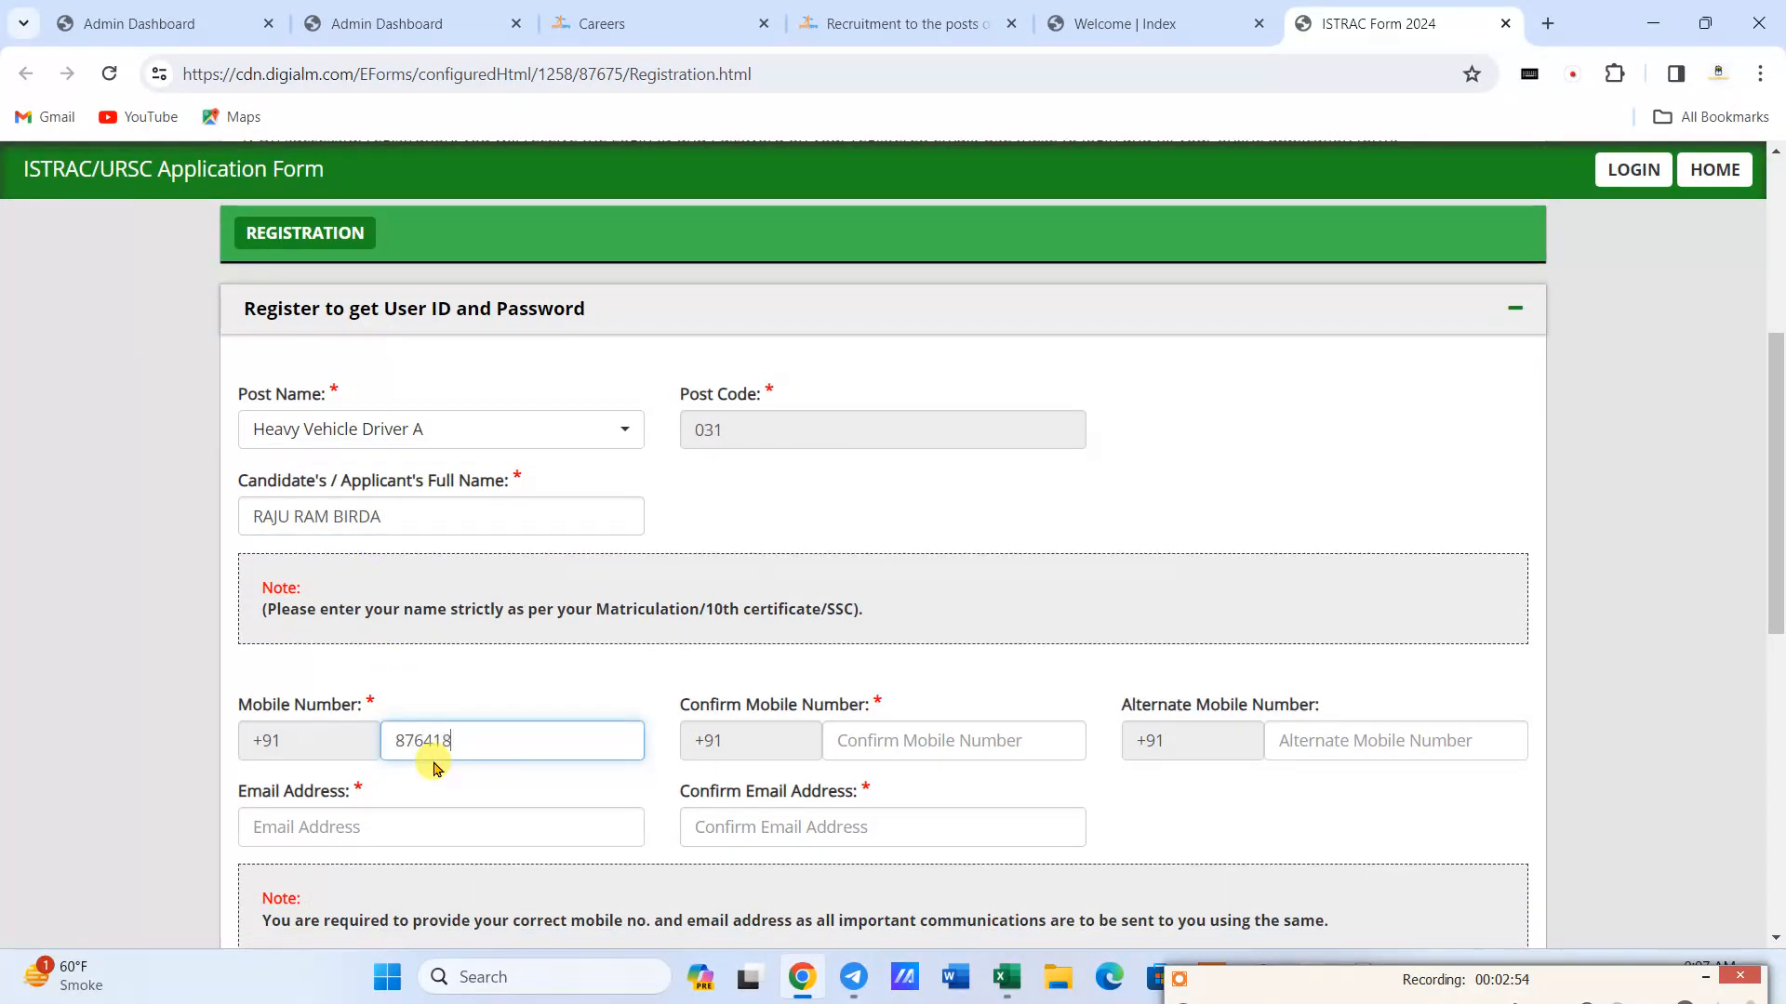
left_click(921, 739)
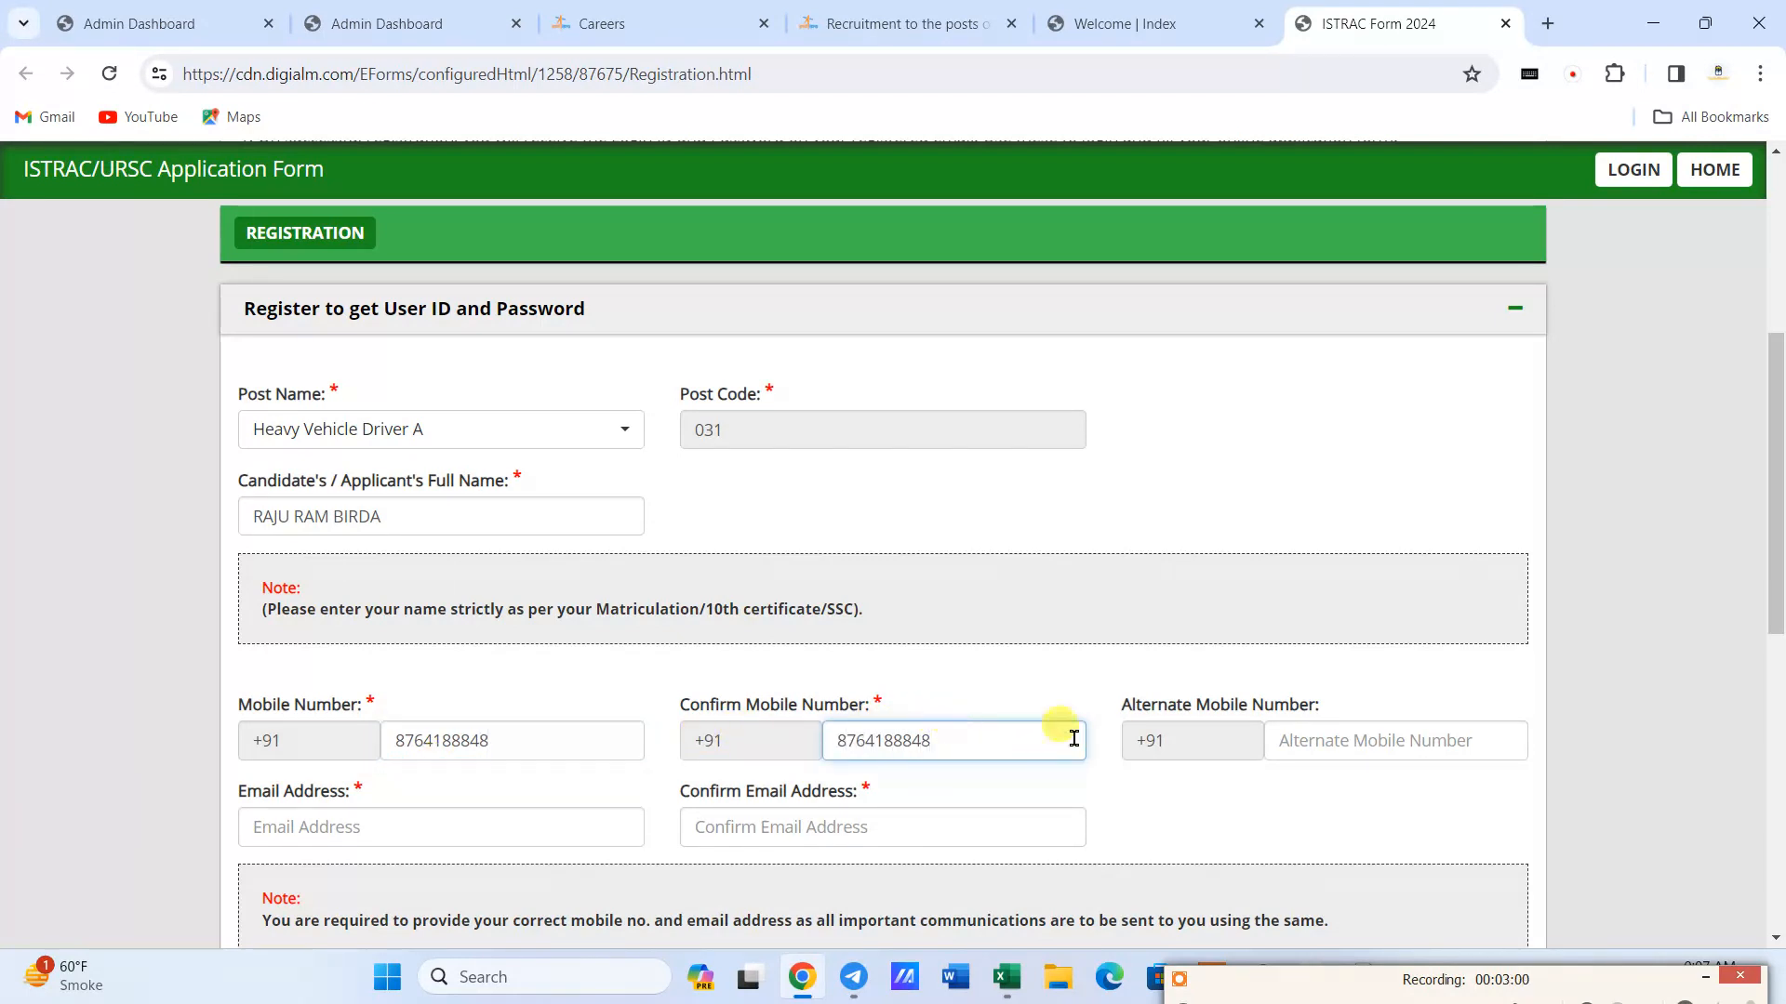
left_click(1309, 736)
scroll(512, 775, "down", 1)
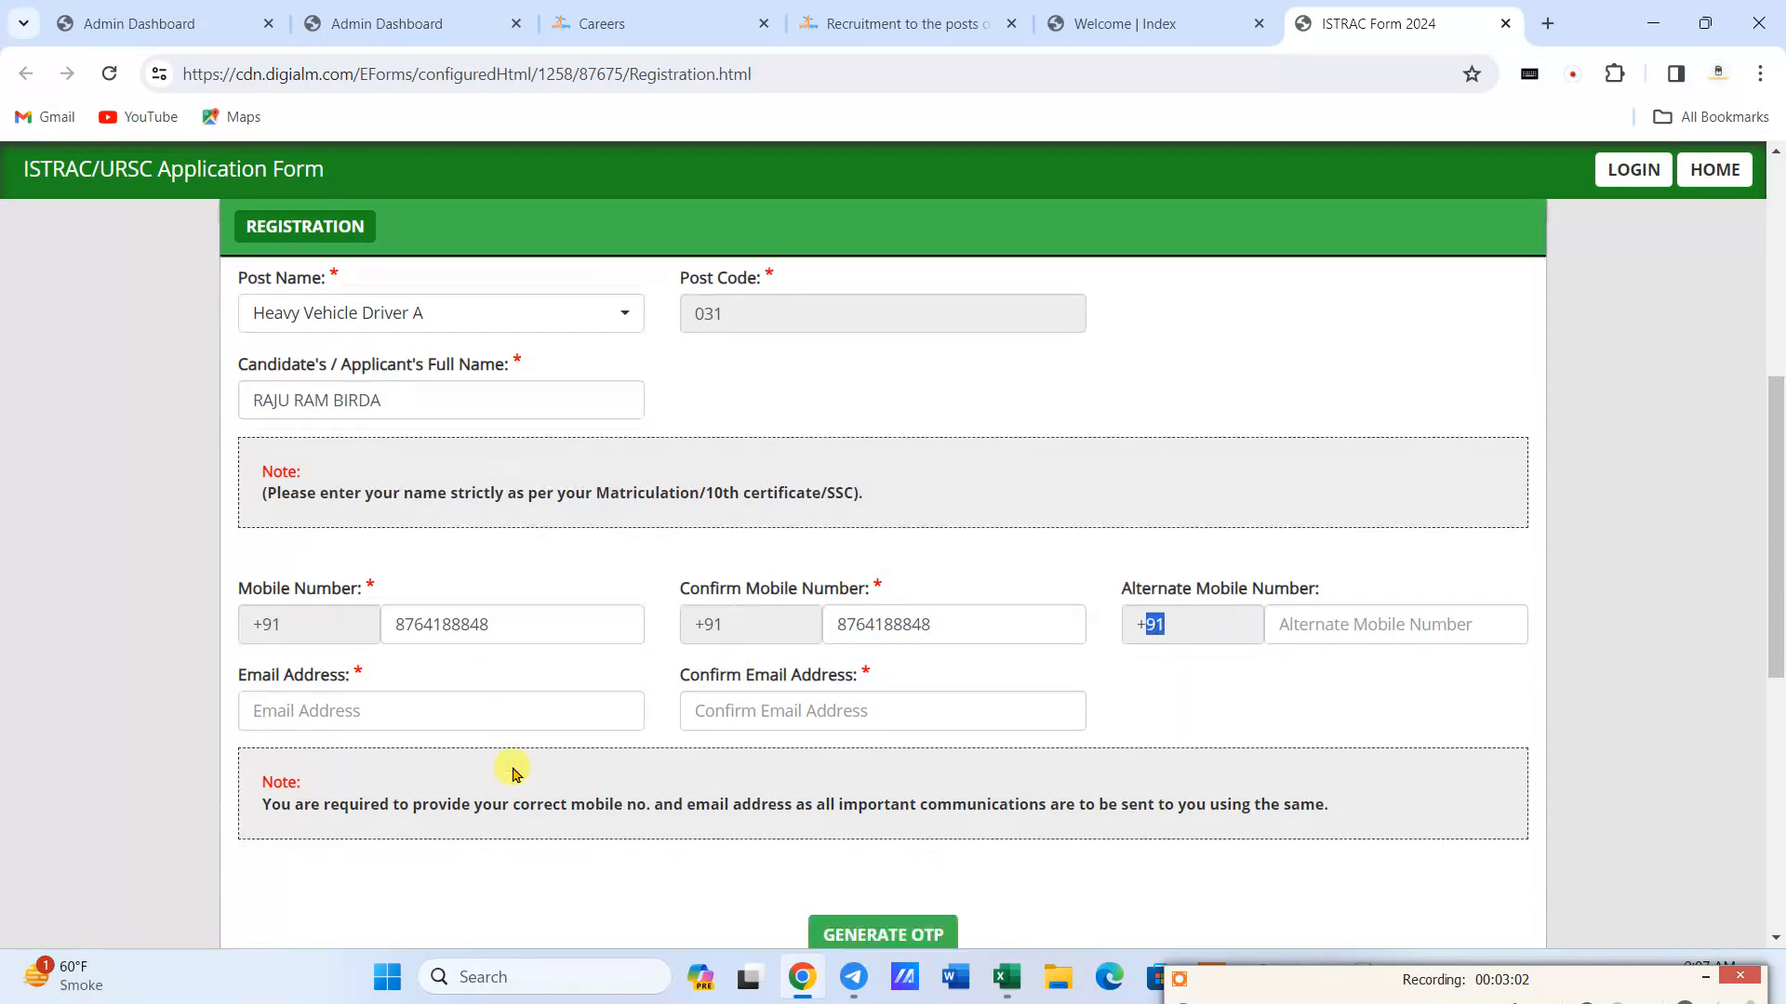
- Enter the candidate's email address and repeat it in the email confirmation field
left_click(279, 716)
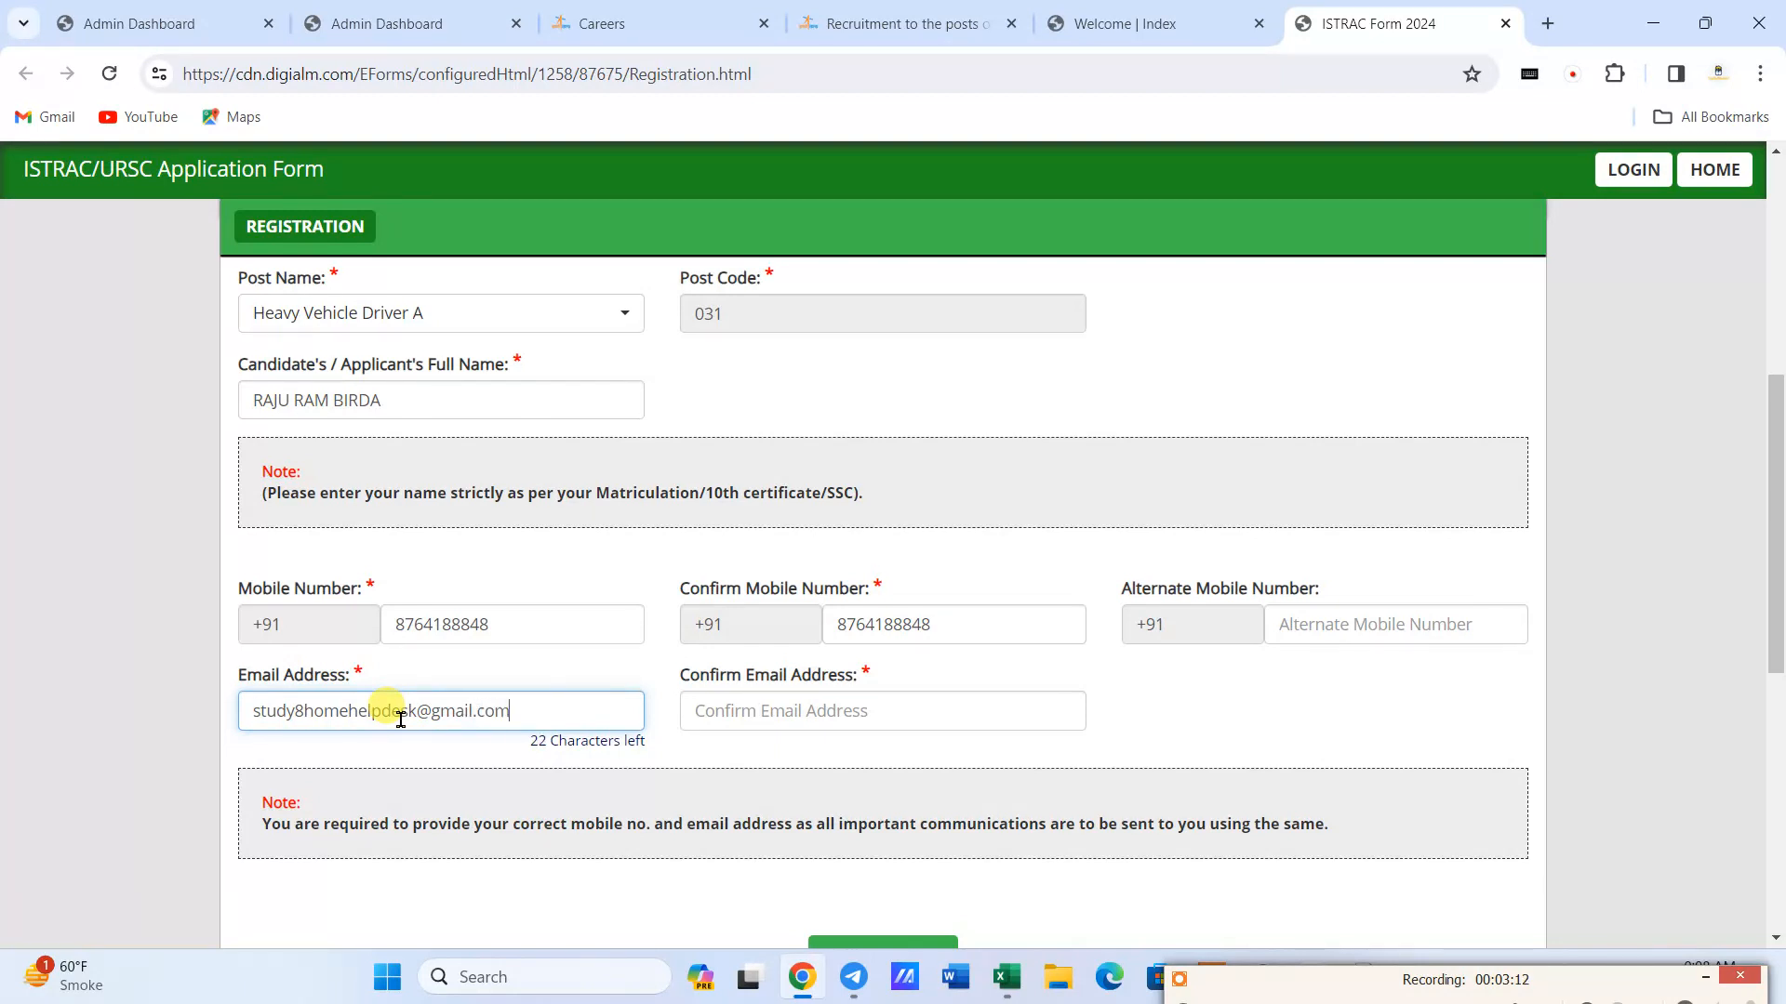
triple_click(394, 713)
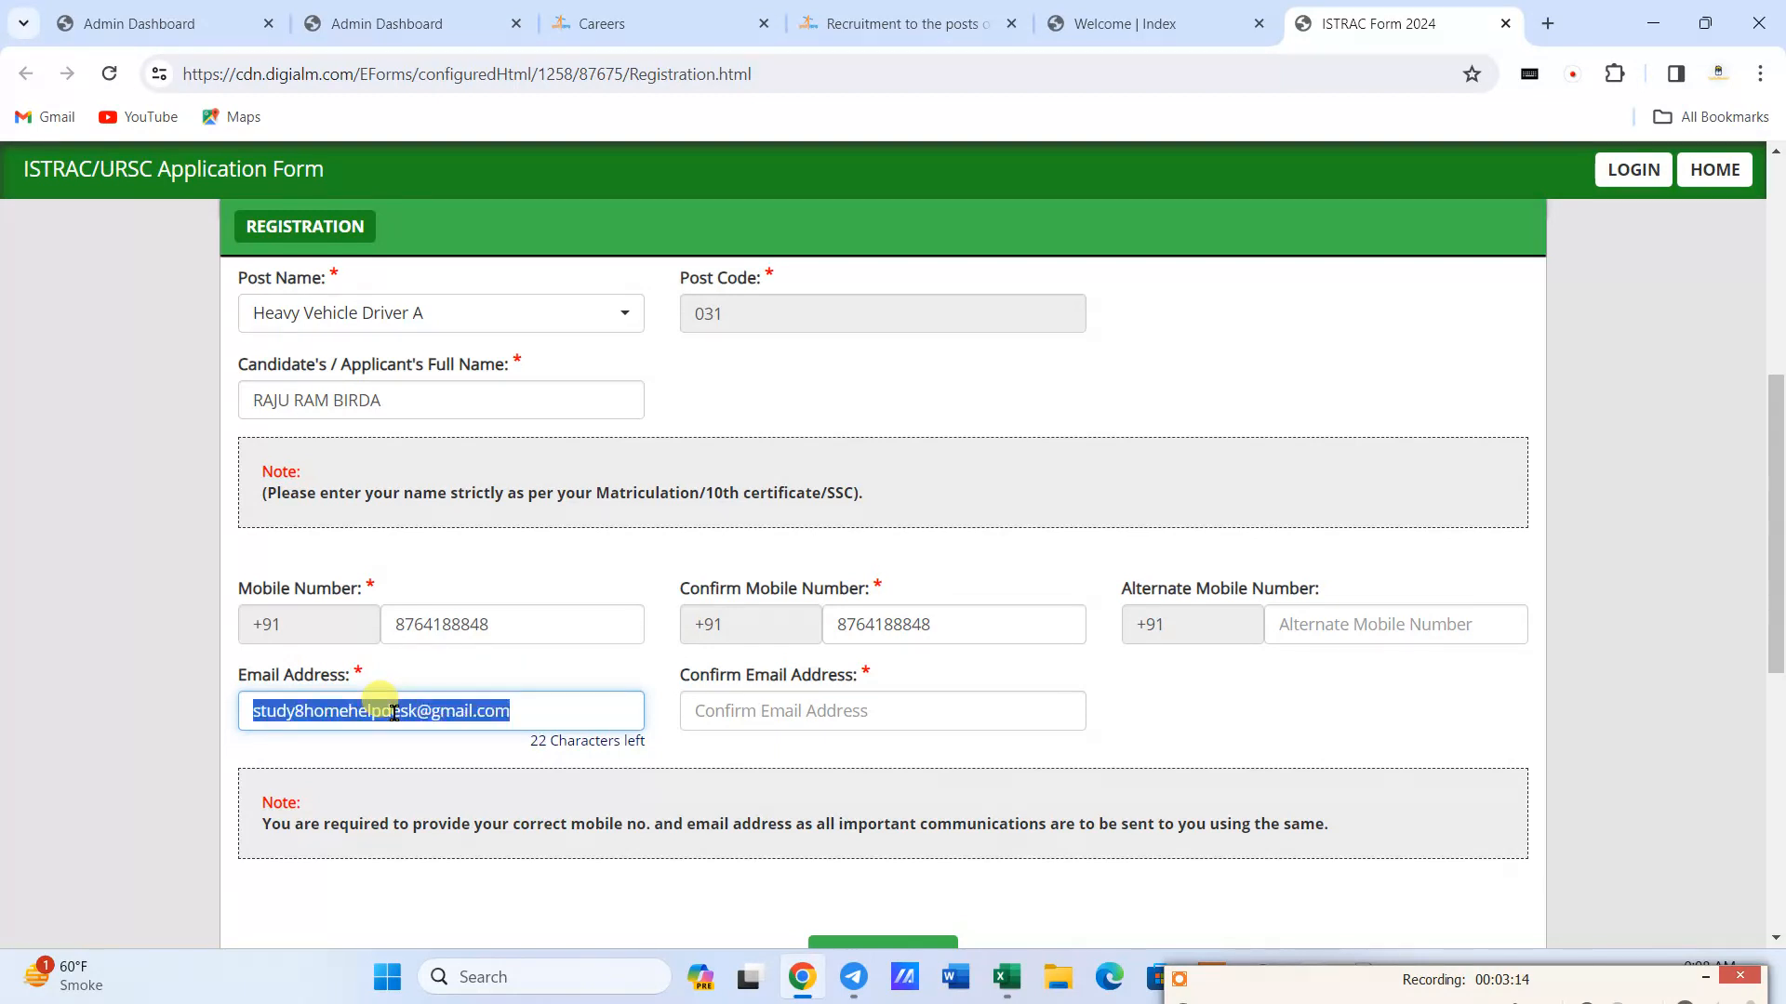
left_click(779, 711)
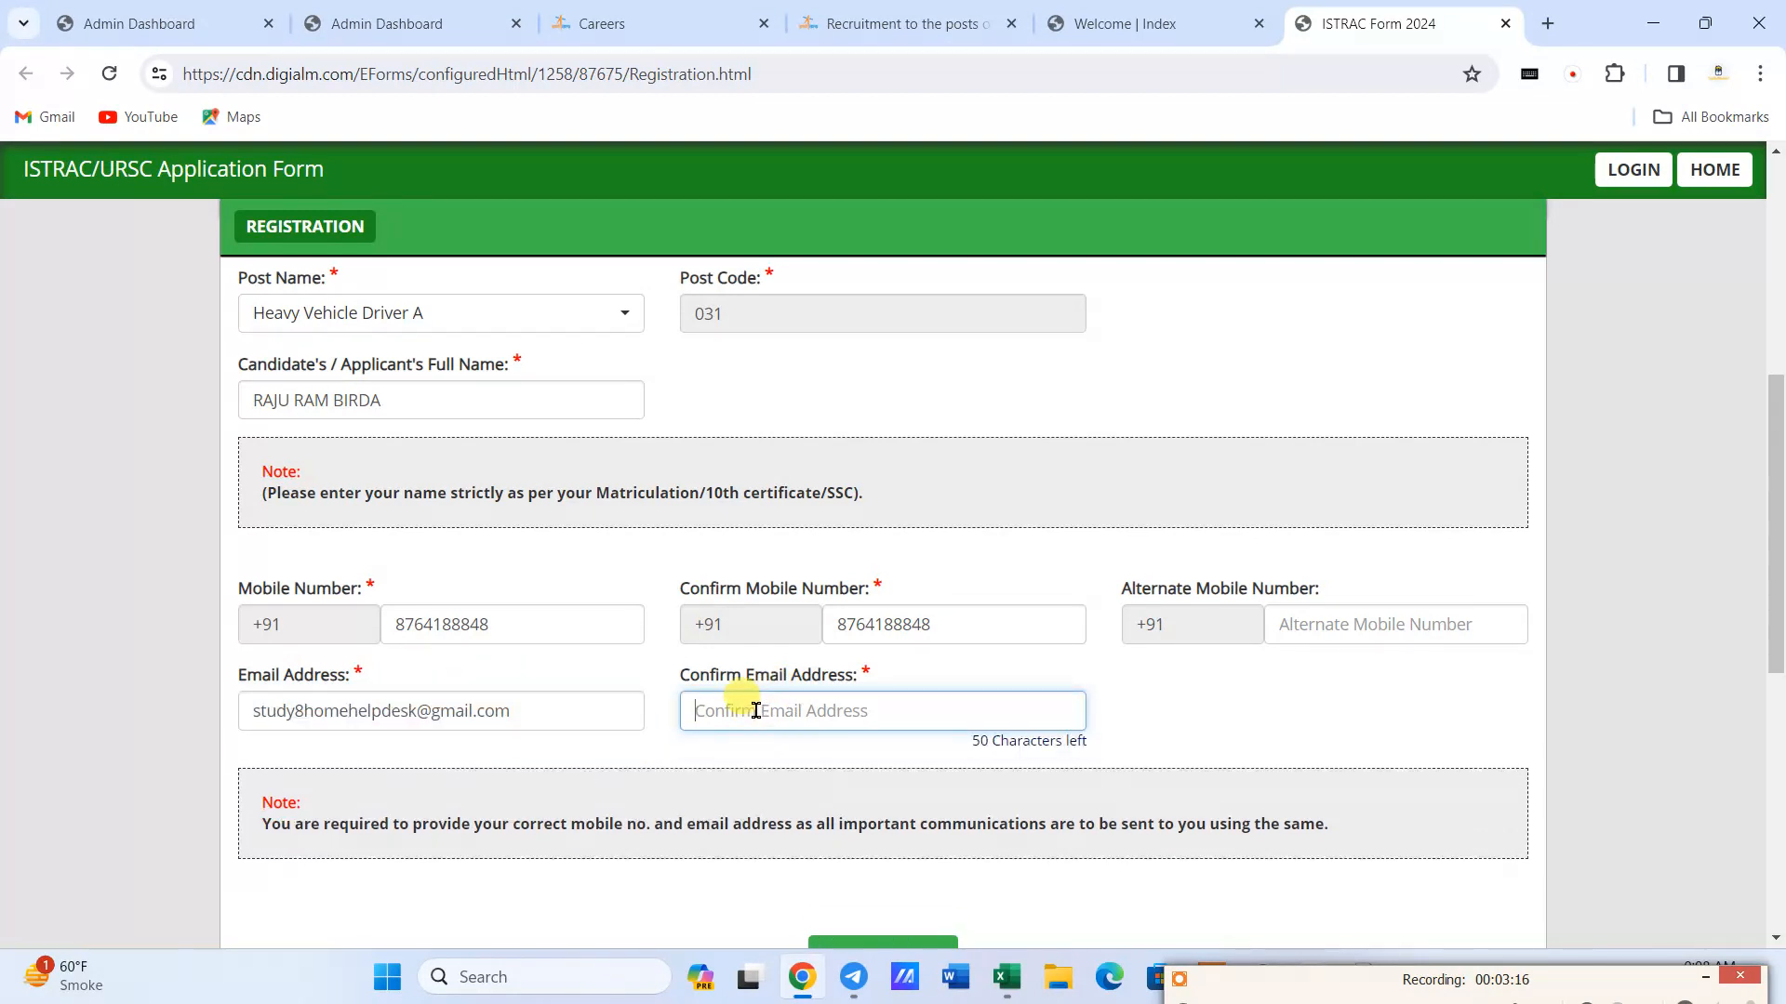
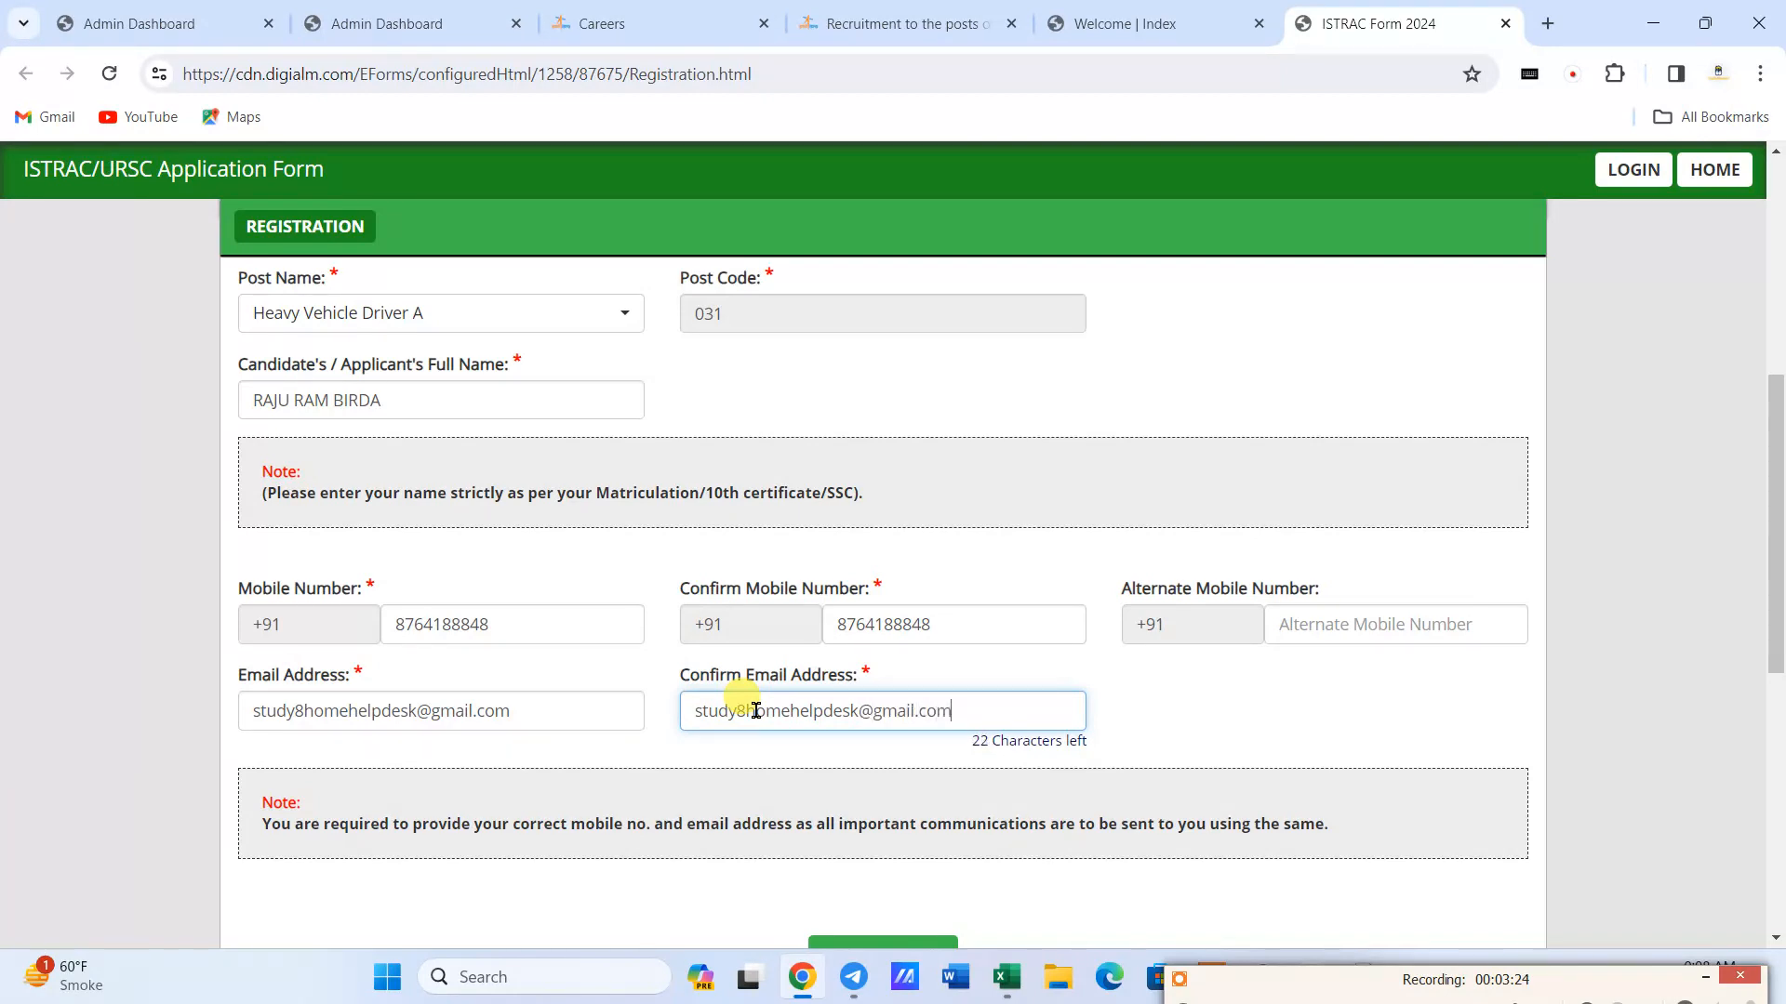
left_click(813, 655)
- Check the entered registration details and request the OTP, bringing up the captcha authentication
scroll(597, 661, "down", 1)
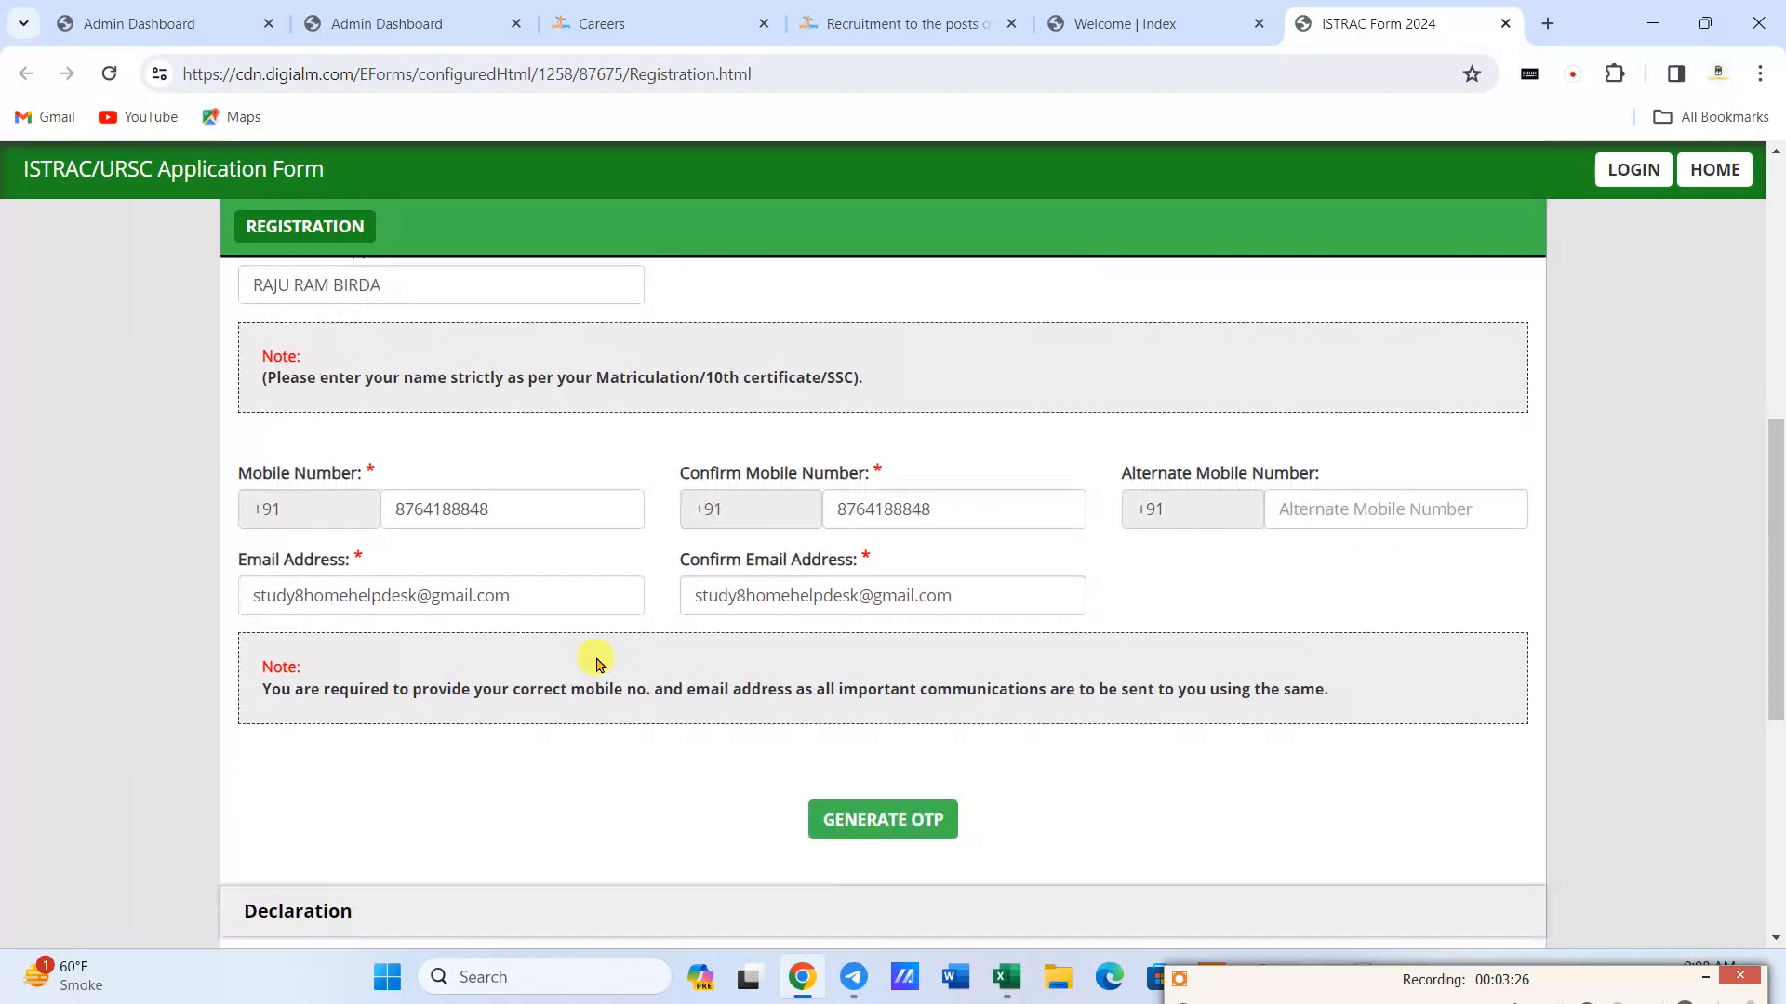
scroll(597, 660, "down", 1)
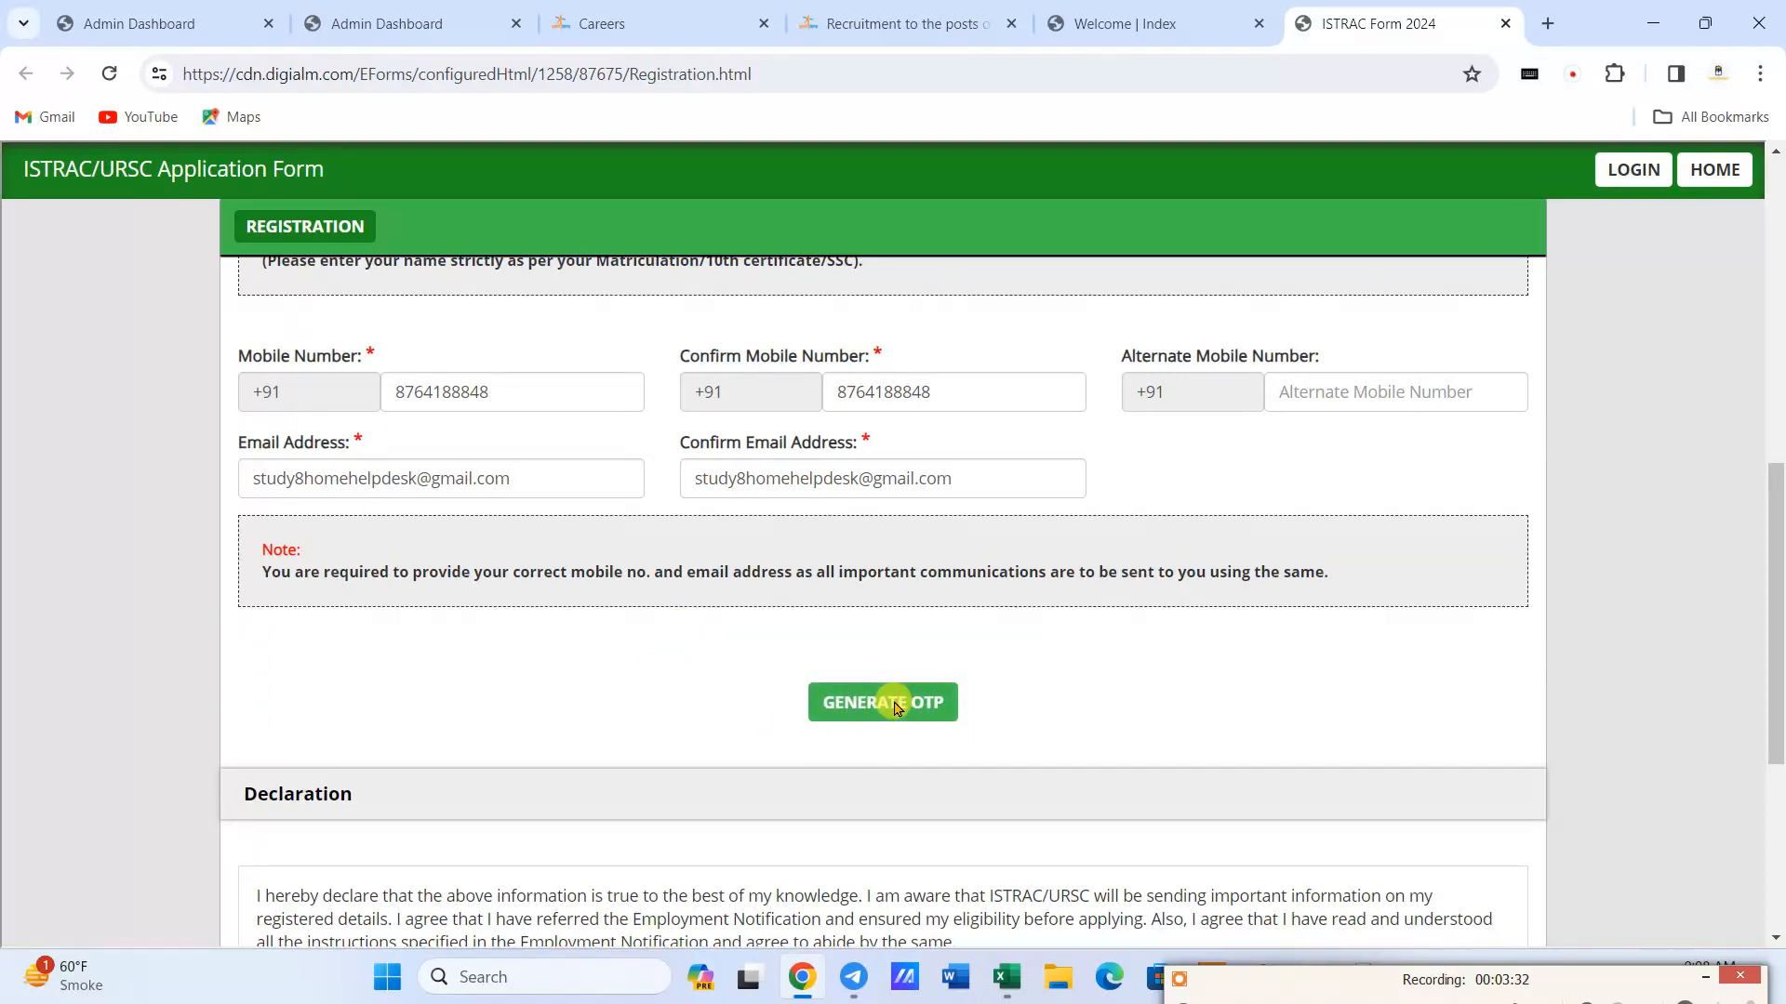
scroll(595, 733, "up", 3)
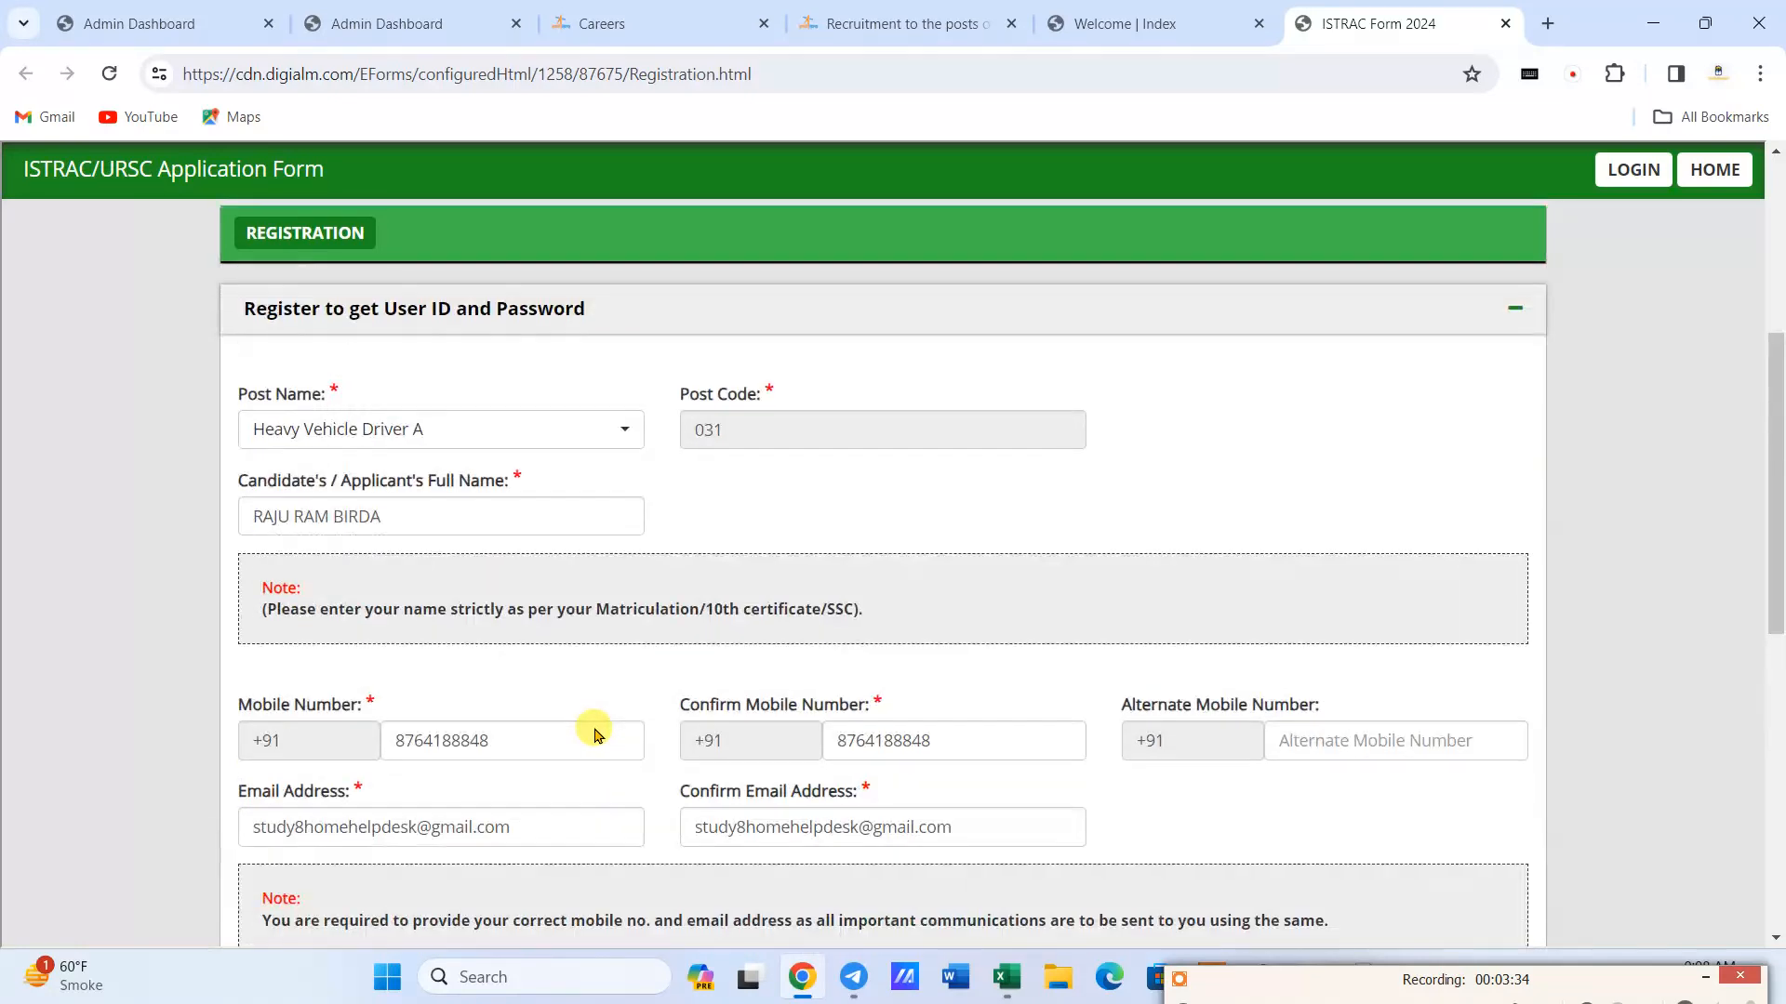
scroll(595, 734, "down", 4)
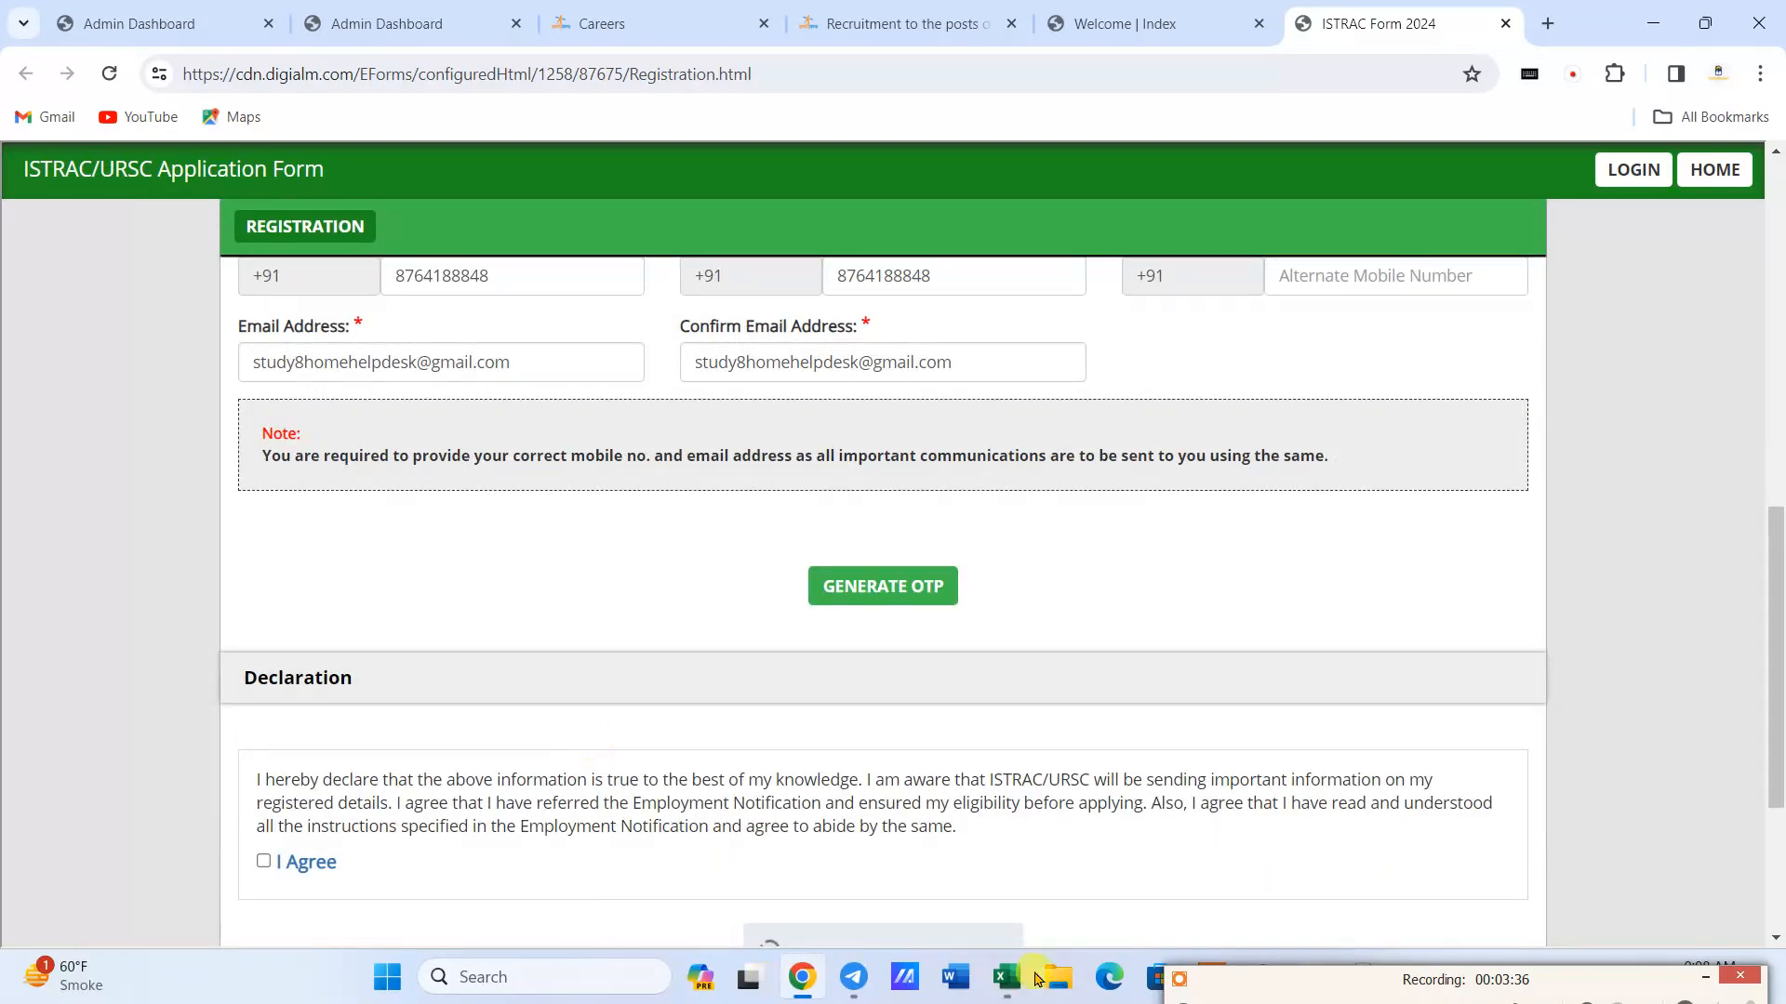
scroll(1120, 867, "down", 1)
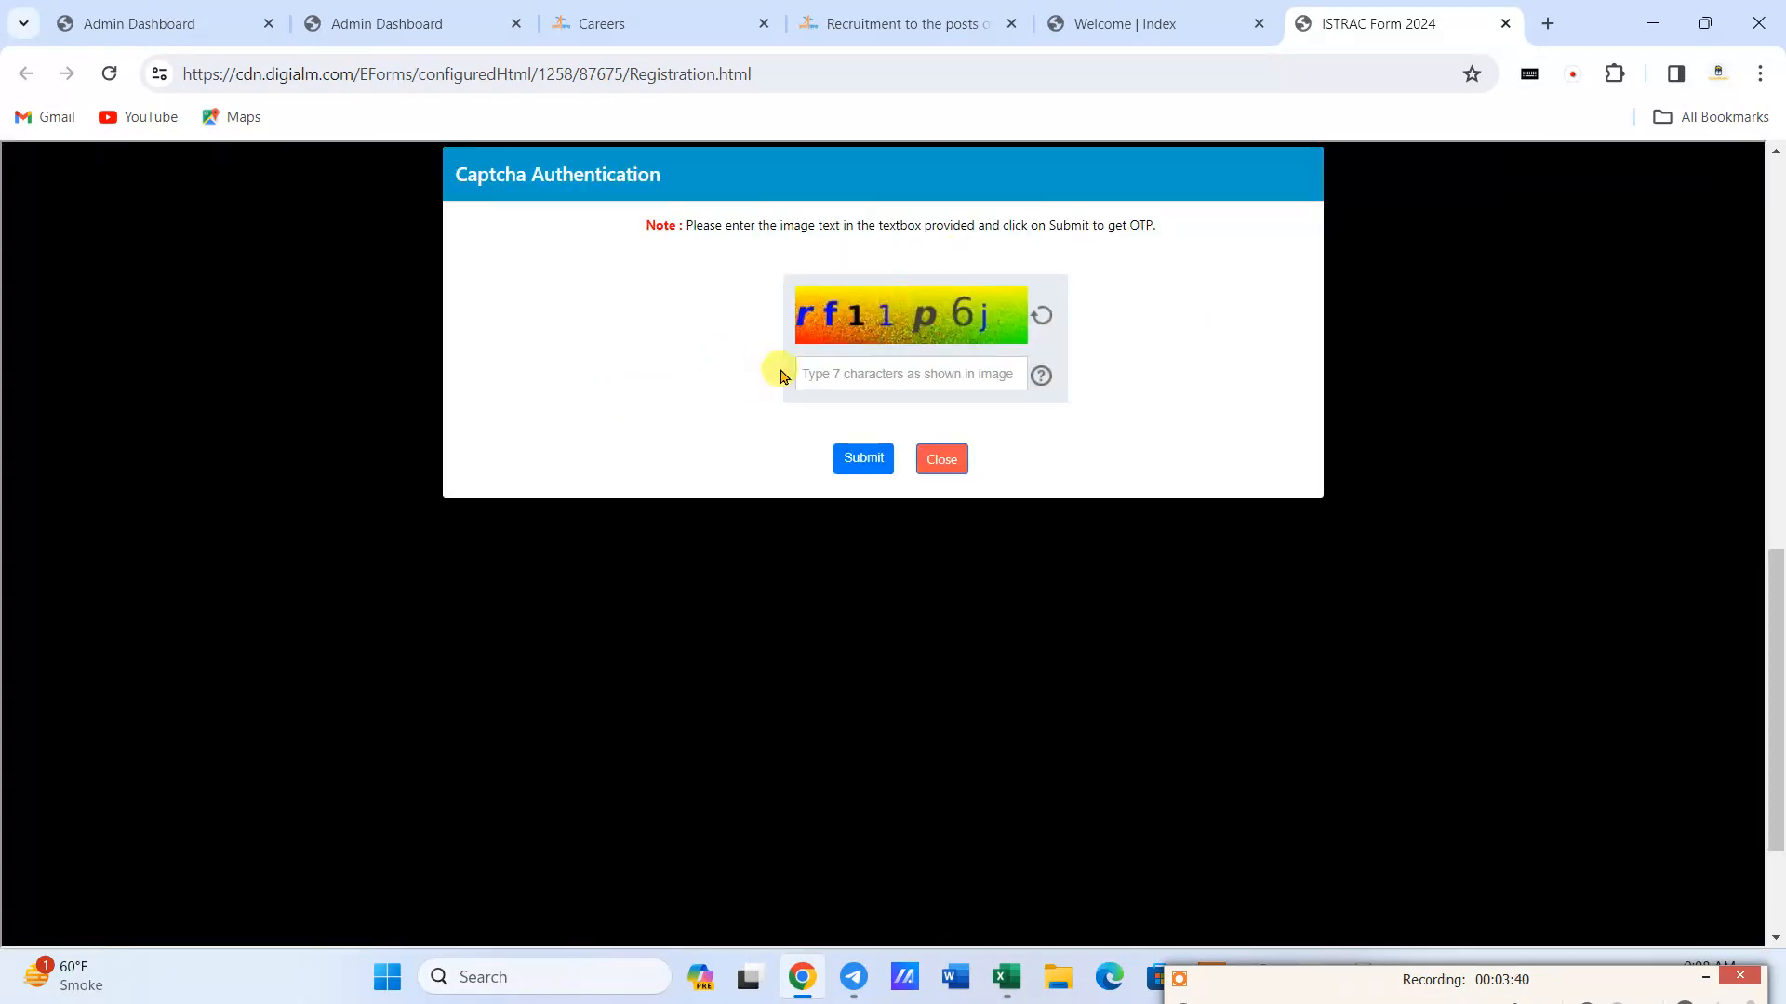
- Enter the captcha characters shown in the image, submit them to get the OTP, and dismiss the resulting notice
left_click(847, 370)
type("rf11p6j")
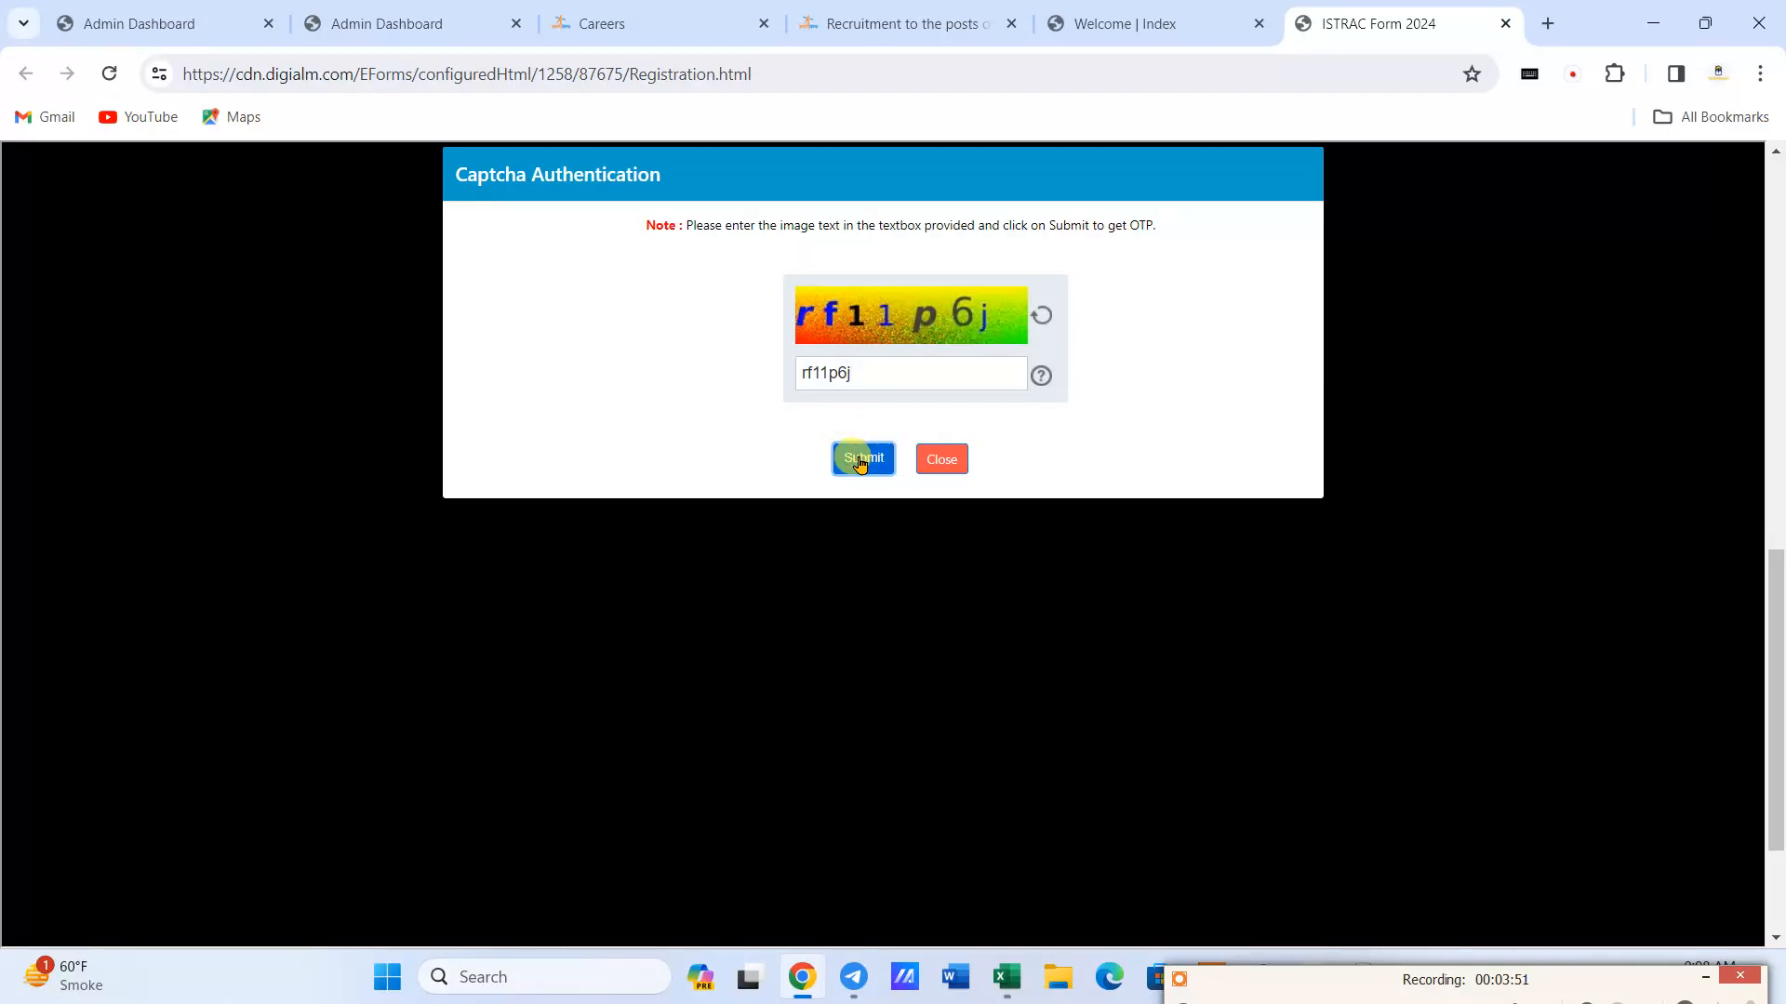
left_click(860, 460)
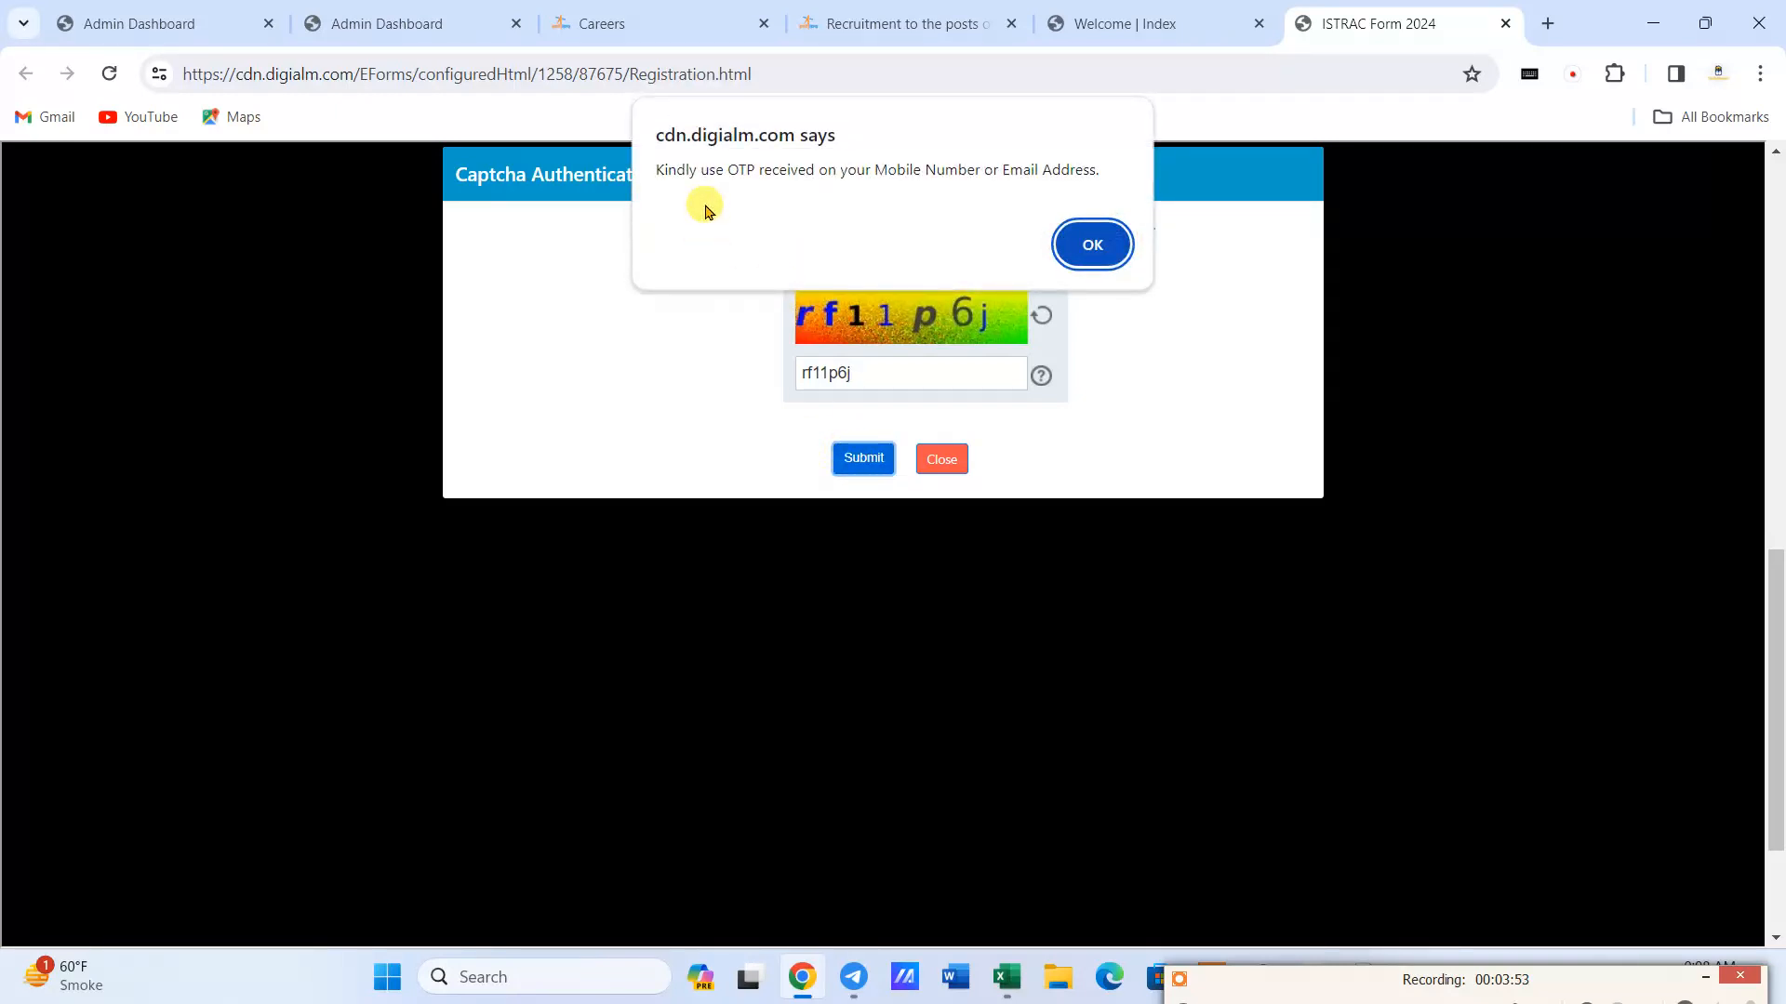
left_click(1079, 246)
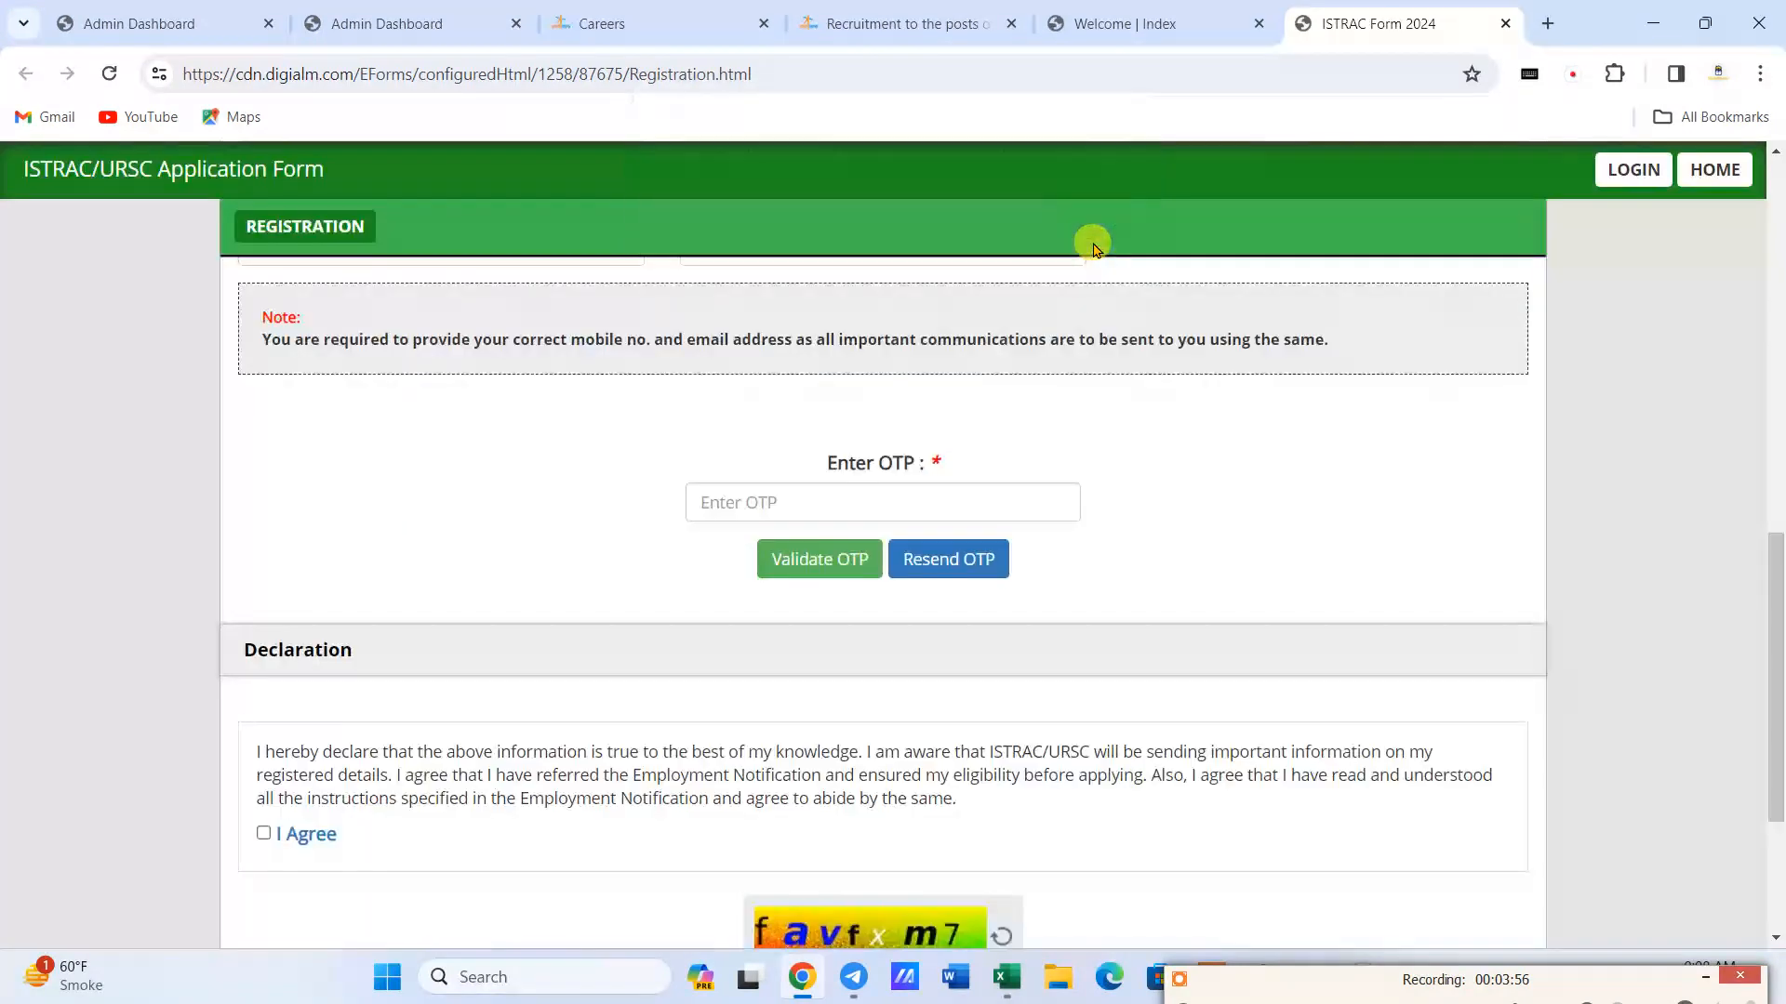
- Enter the received OTP in the registration form, validate it, and acknowledge the validation message
left_click(766, 503)
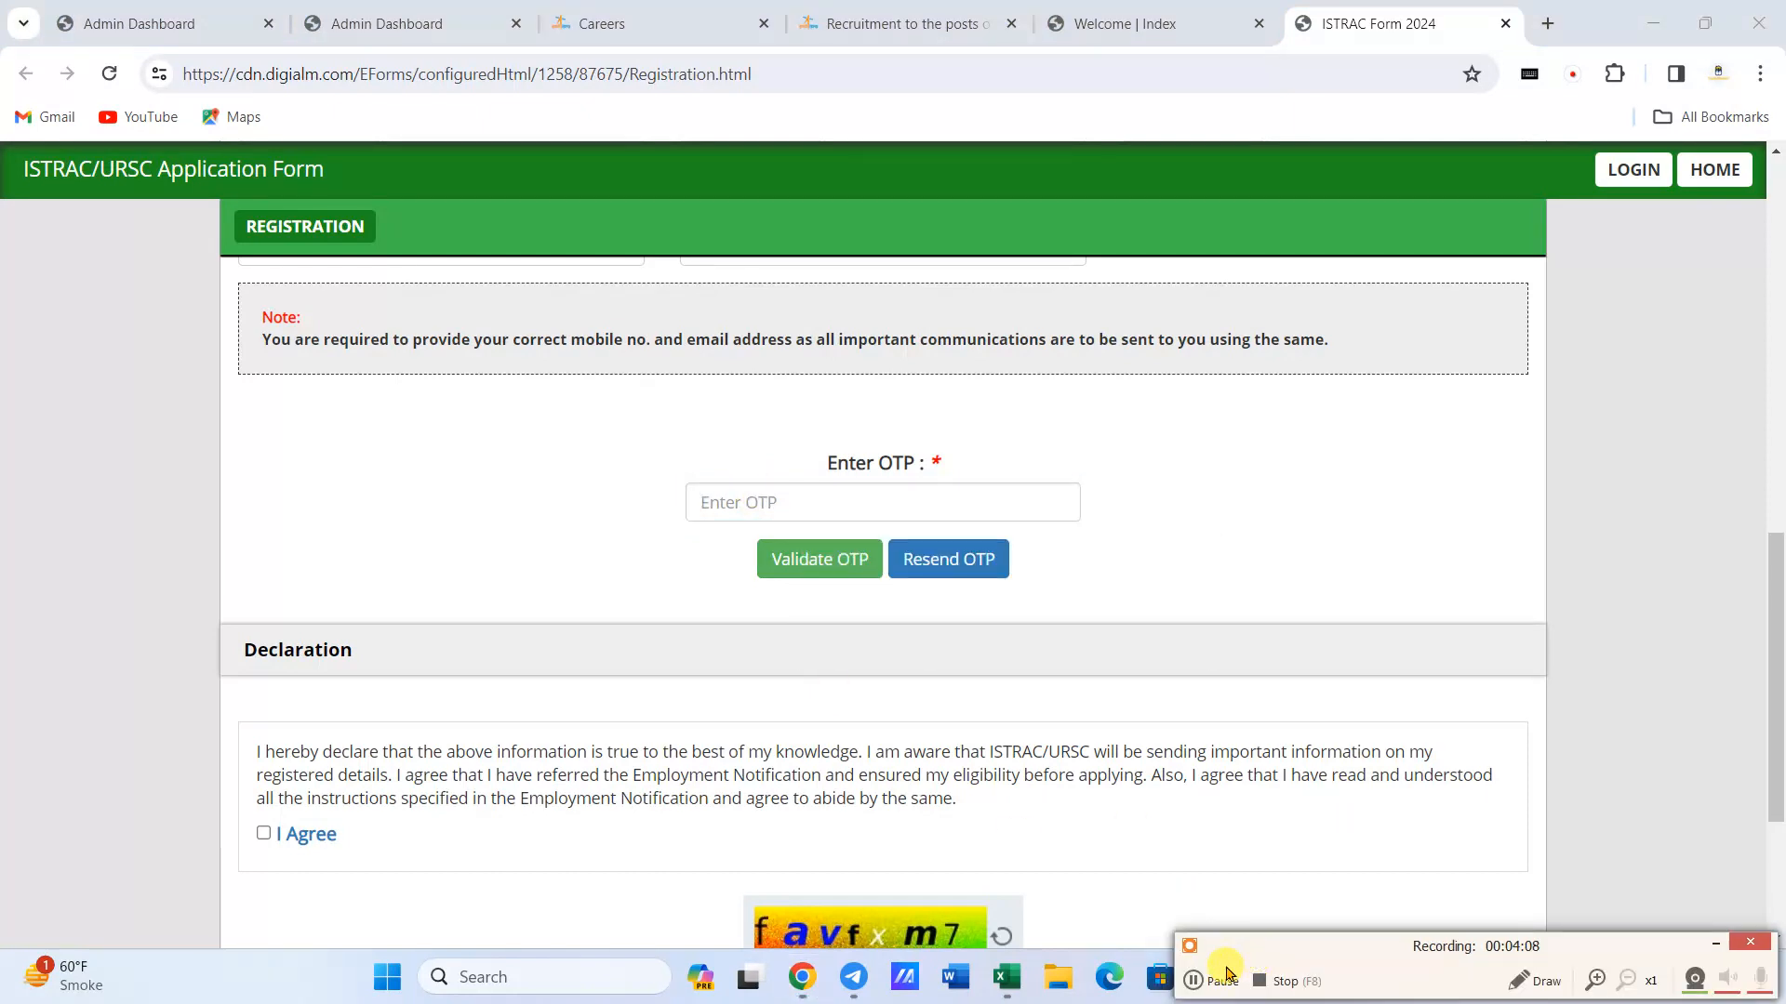
left_click(1198, 988)
left_click(819, 506)
type("•••")
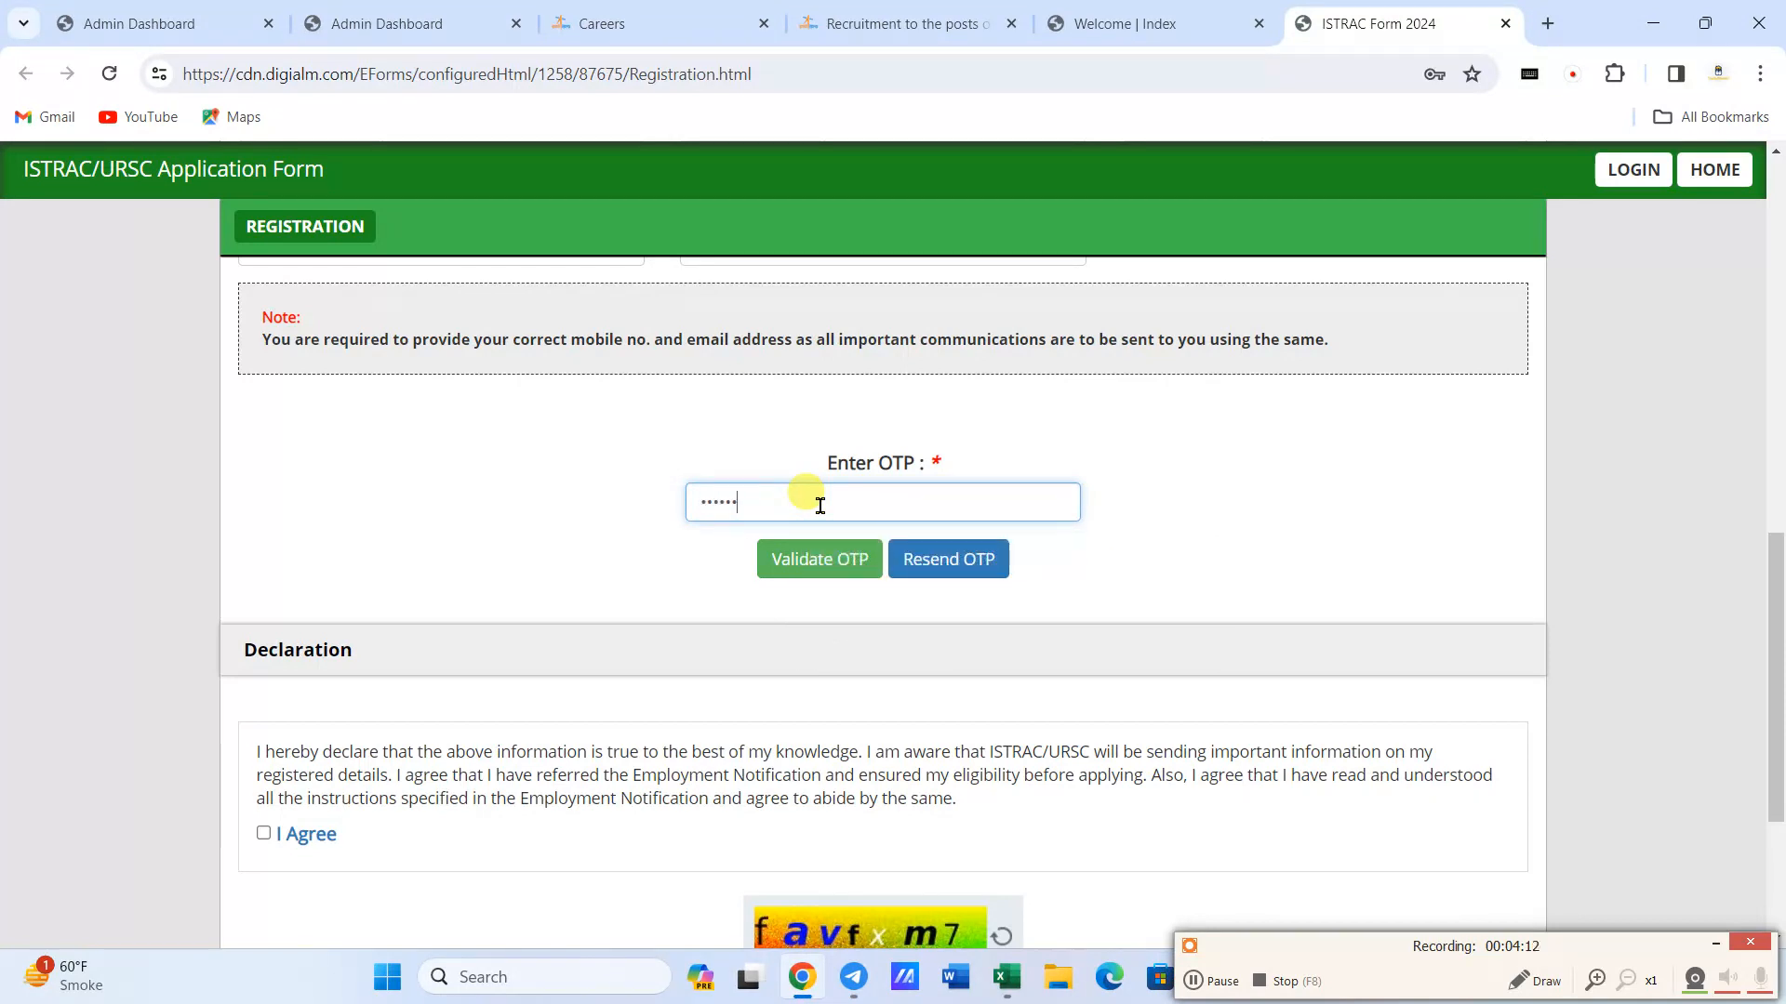
left_click(834, 561)
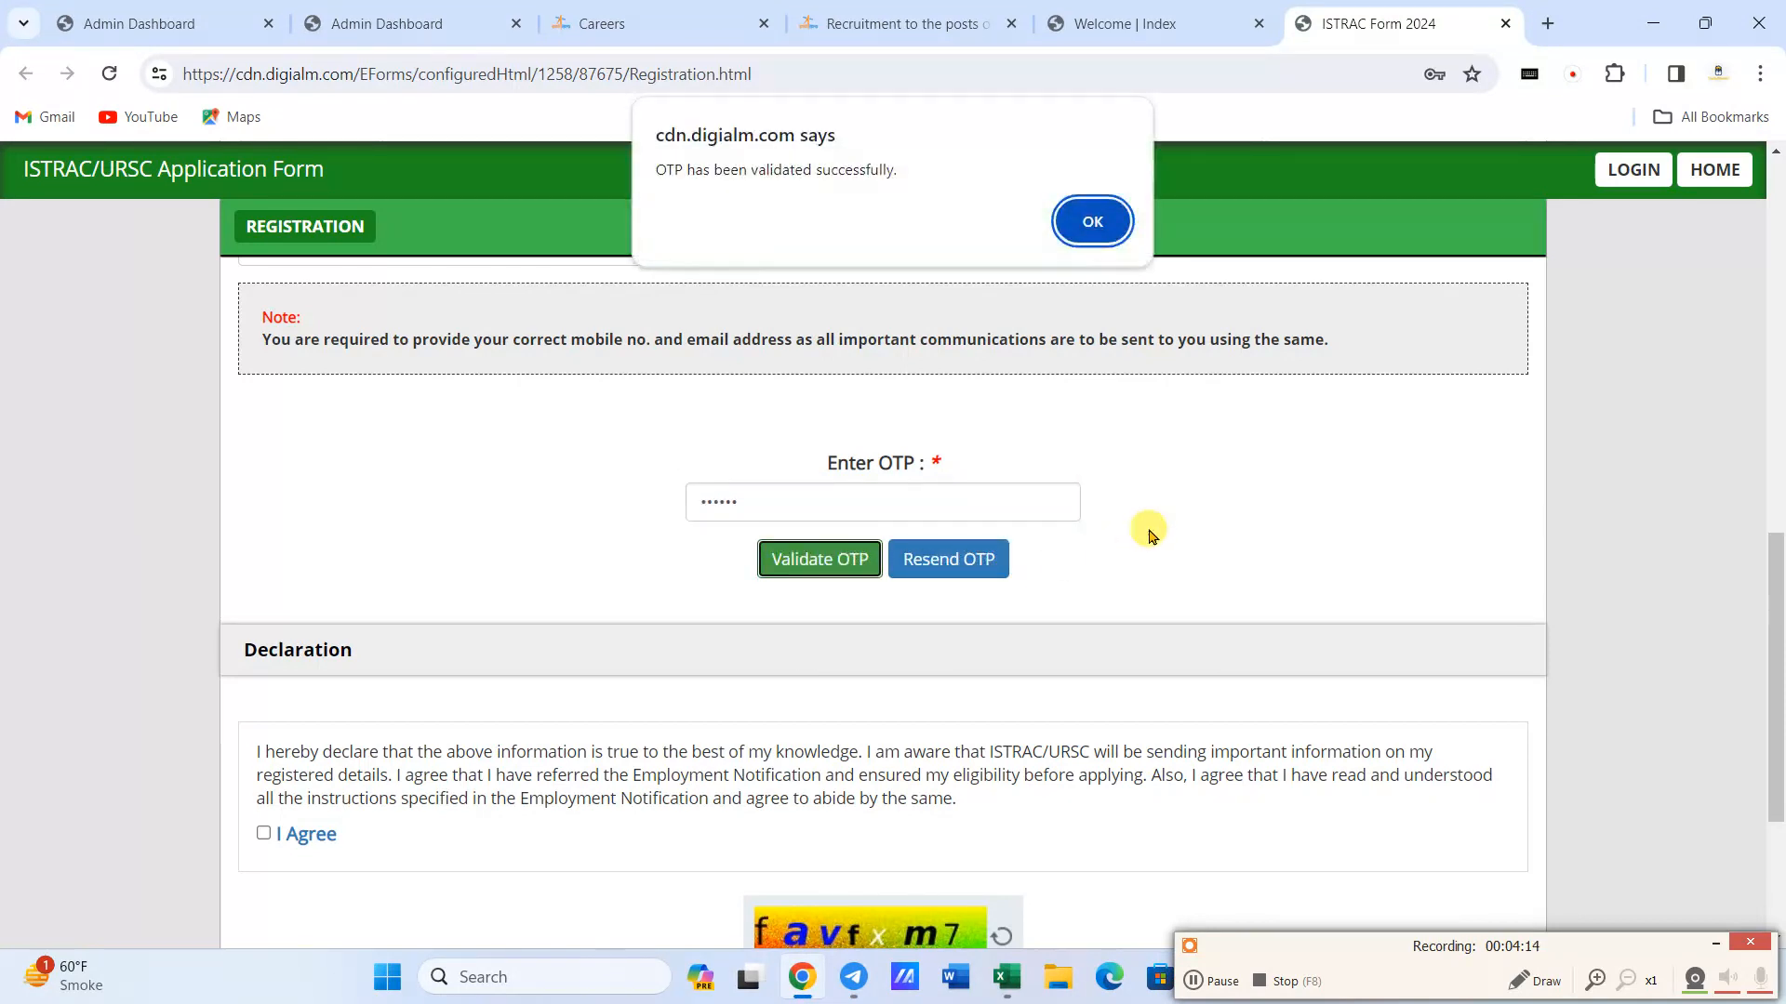
left_click(1099, 214)
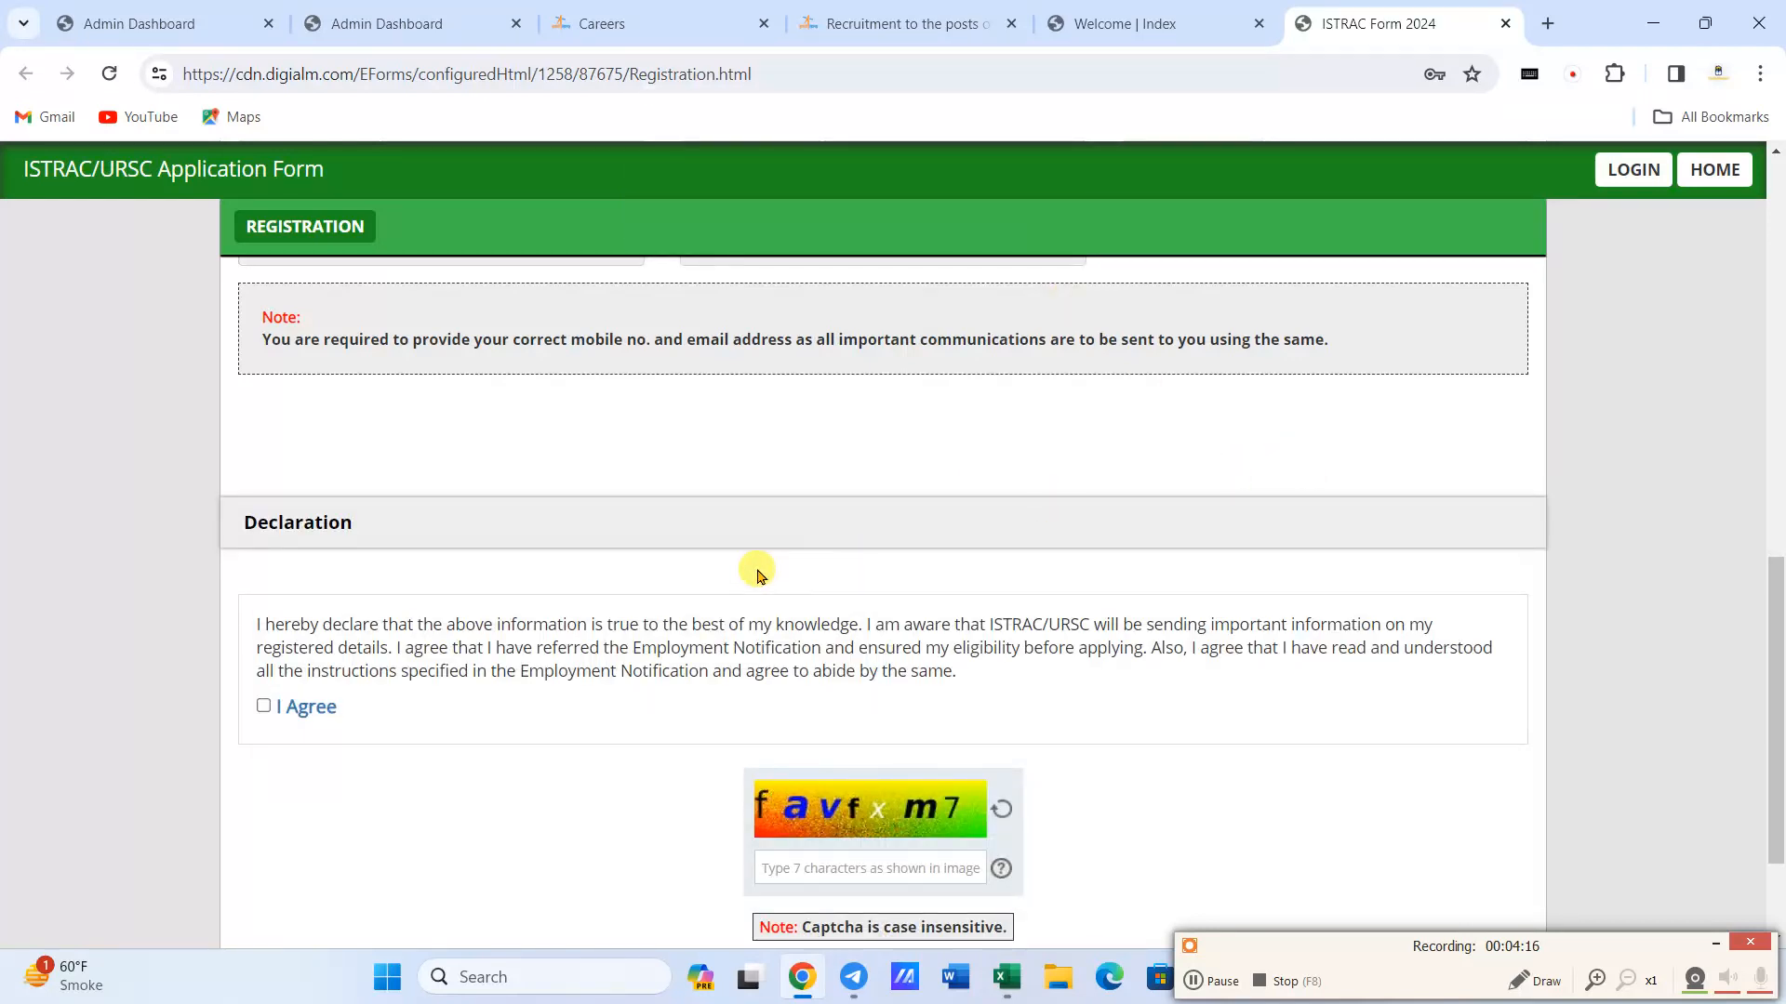
- Fill in the captcha below the declaration, agree to the declaration, and reverify the registration details
scroll(503, 563, "down", 1)
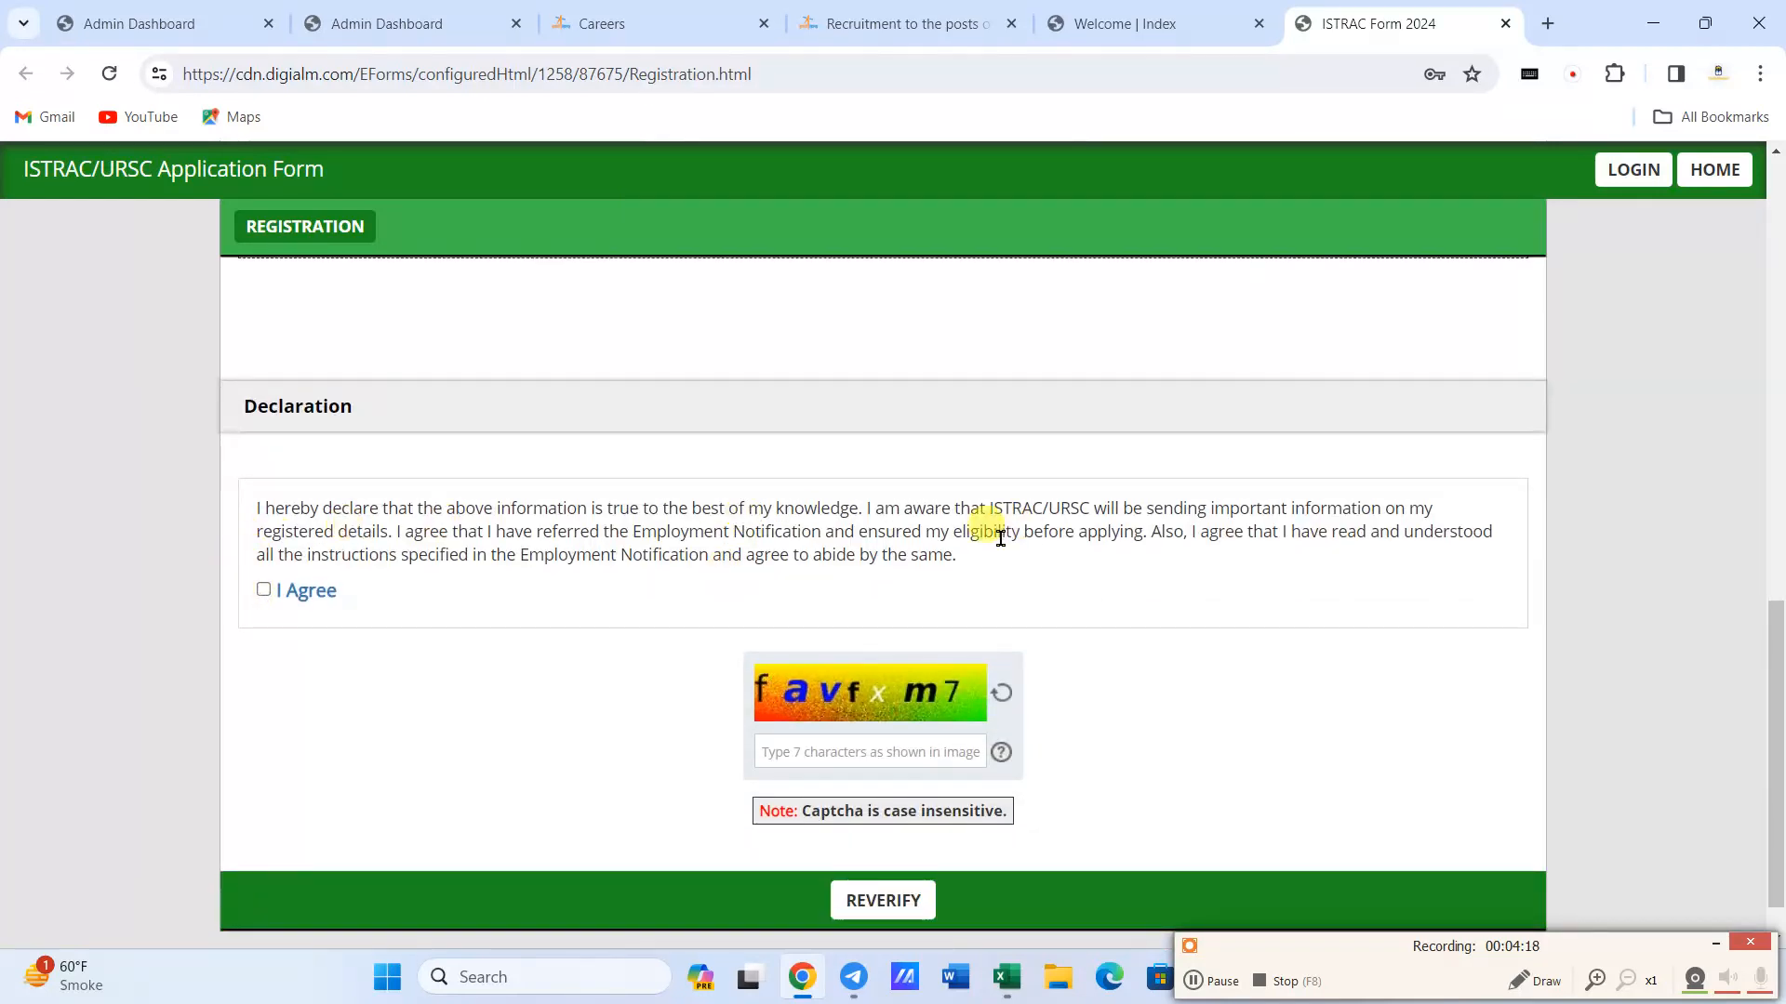
left_click(814, 758)
type("favfxm7")
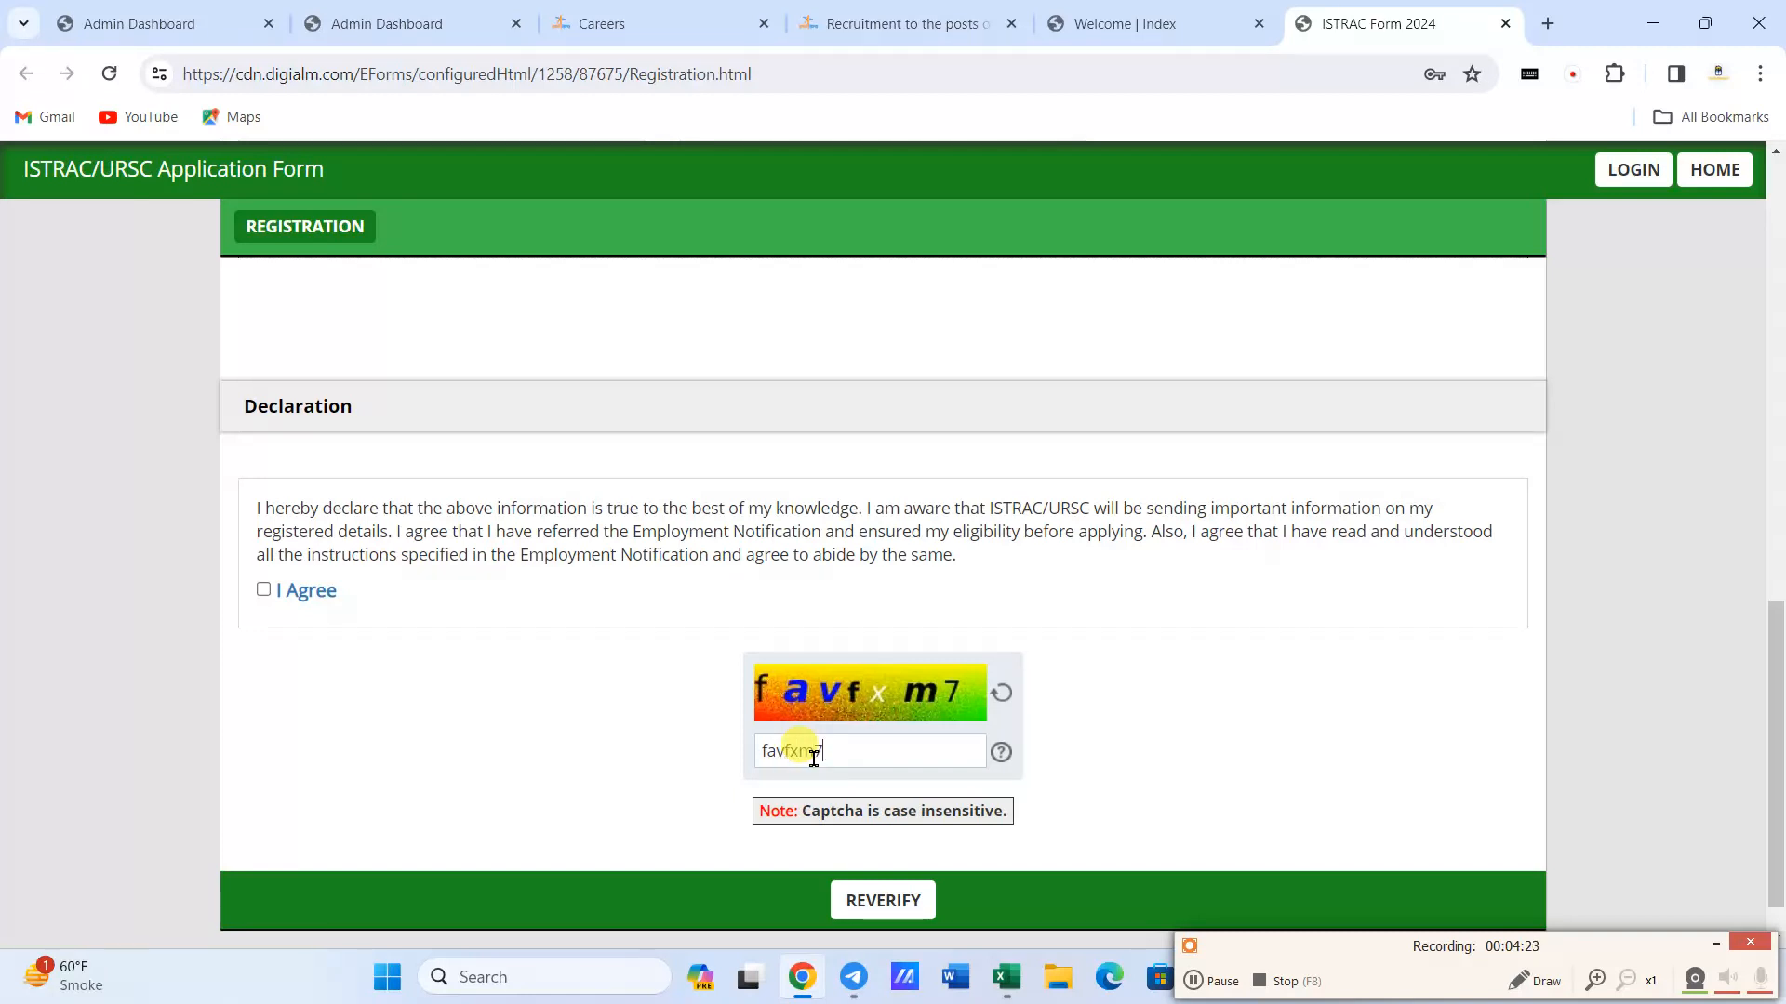
scroll(814, 758, "down", 1)
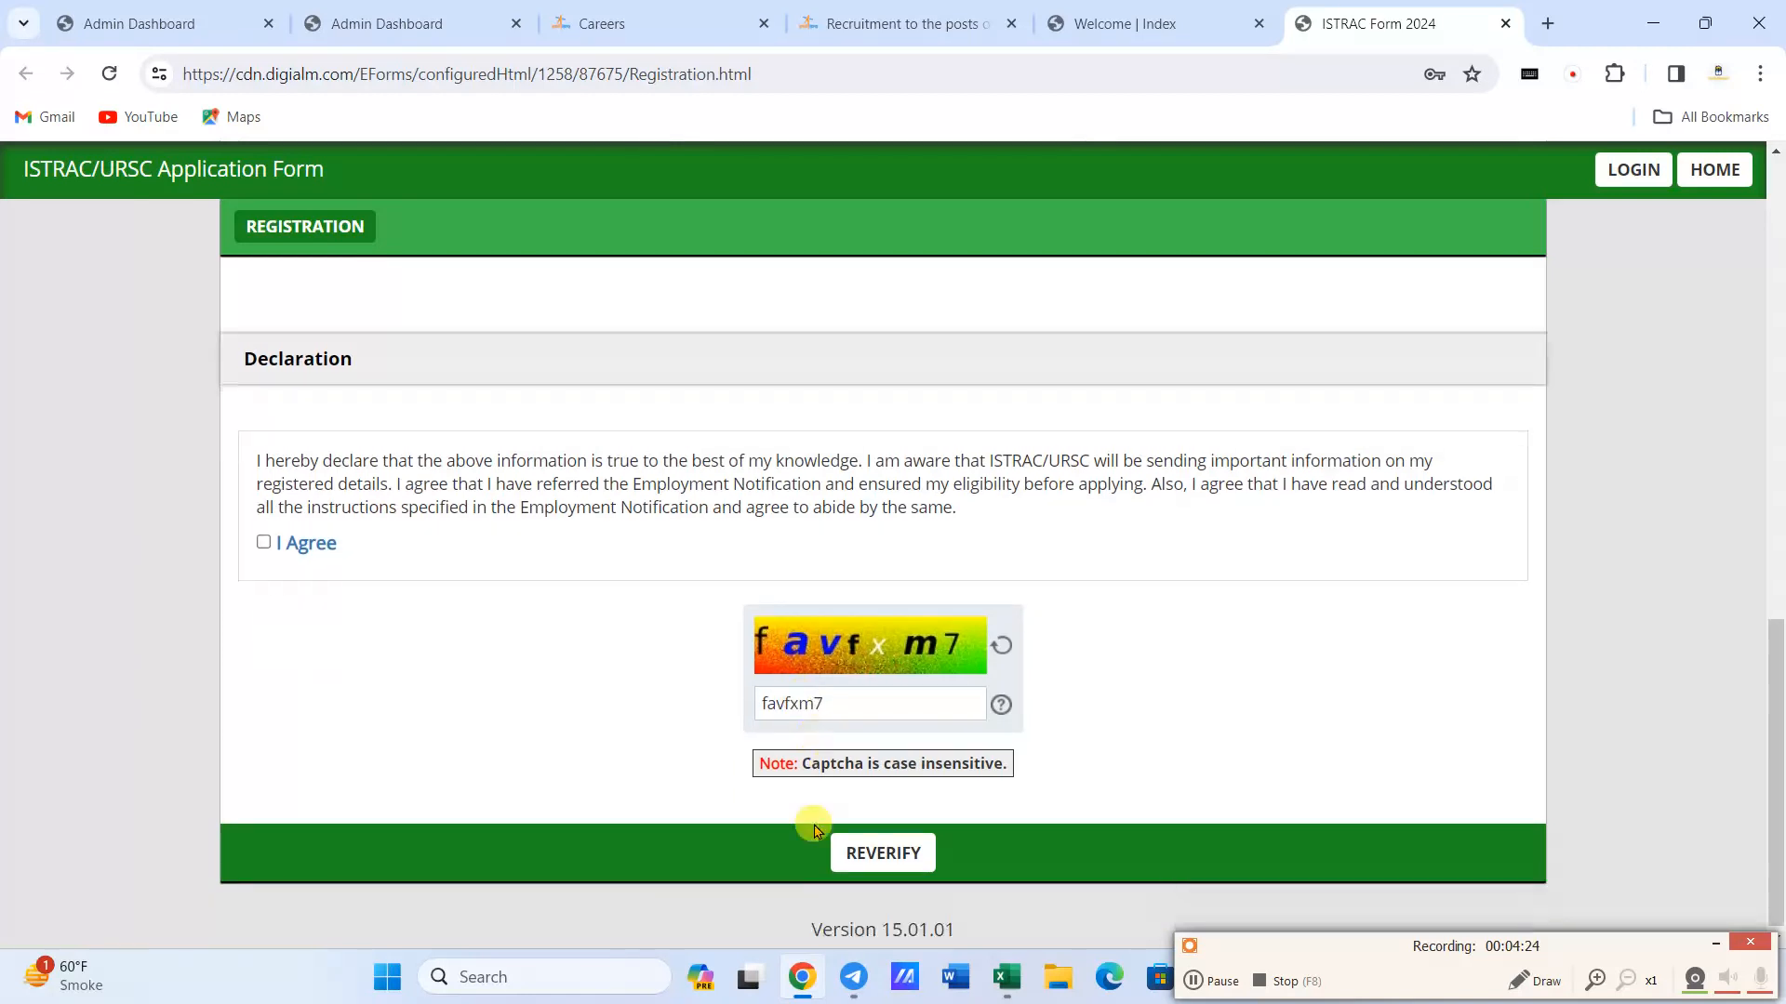
left_click(871, 845)
left_click(1016, 341)
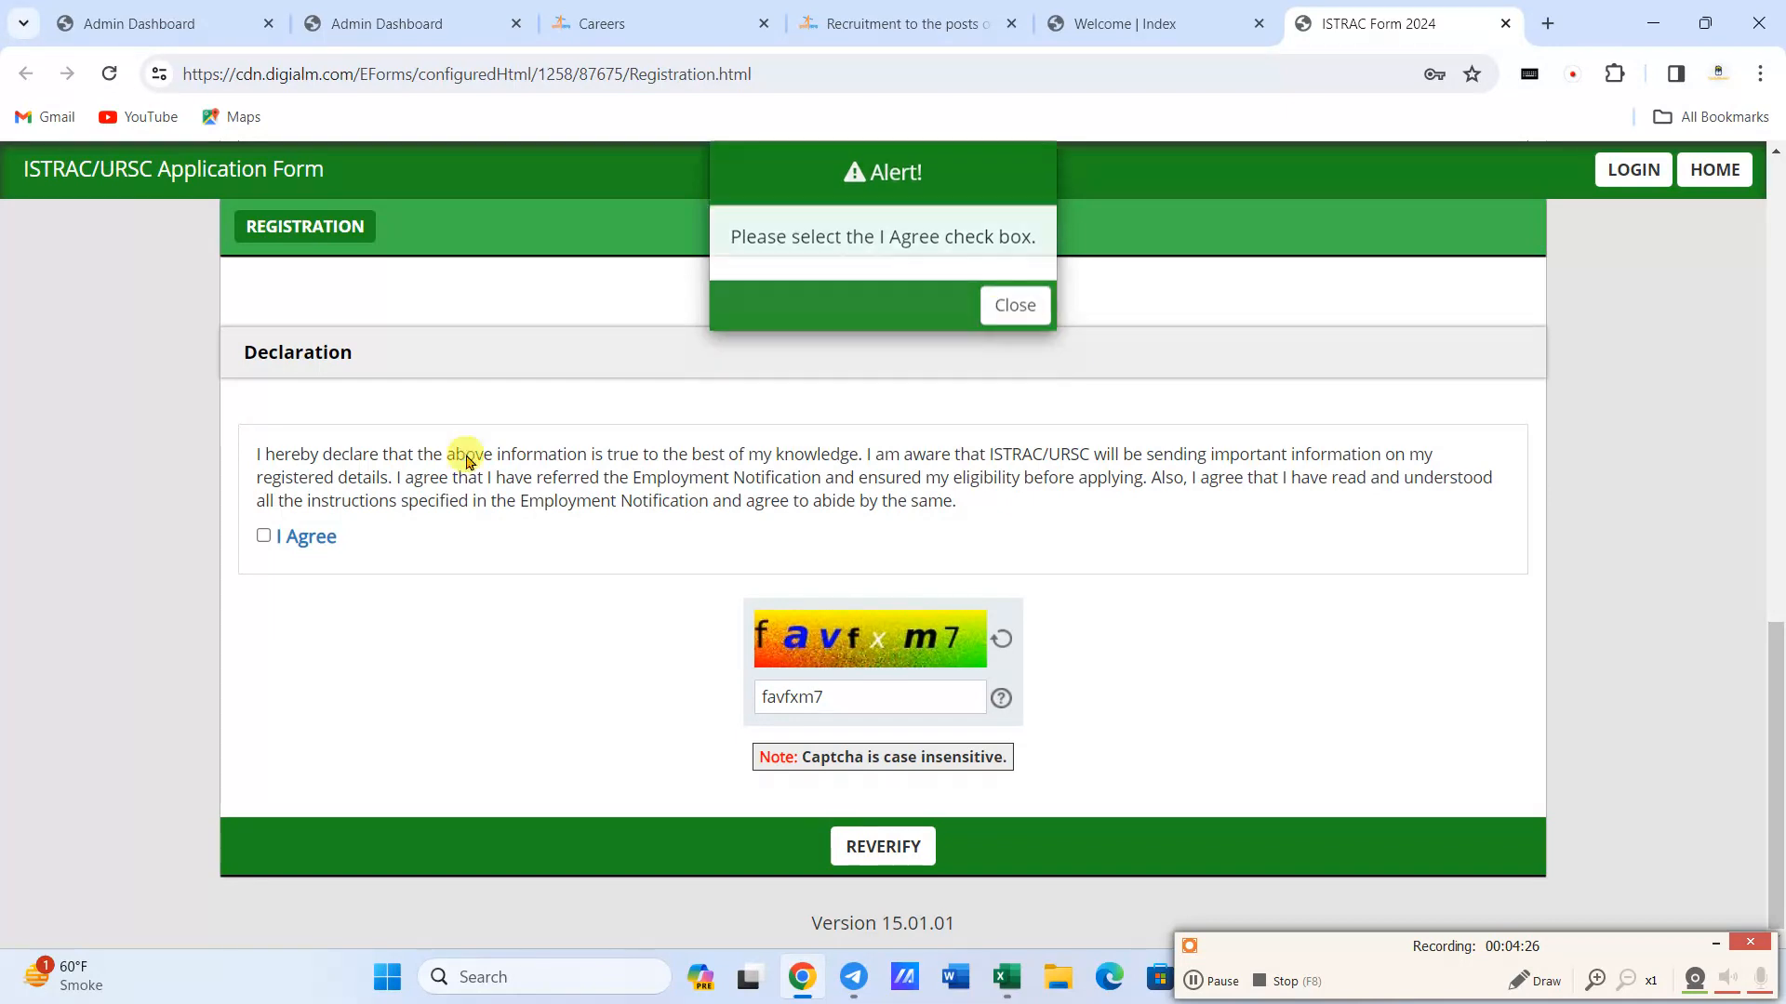
left_click(883, 846)
- Confirm the post name, candidate's full name, mobile number and email address as correct in the verification table
scroll(640, 638, "down", 3)
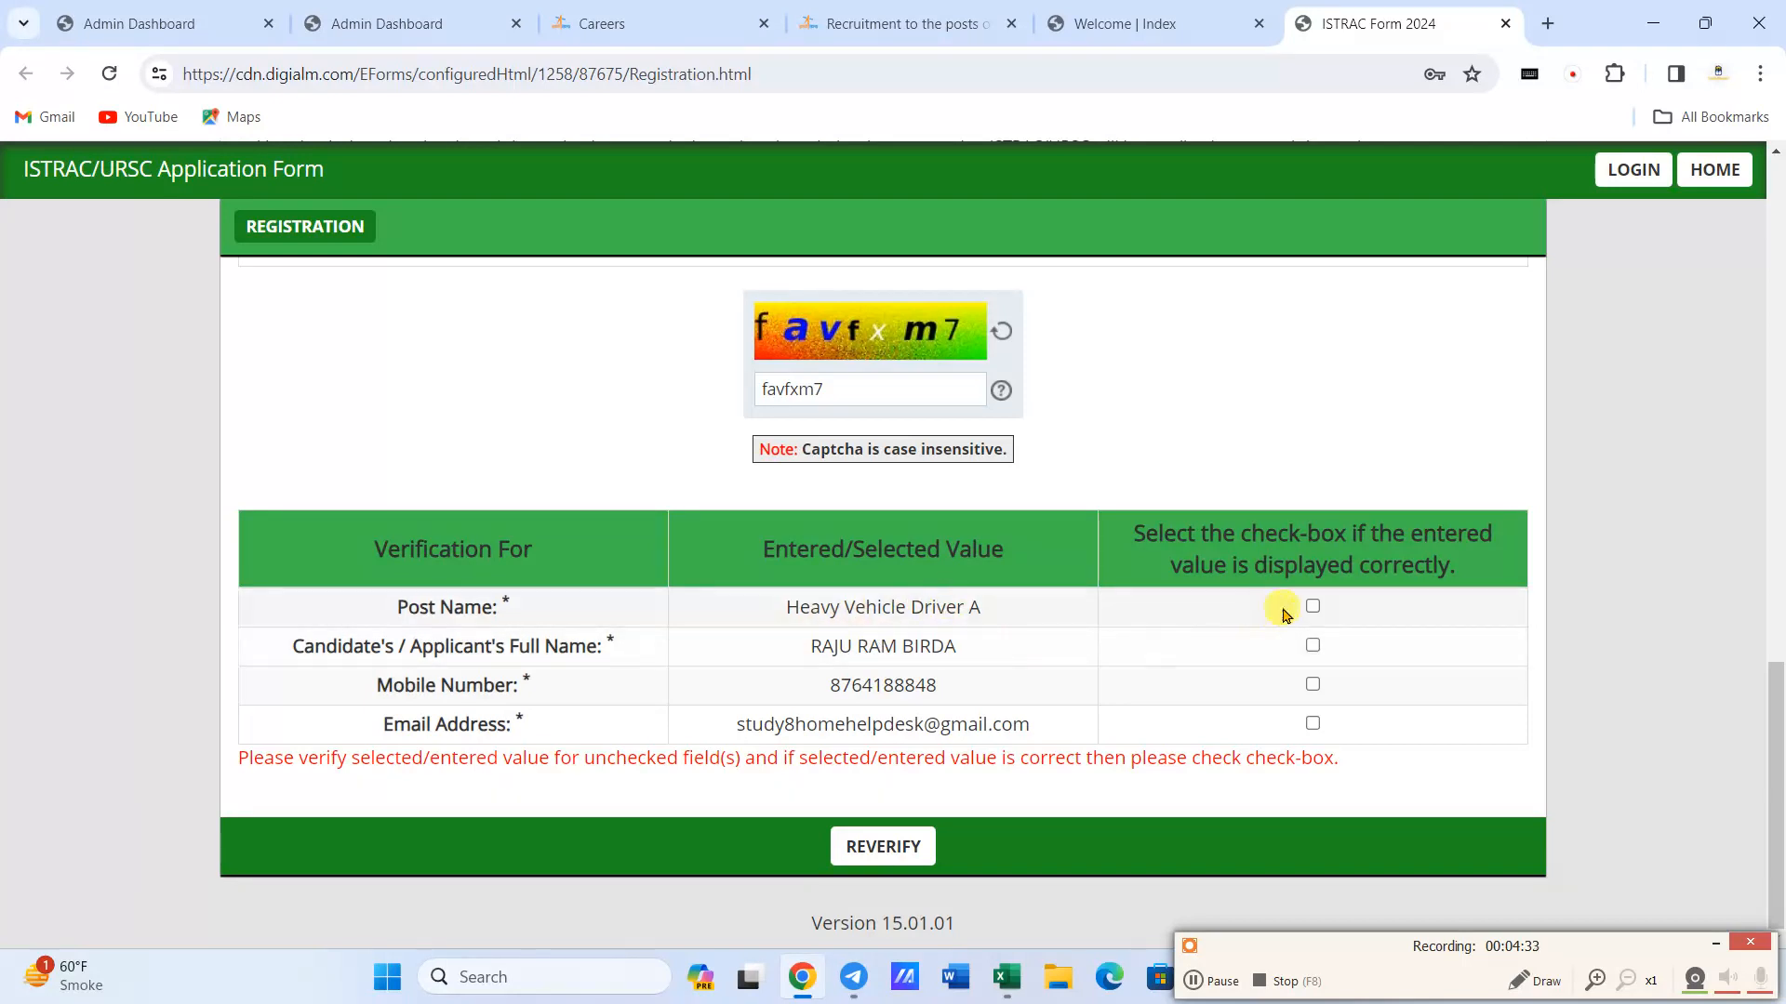
left_click(1312, 608)
left_click(1313, 646)
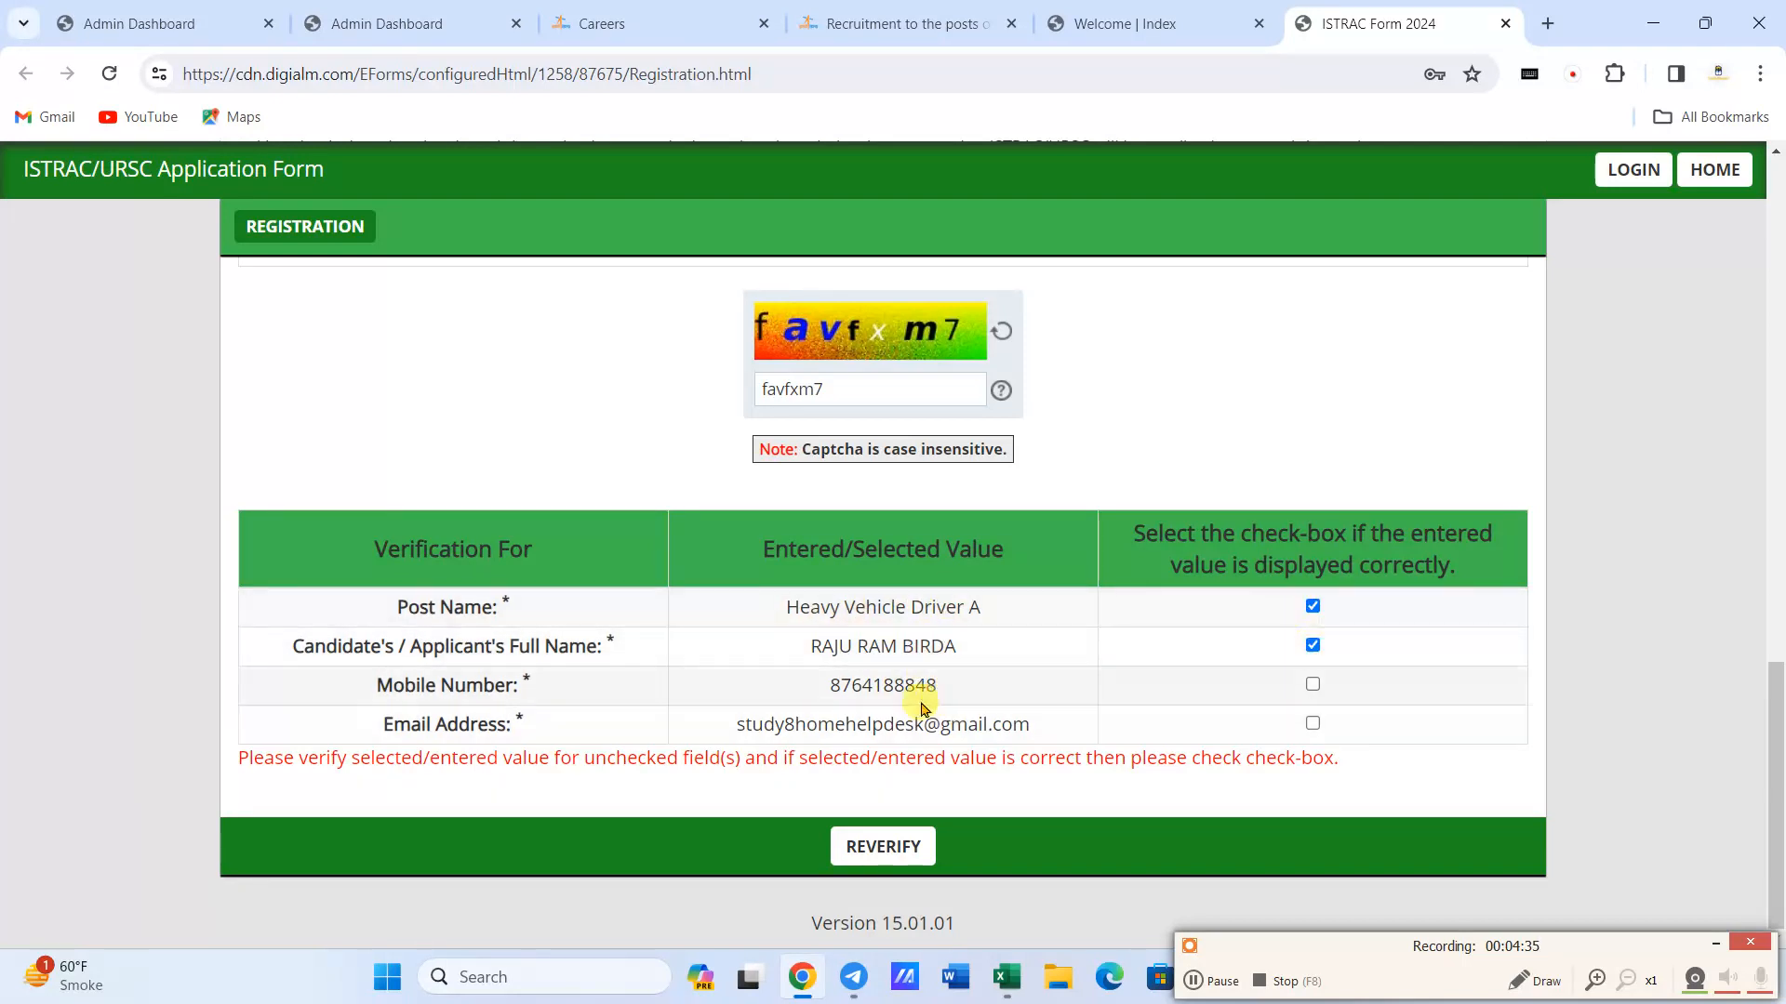
left_click(1312, 684)
left_click(1312, 724)
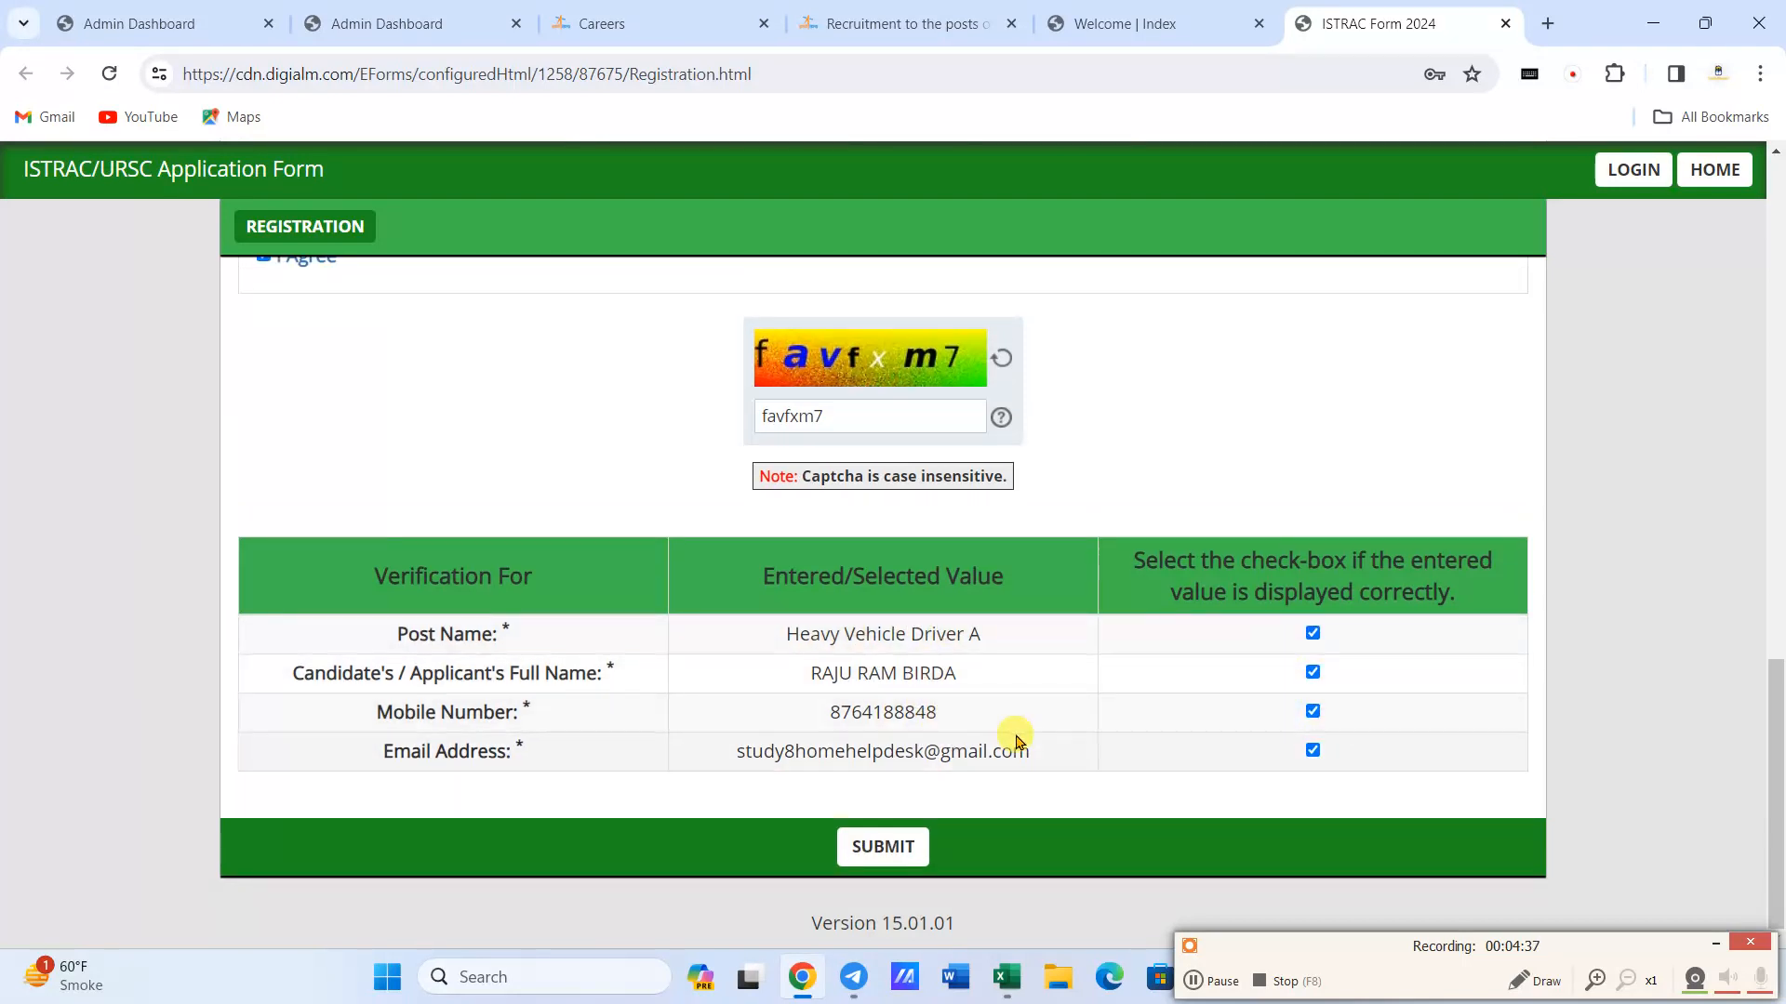
- Submit the registration, agreeing to the privacy notice and confirming the final alert, and close the registration note
left_click(883, 846)
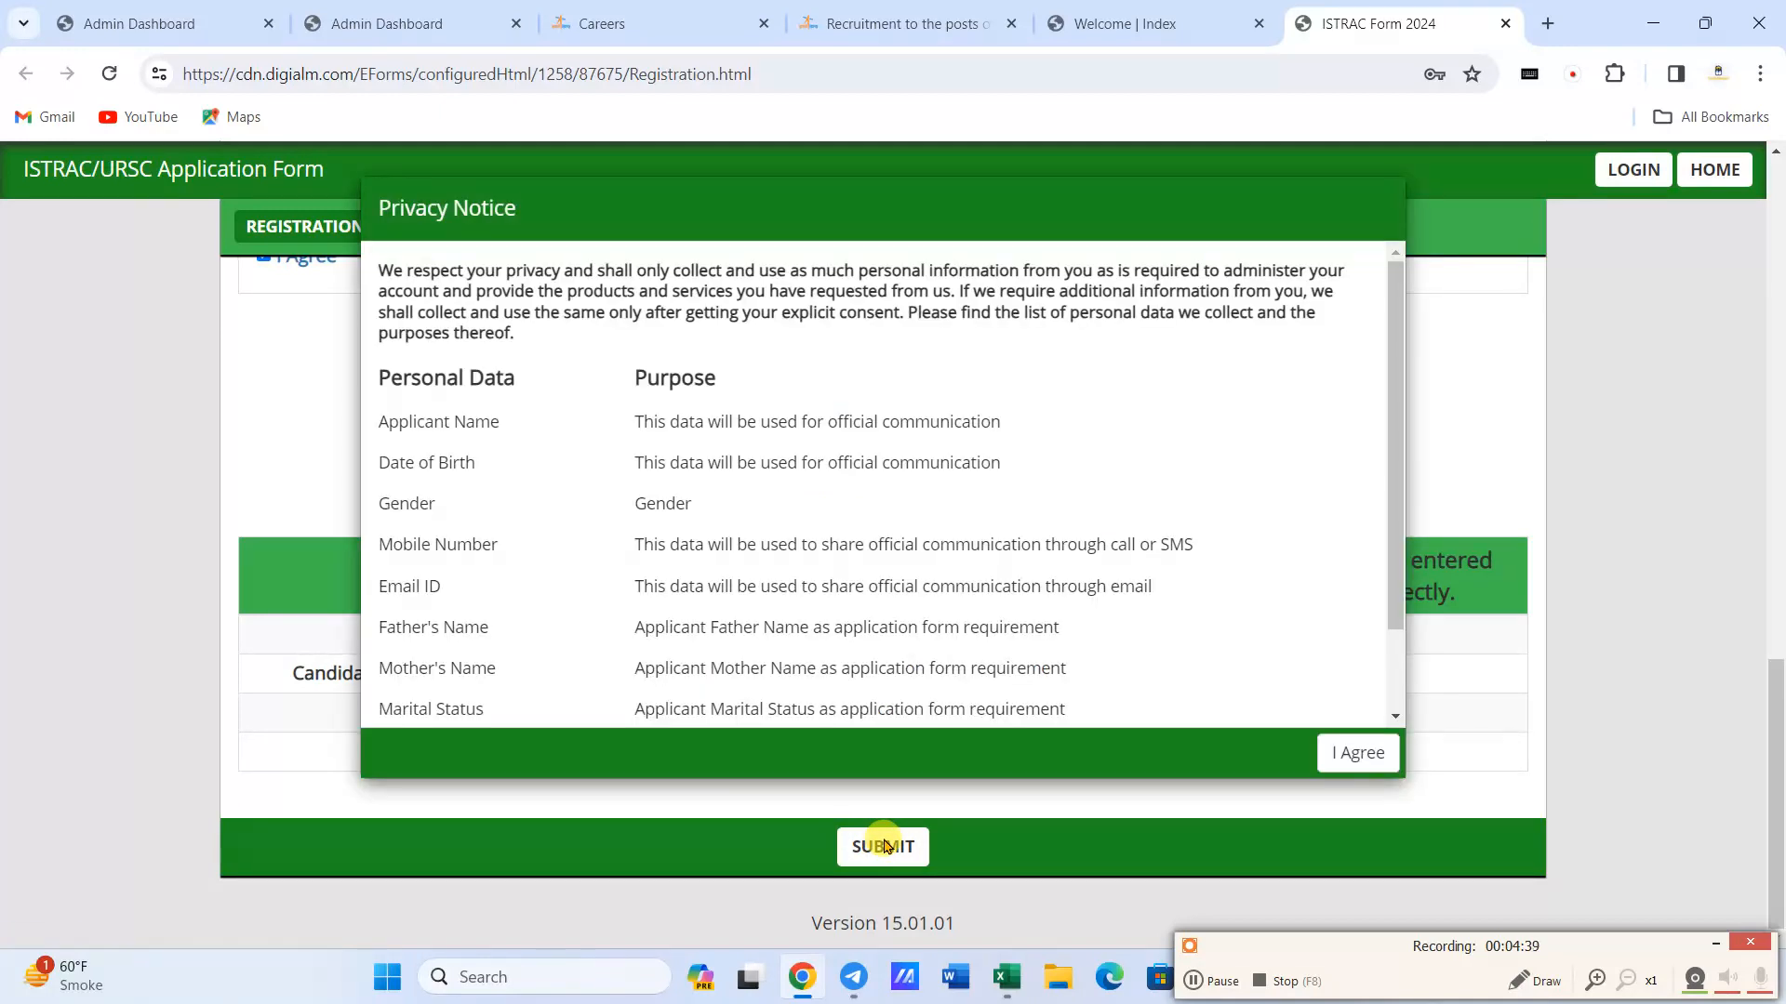
scroll(818, 595, "down", 2)
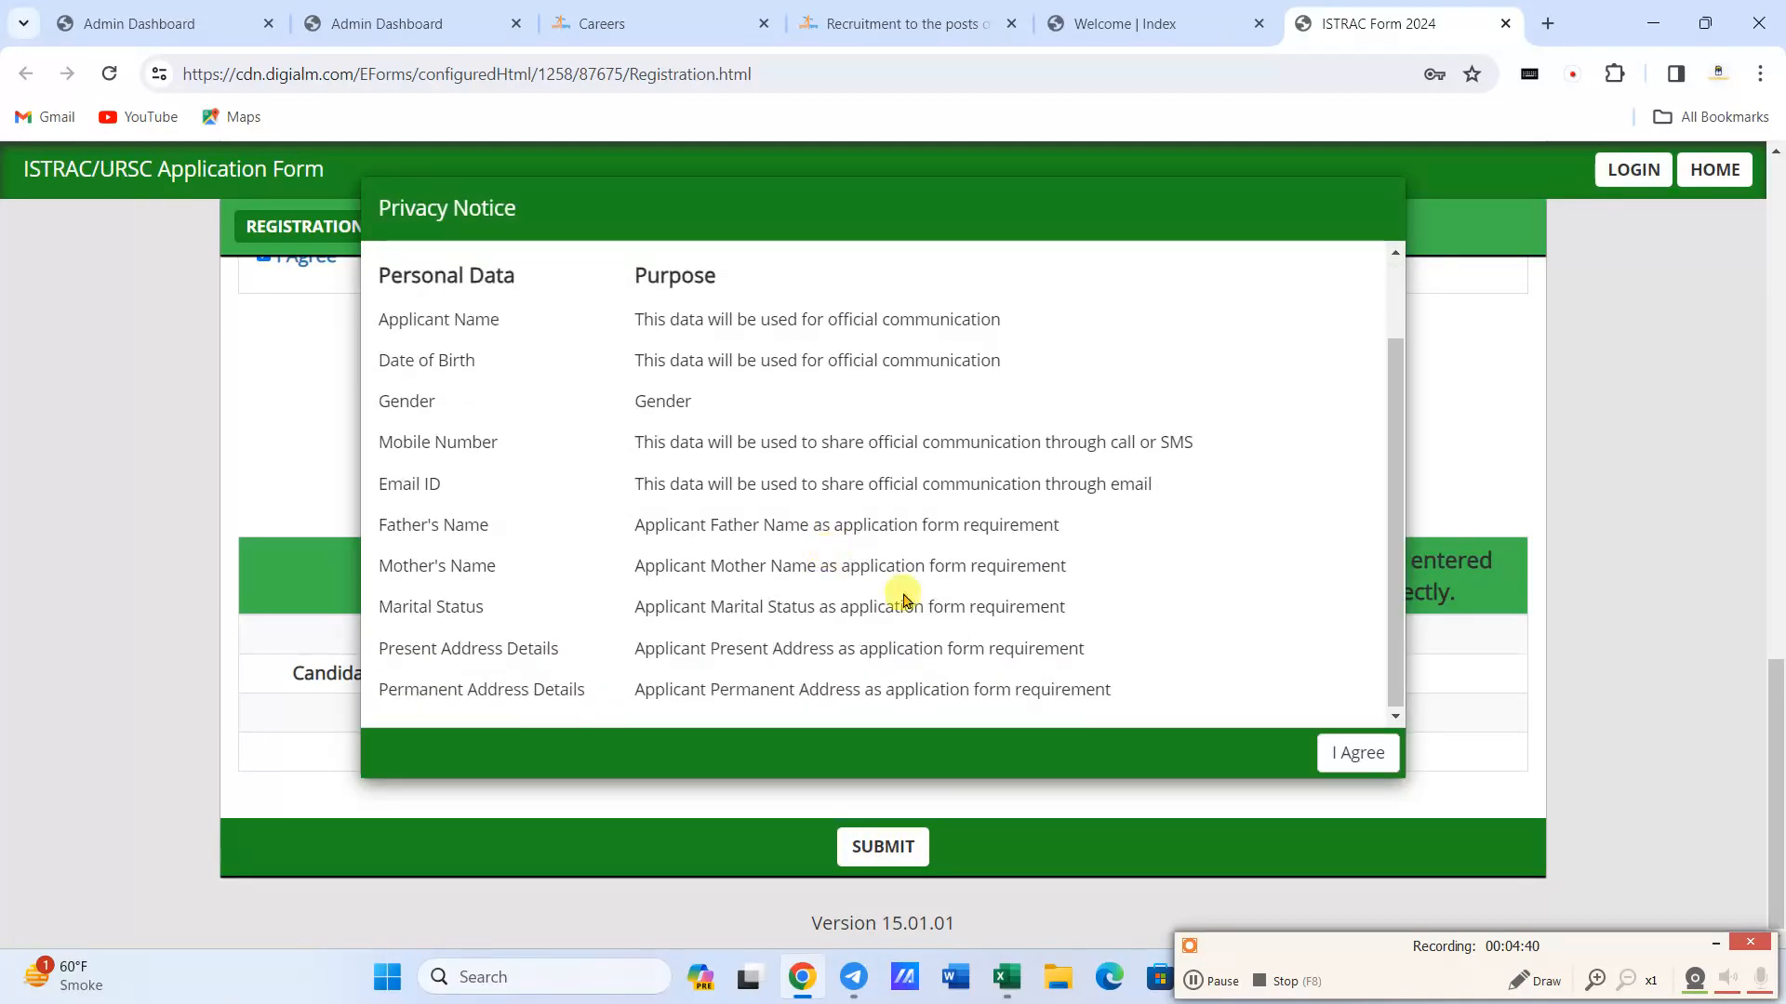
left_click(1358, 753)
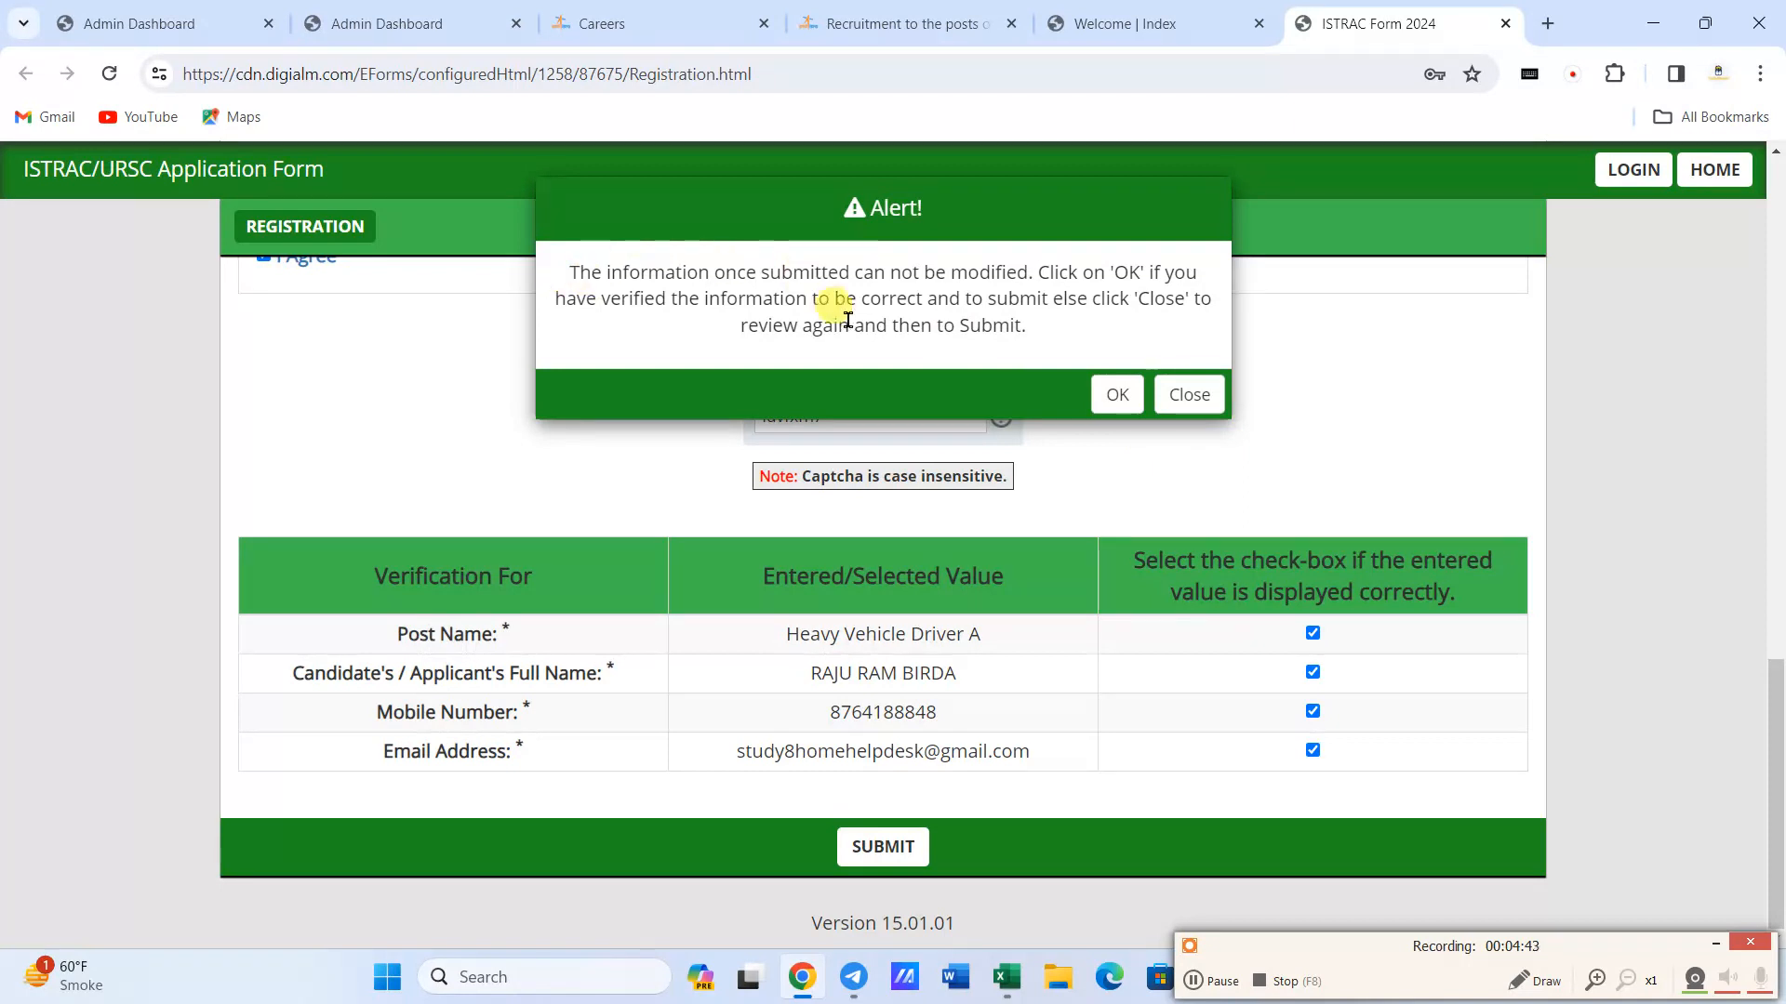
left_click(1117, 396)
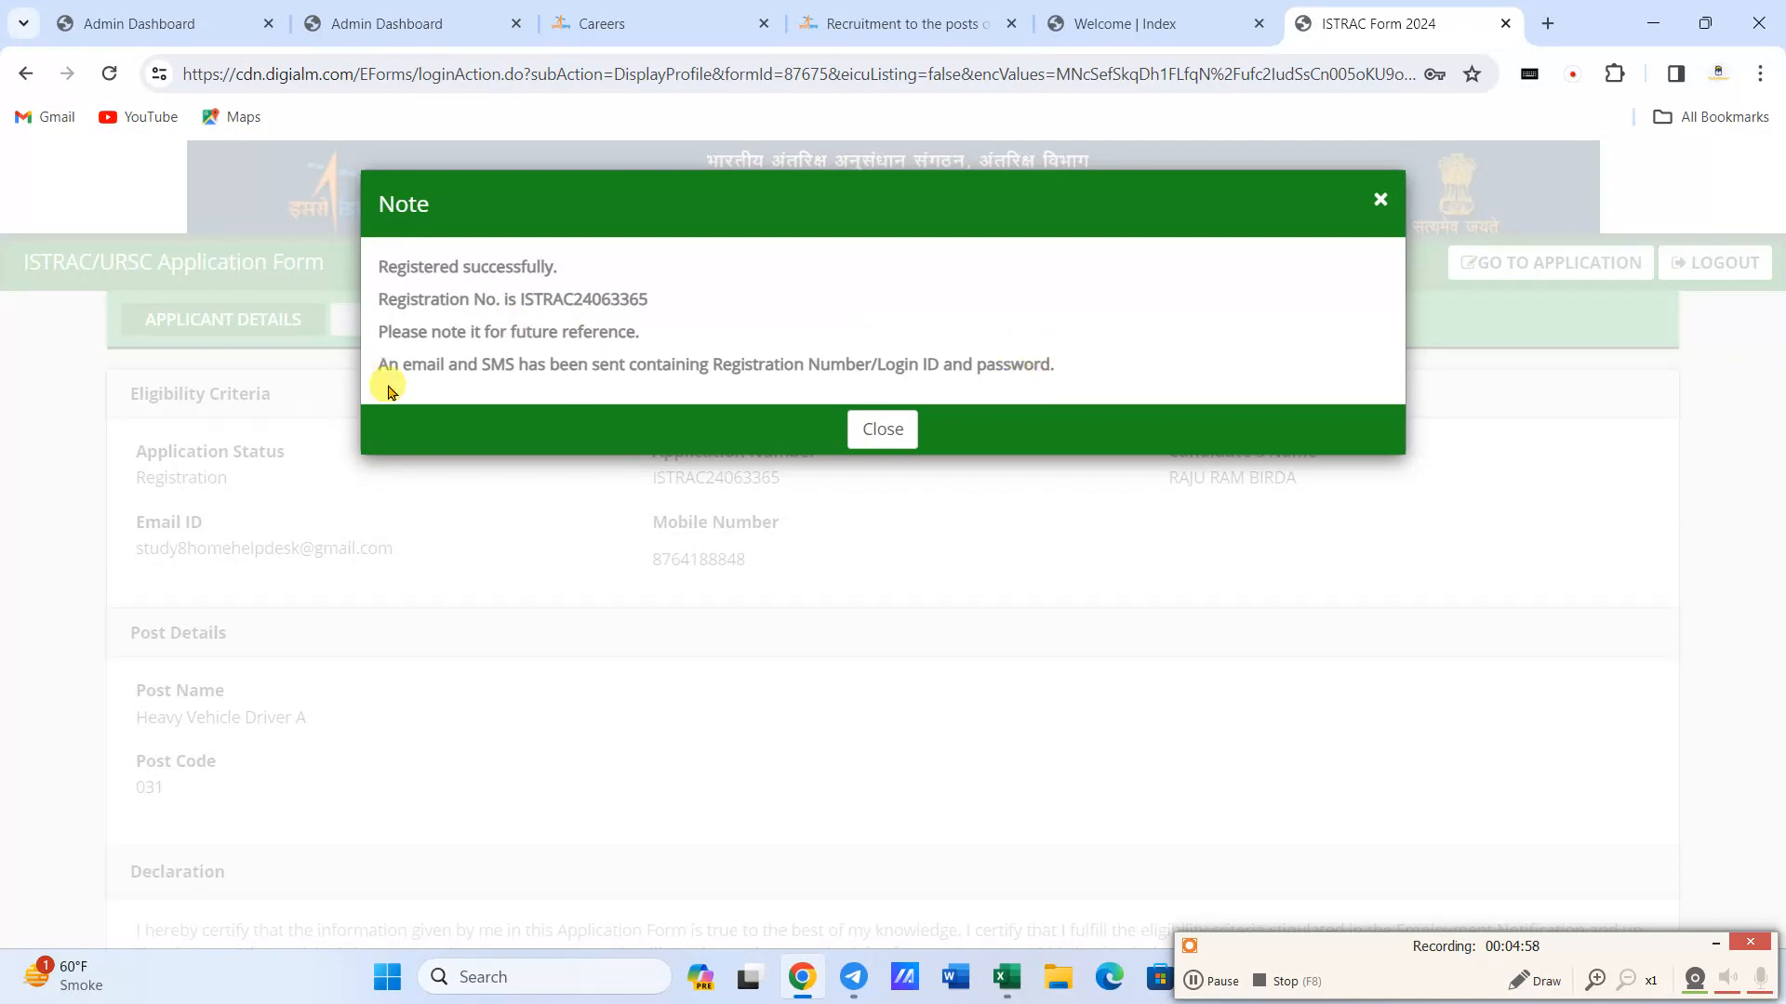
left_click(880, 434)
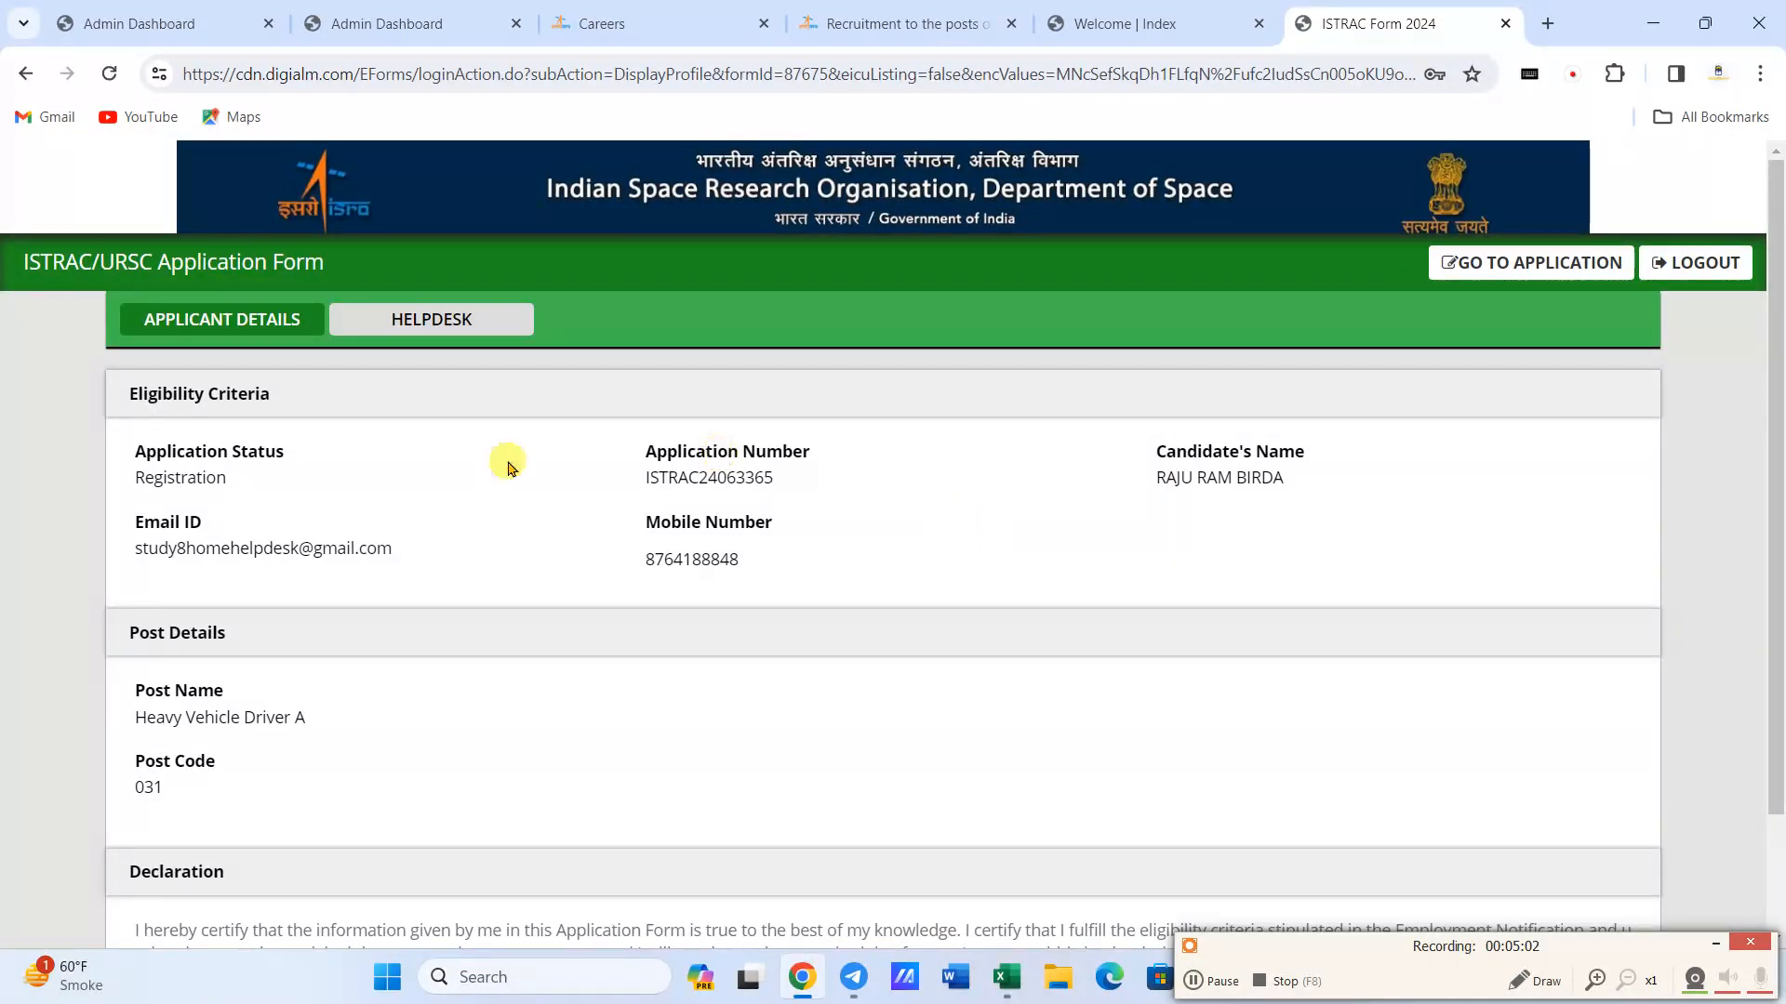
- Review the applicant details page and proceed to the full application form
scroll(384, 485, "down", 2)
scroll(417, 486, "up", 2)
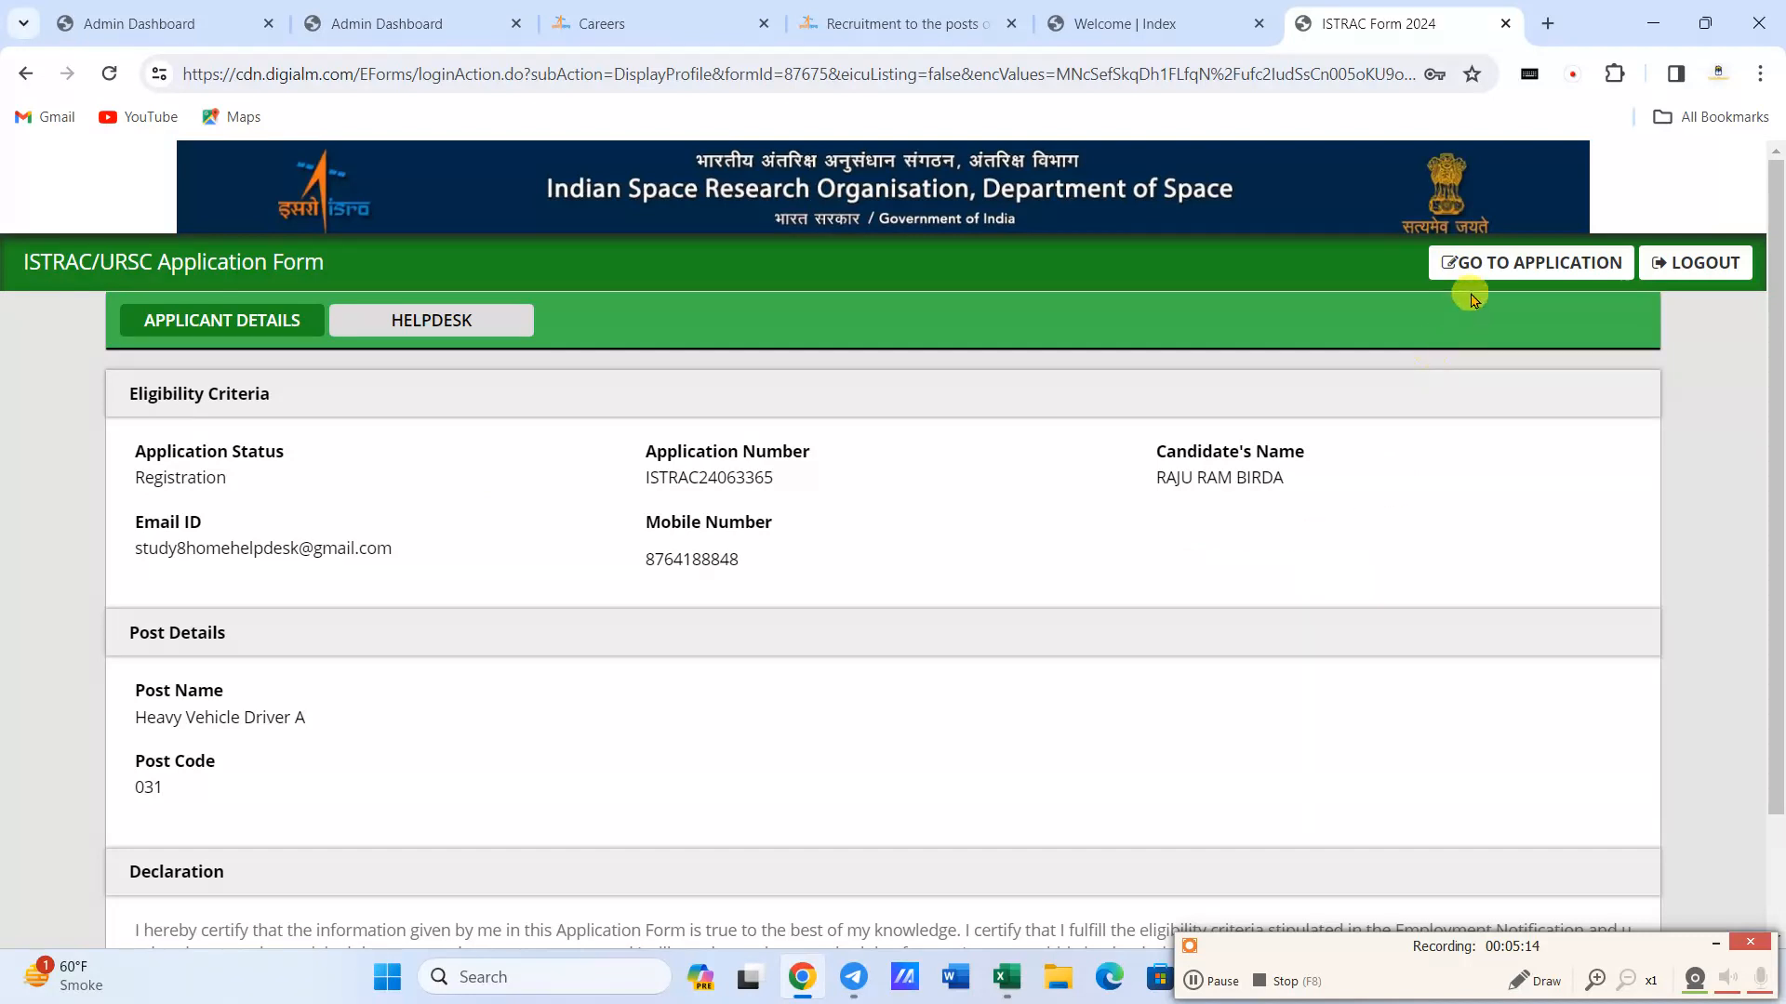
left_click(1507, 281)
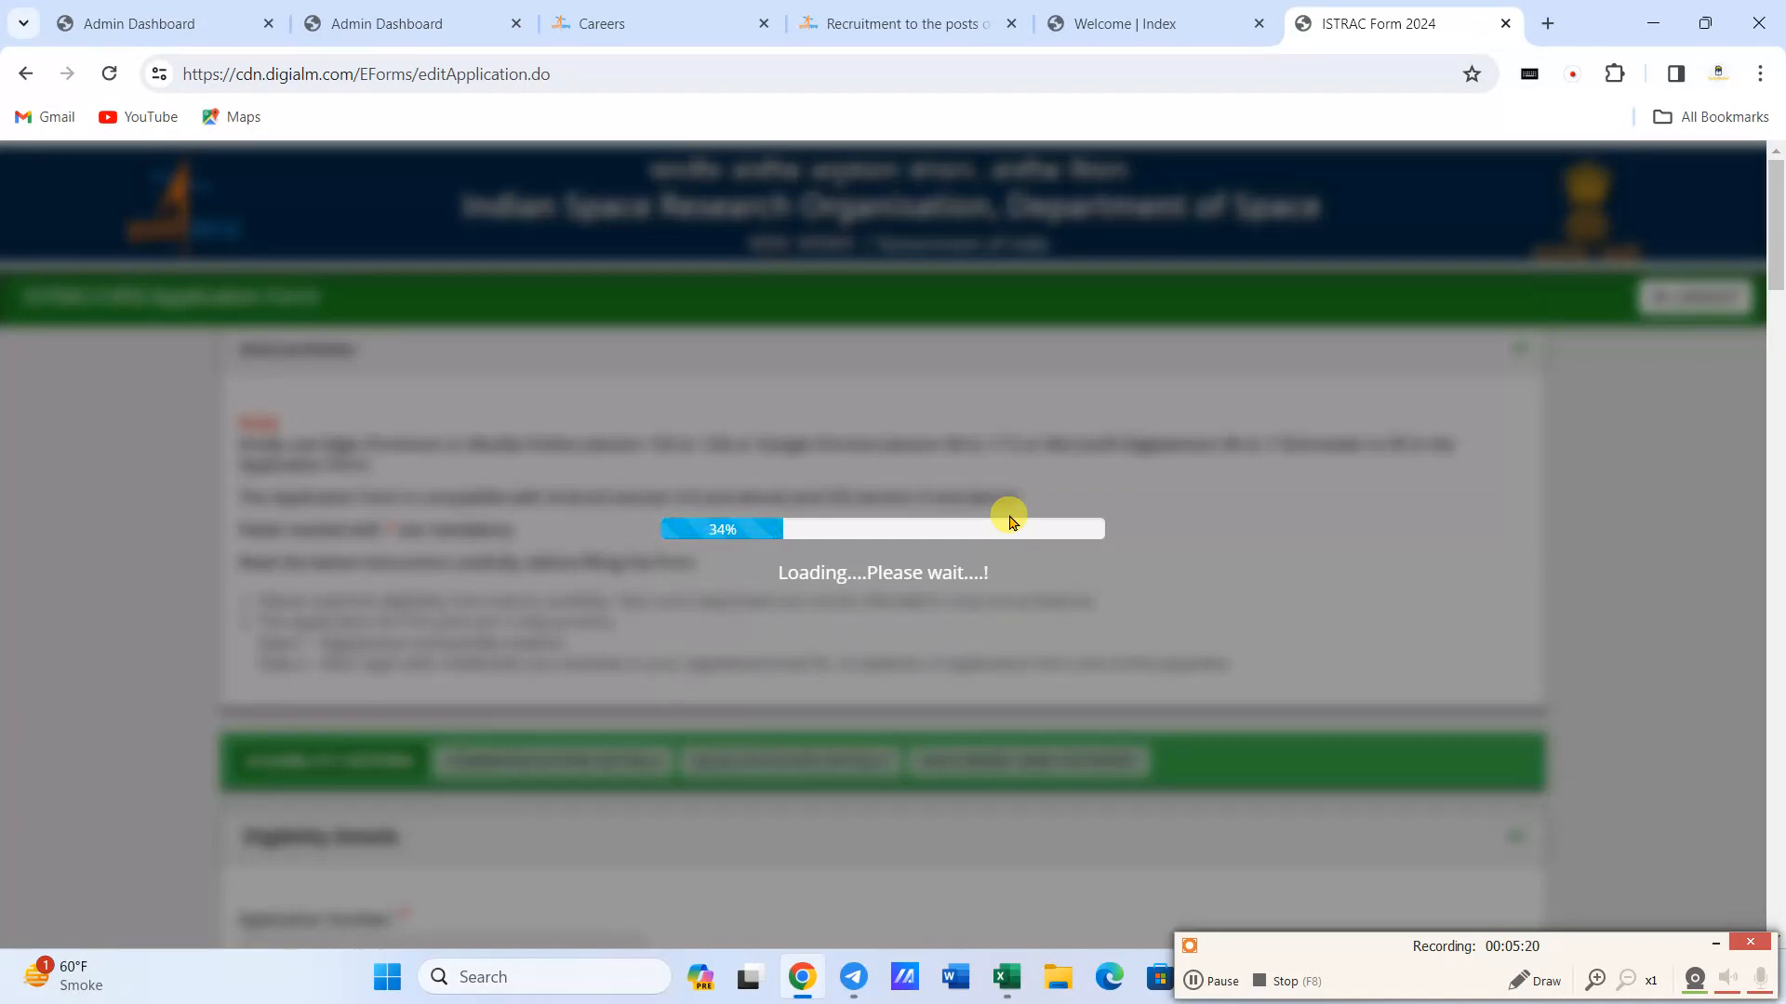
left_click(1194, 982)
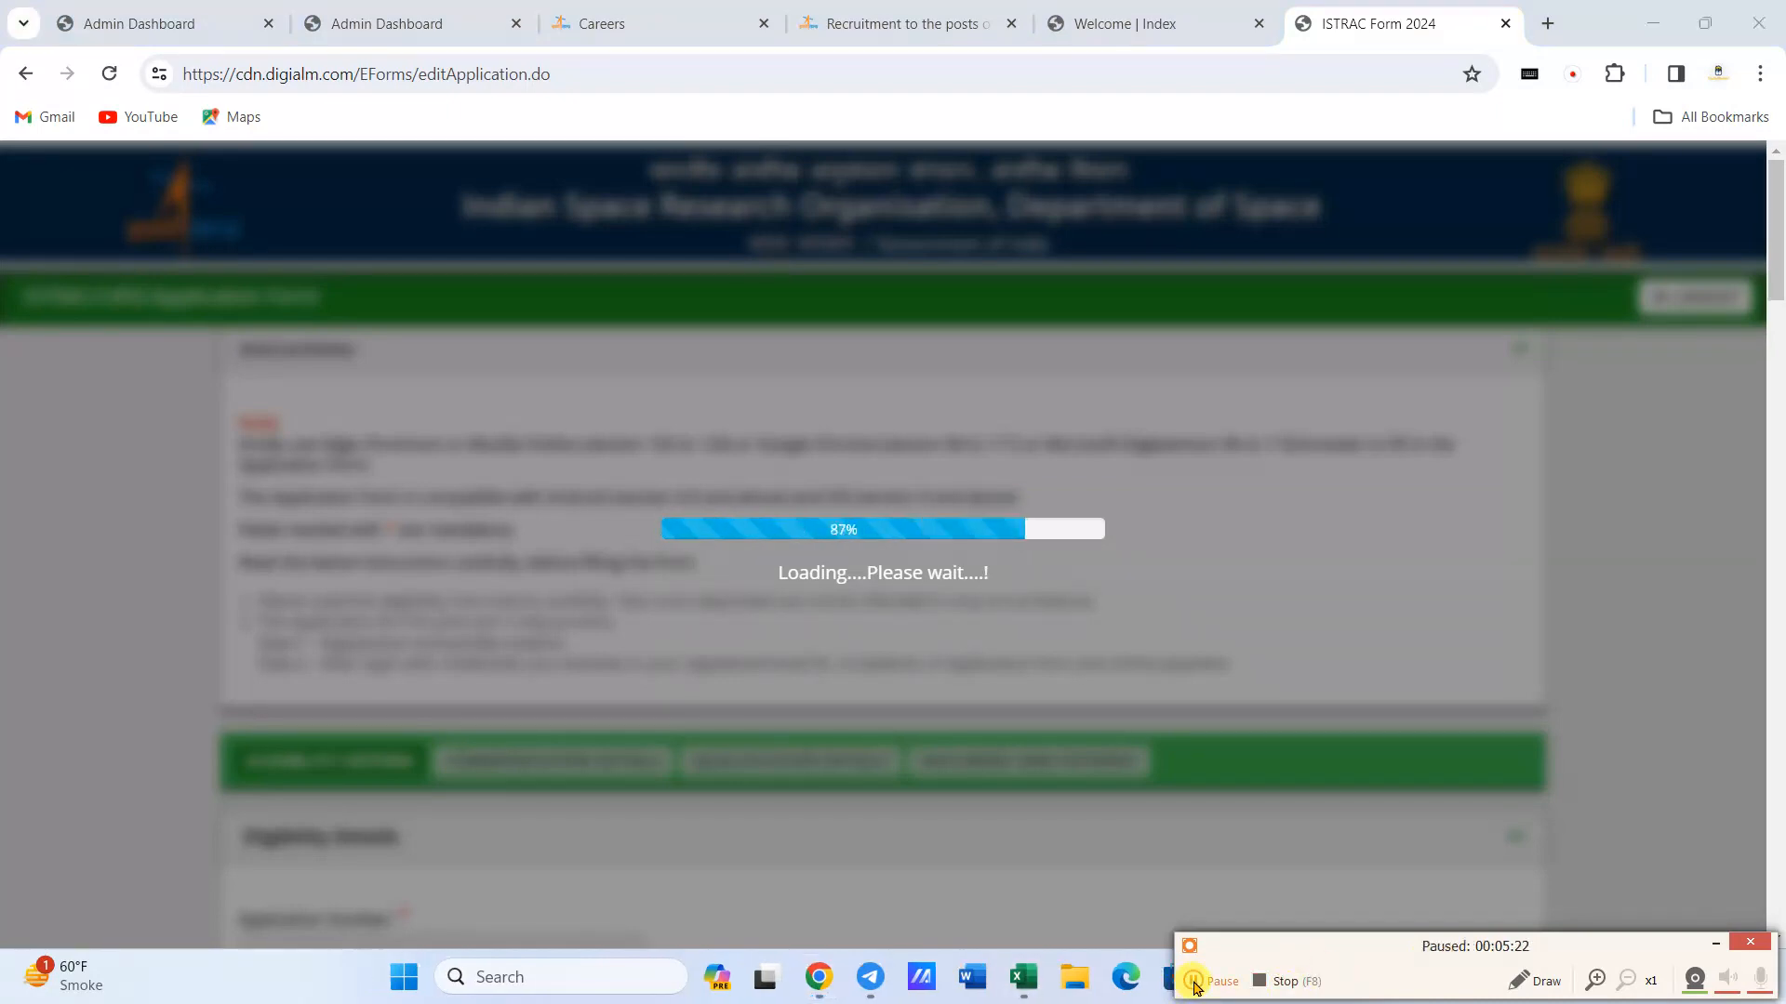
left_click(1194, 982)
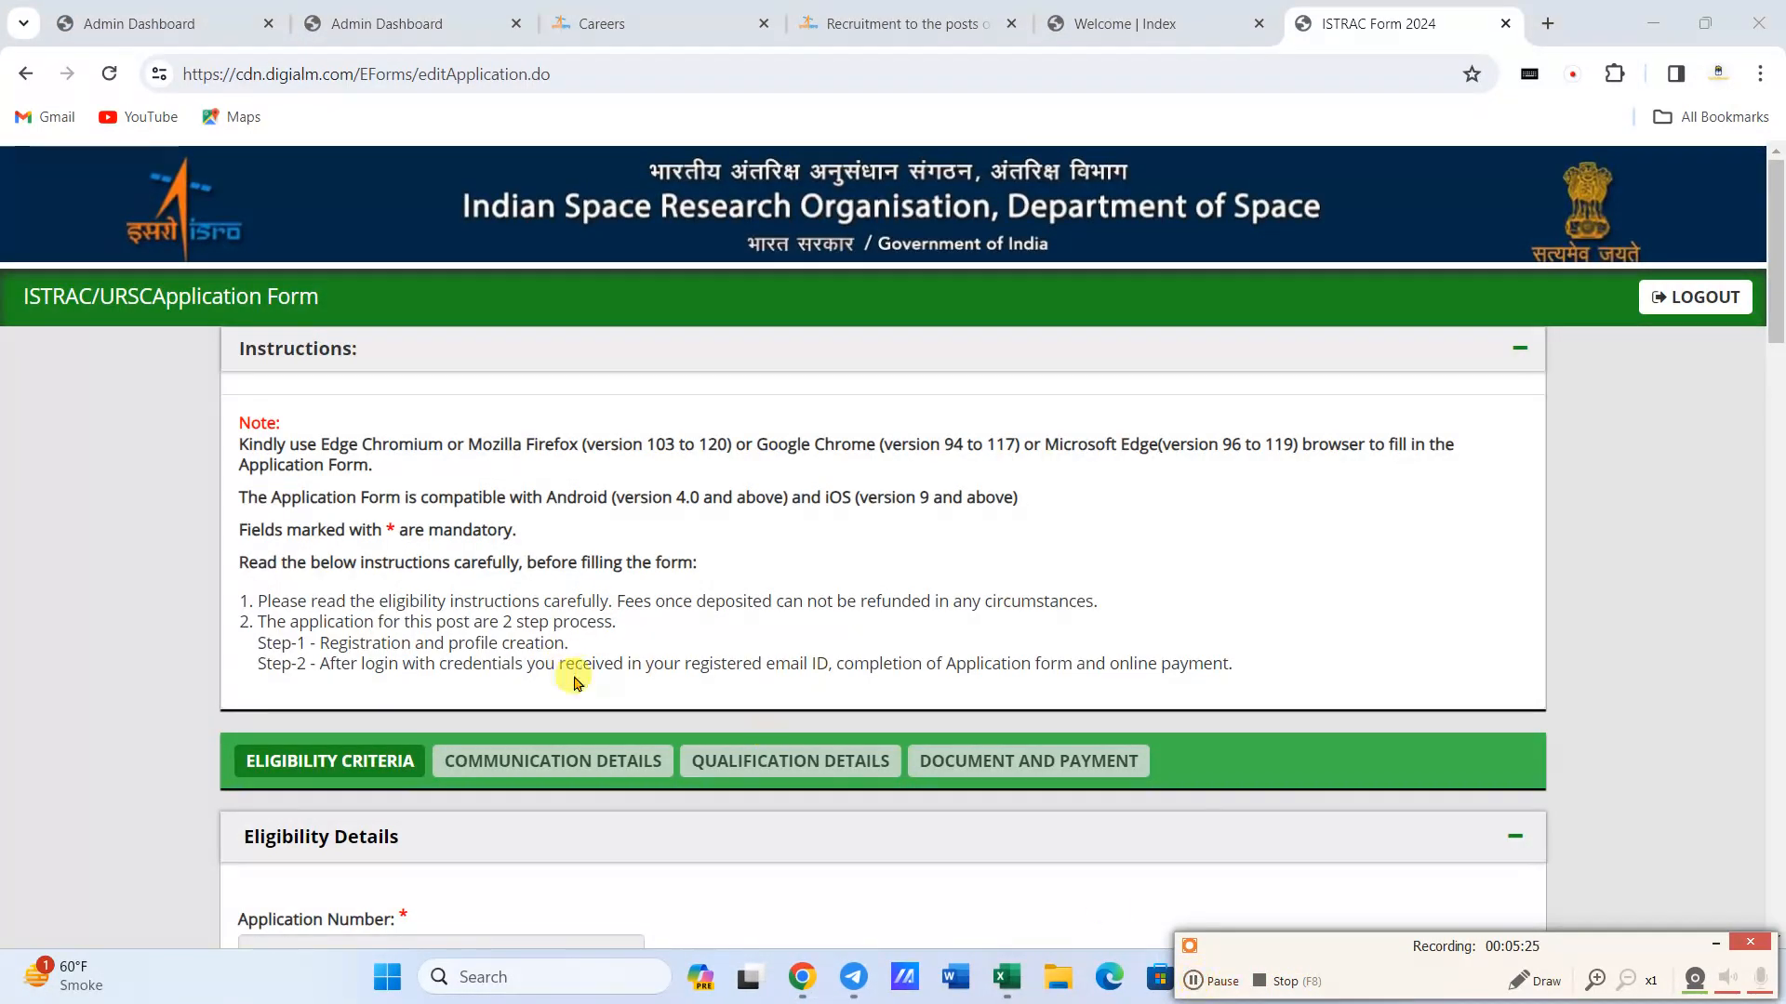
- Set the gender to Male in the eligibility details and activate the date of birth field
scroll(334, 544, "down", 3)
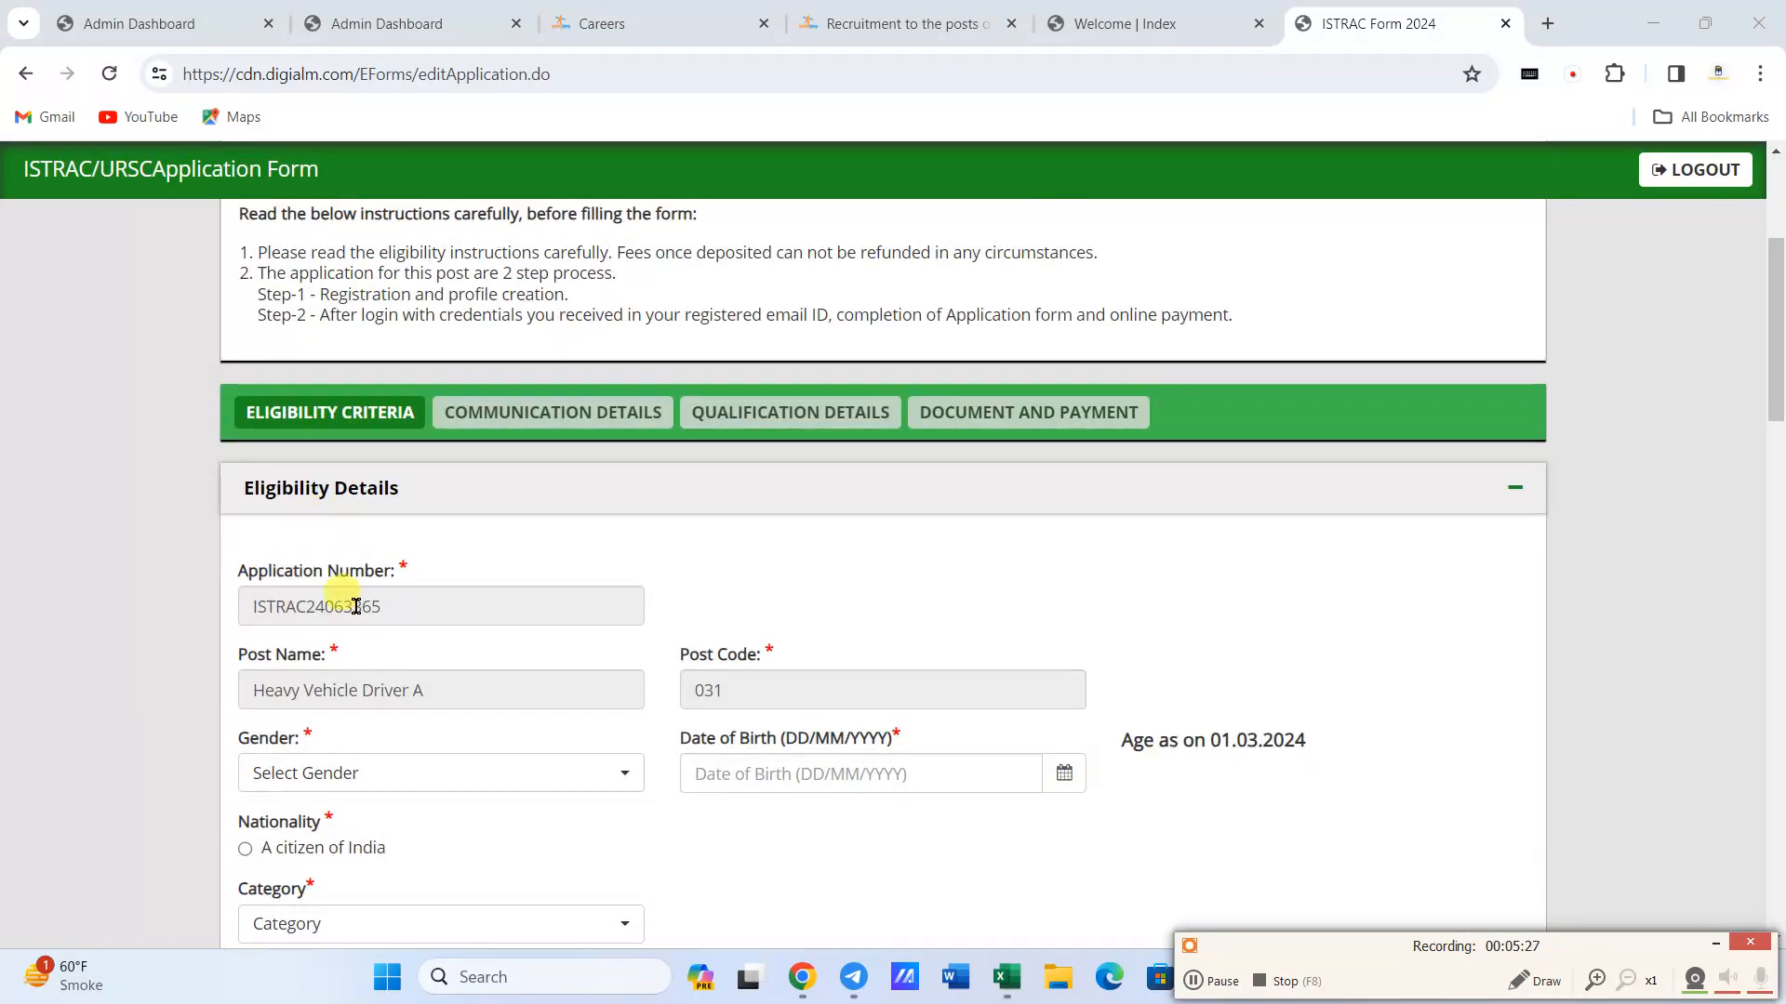
scroll(356, 607, "down", 2)
left_click(319, 543)
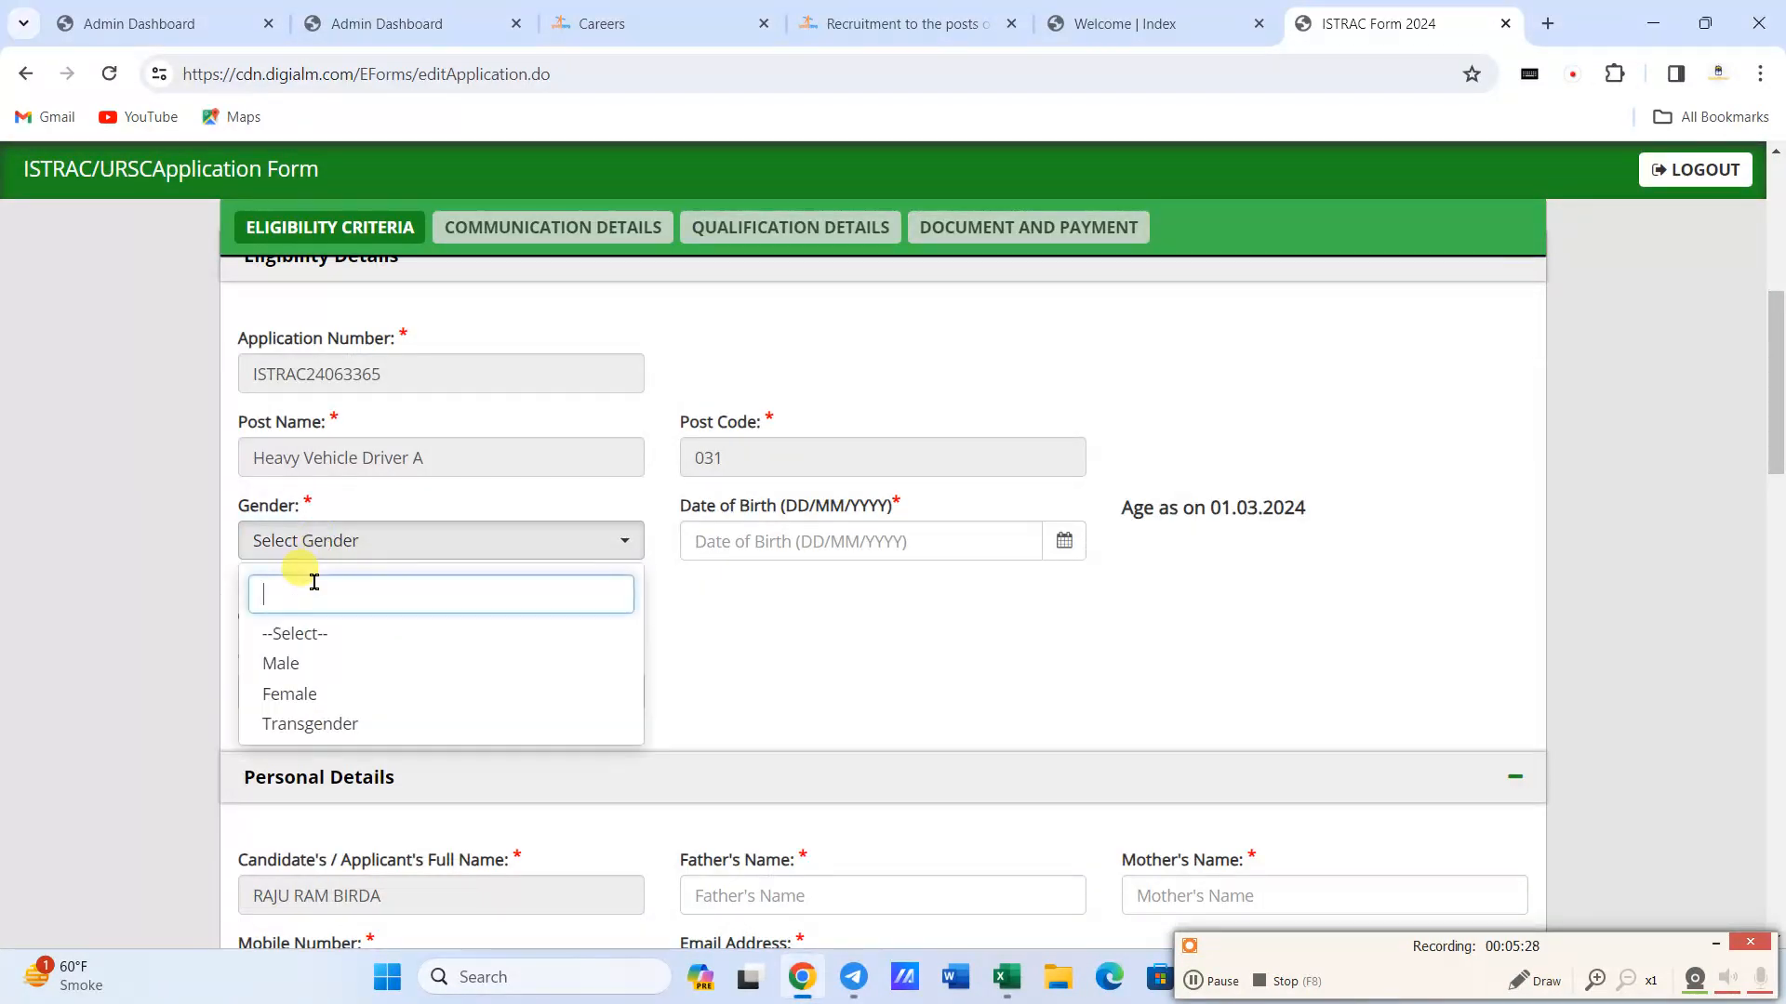
left_click(313, 665)
left_click(786, 539)
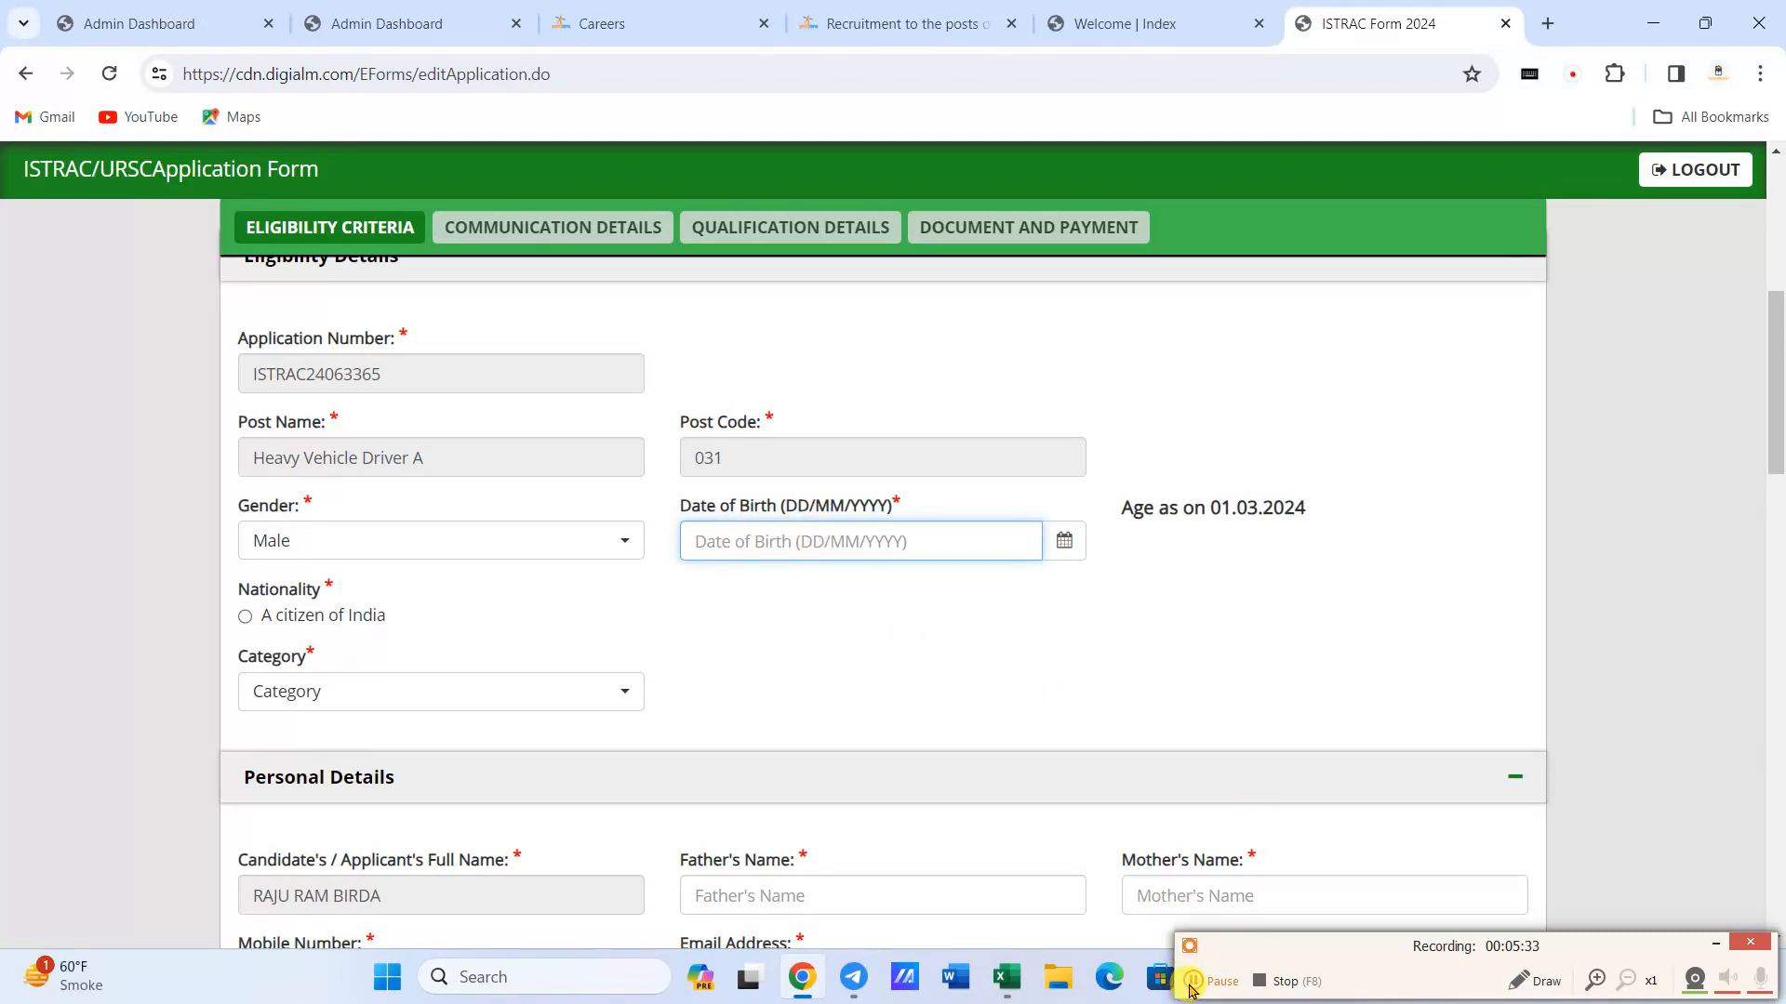
- Mark the nationality as a citizen of India and set the category to OBC(NCL)
scroll(179, 347, "down", 3)
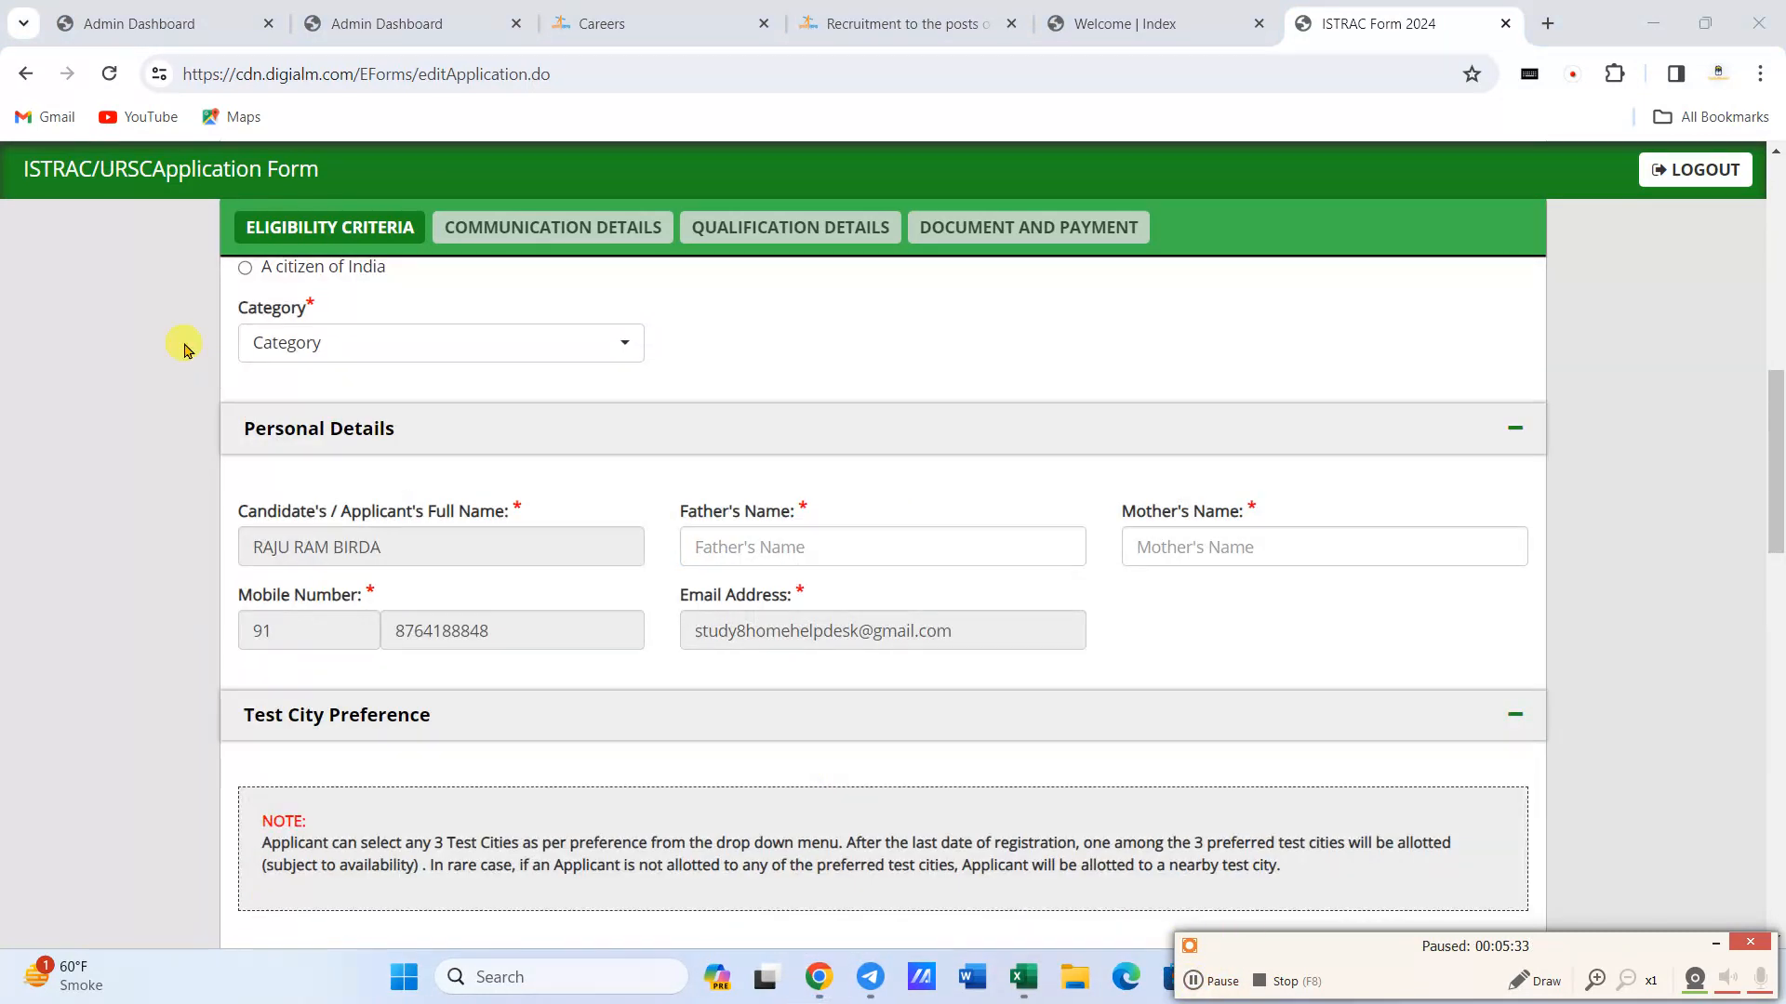
left_click(244, 270)
left_click(307, 346)
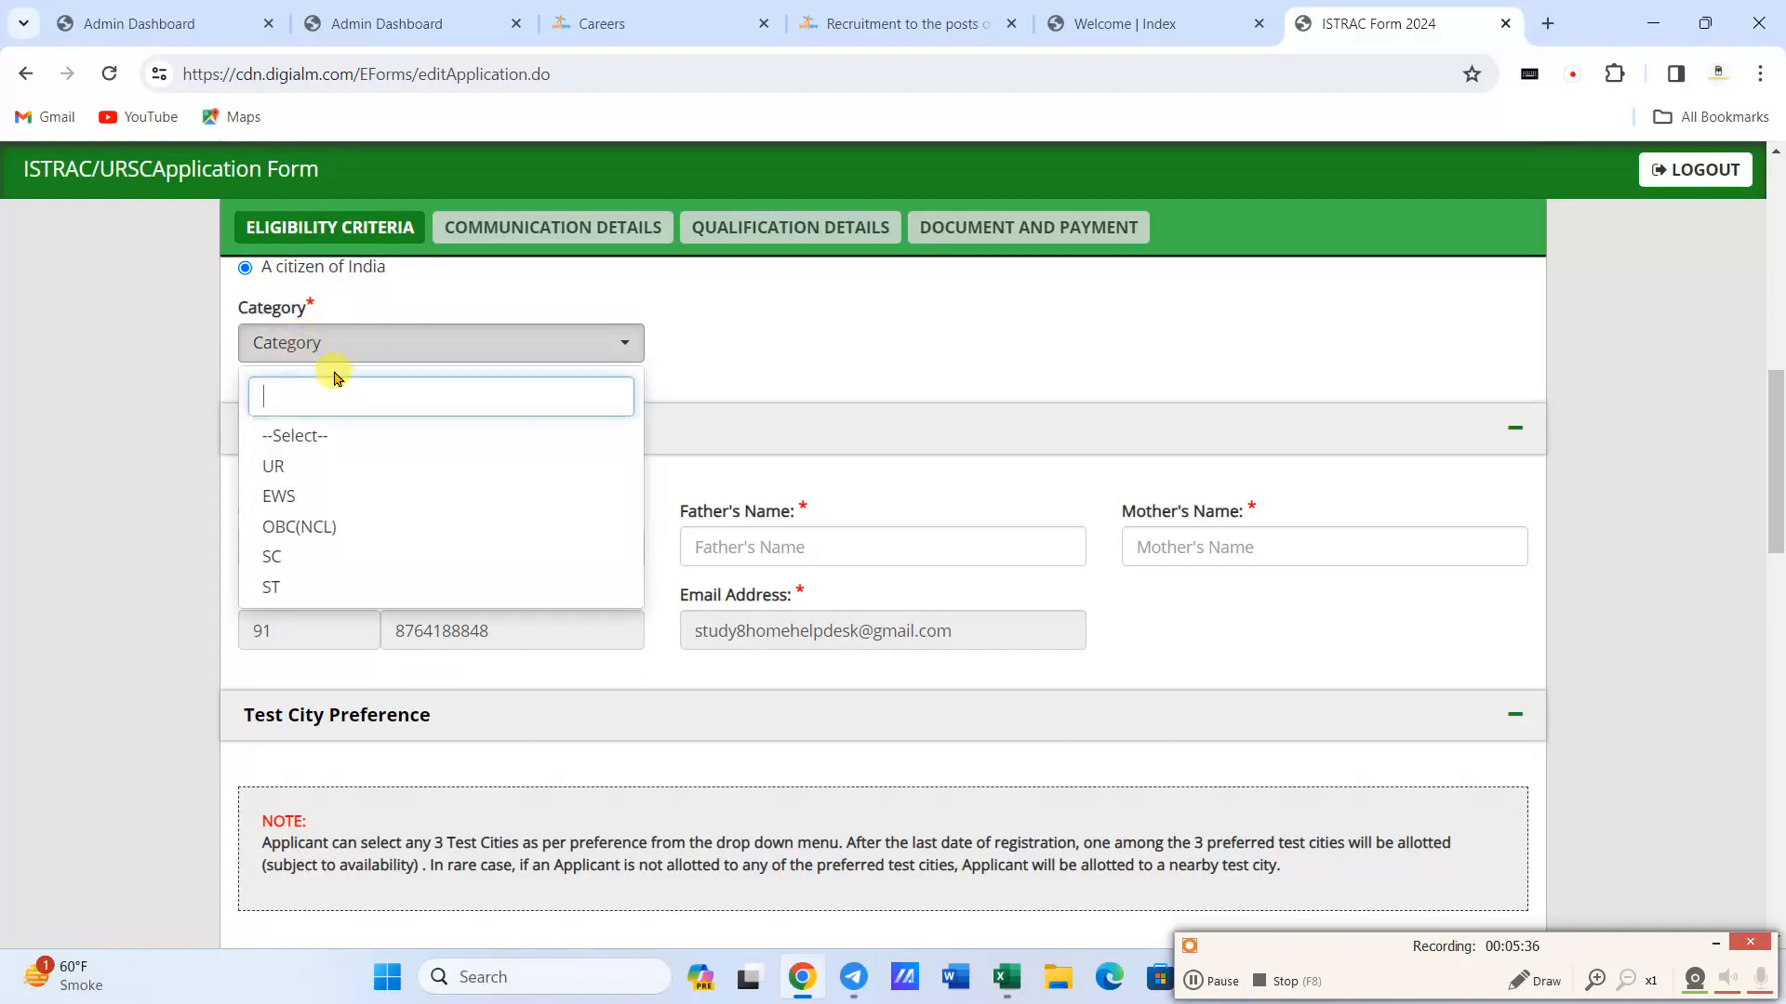
left_click(333, 526)
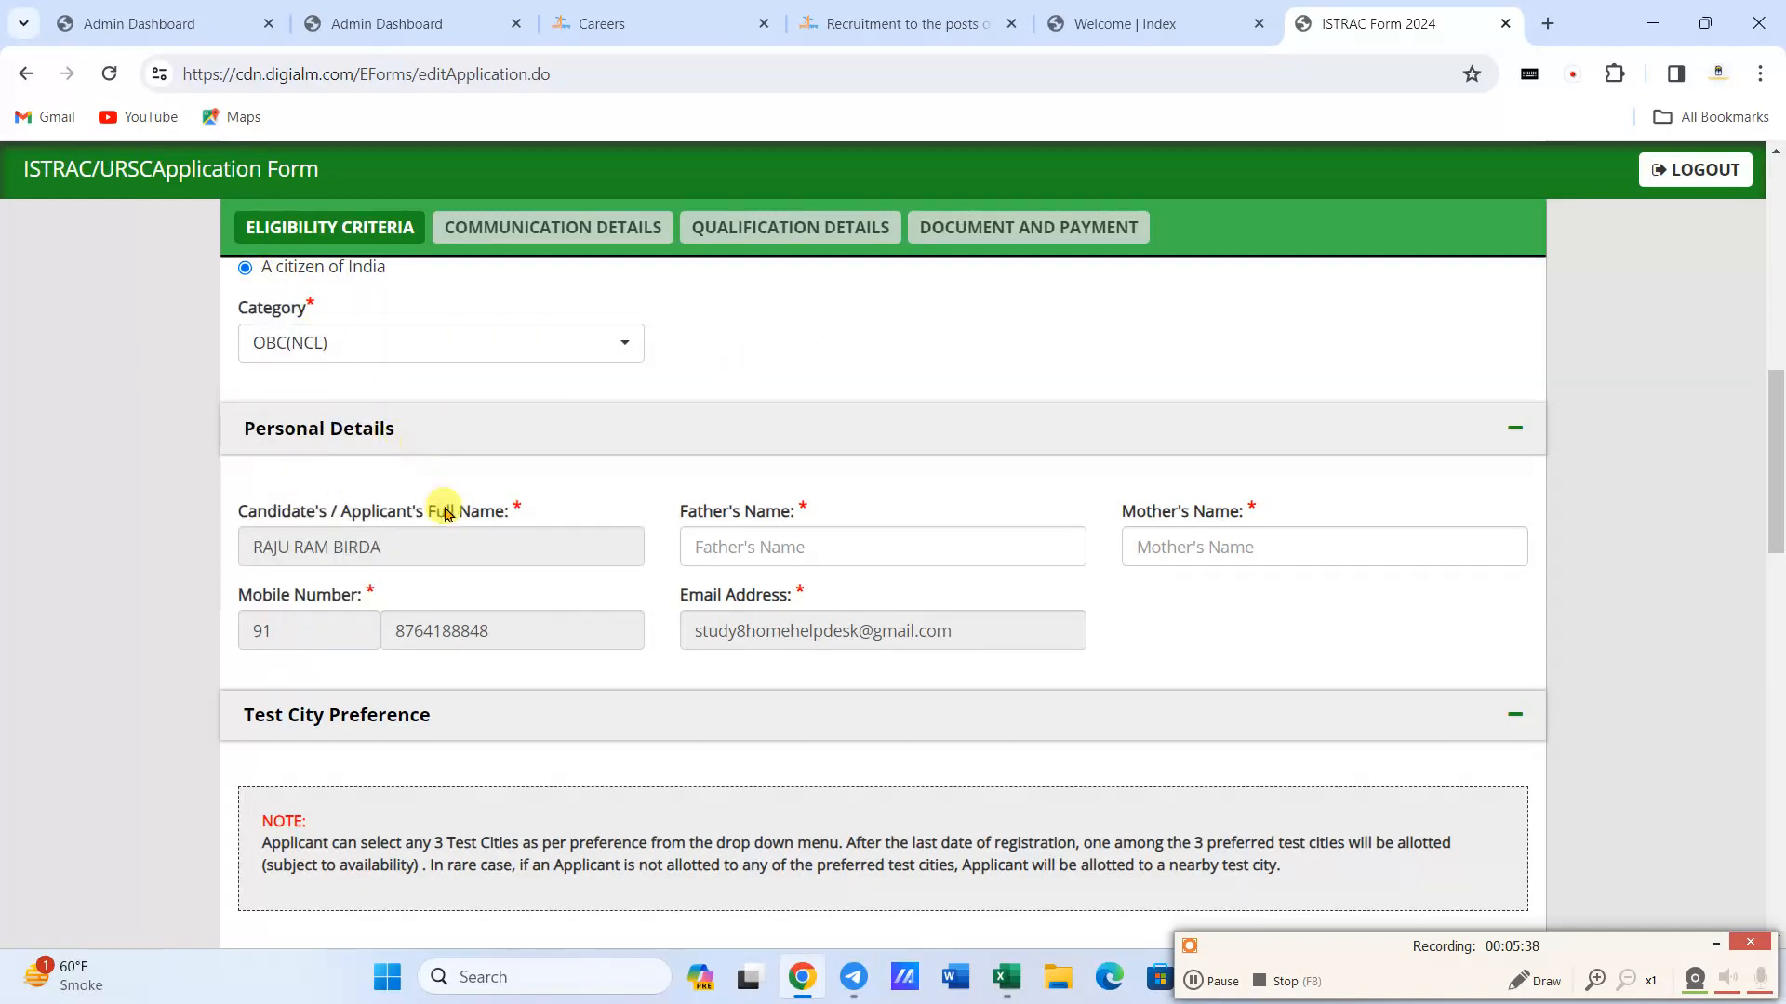
- Enter the father's full name and the mother's full name in the personal details
left_click(740, 547)
type("Mo")
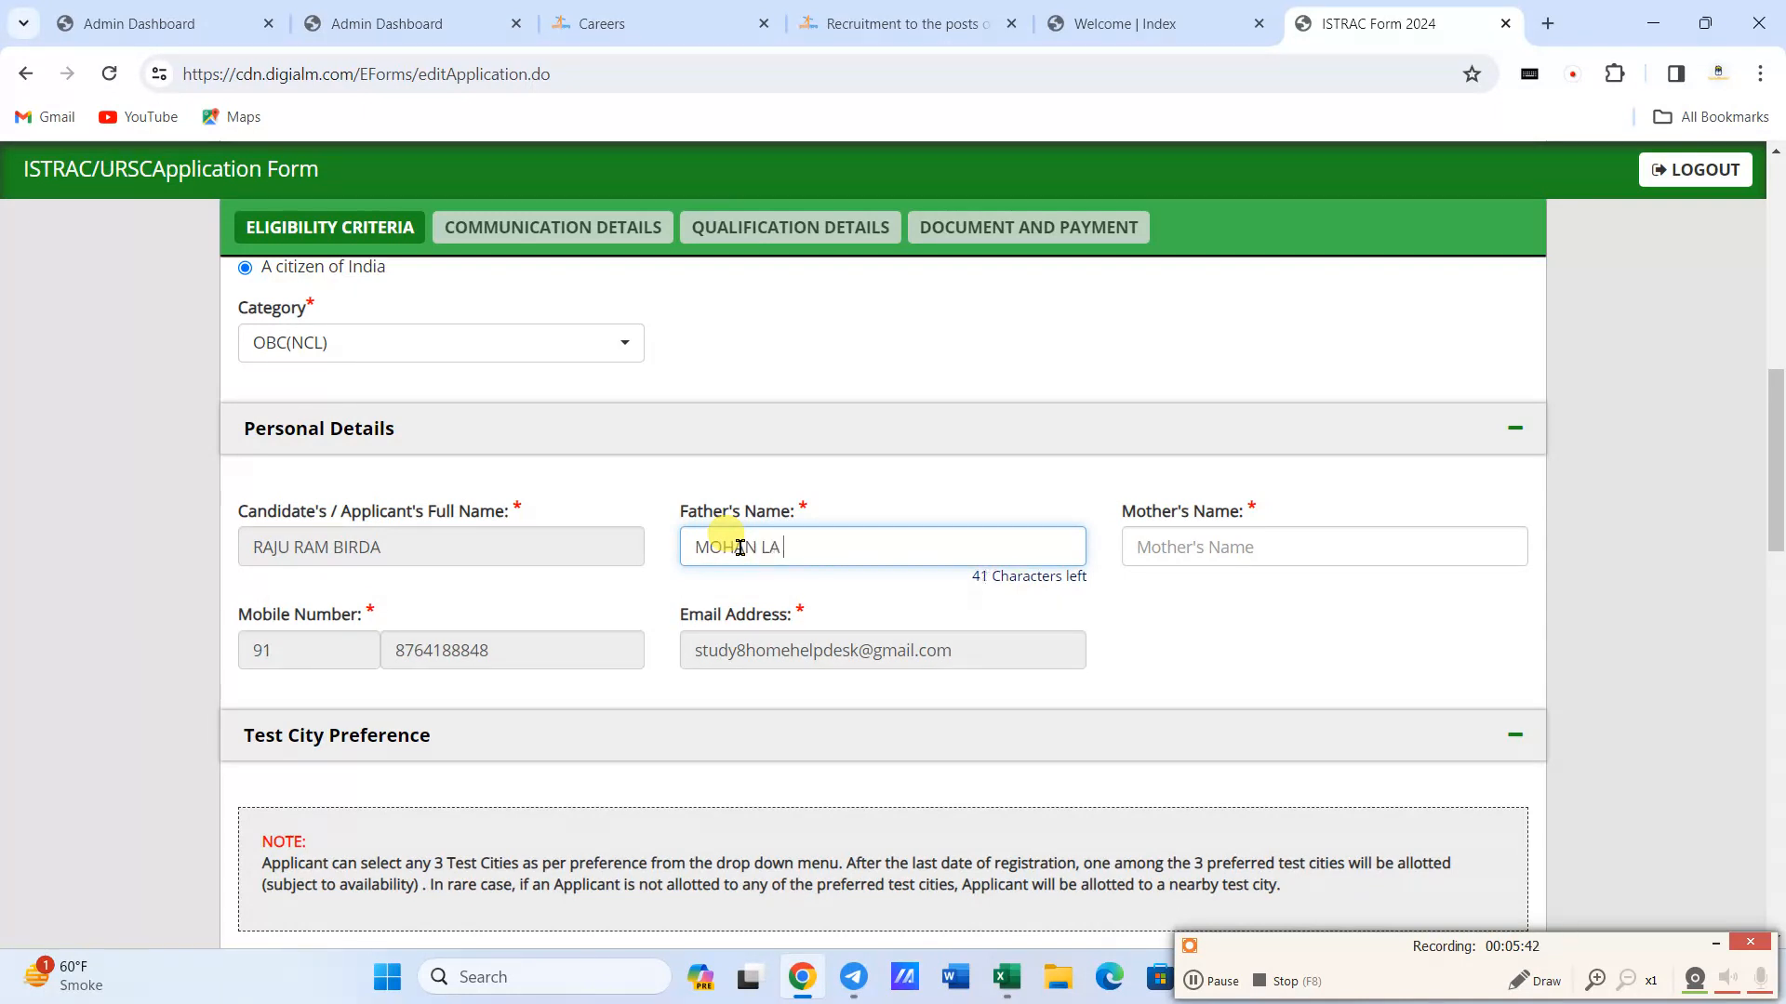
key("Tab")
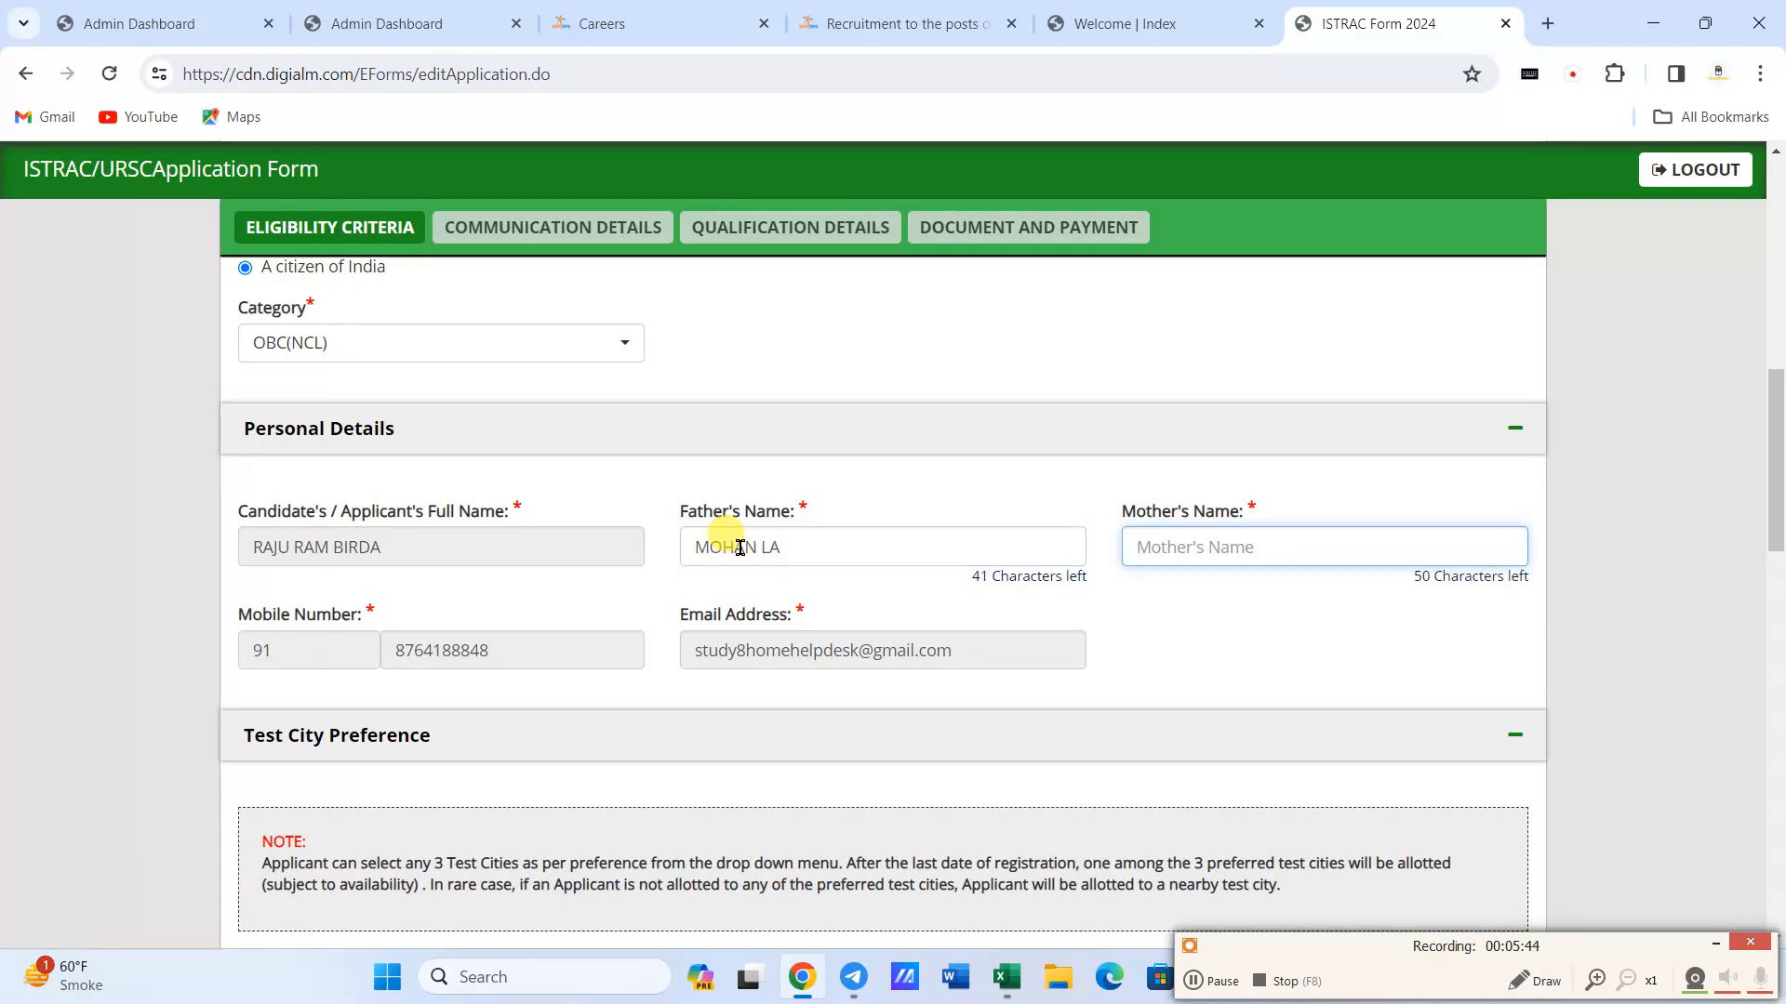
left_click(827, 540)
key("BackSpace")
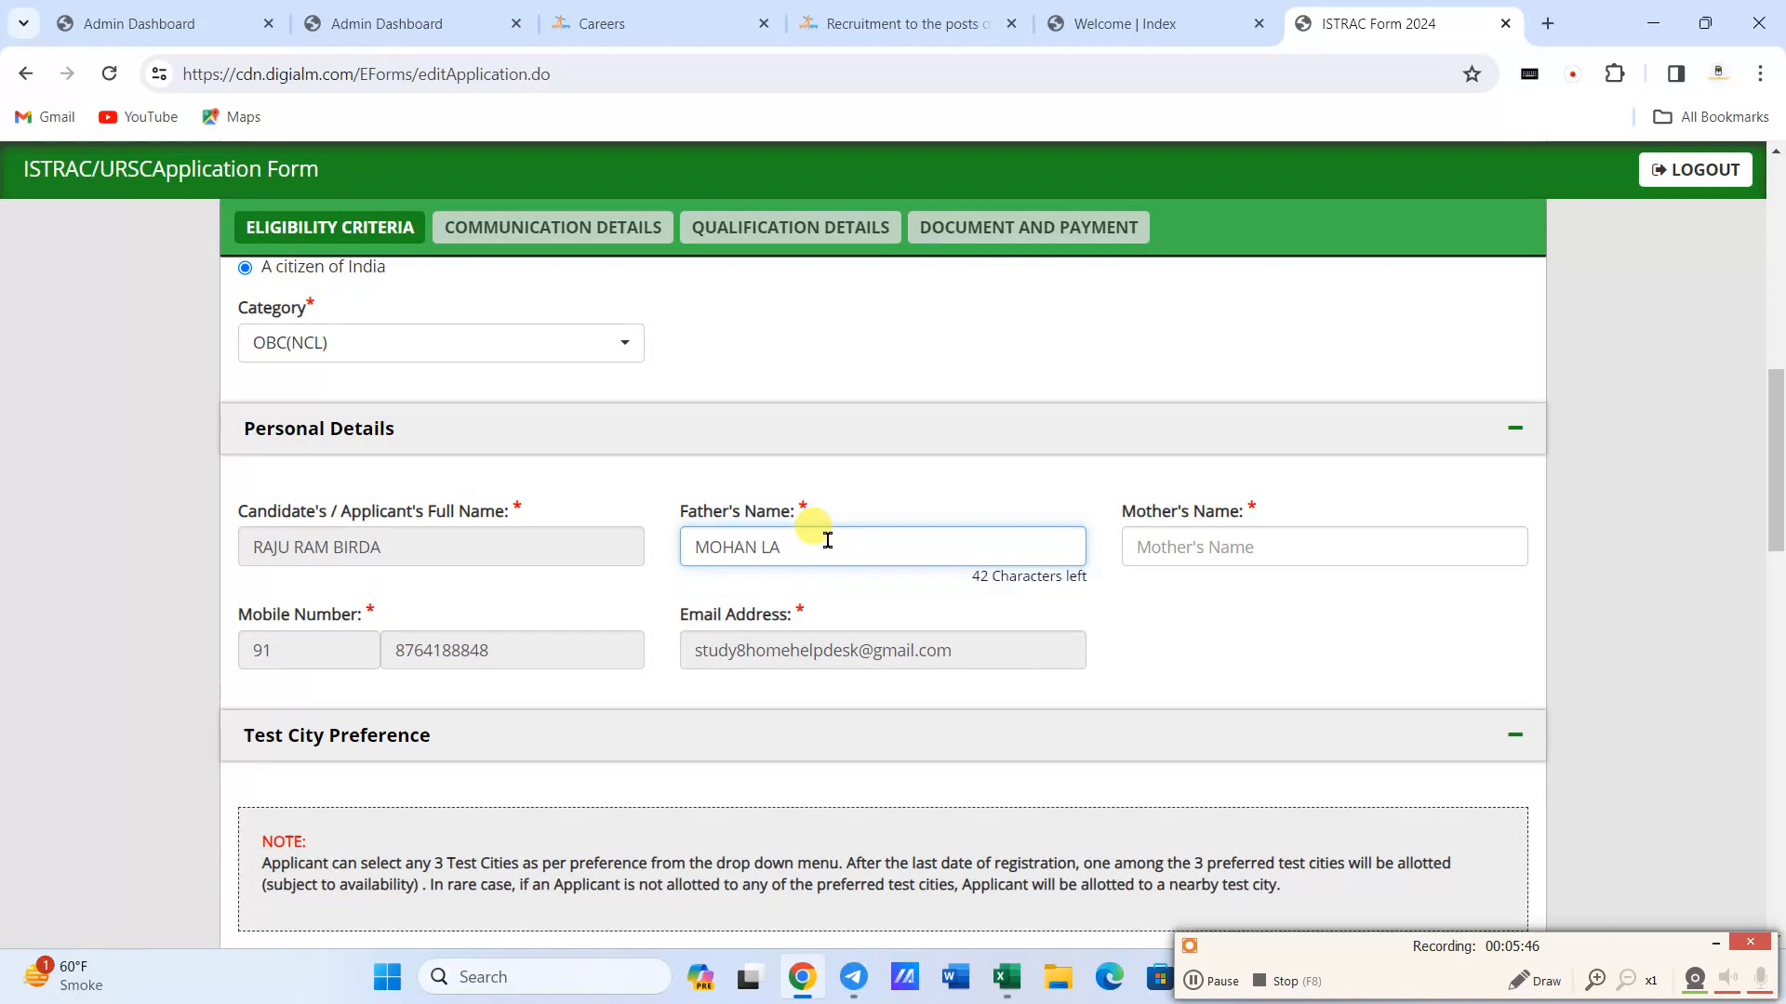
type("L")
key("Tab")
type("LA")
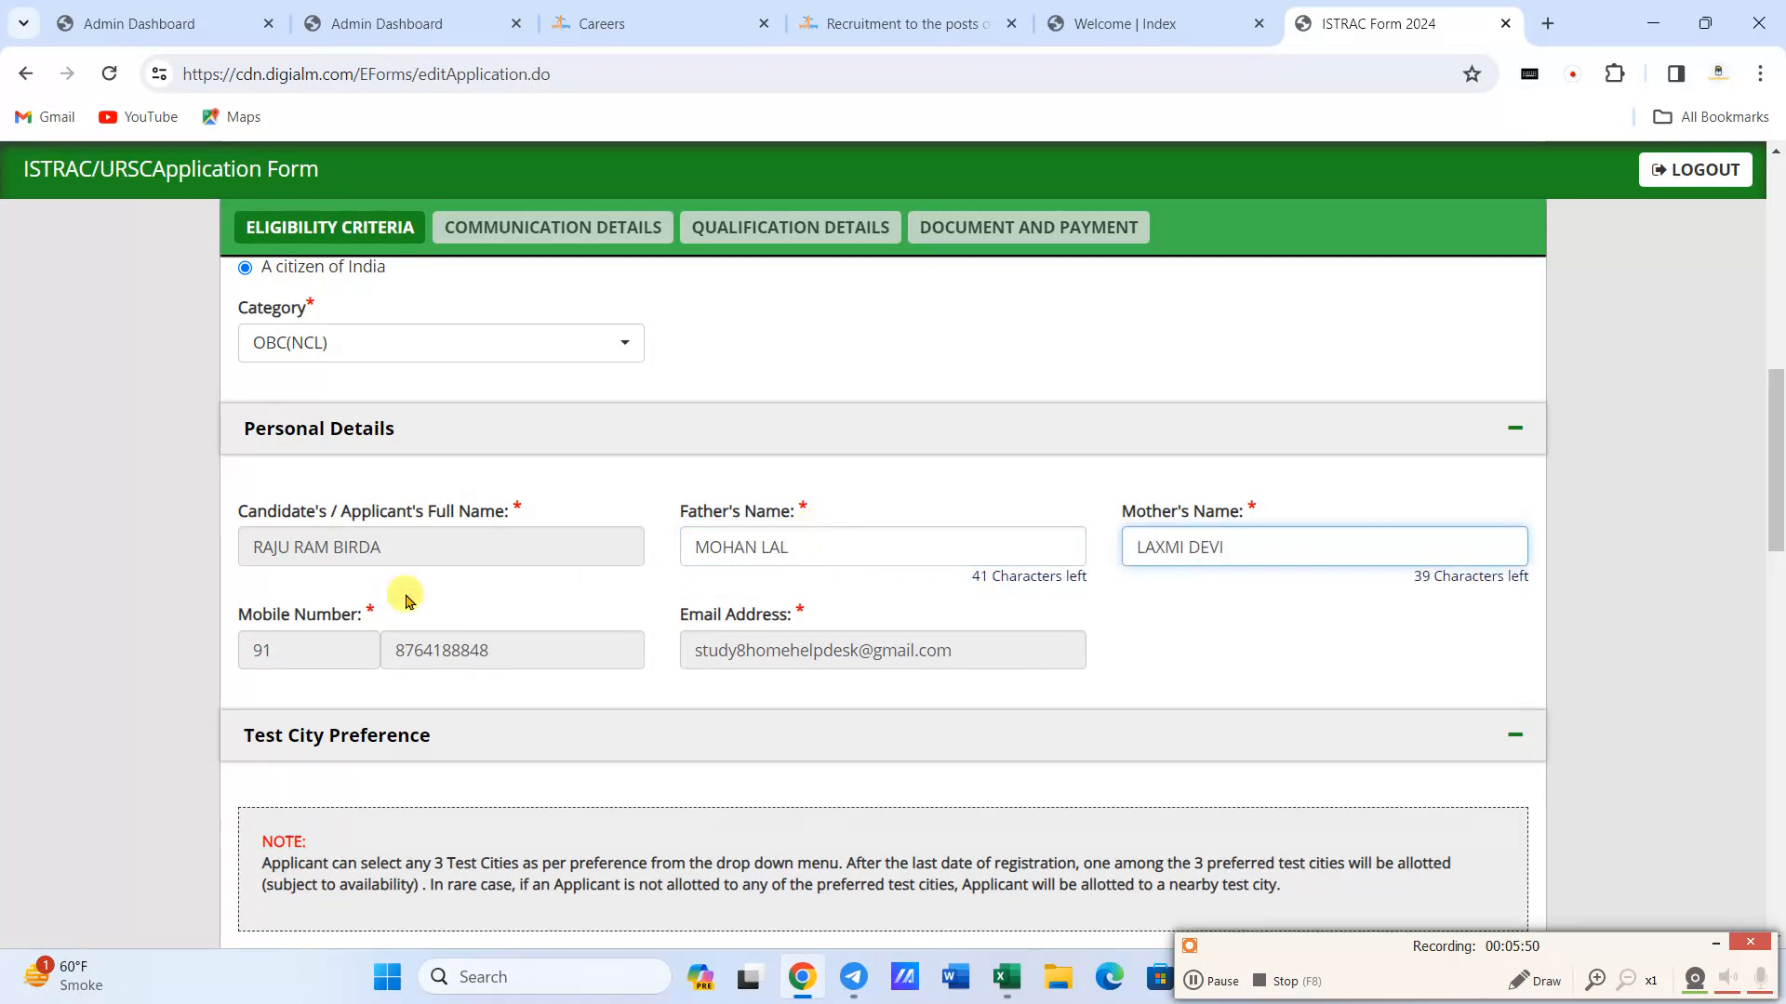
left_click(682, 698)
- Set the first preferred test city to Jaipur in the test city preferences
scroll(539, 667, "down", 1)
scroll(535, 668, "down", 4)
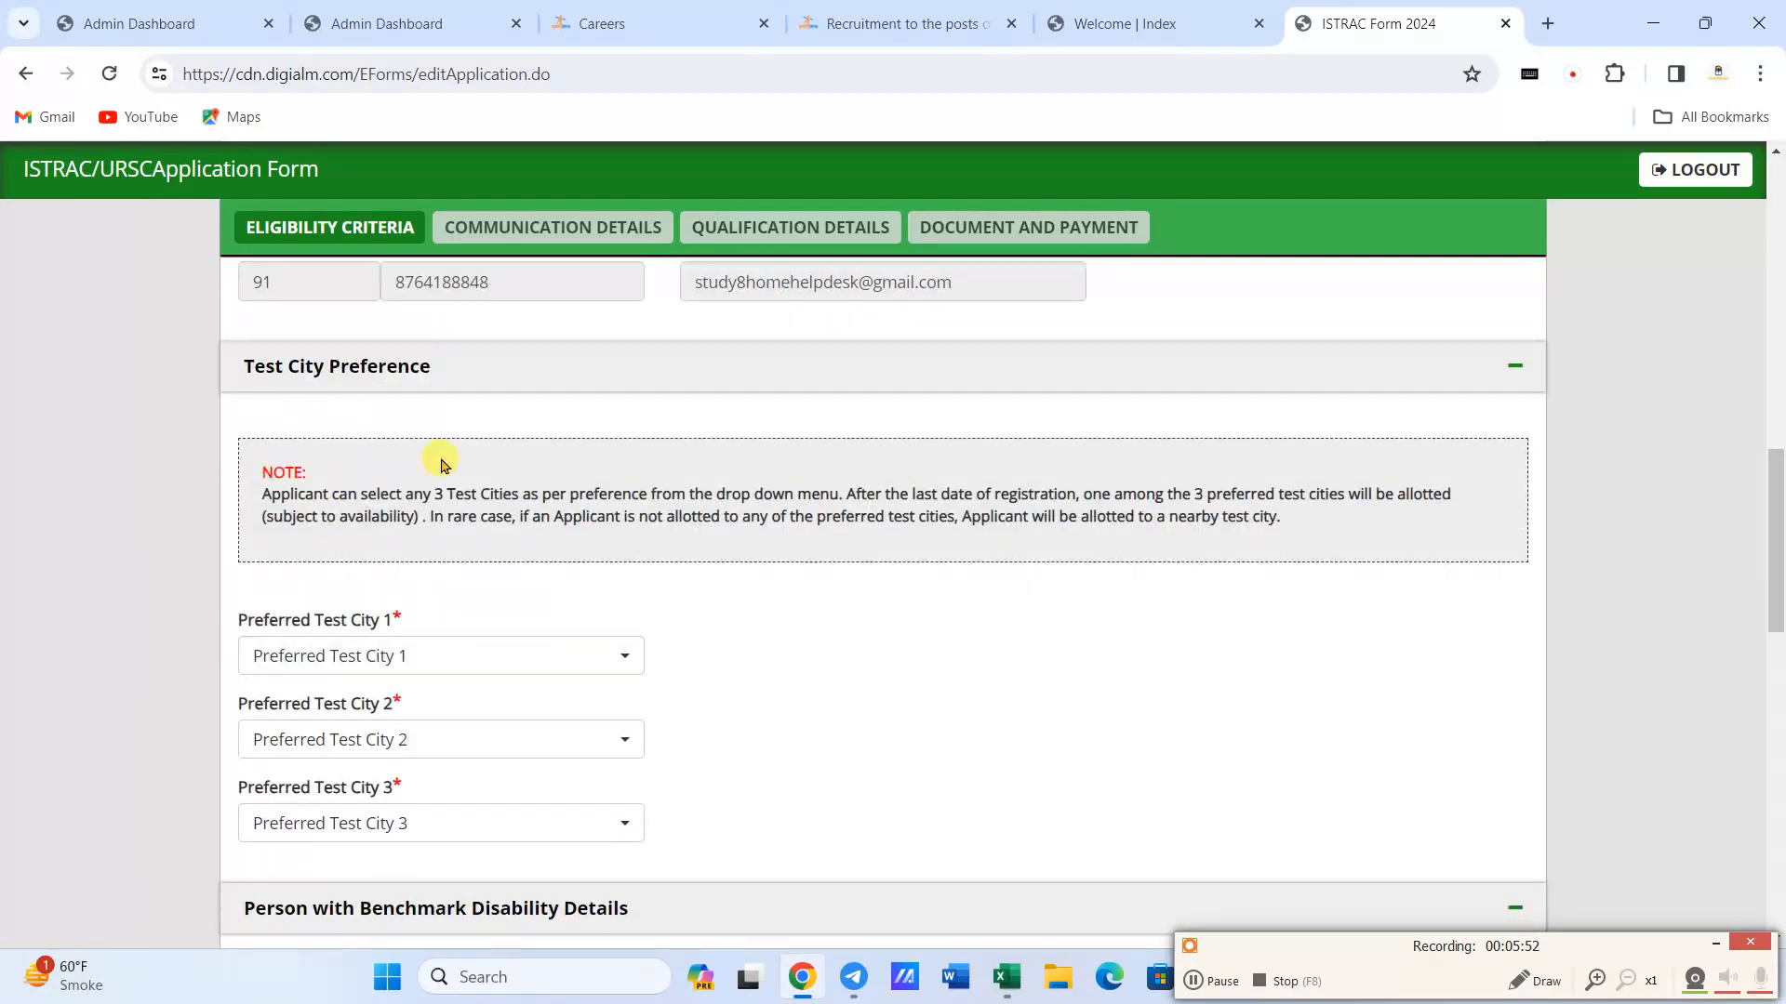
left_click(325, 544)
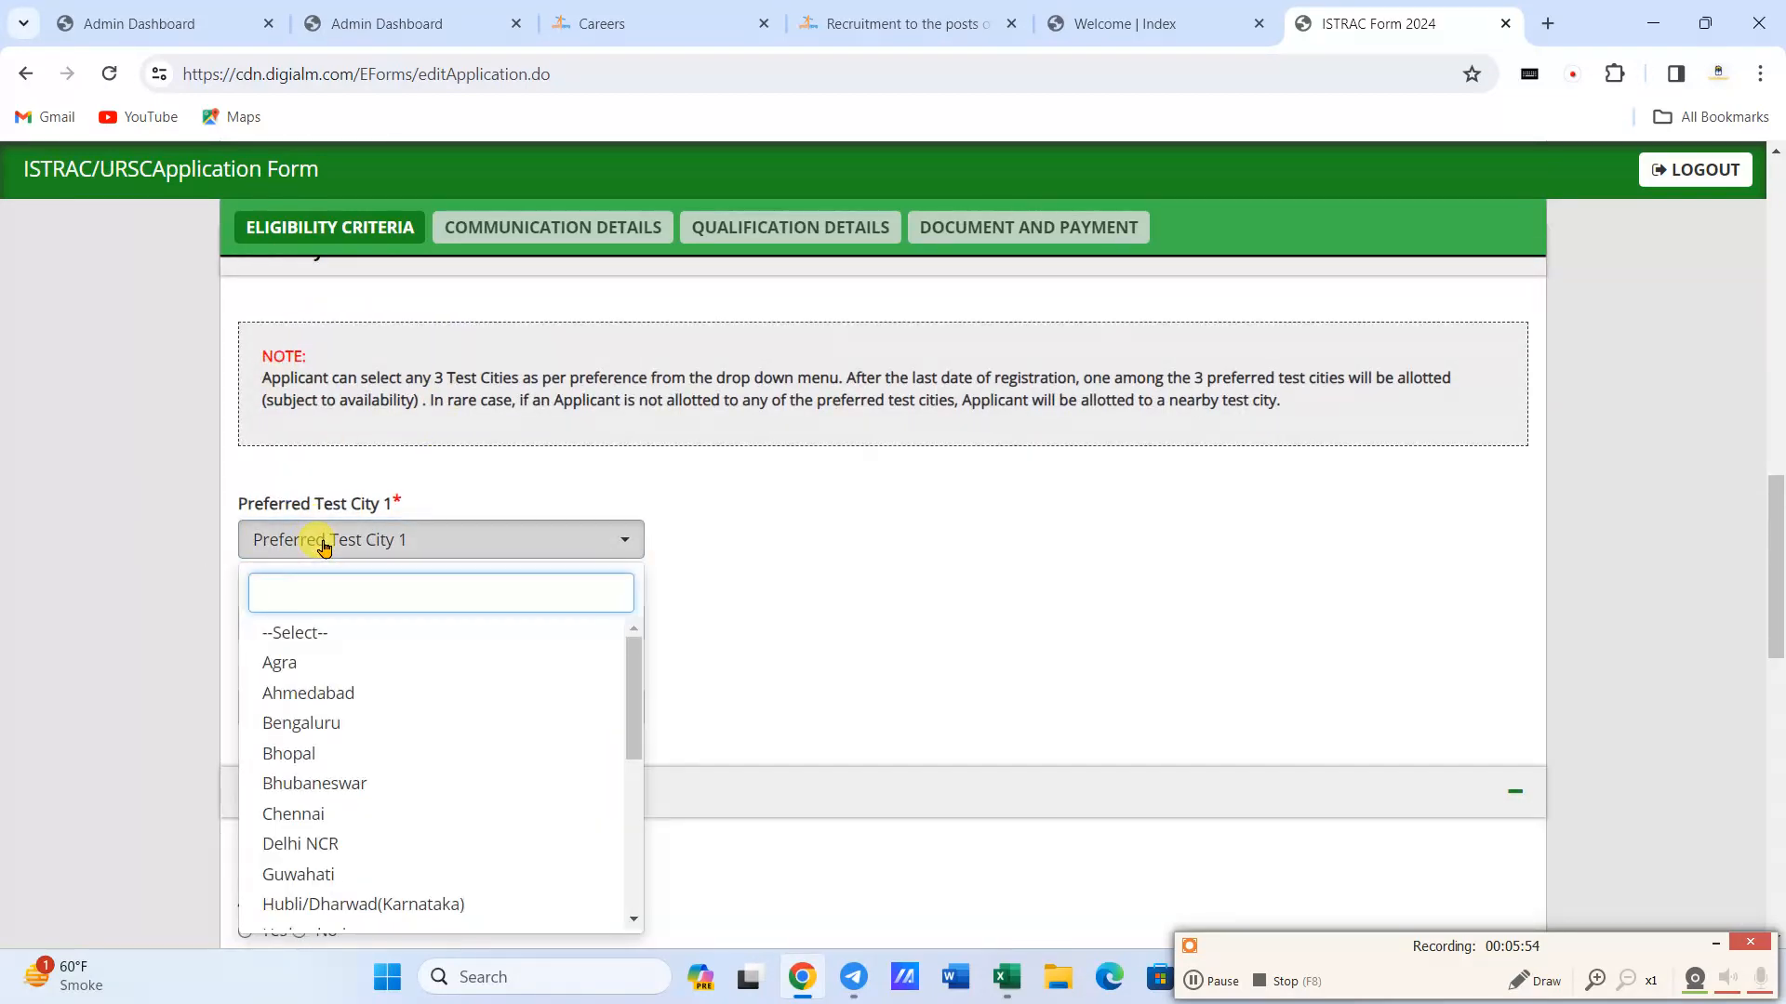
type("jai")
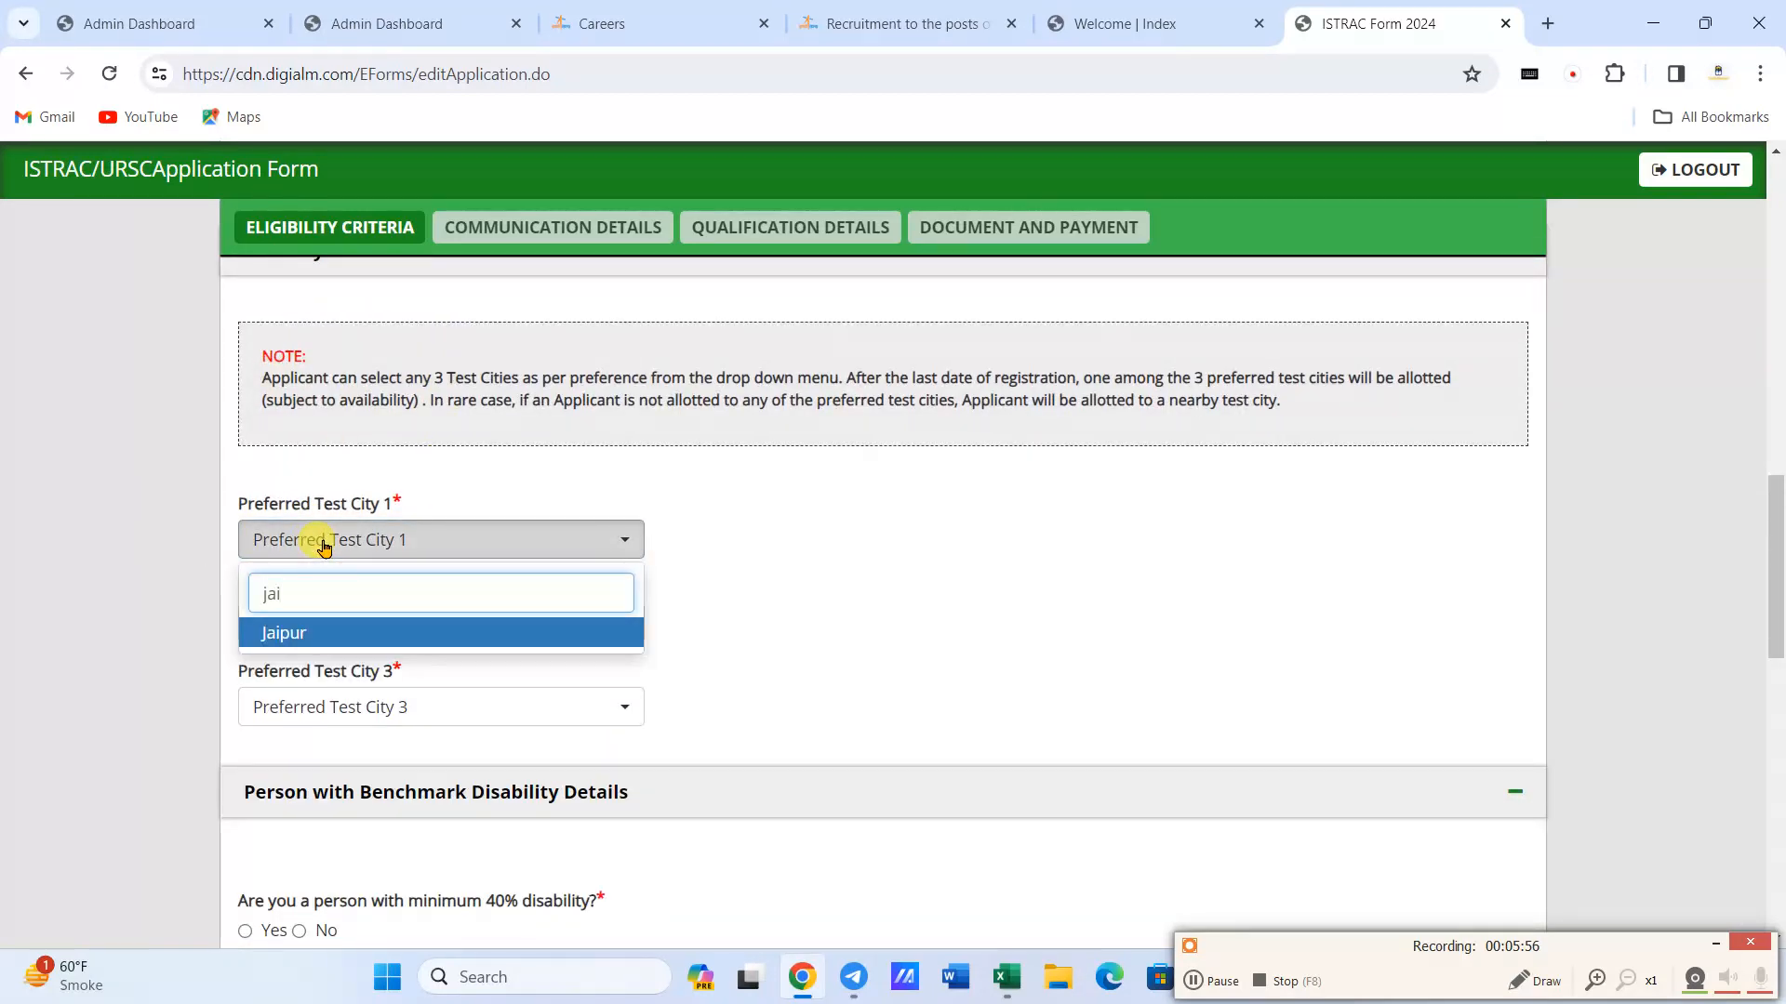
left_click(291, 632)
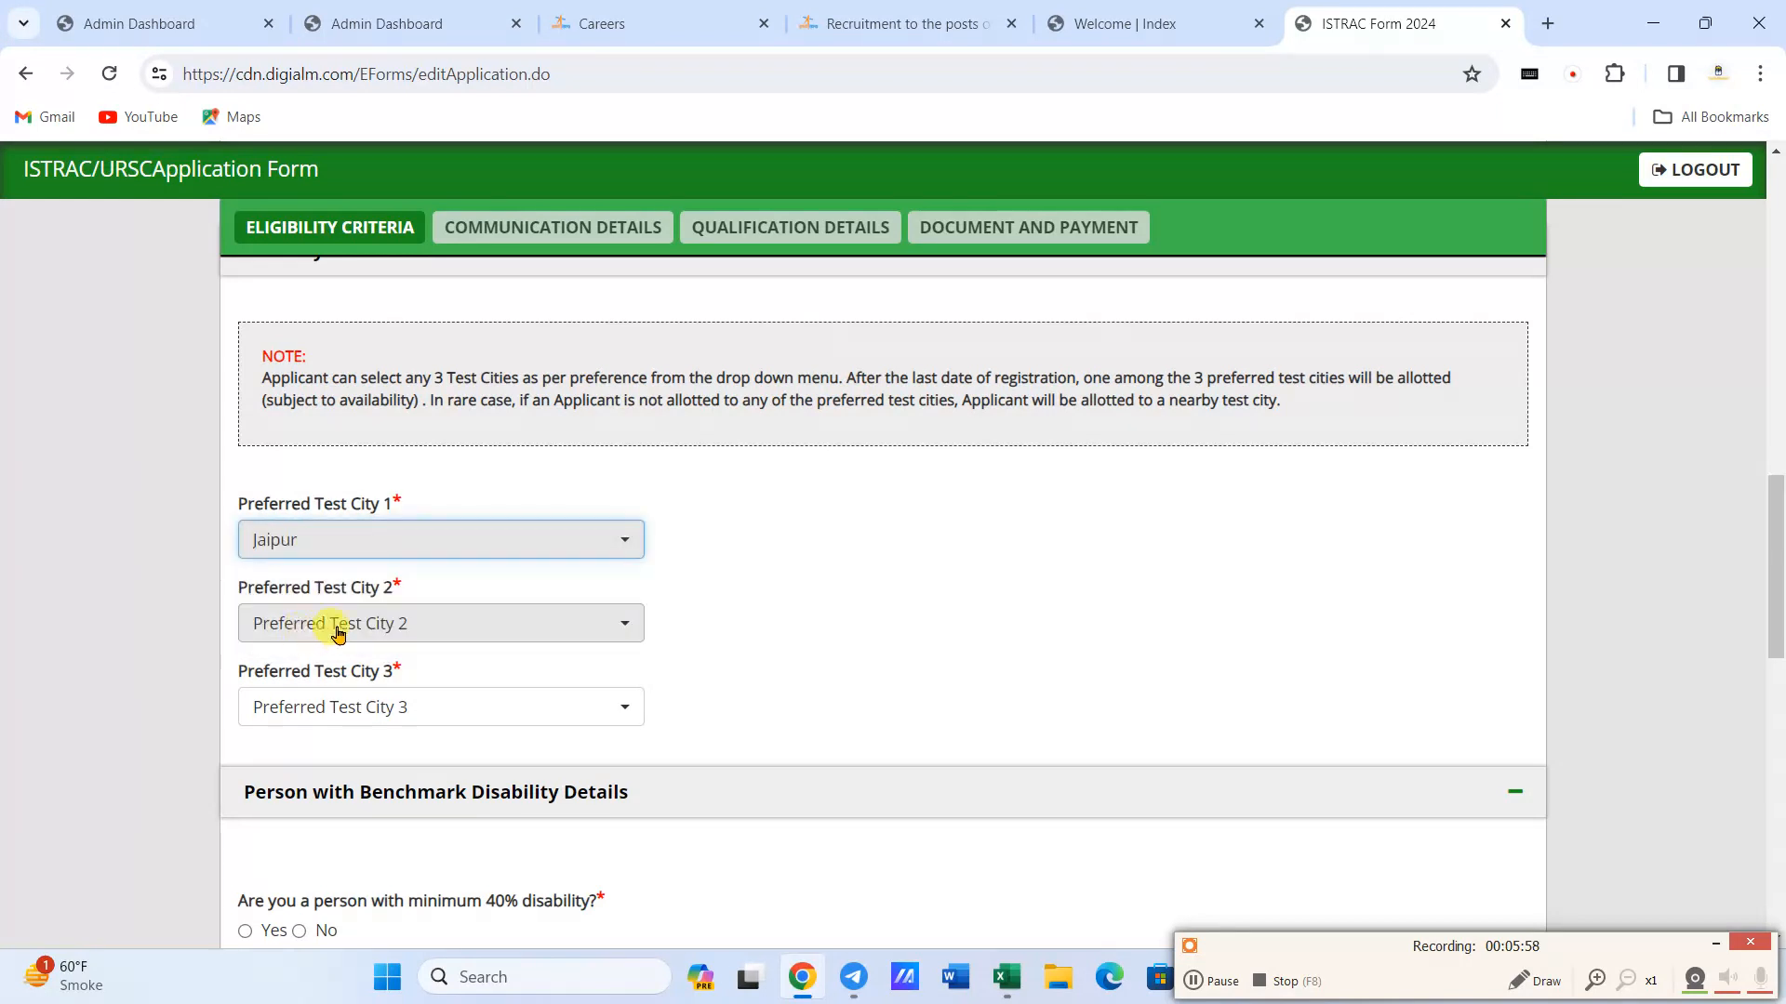
- Look for Jodhpur among the options for the second preferred test city, and choose Delhi NCR
left_click(339, 626)
type("jodh")
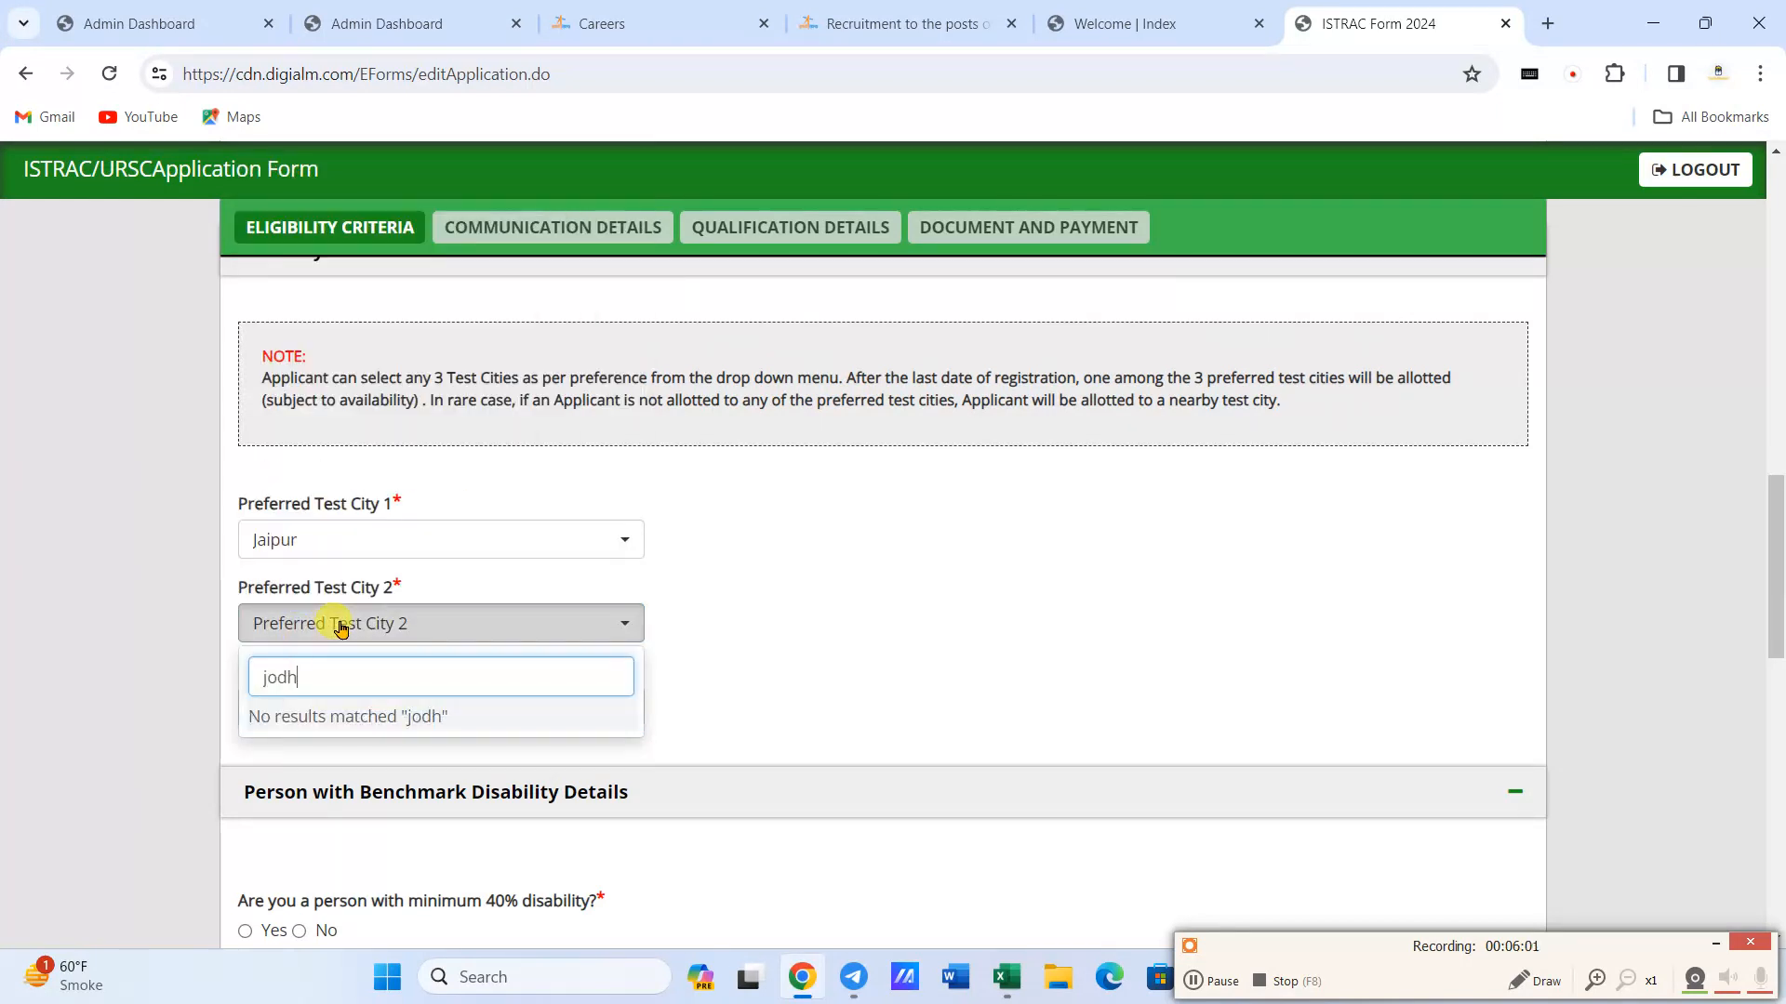
key("BackSpace")
key("BackSpace")
key("BackSpace")
key("BackSpace")
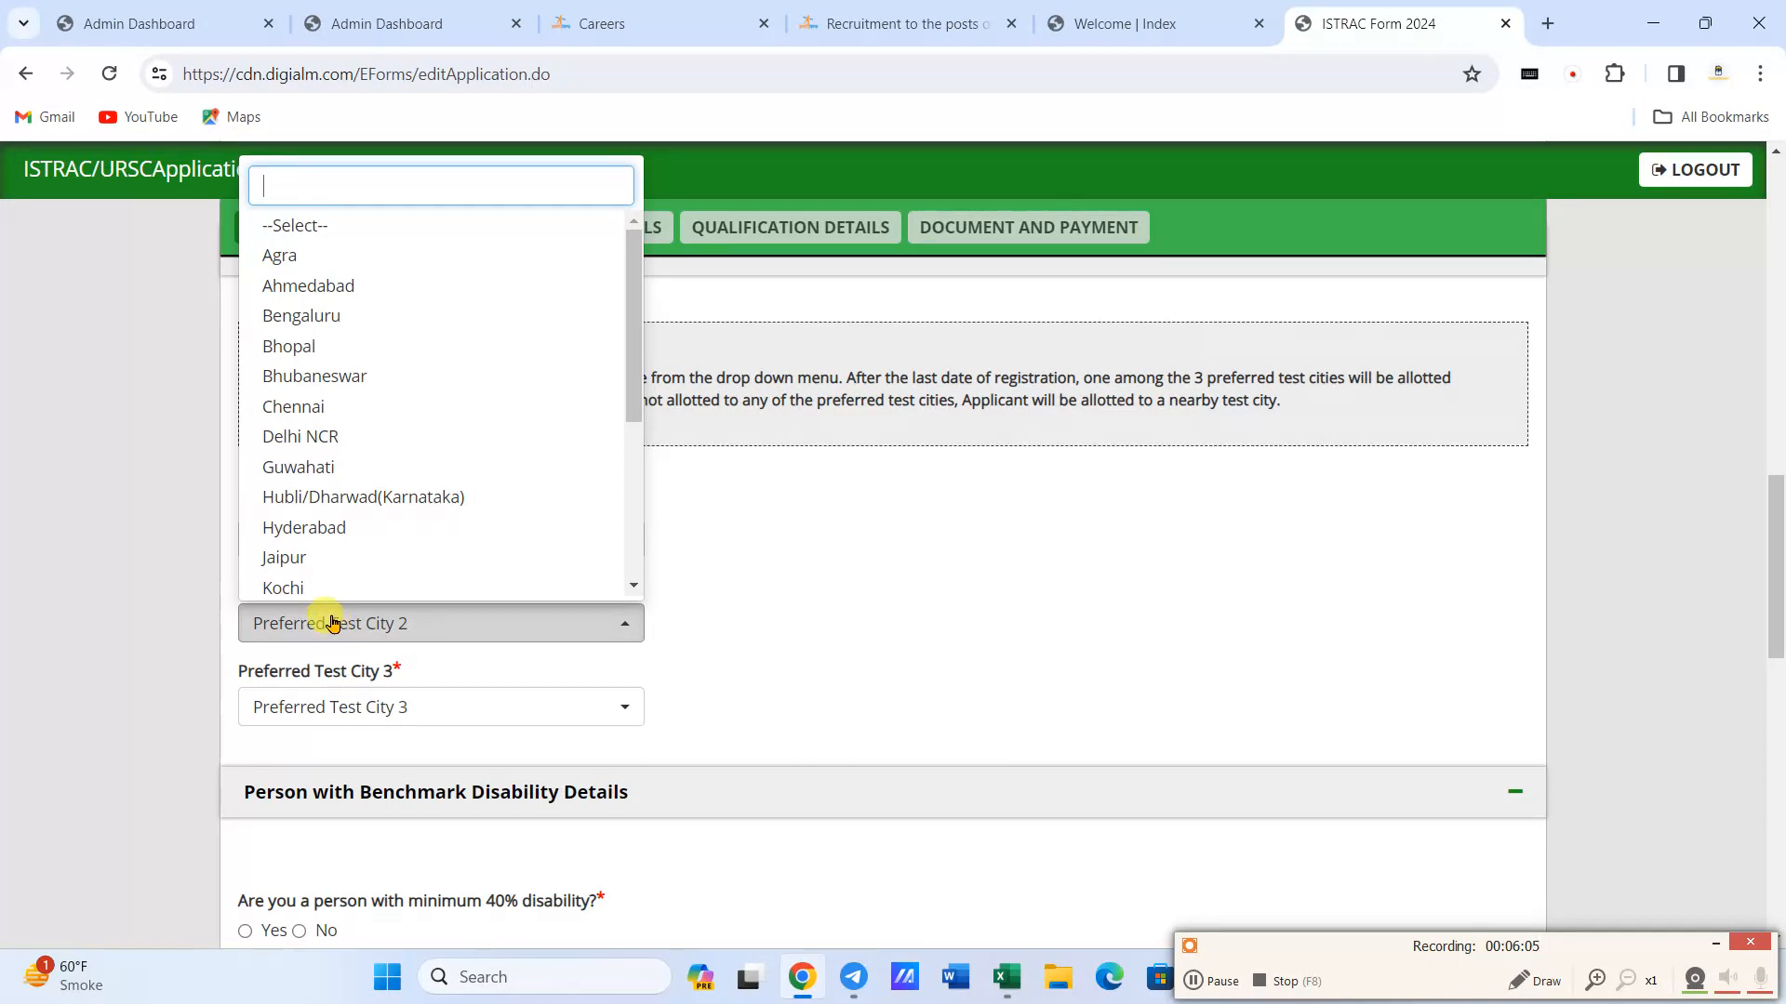
scroll(307, 482, "down", 1)
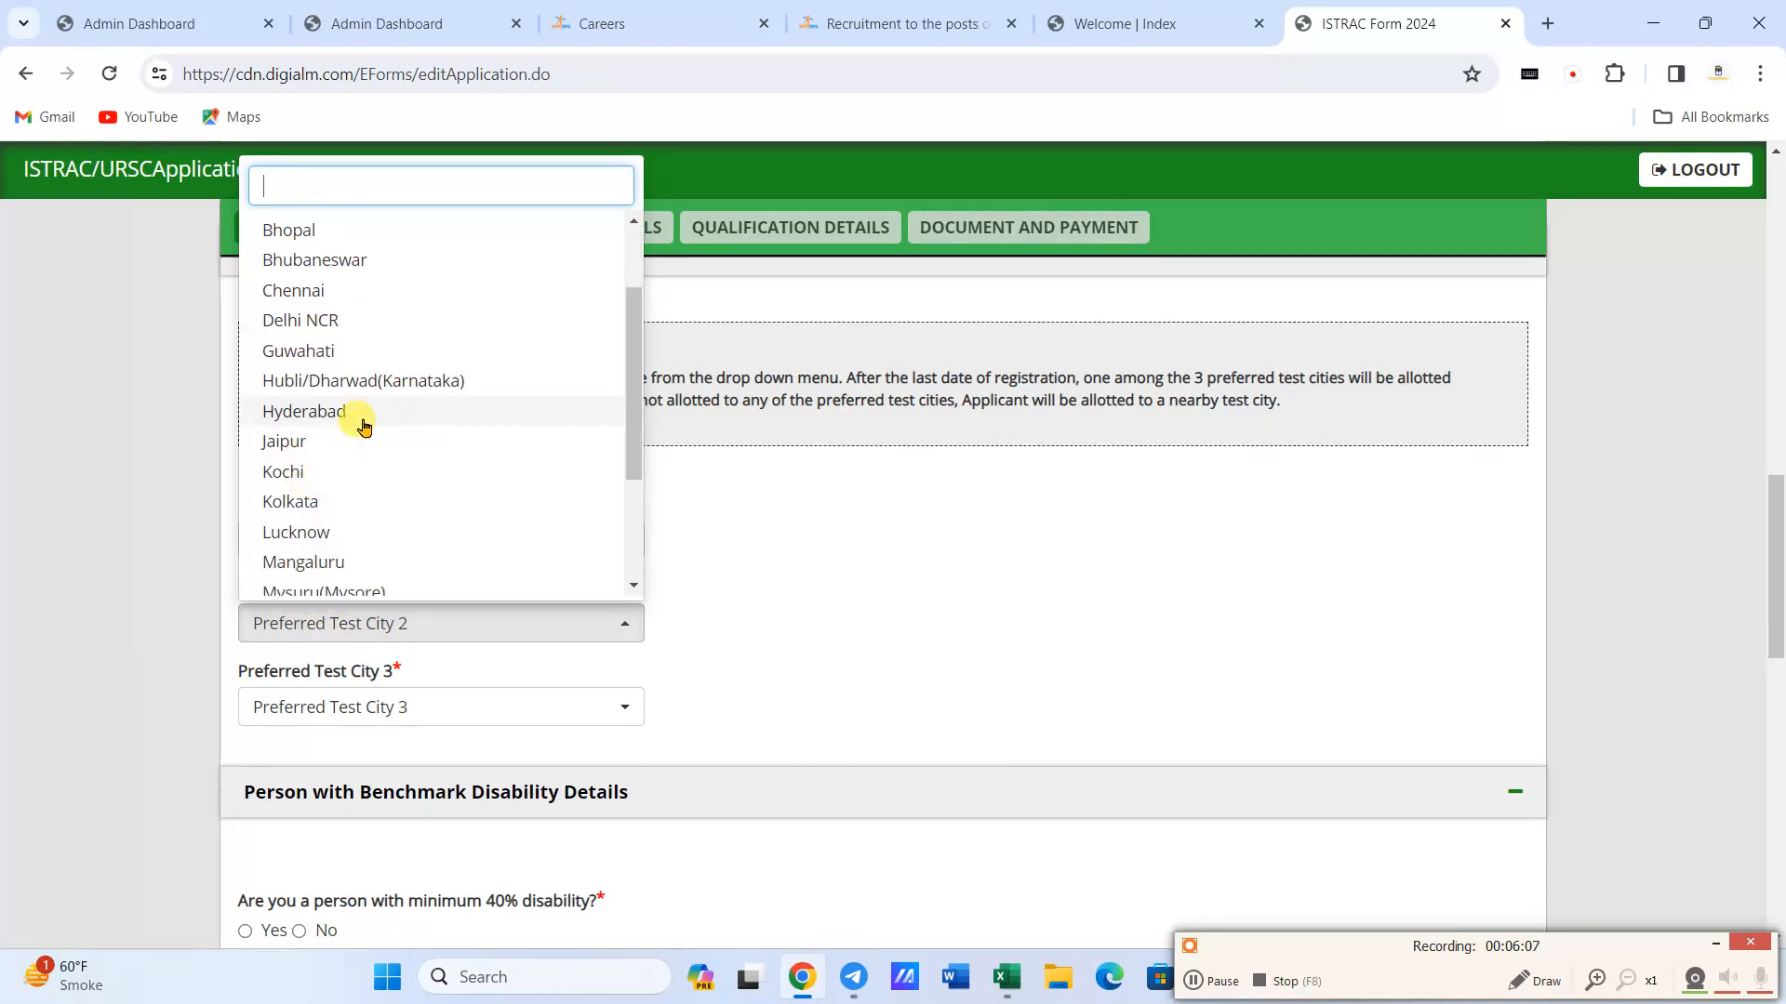
scroll(363, 427, "down", 3)
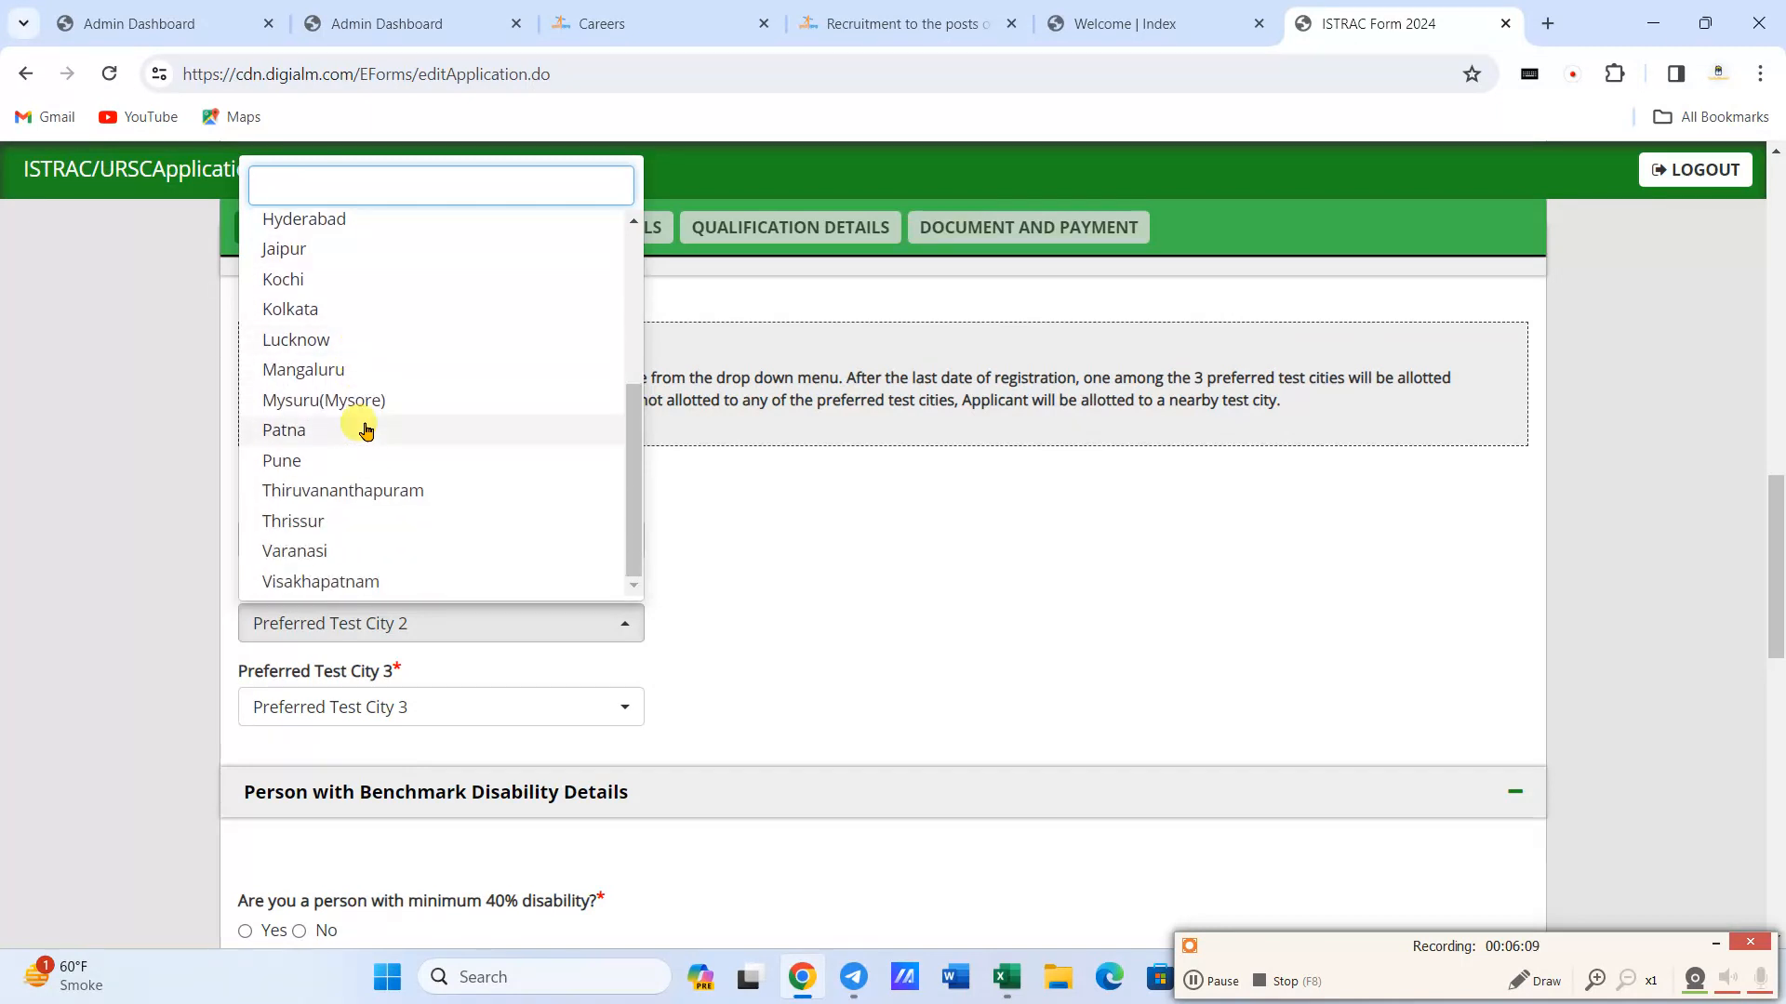
scroll(366, 429, "down", 1)
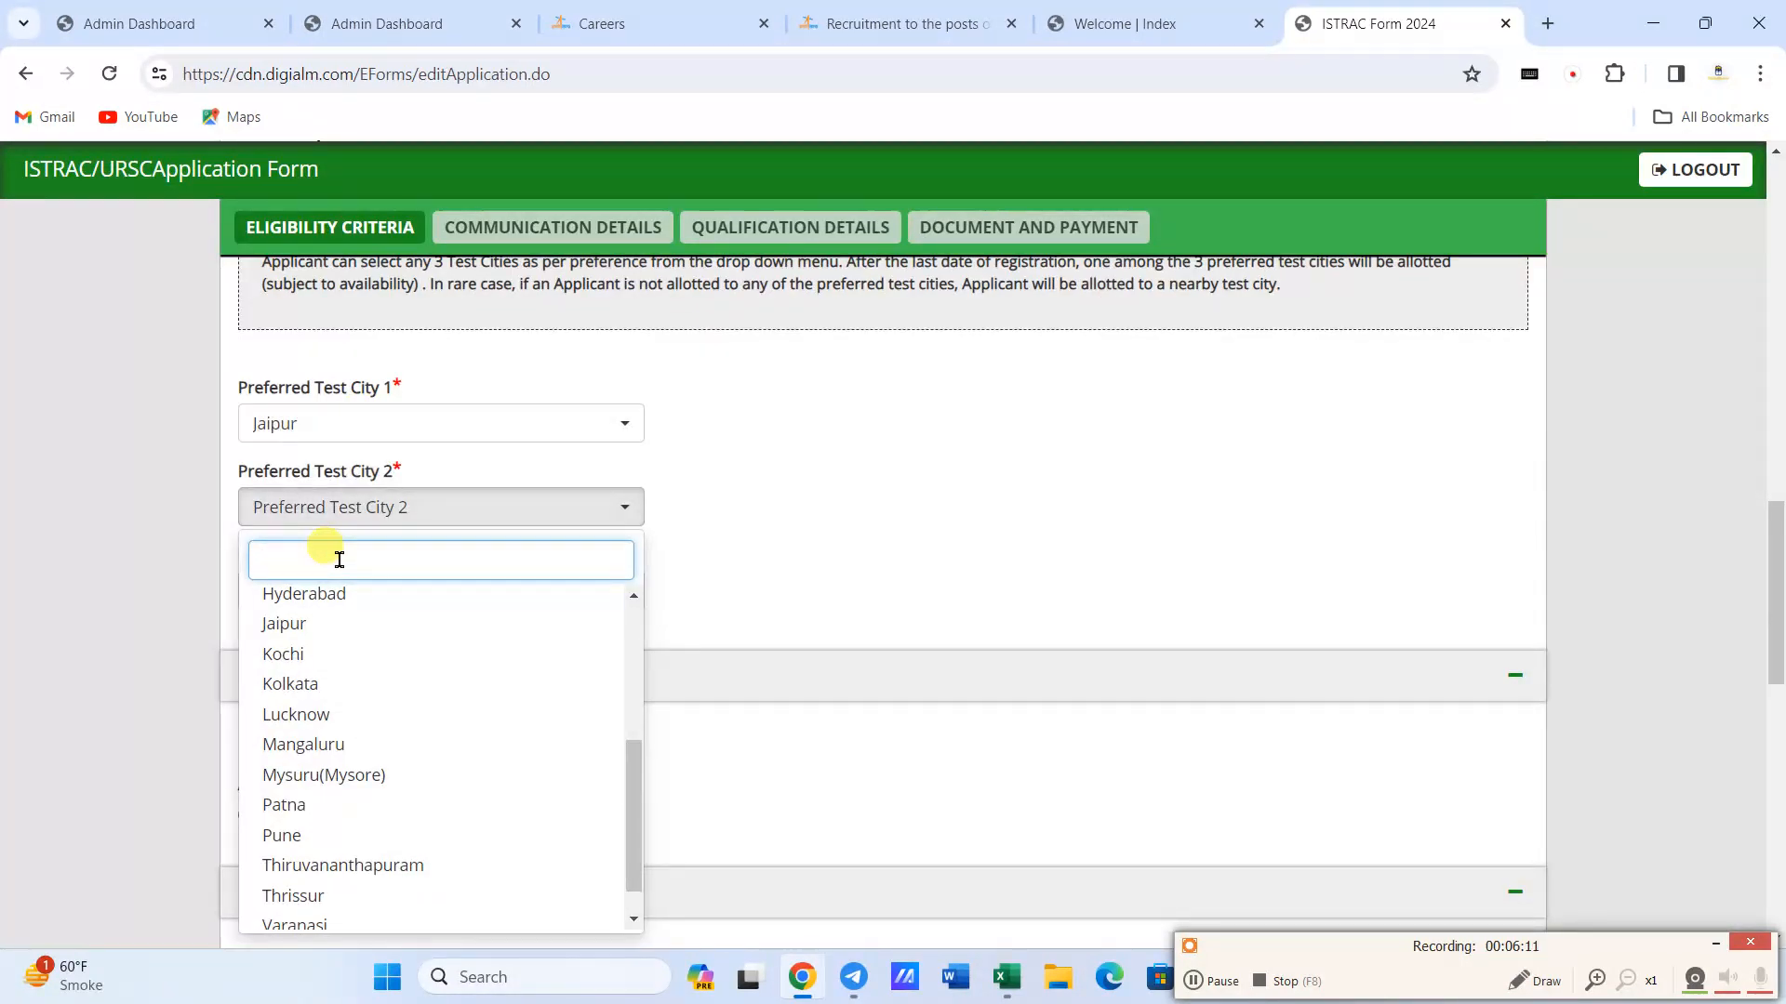
type("de")
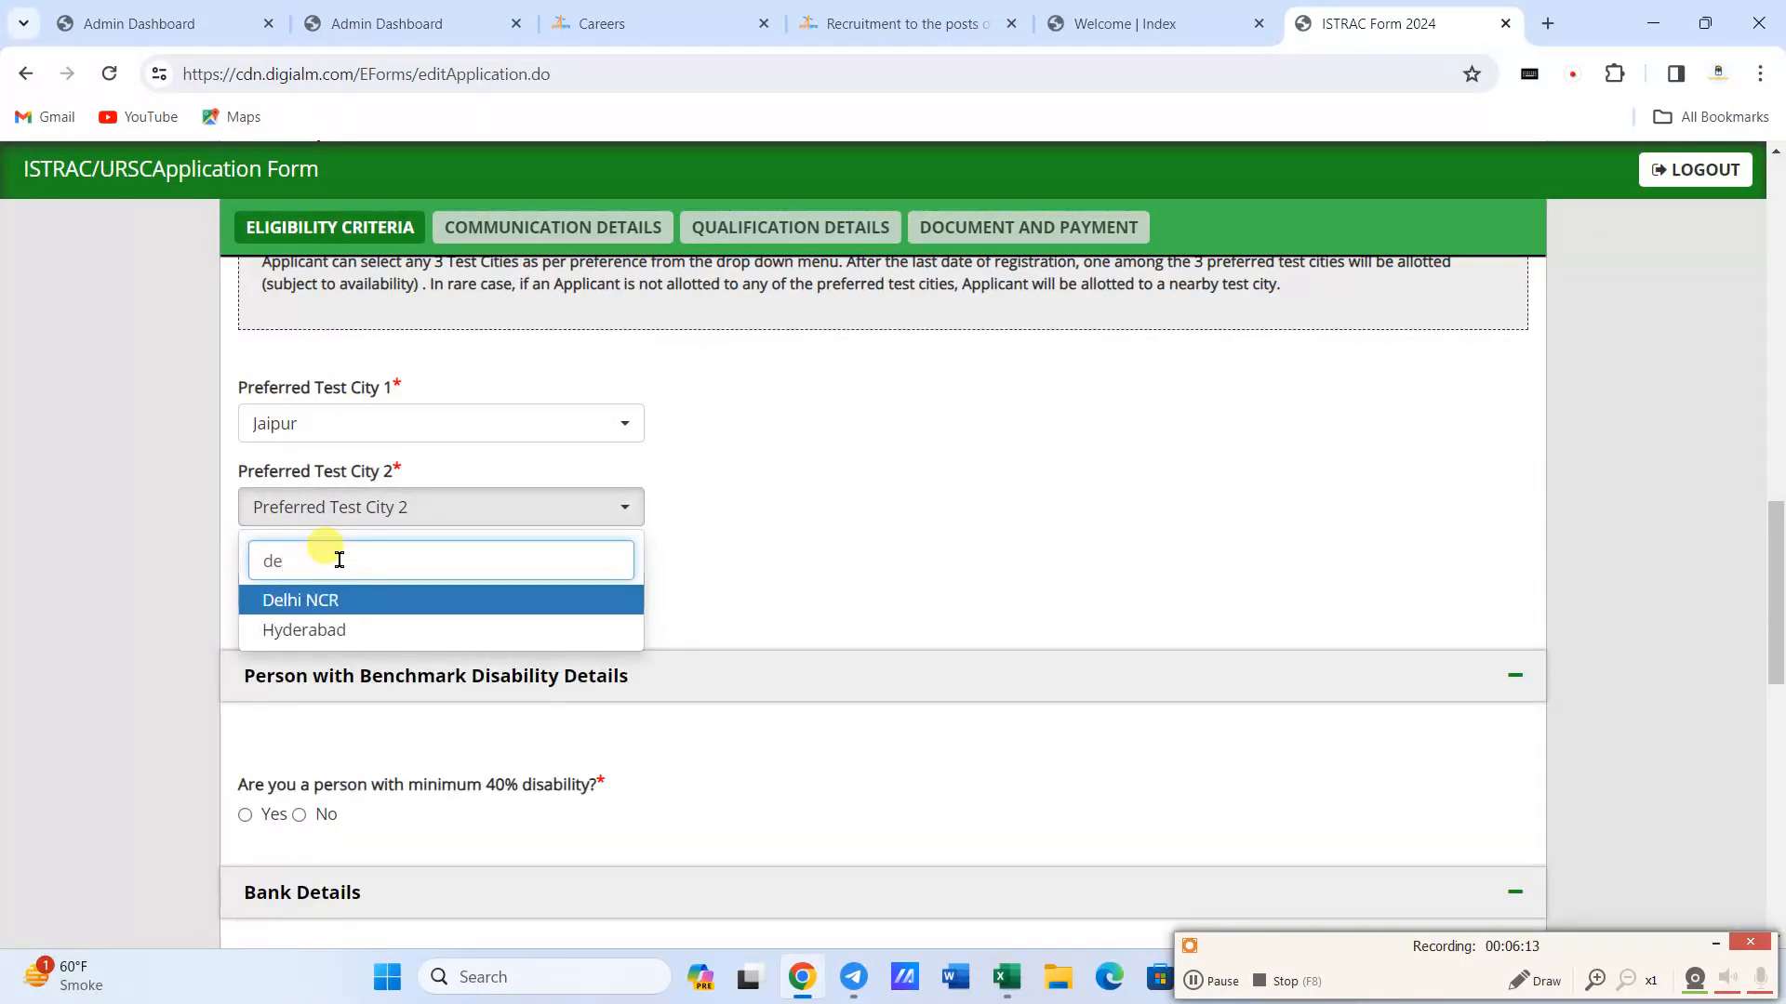
key("Return")
- Look through the available cities and set the third preferred test city to Lucknow
left_click(335, 584)
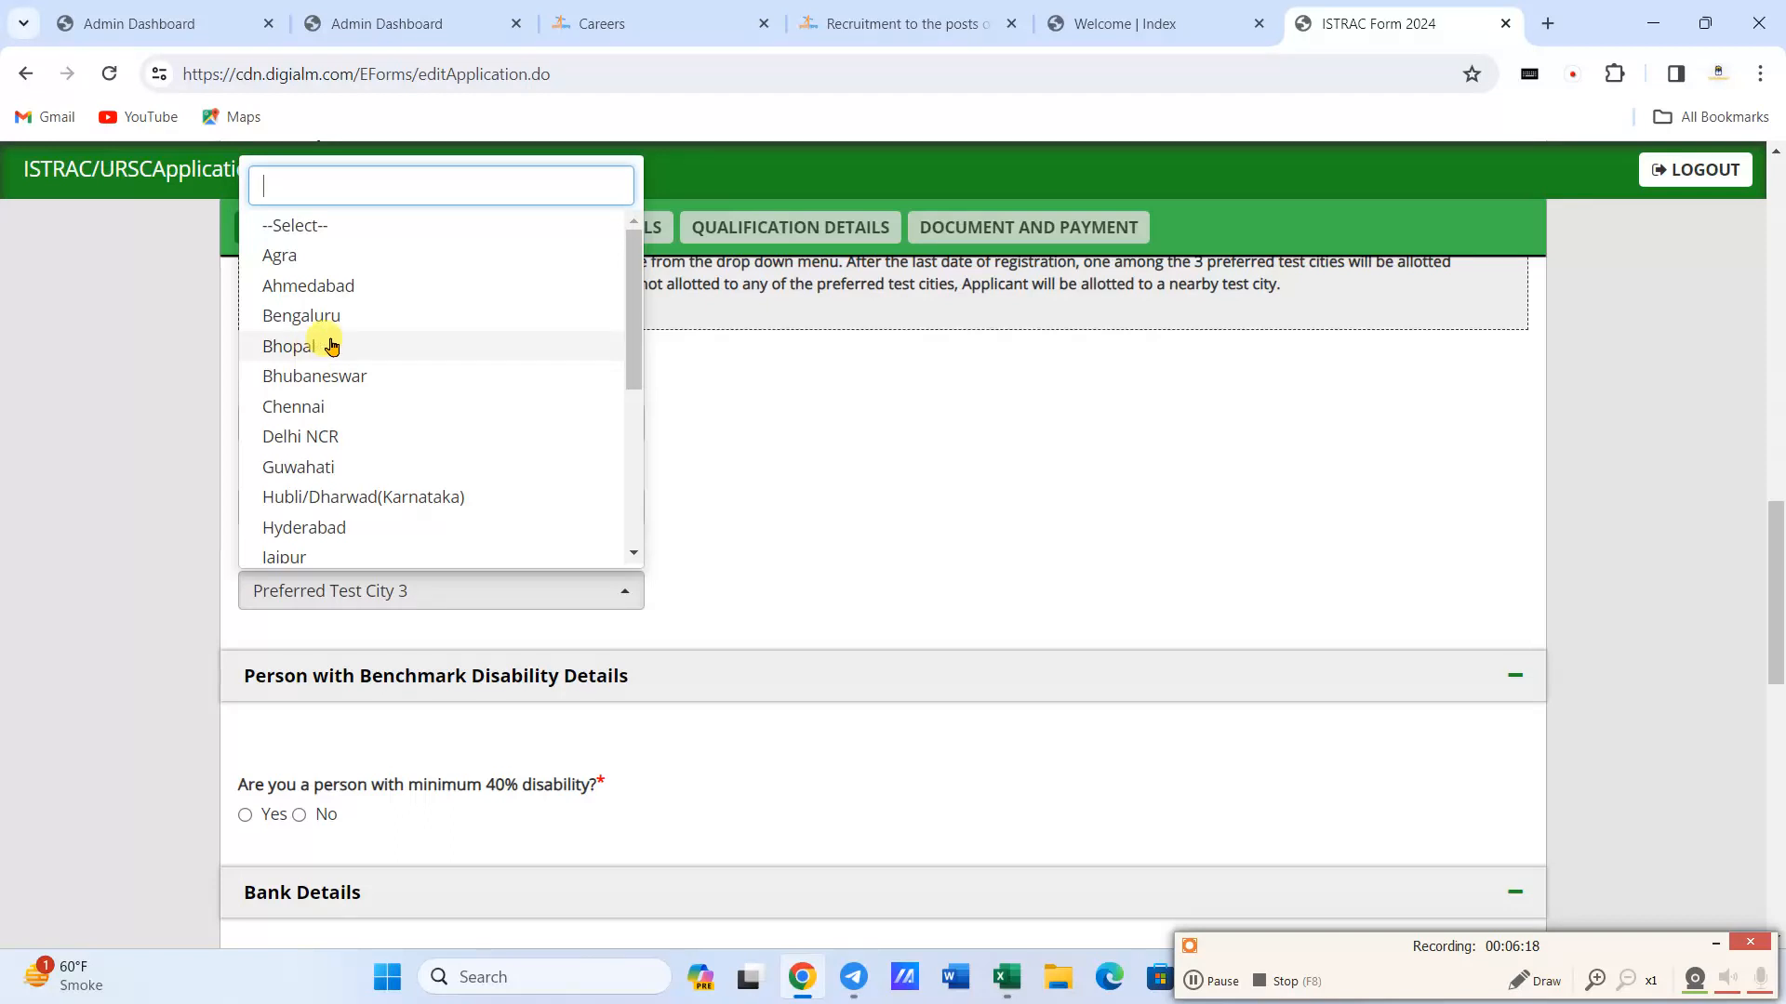
scroll(332, 346, "down", 2)
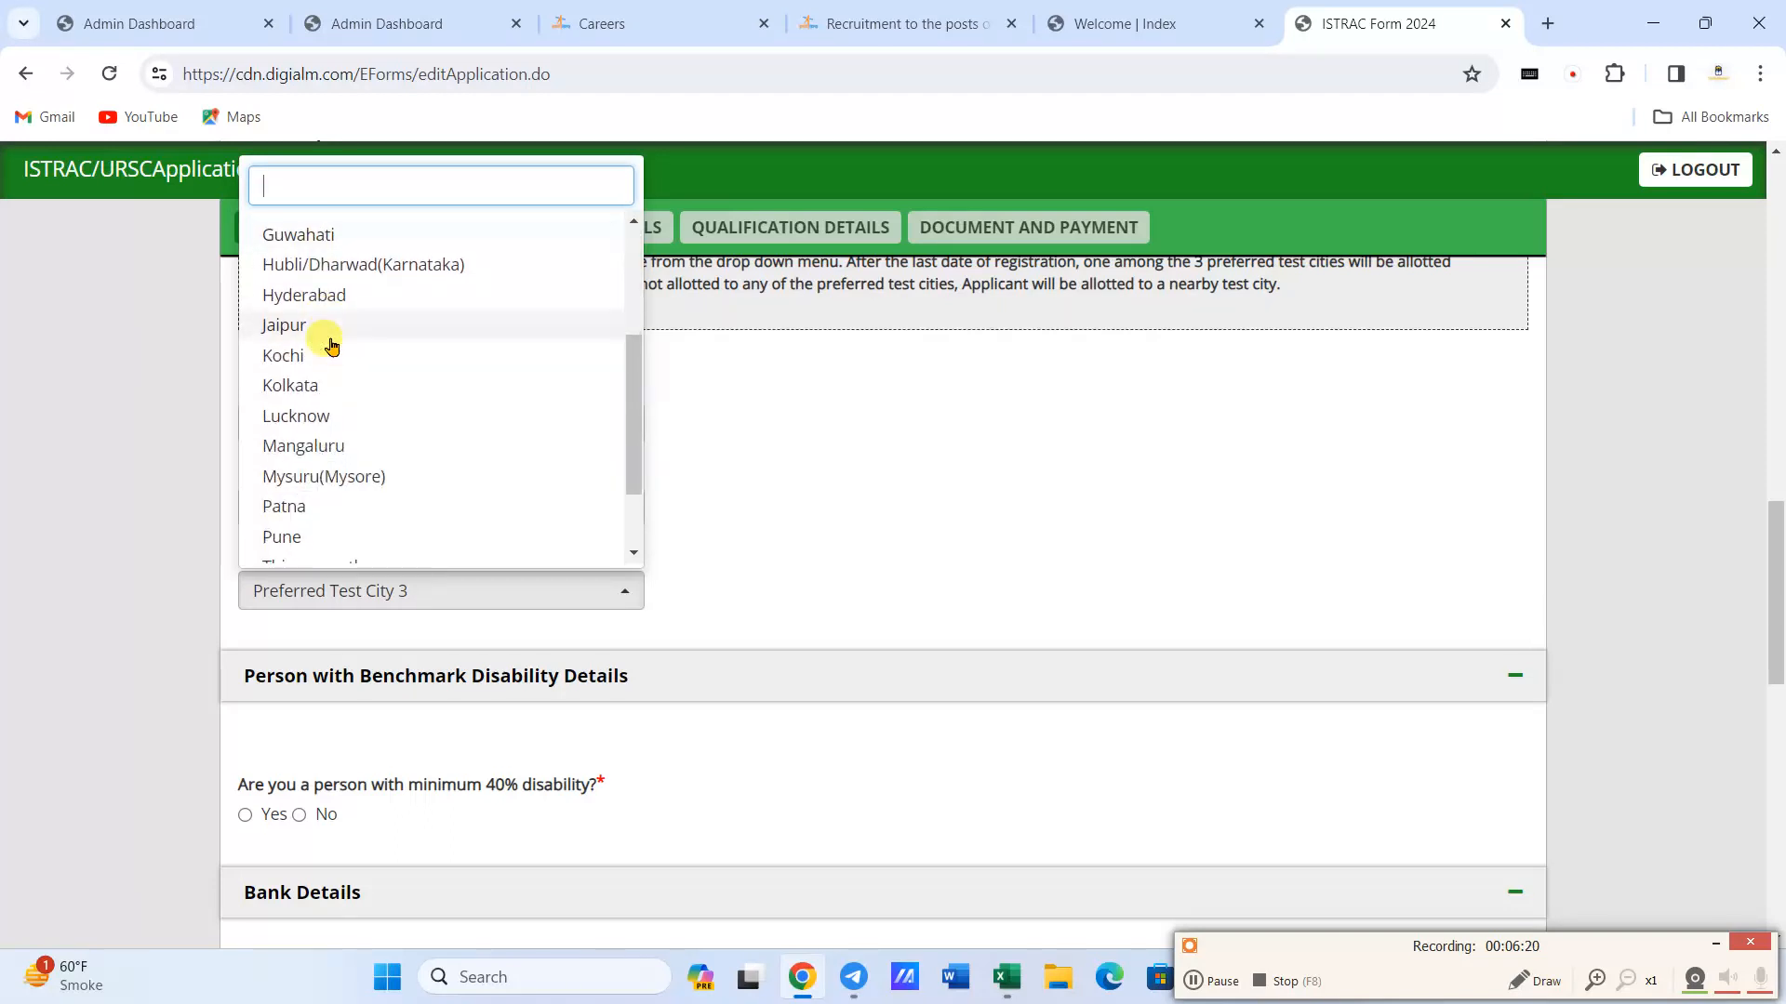
scroll(332, 346, "down", 2)
scroll(332, 346, "down", 1)
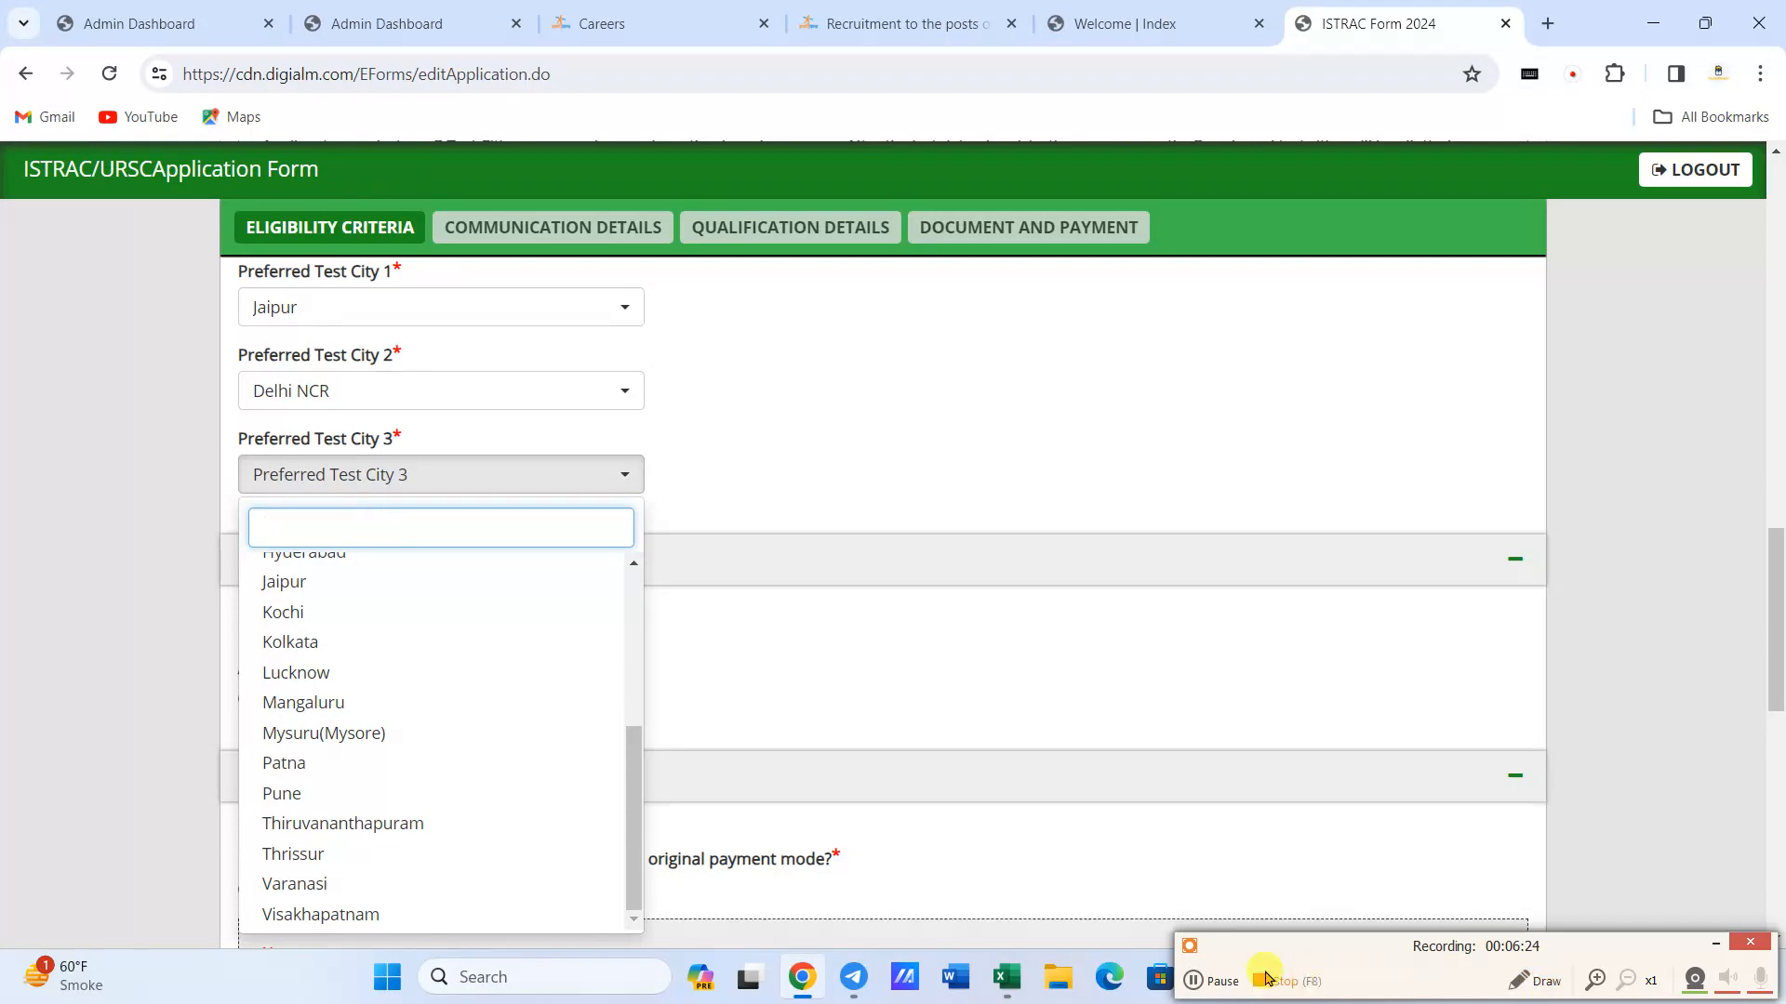
left_click(1194, 981)
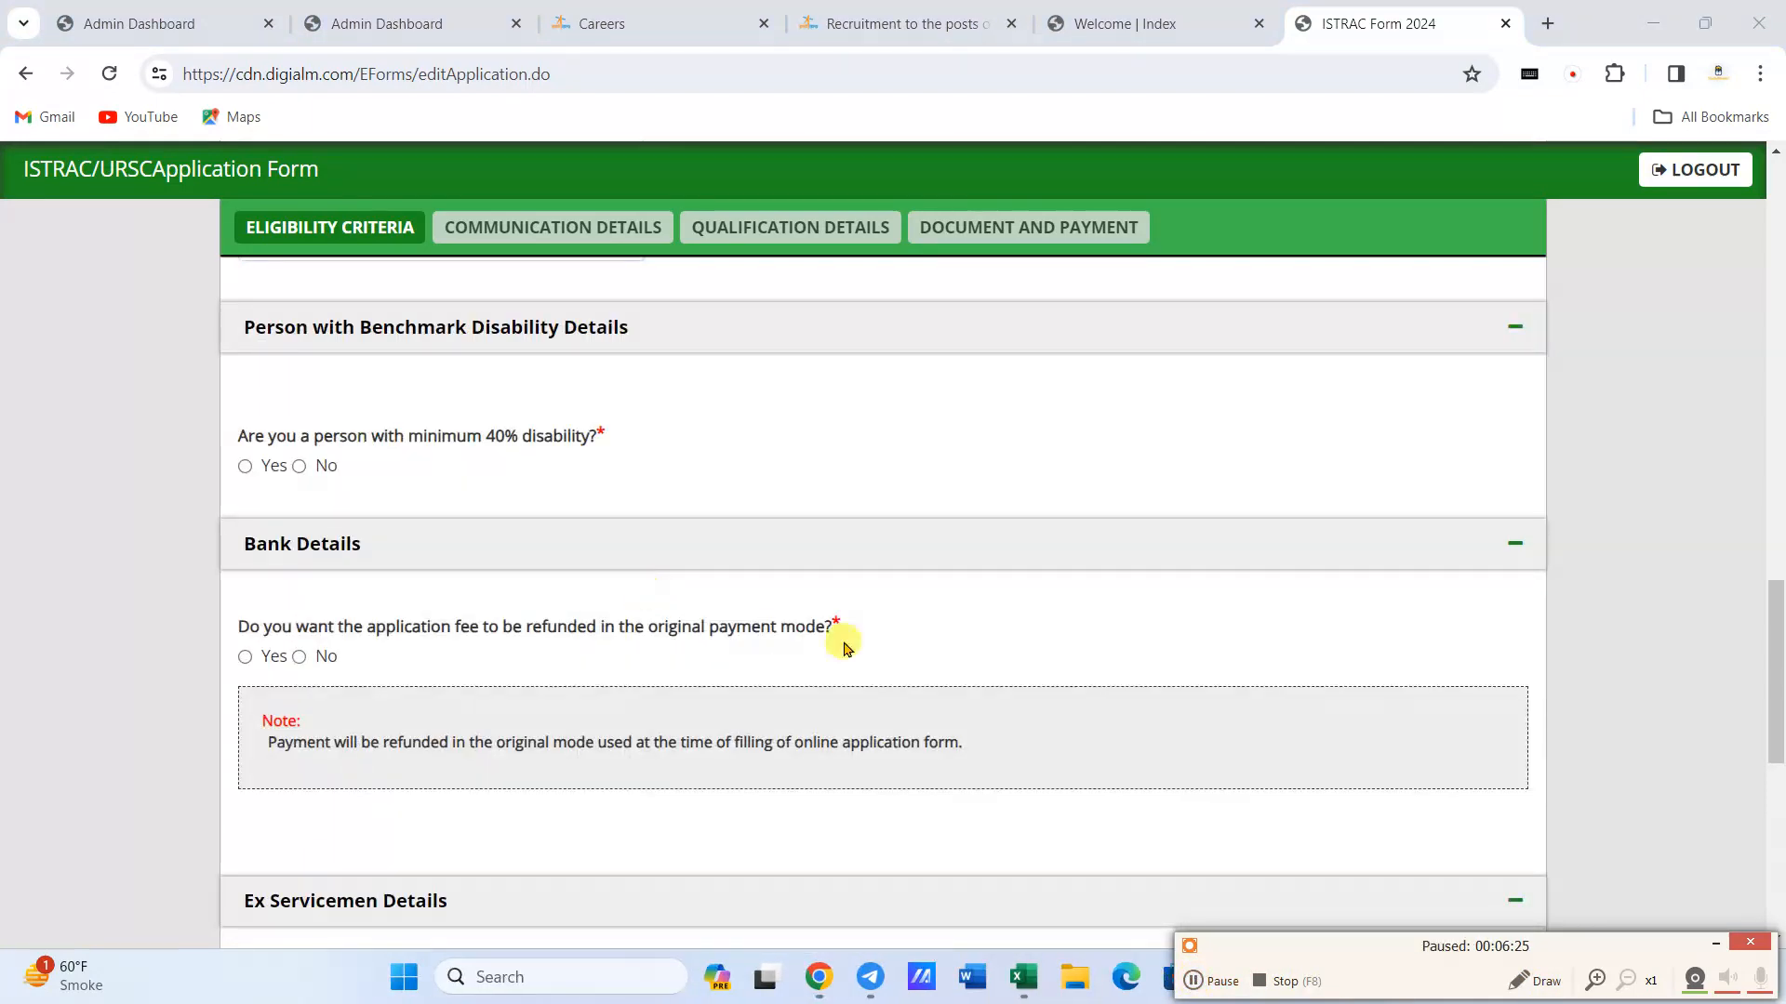
scroll(634, 636, "up", 1)
scroll(631, 636, "up", 3)
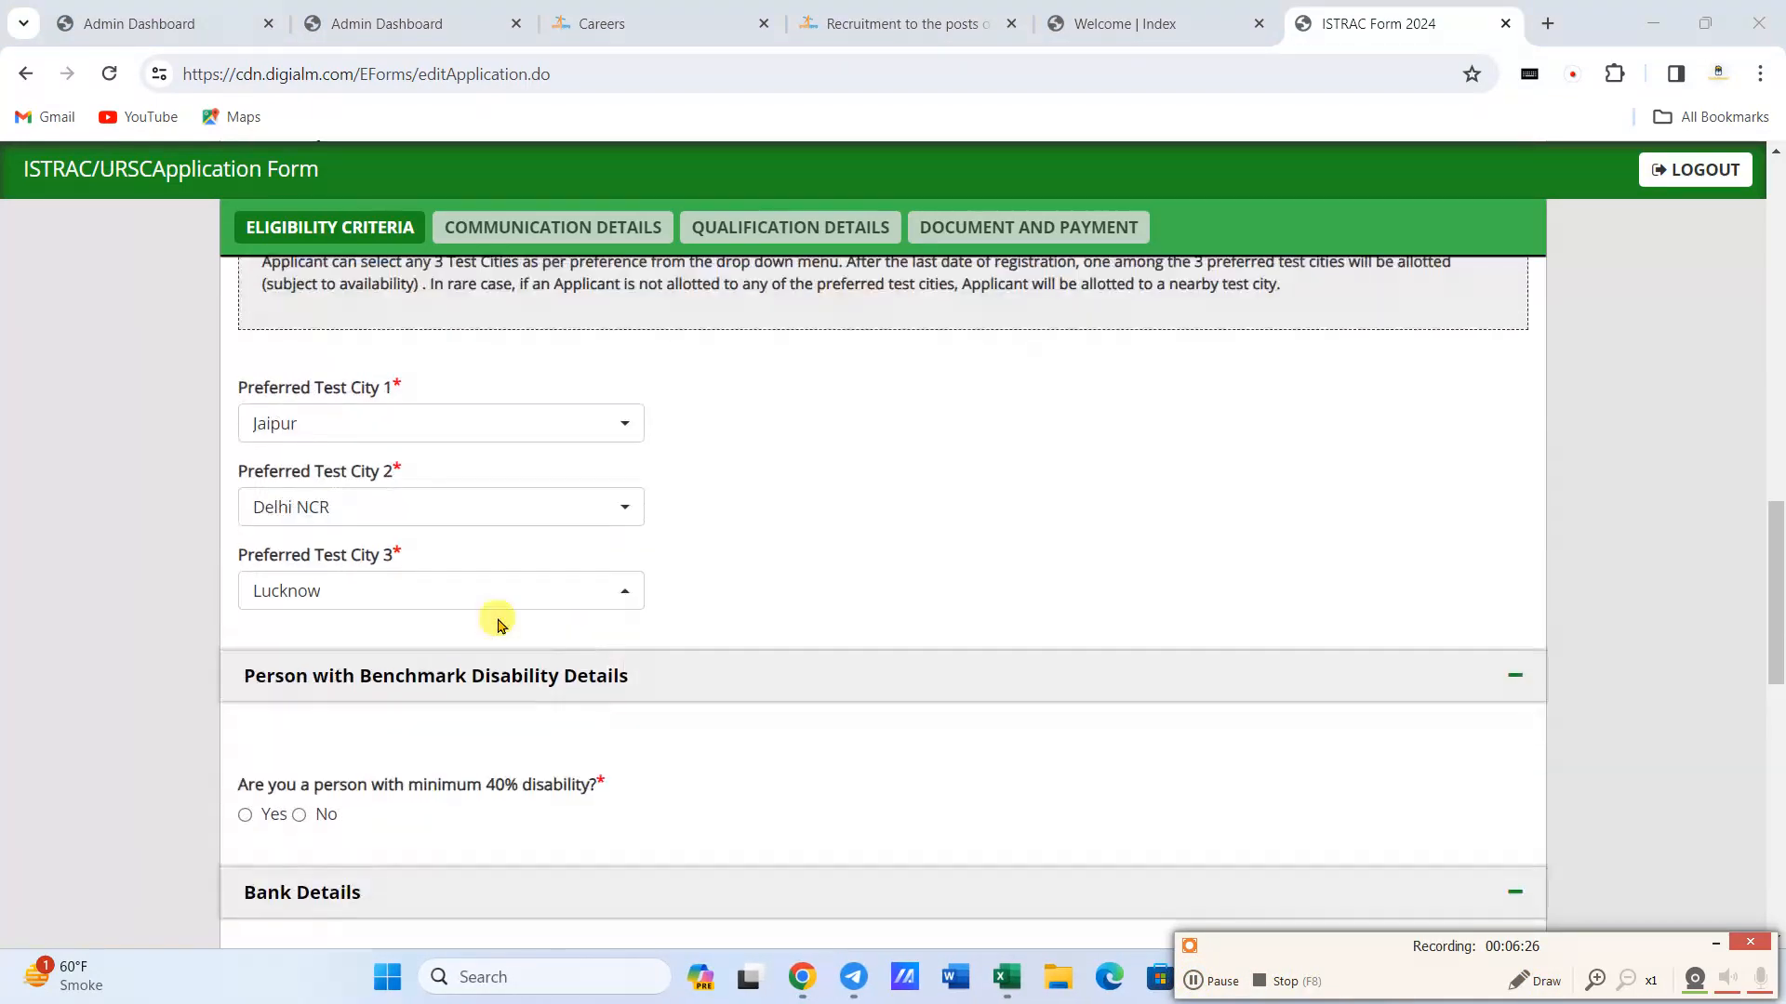
- Answer No to the minimum 40% disability question and Yes to refunding the application fee in the original payment mode
scroll(321, 519, "down", 3)
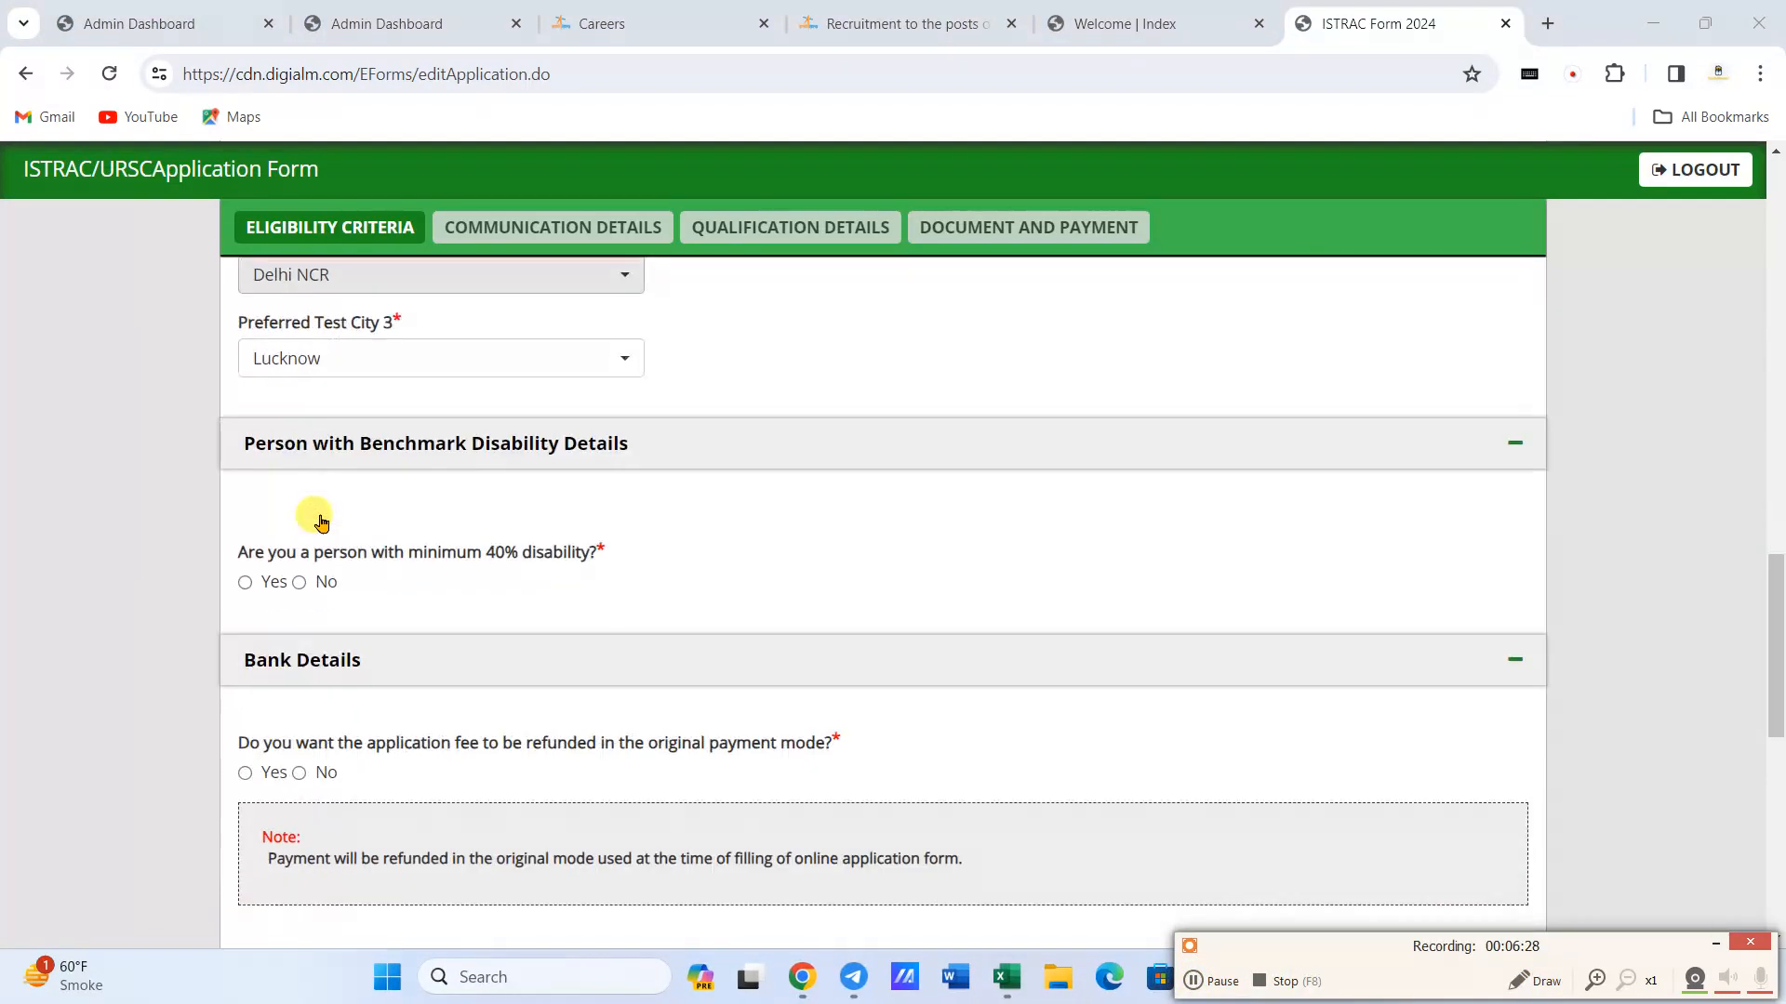
left_click(298, 583)
scroll(399, 570, "down", 3)
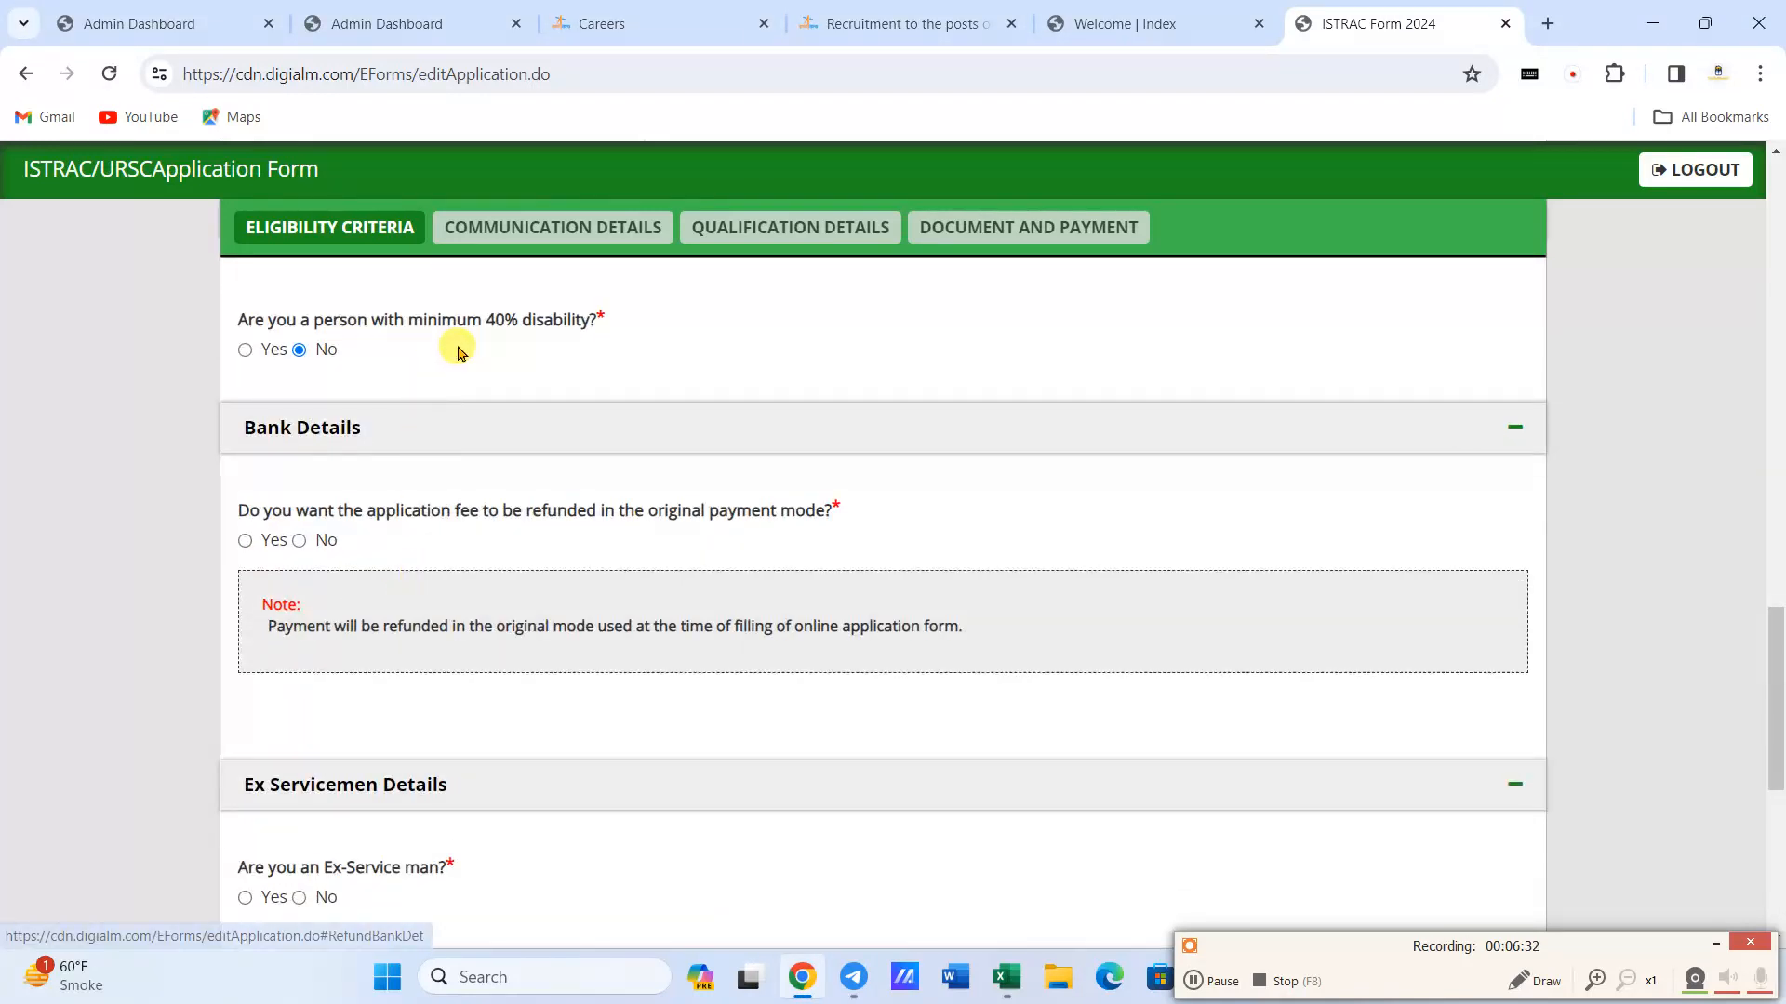
scroll(299, 426, "down", 1)
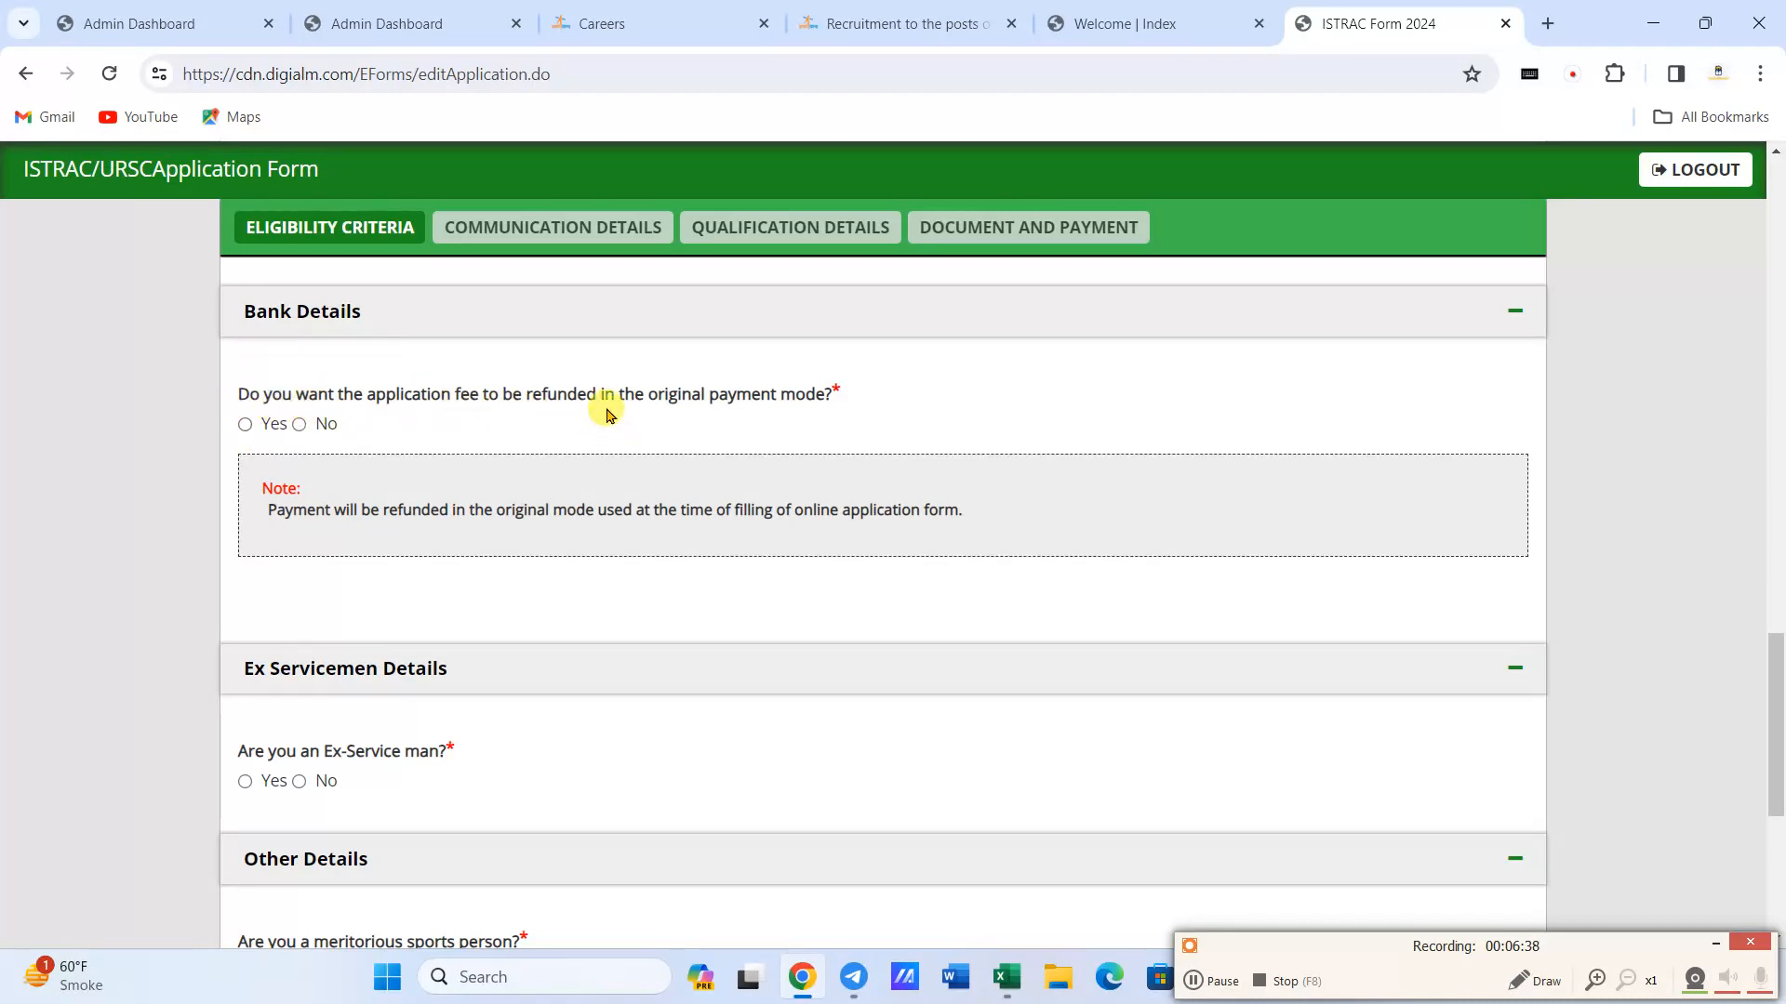
left_click(245, 425)
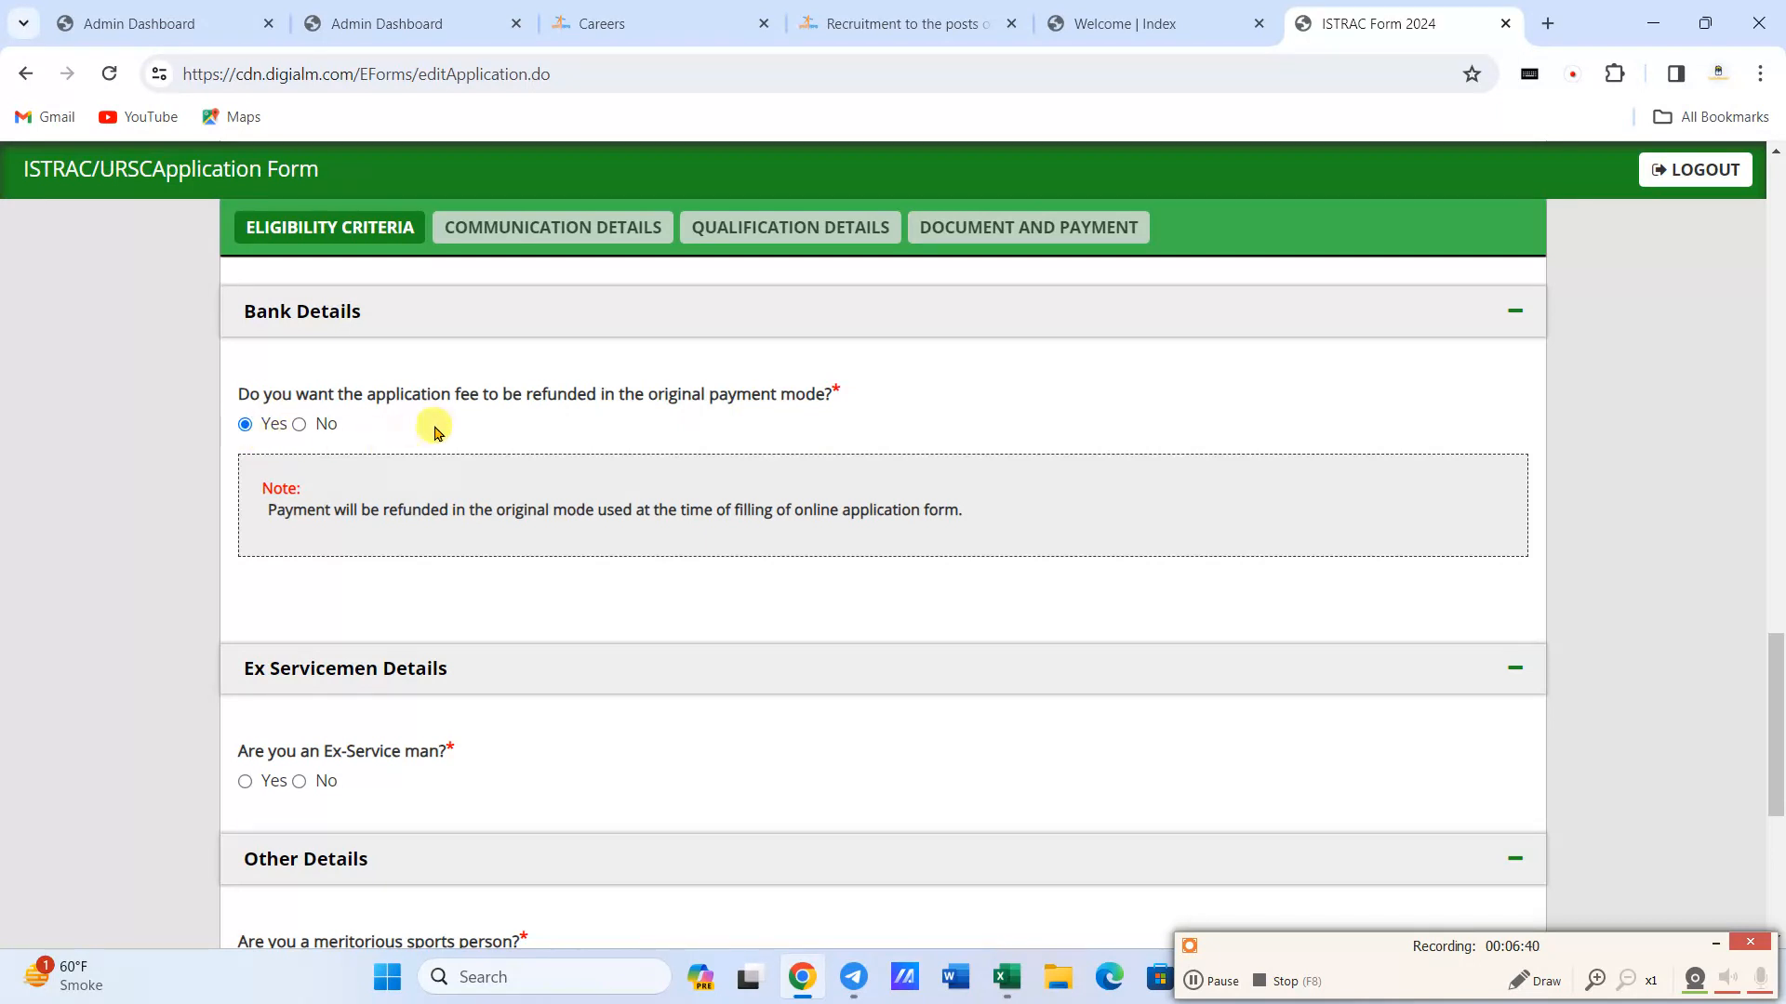
- Answer No to the ex-serviceman, meritorious sports person and Central Government employee questions
scroll(558, 484, "down", 3)
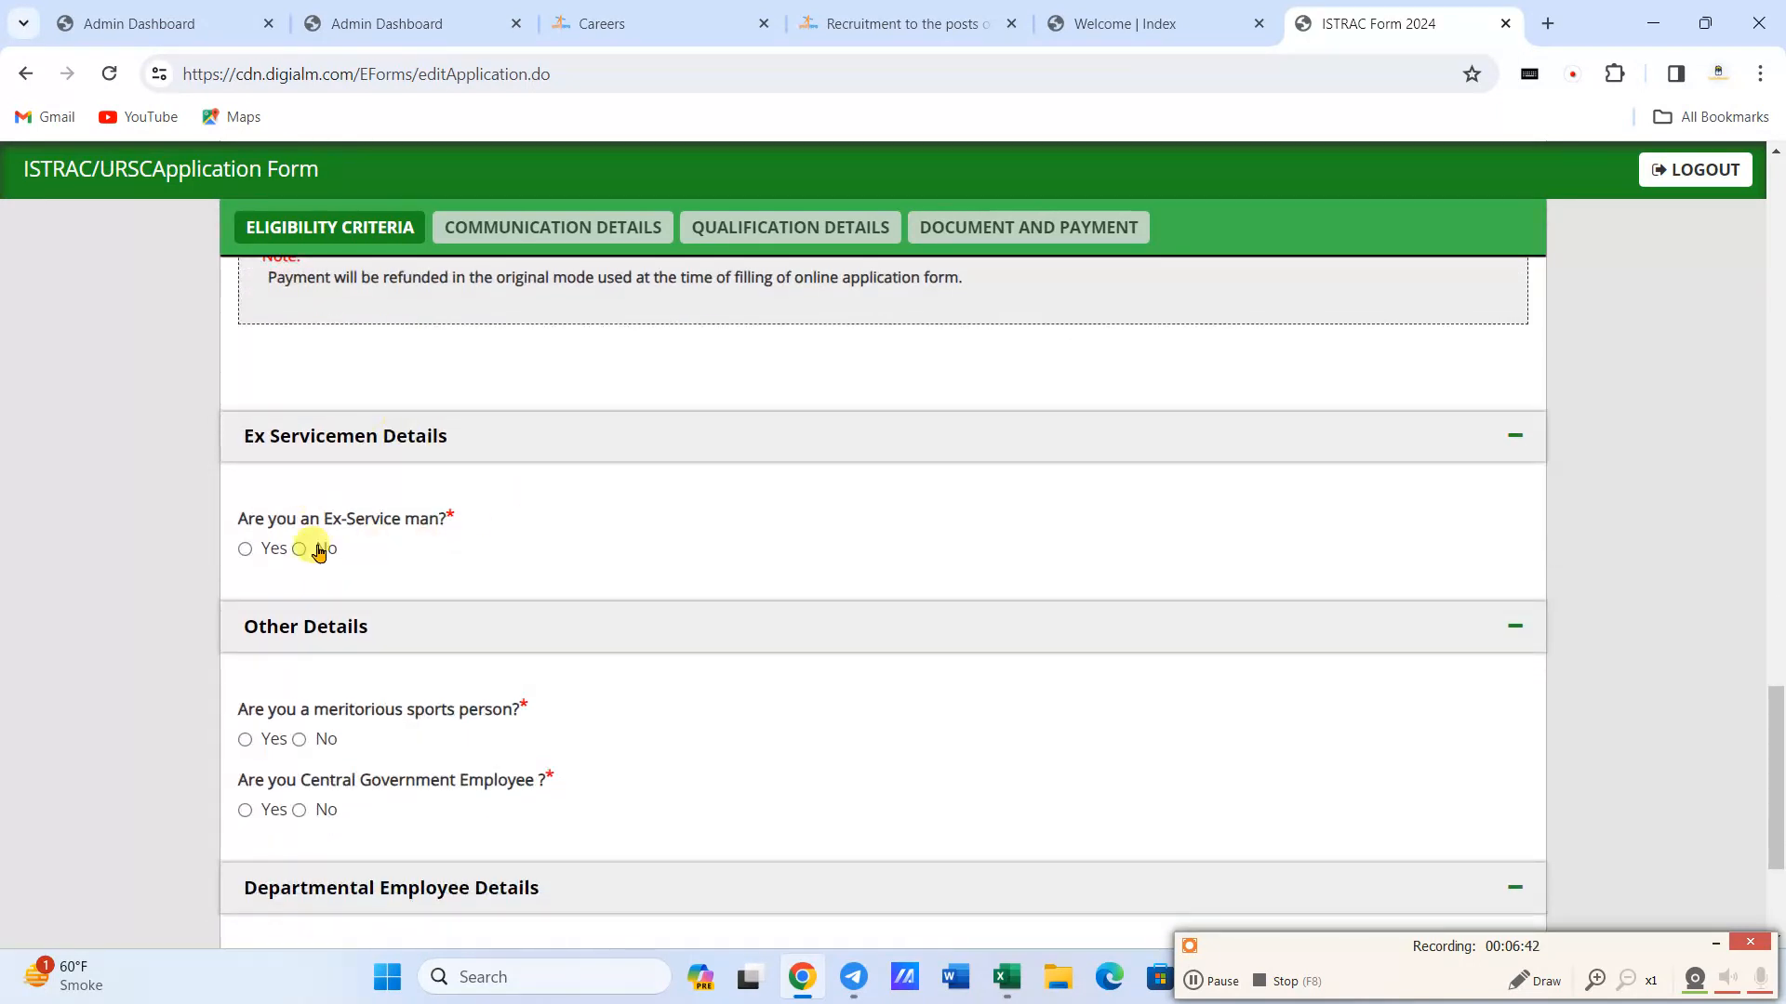
left_click(299, 550)
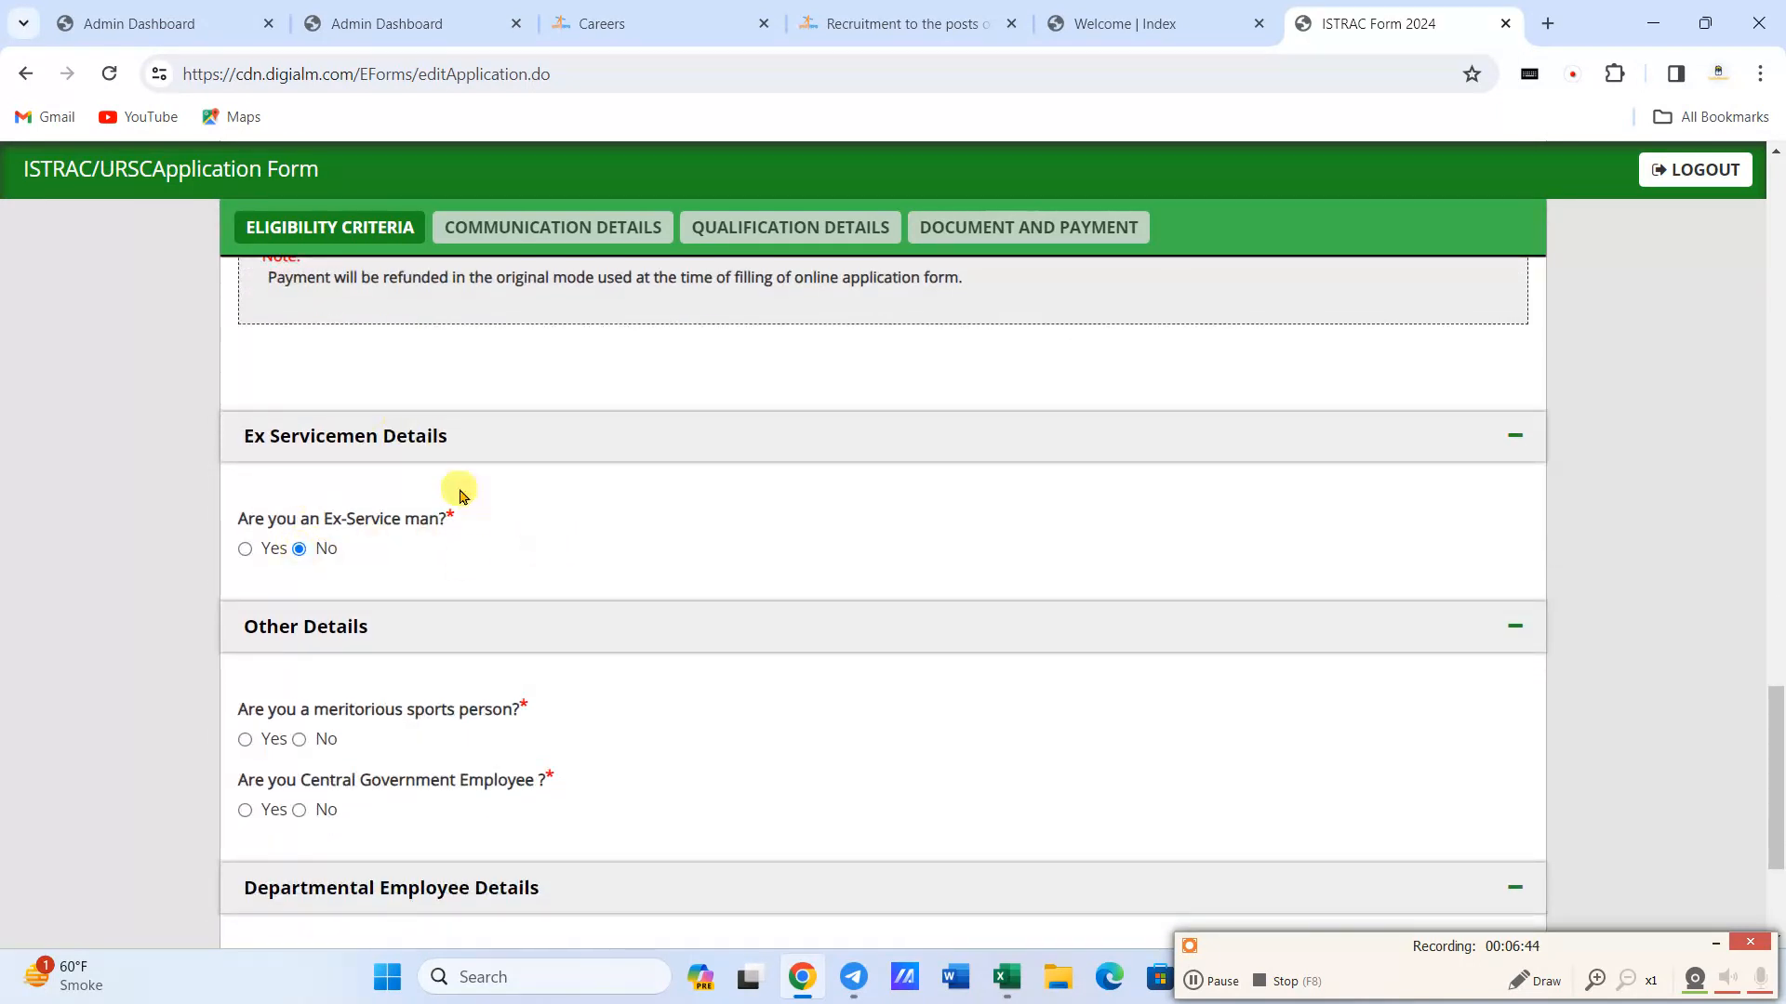
scroll(414, 564, "down", 1)
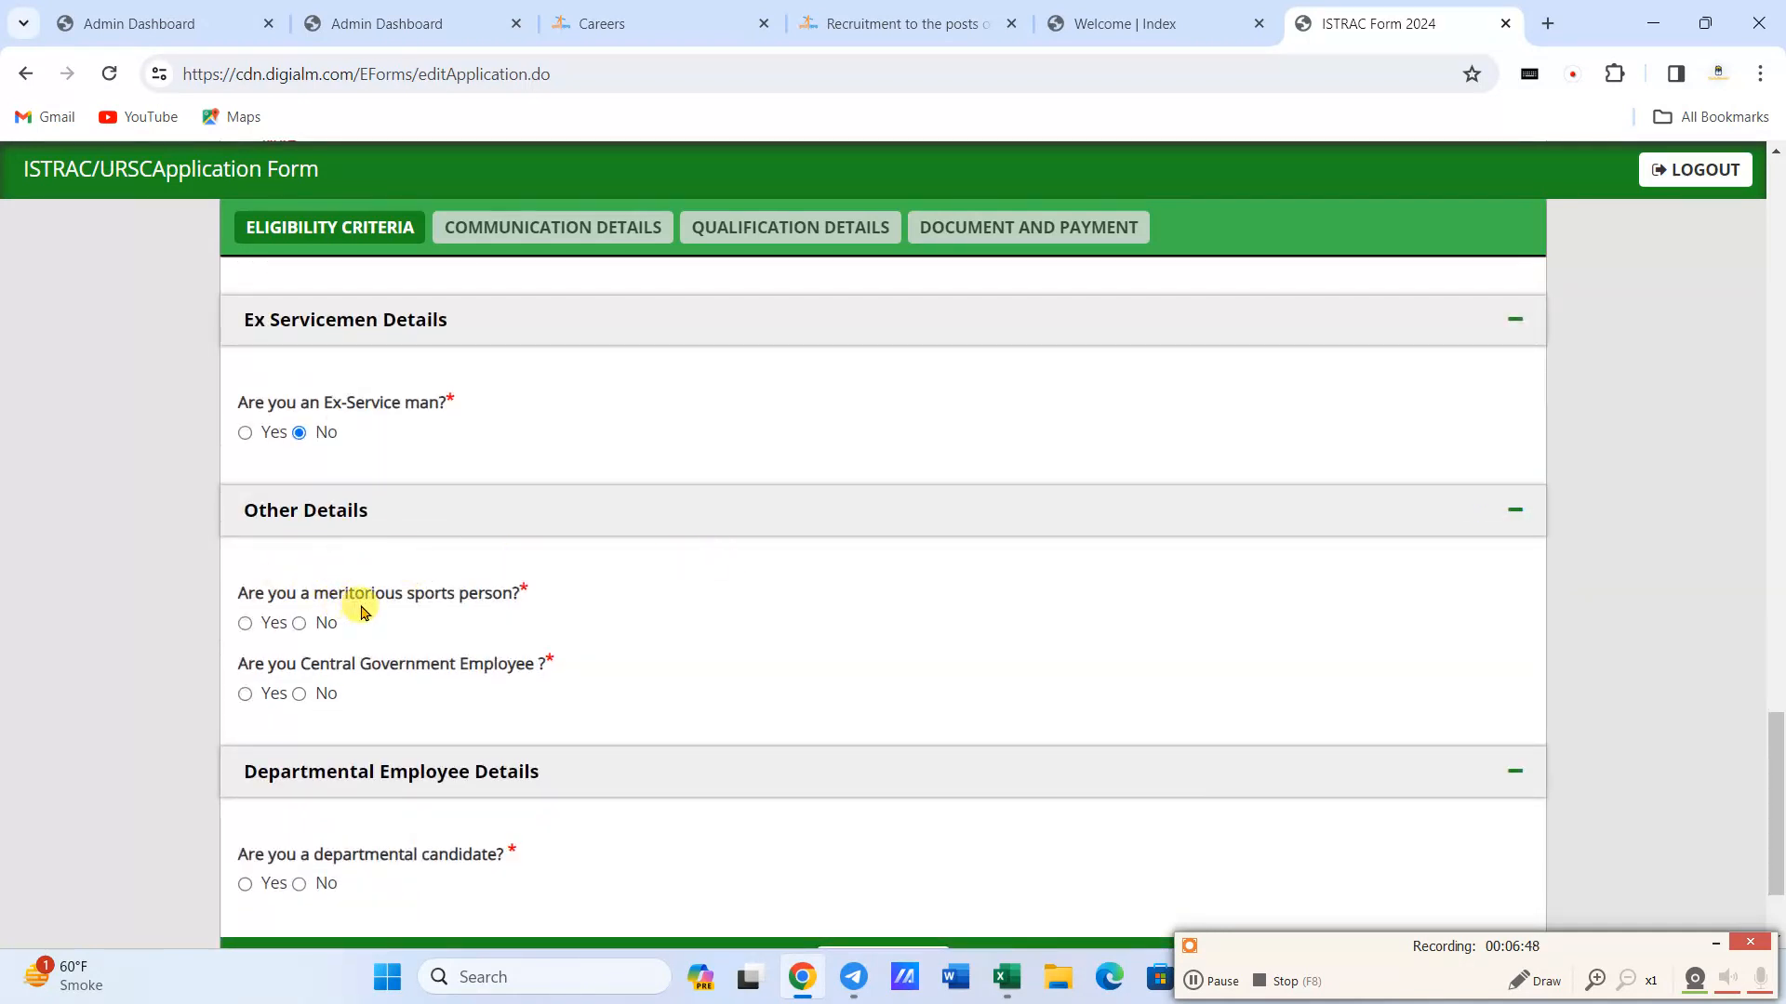
left_click(299, 624)
left_click(298, 693)
- Answer No to the departmental candidate question and save the eligibility criteria to continue to the communication details
scroll(382, 692, "down", 2)
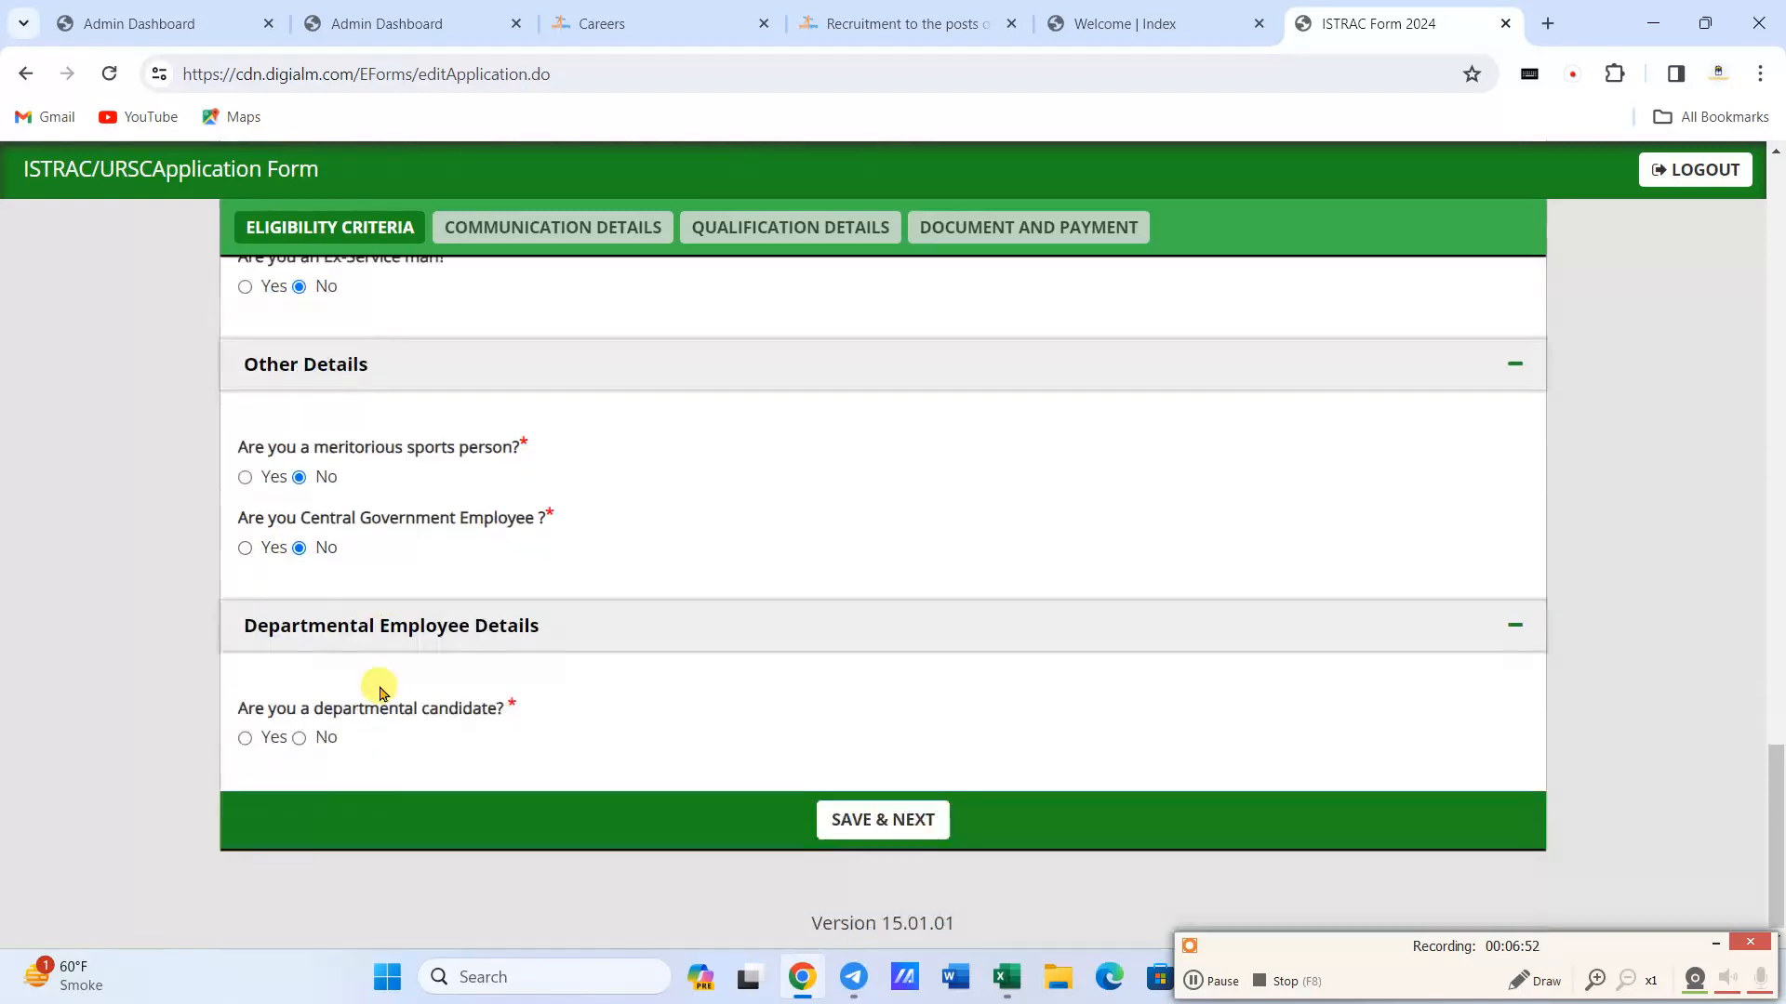
left_click(298, 738)
left_click(917, 818)
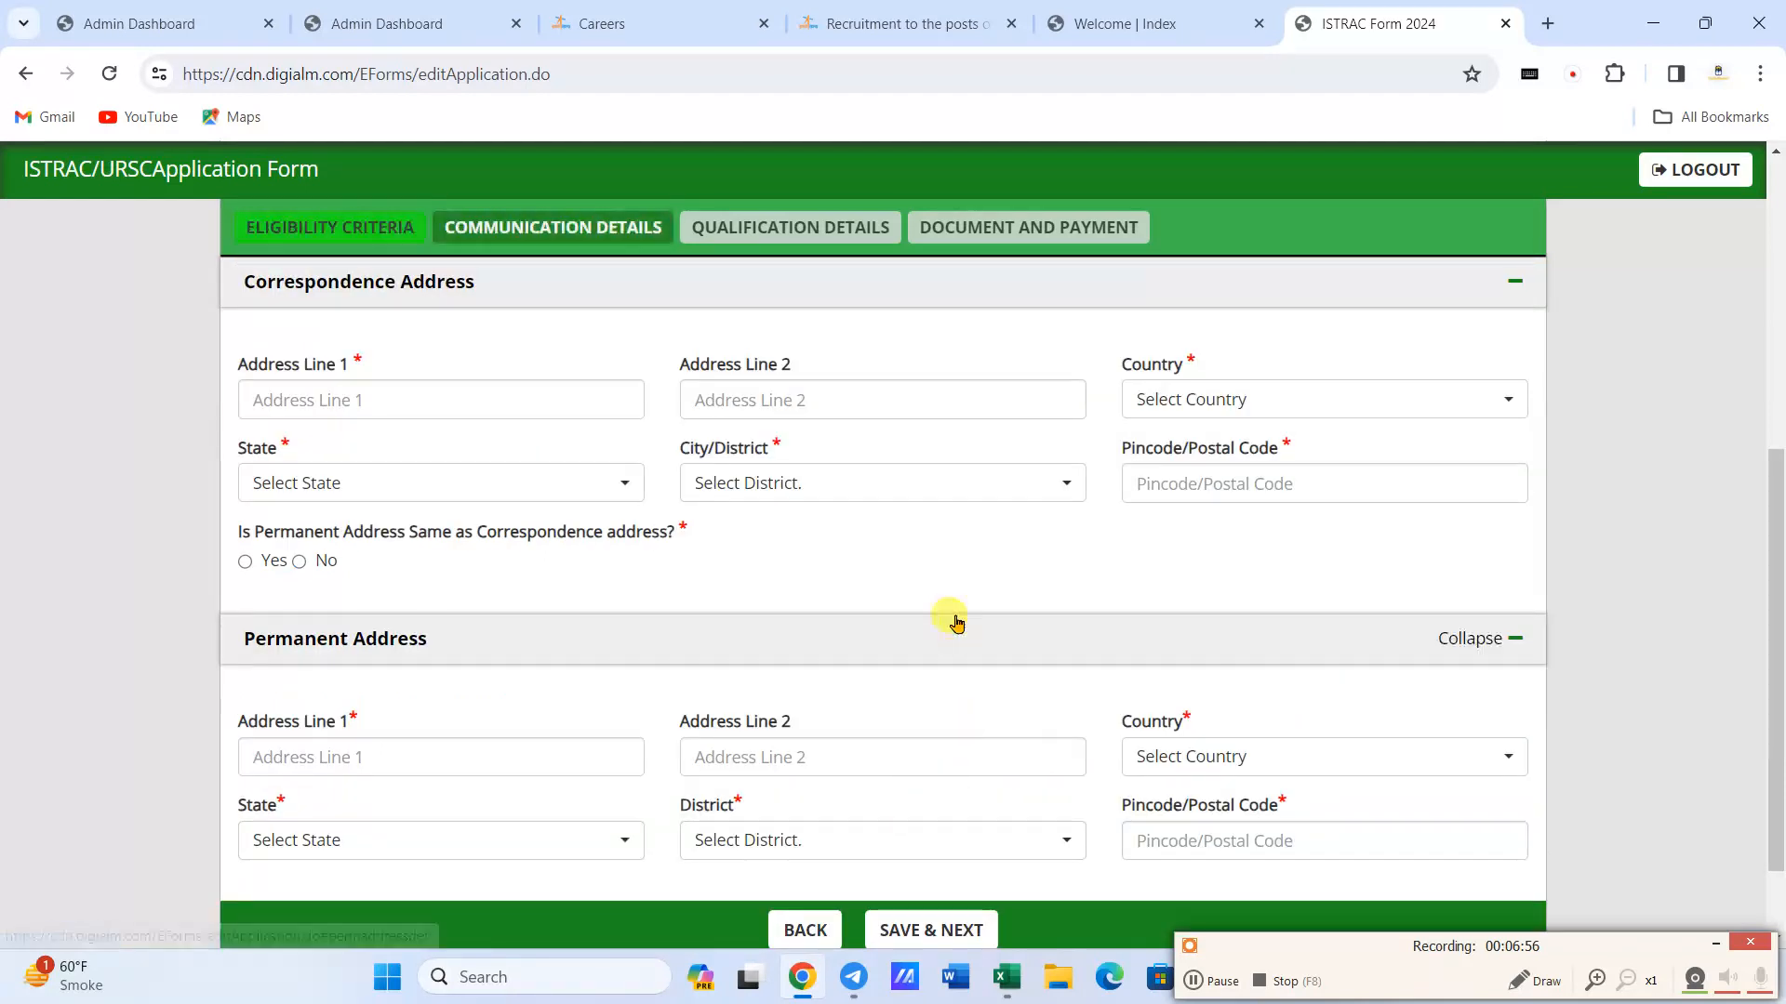
- Enter the applicant's first and second address lines in the correspondence address
left_click(341, 399)
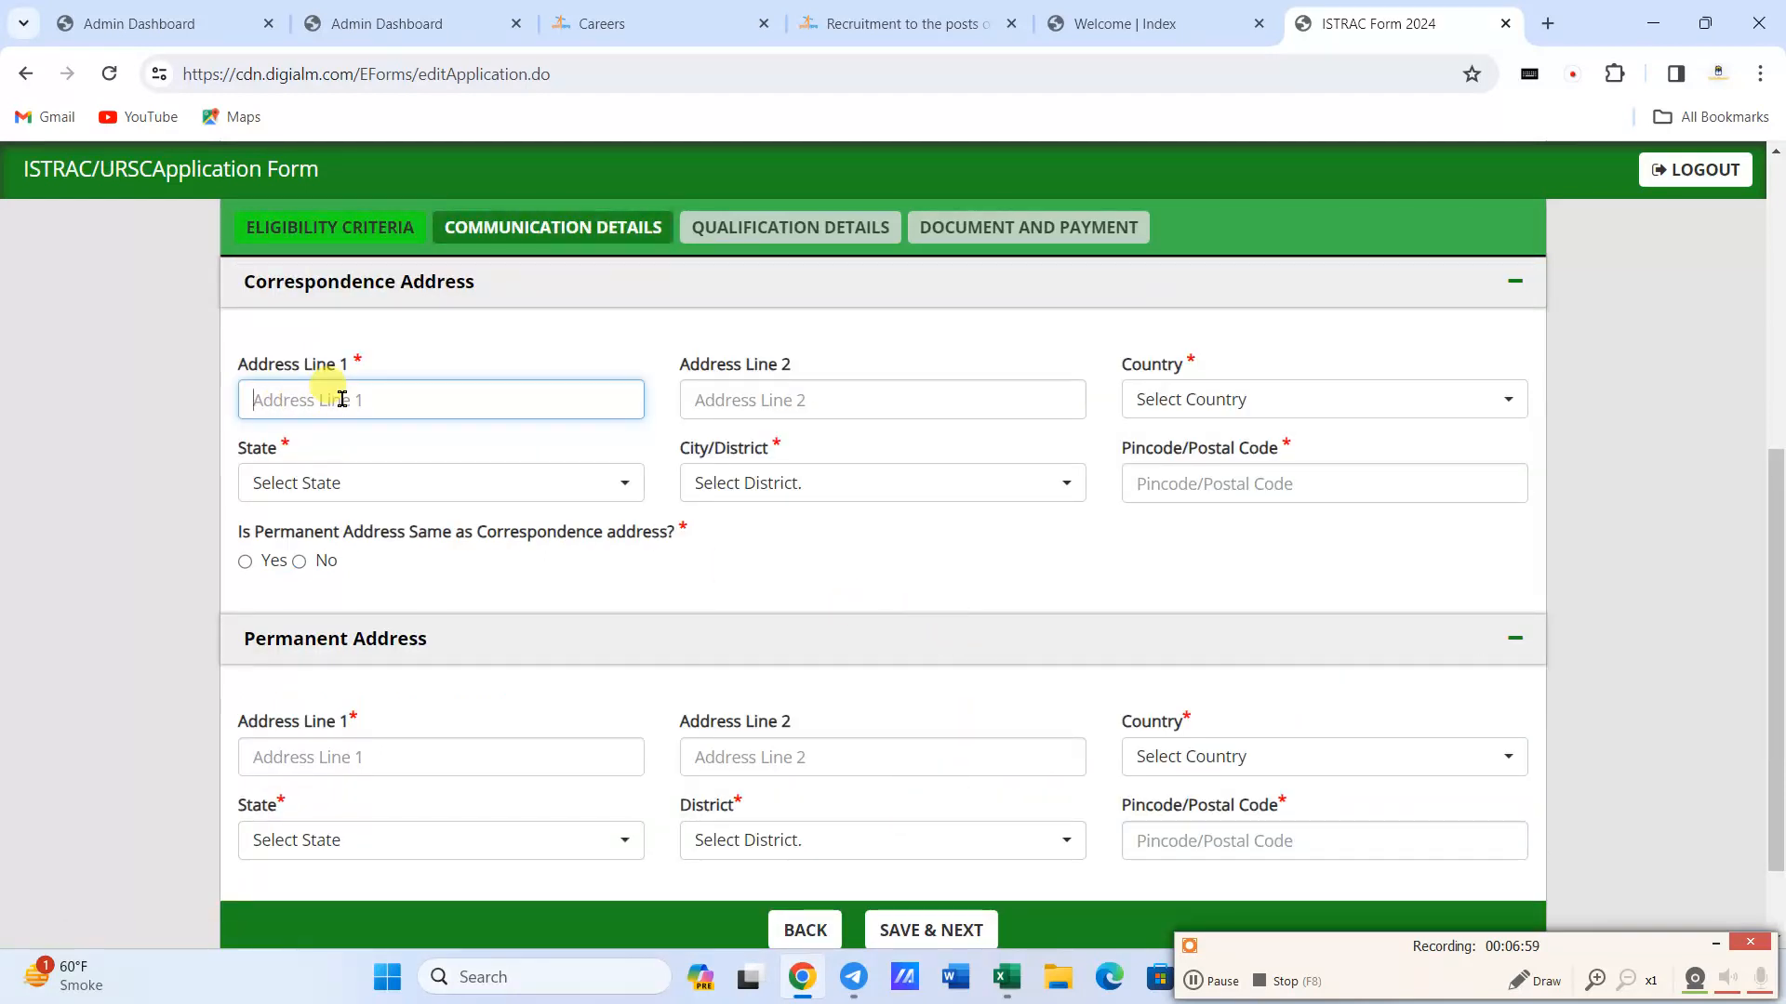
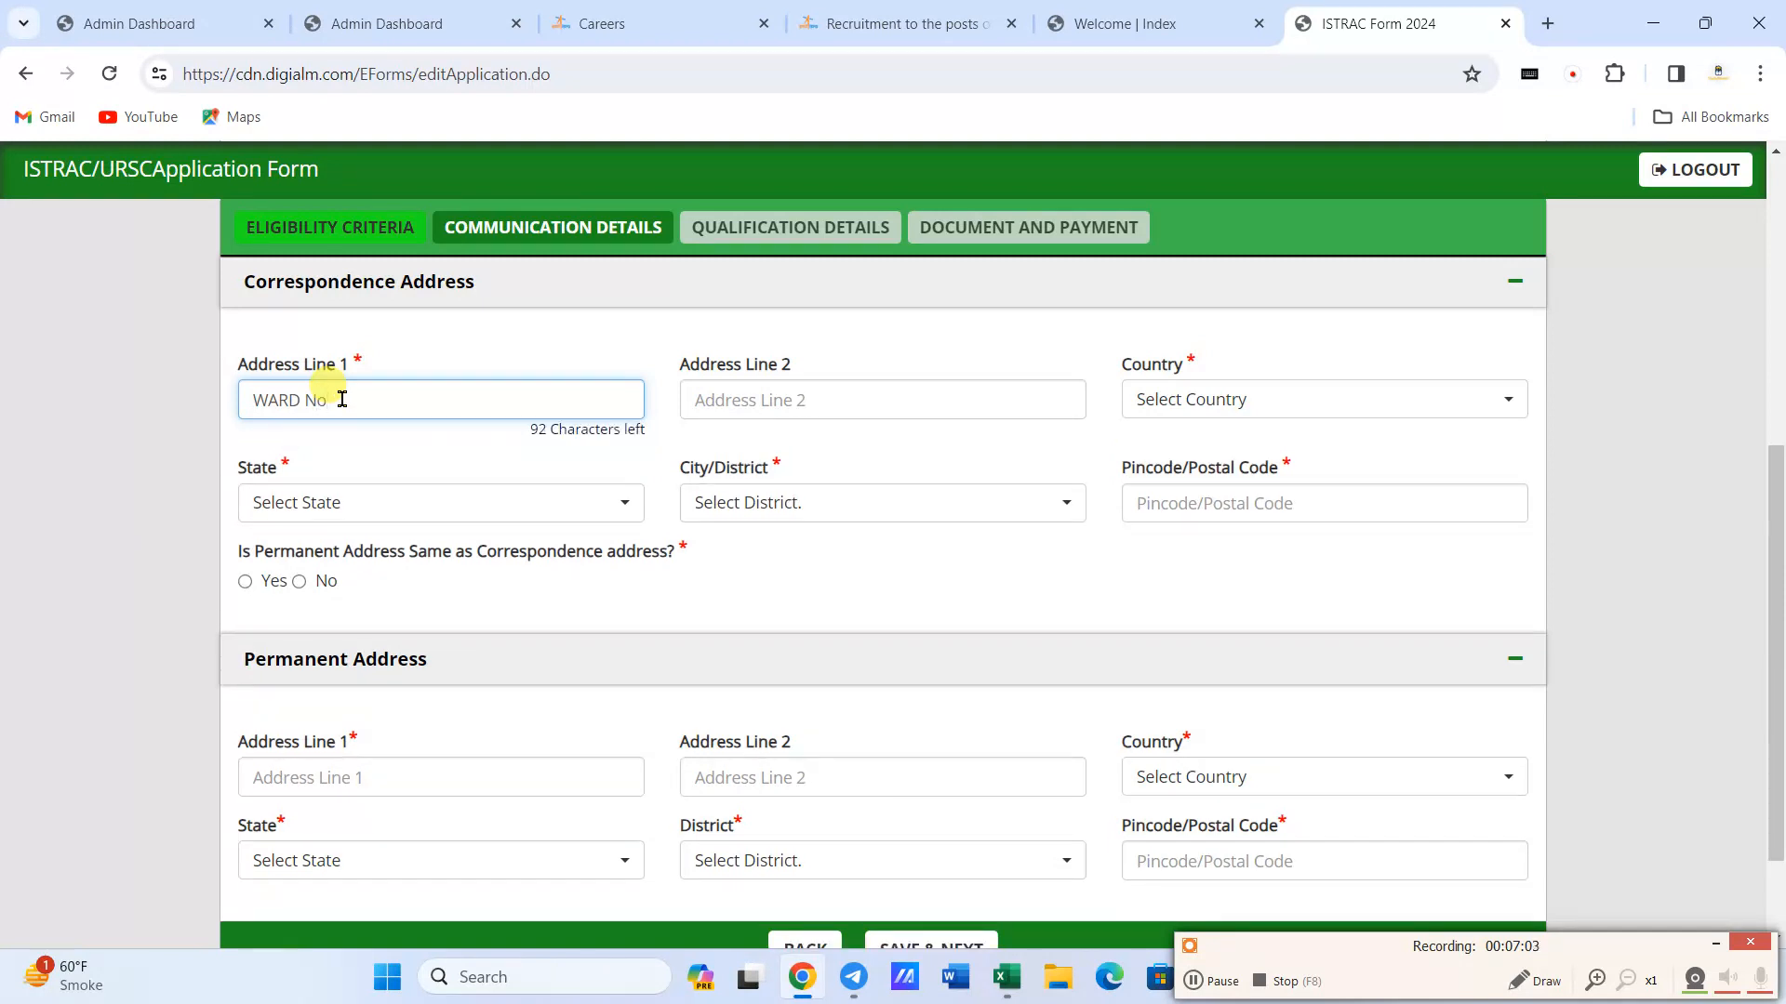
key("Tab")
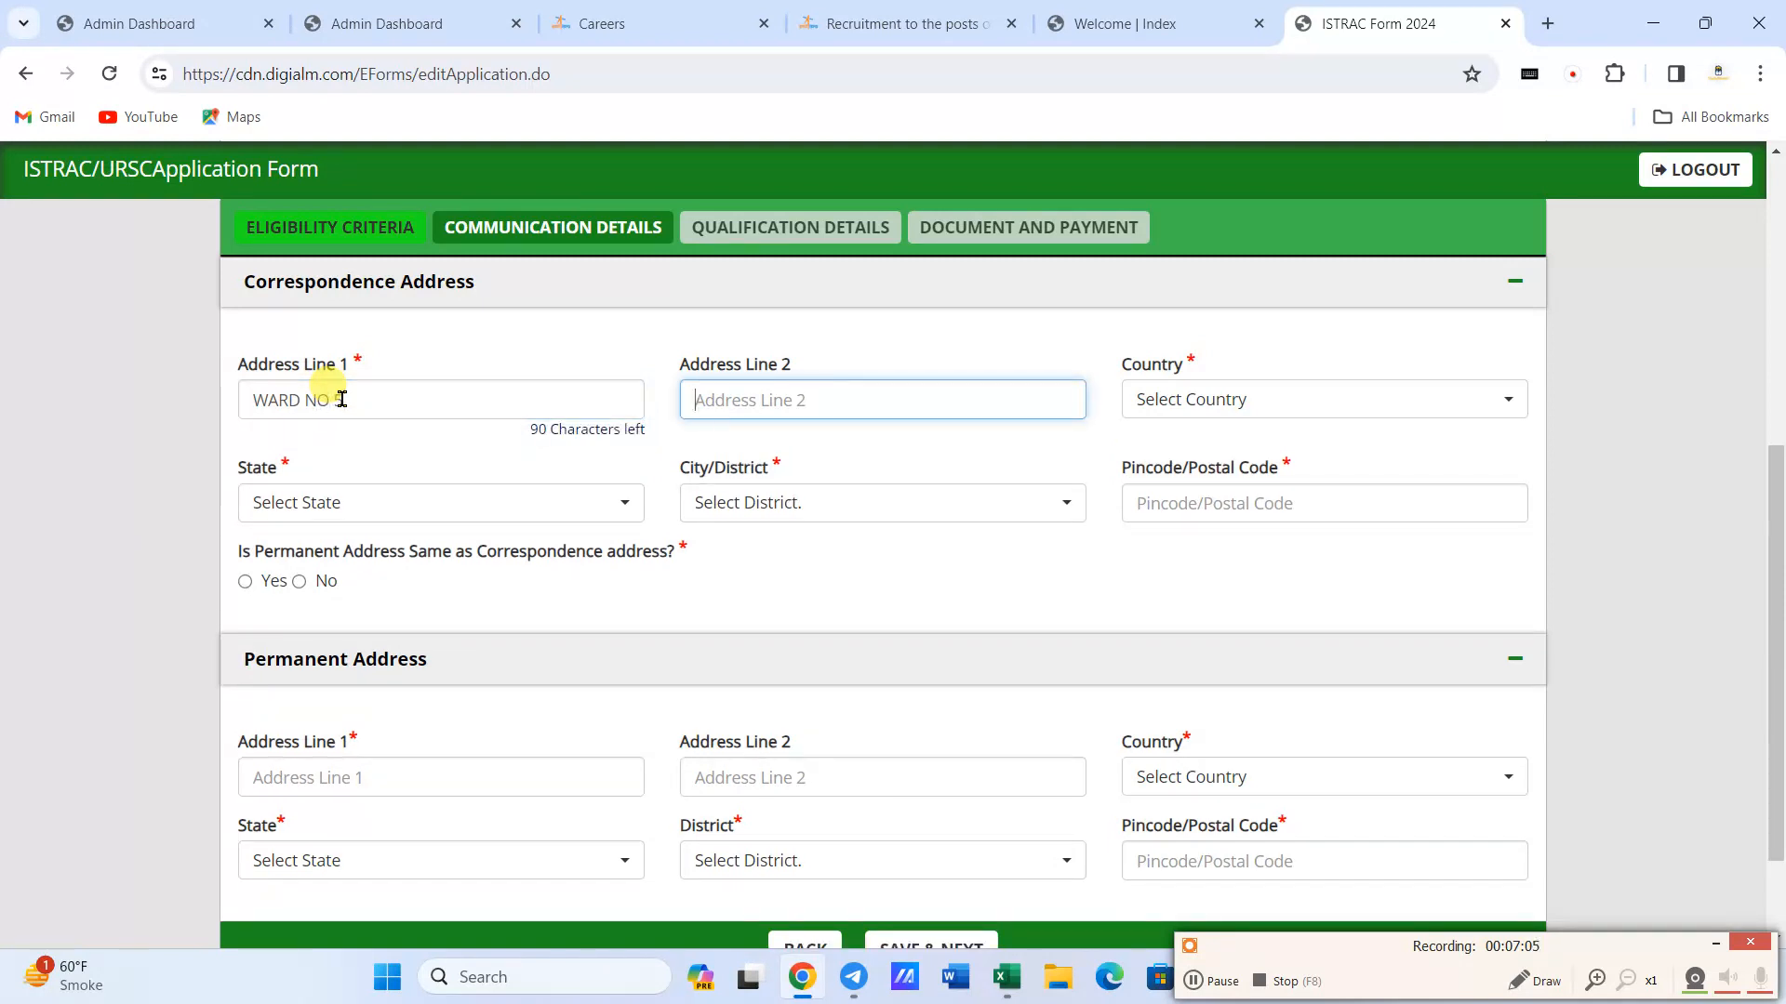
key("Tab")
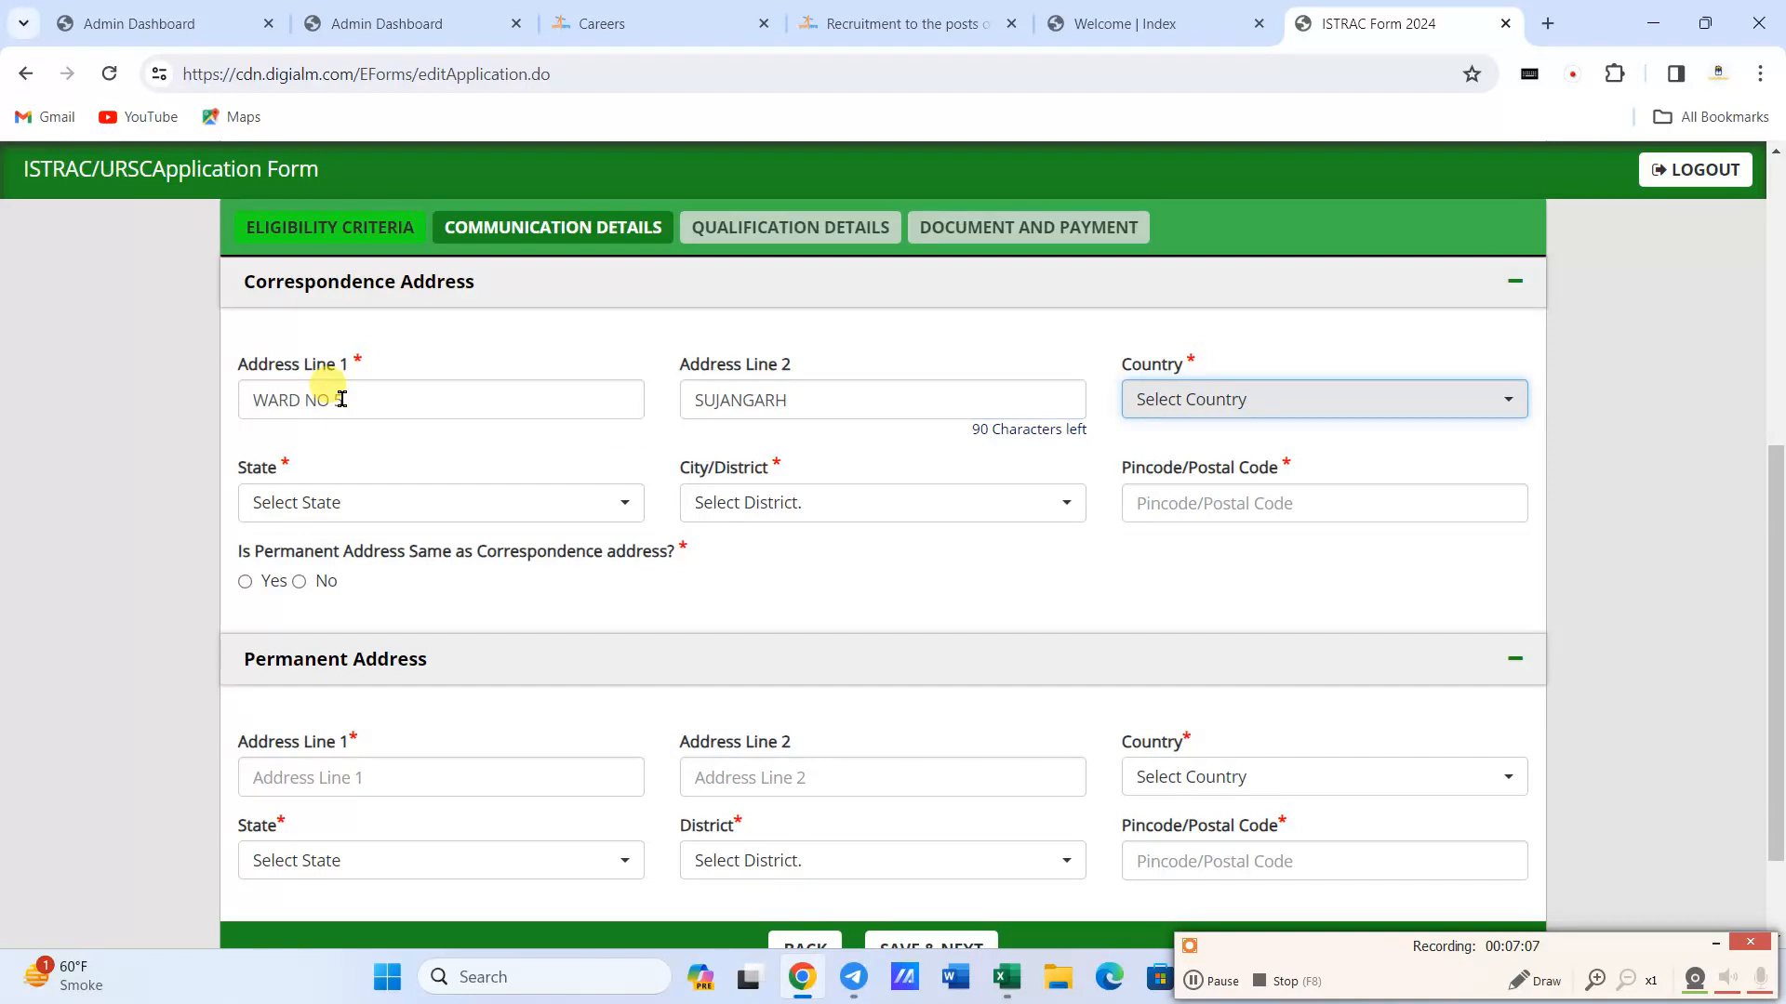
- Set the correspondence address country to India and choose the applicant's state and district
left_click(1240, 399)
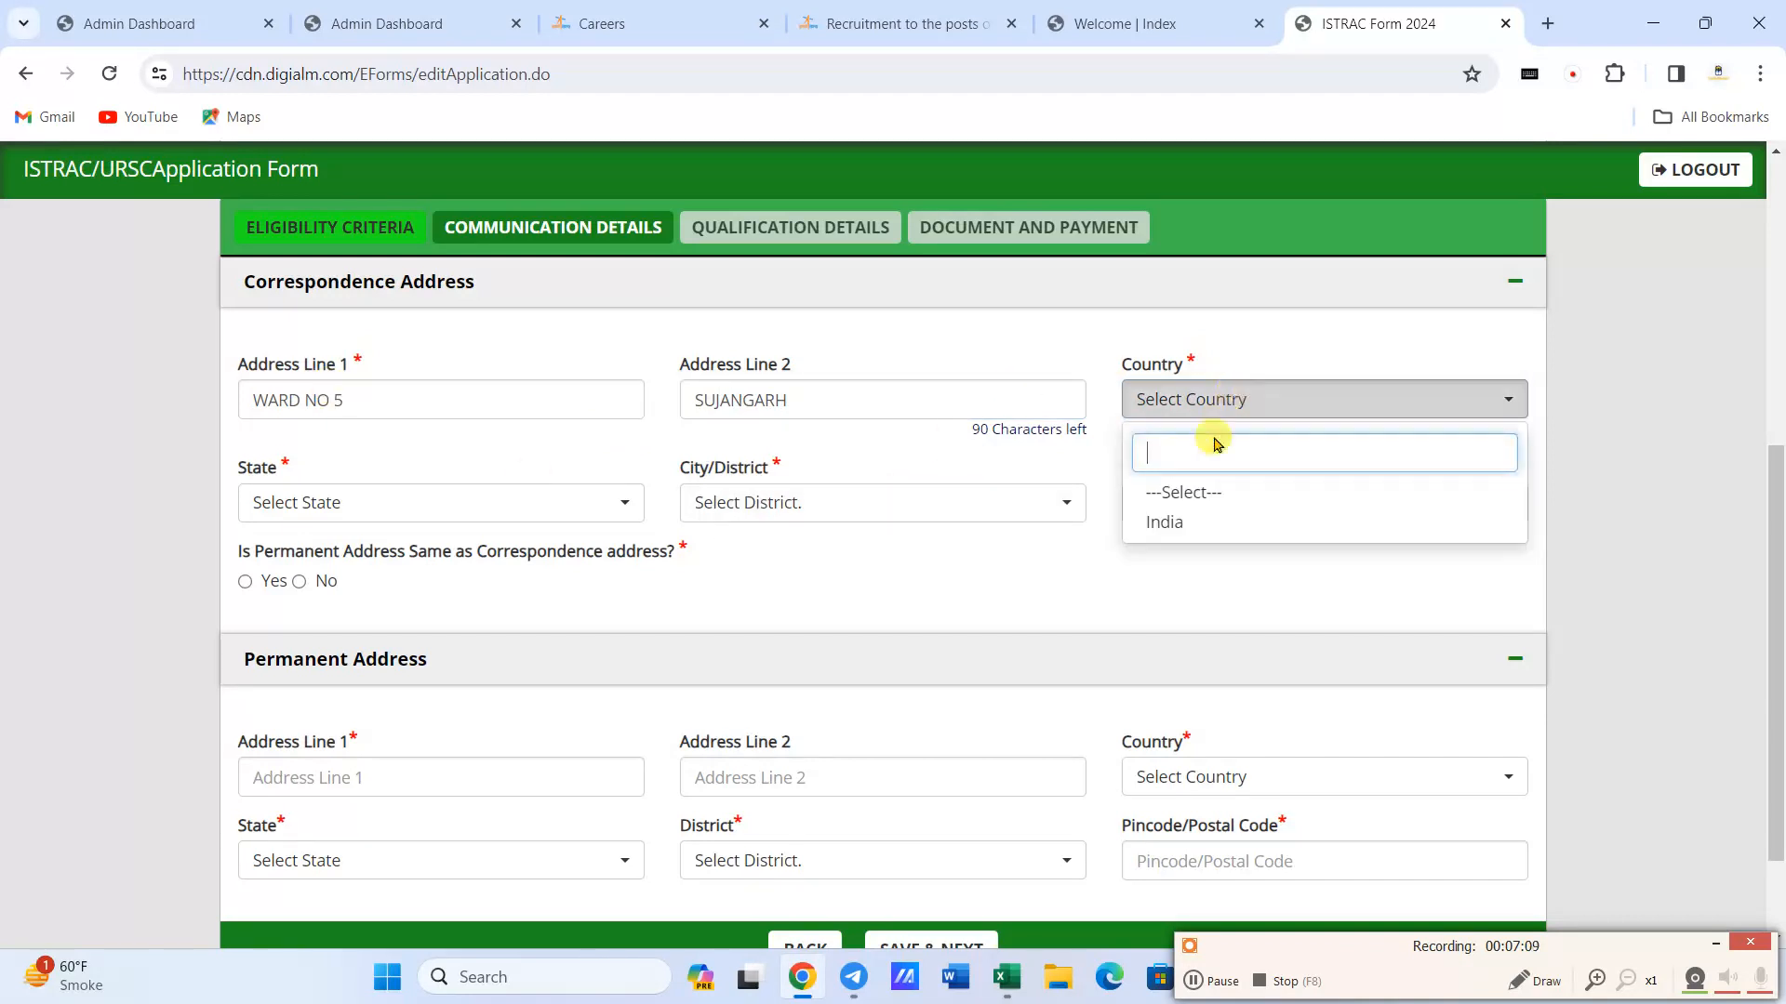
left_click(1189, 522)
left_click(316, 502)
type("r")
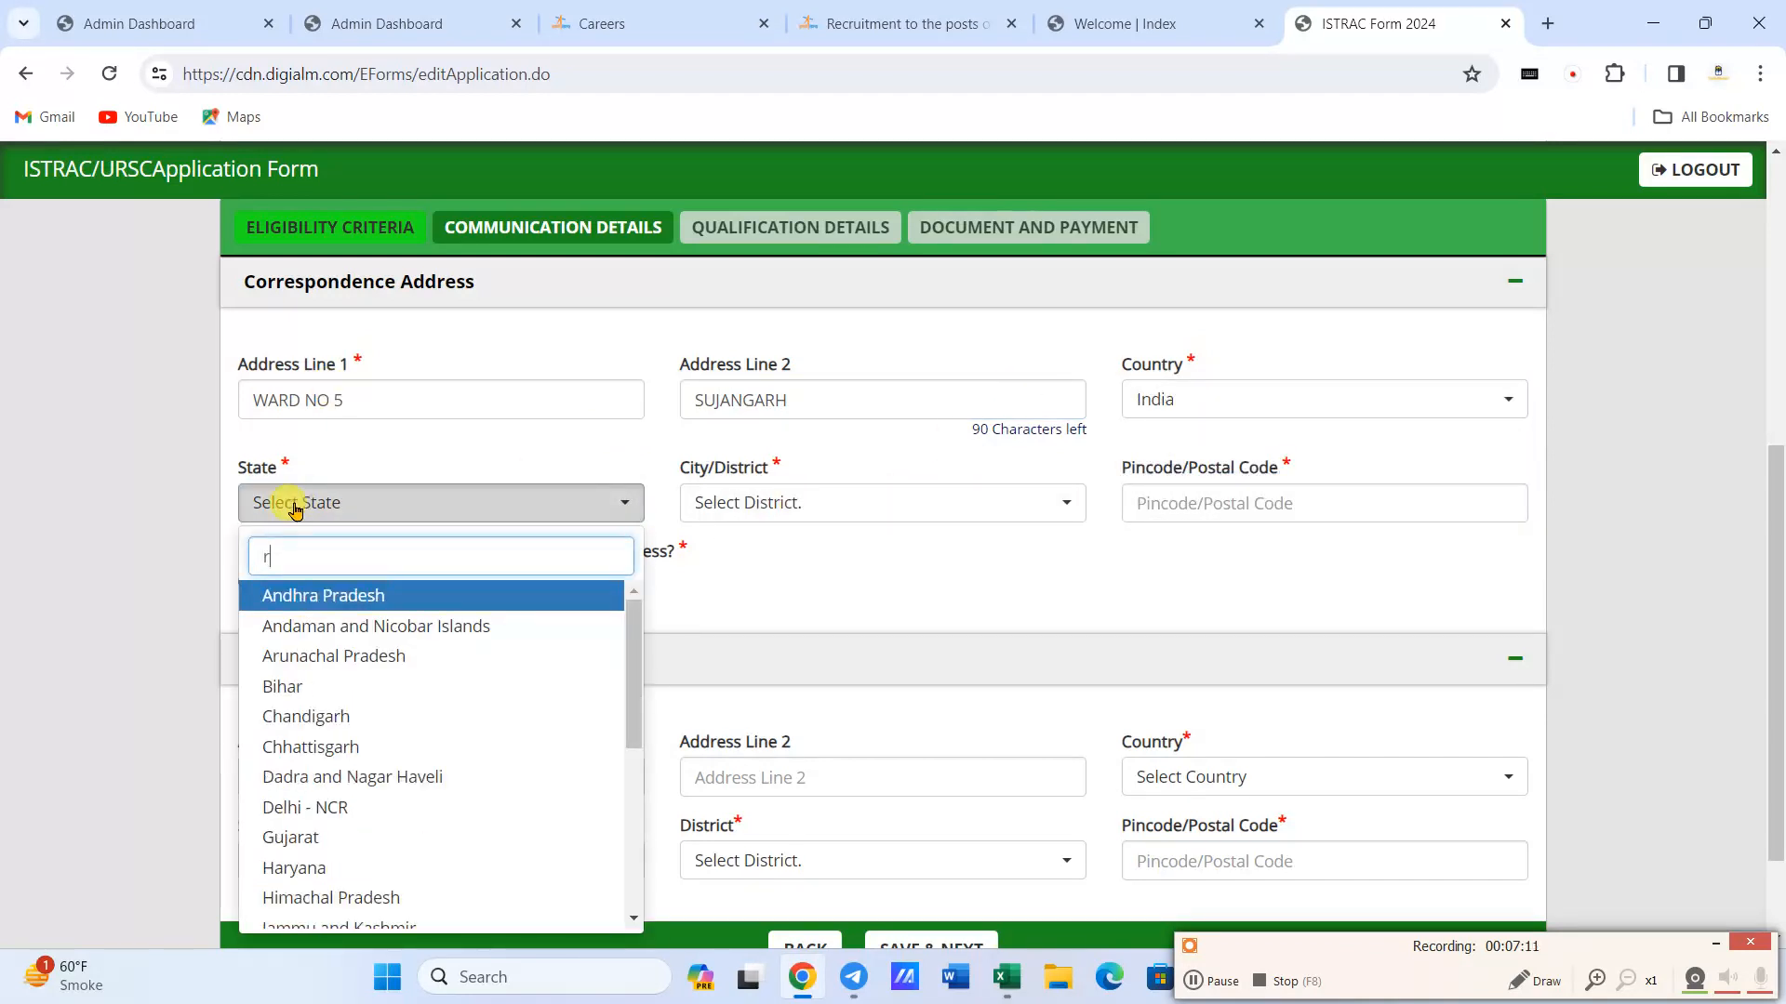
type("aj")
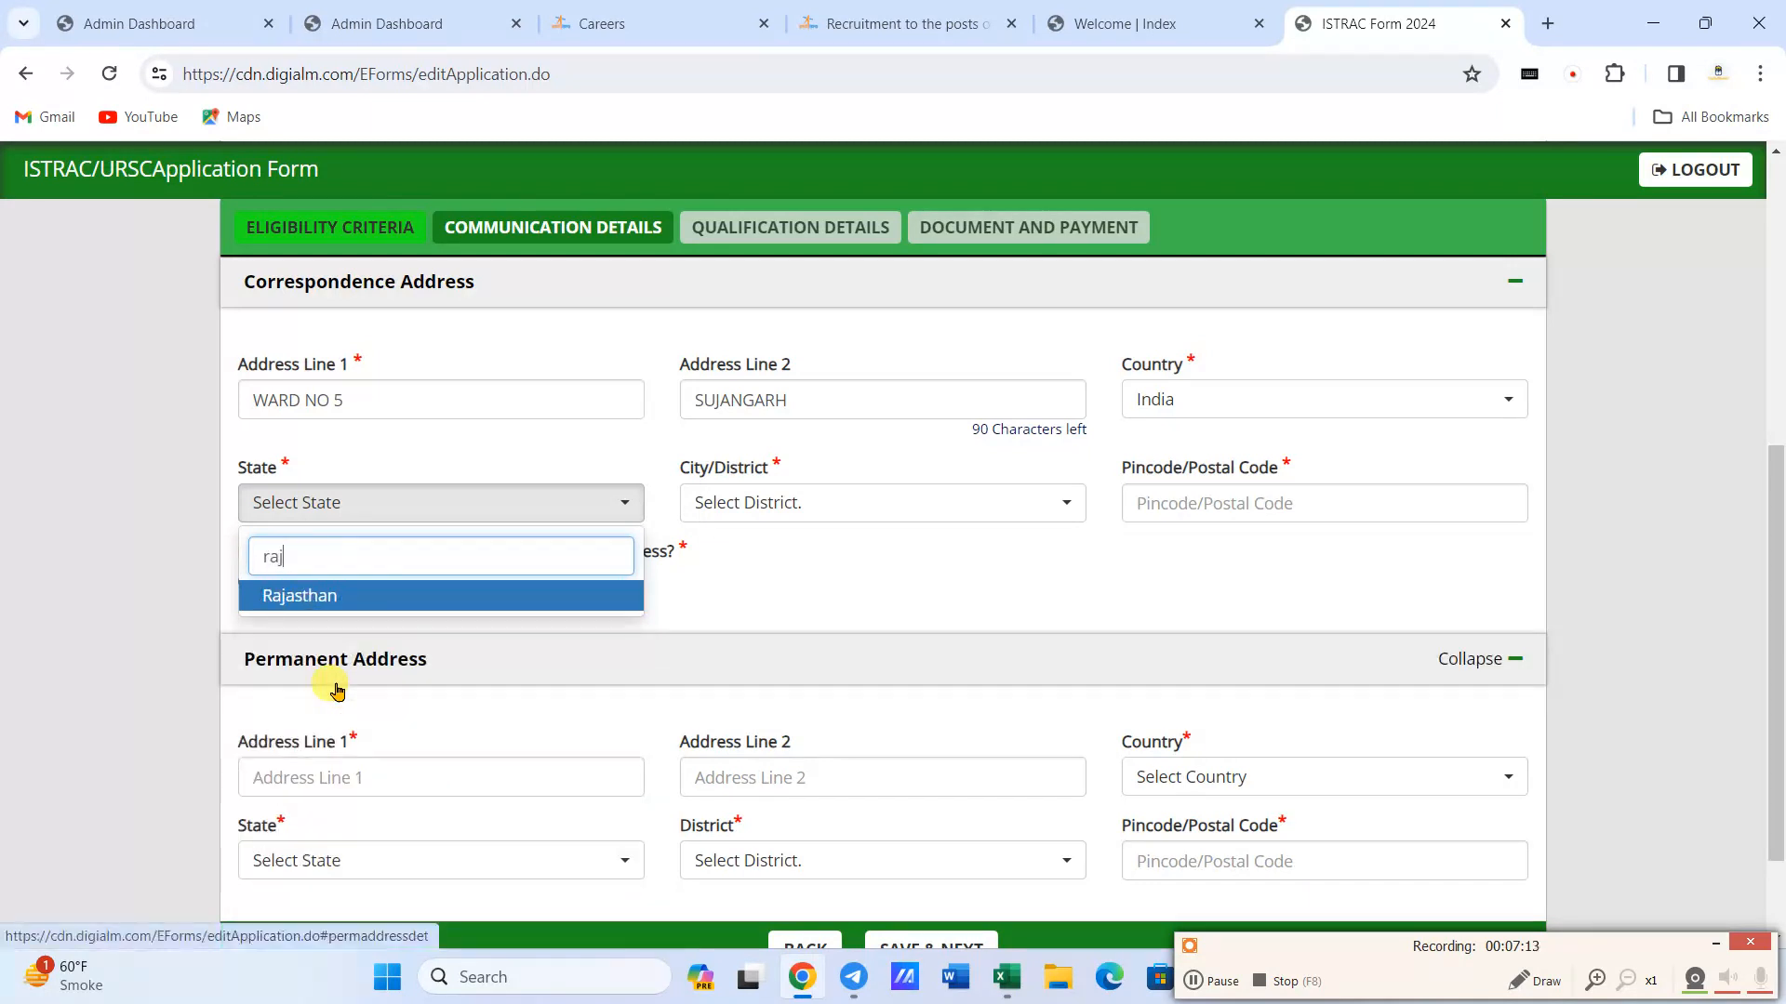
left_click(359, 595)
left_click(785, 499)
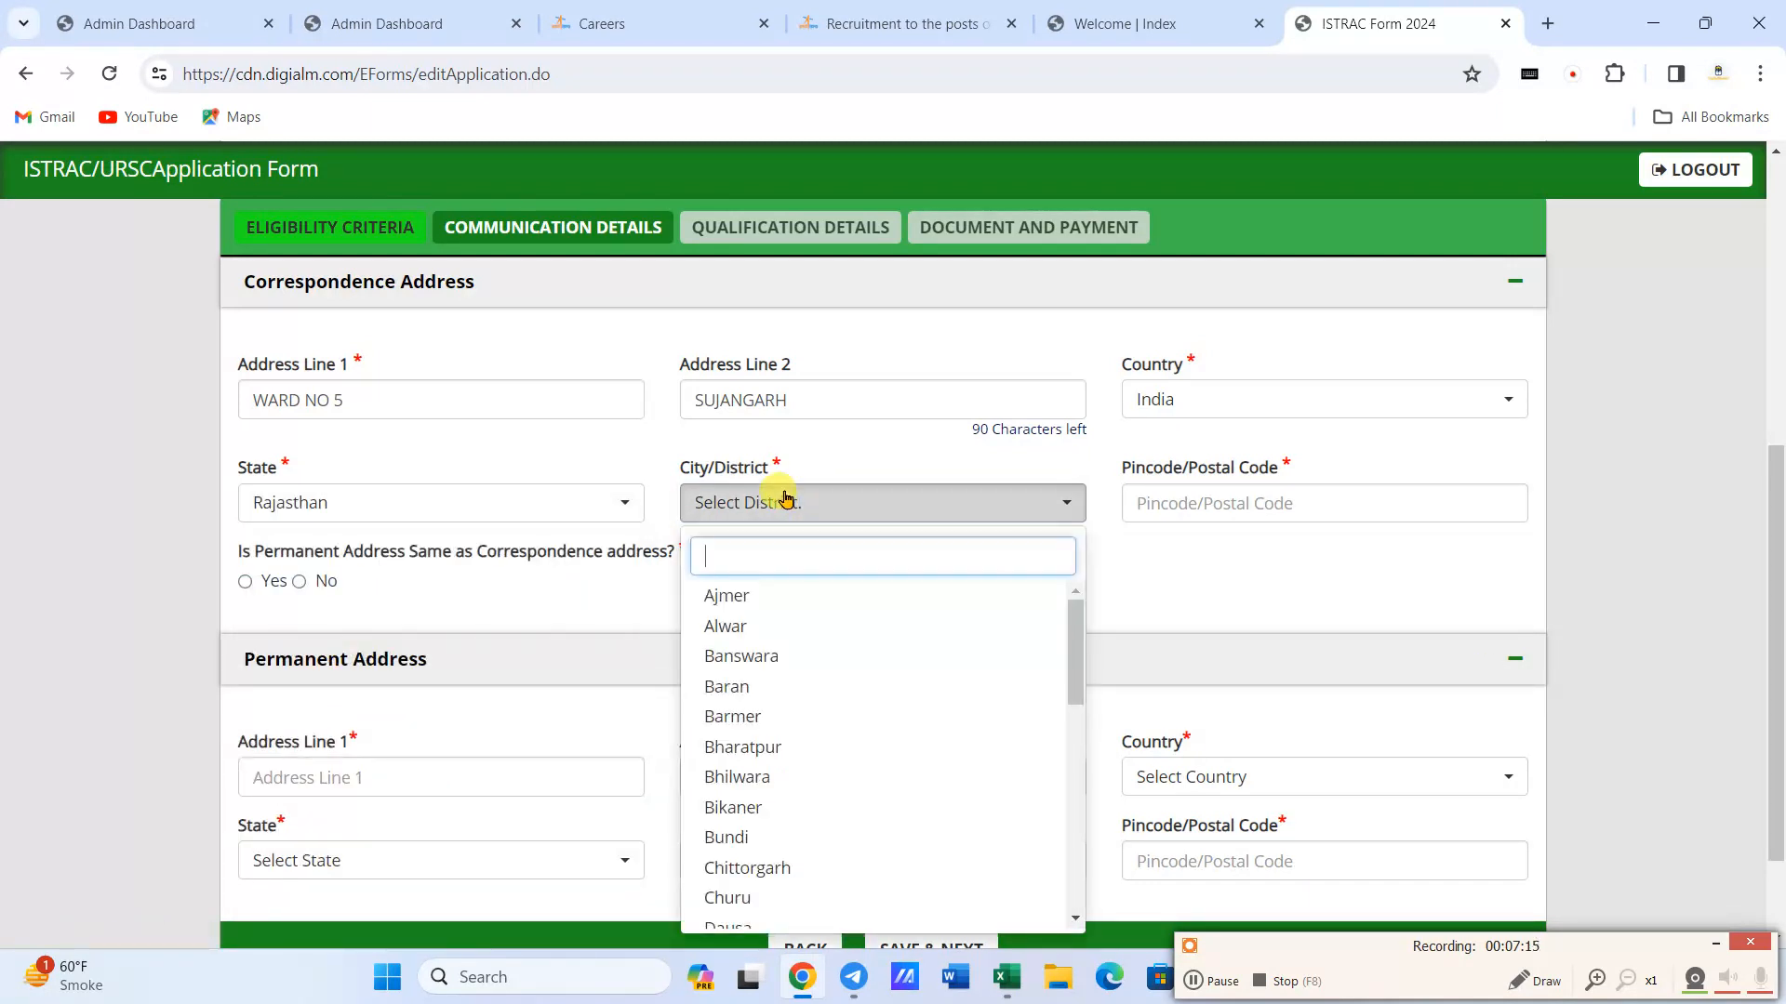
type("chu")
key("Return")
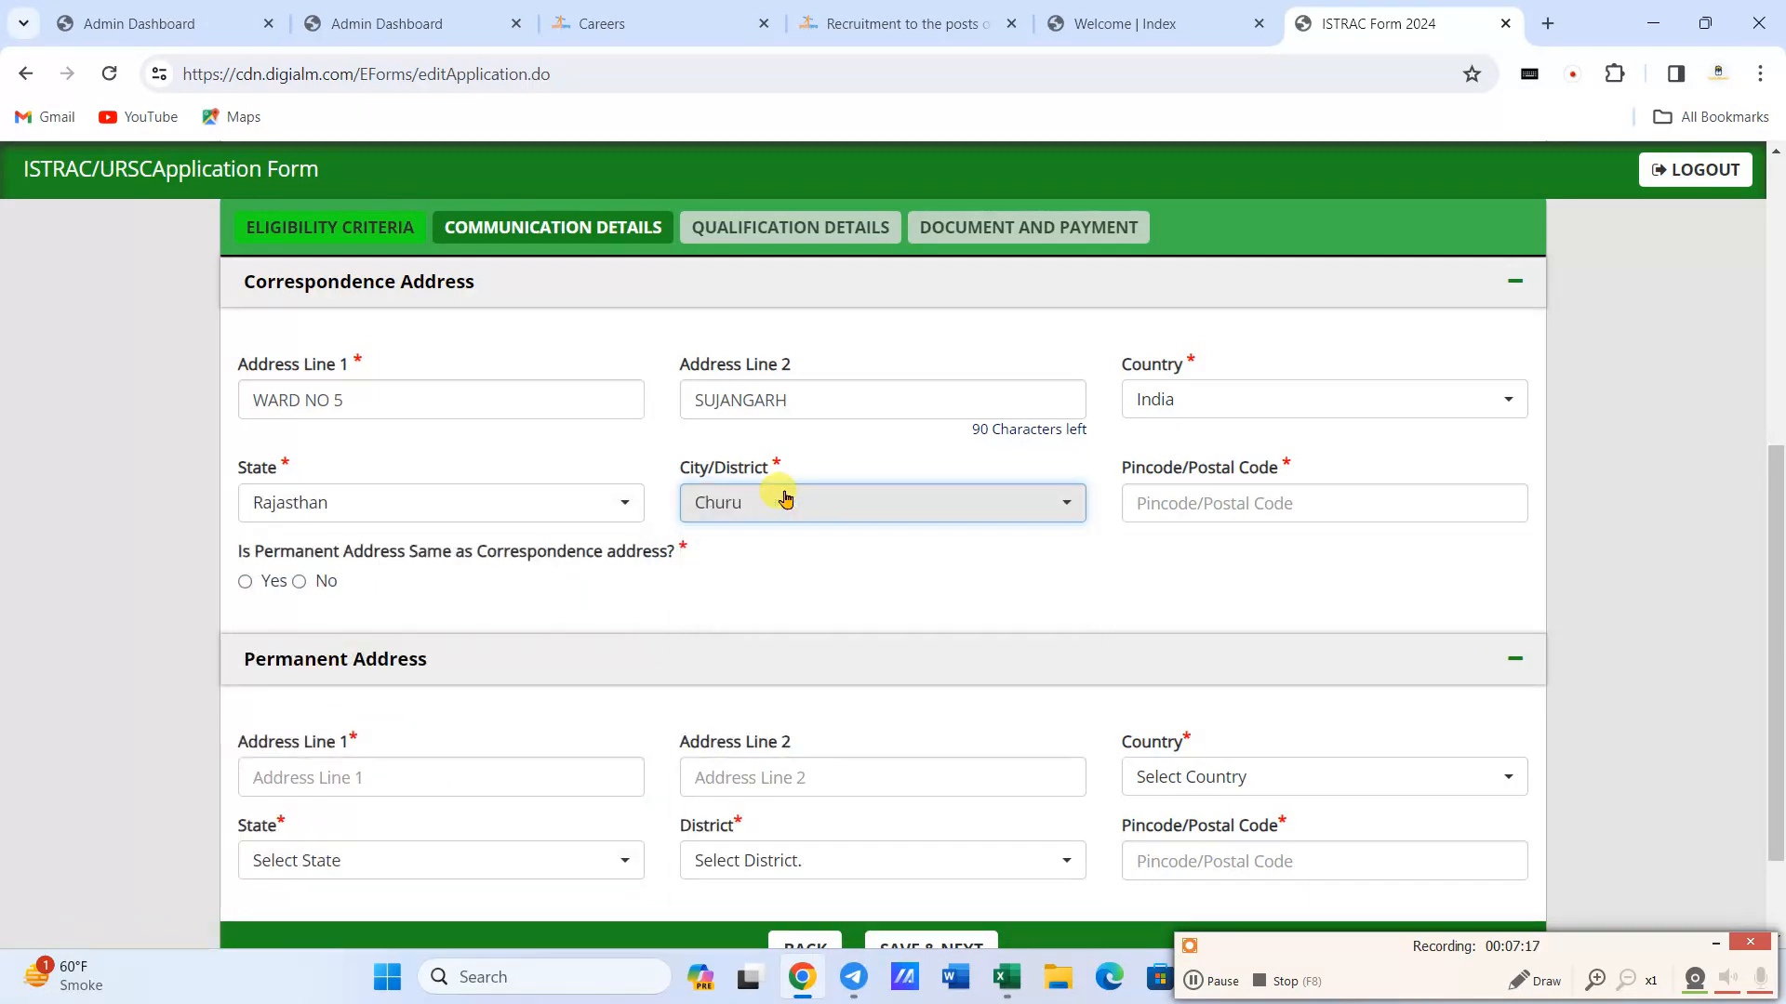
- Enter the applicant's postal code and mark the permanent address as the same as the correspondence address
left_click(1327, 508)
type("331507")
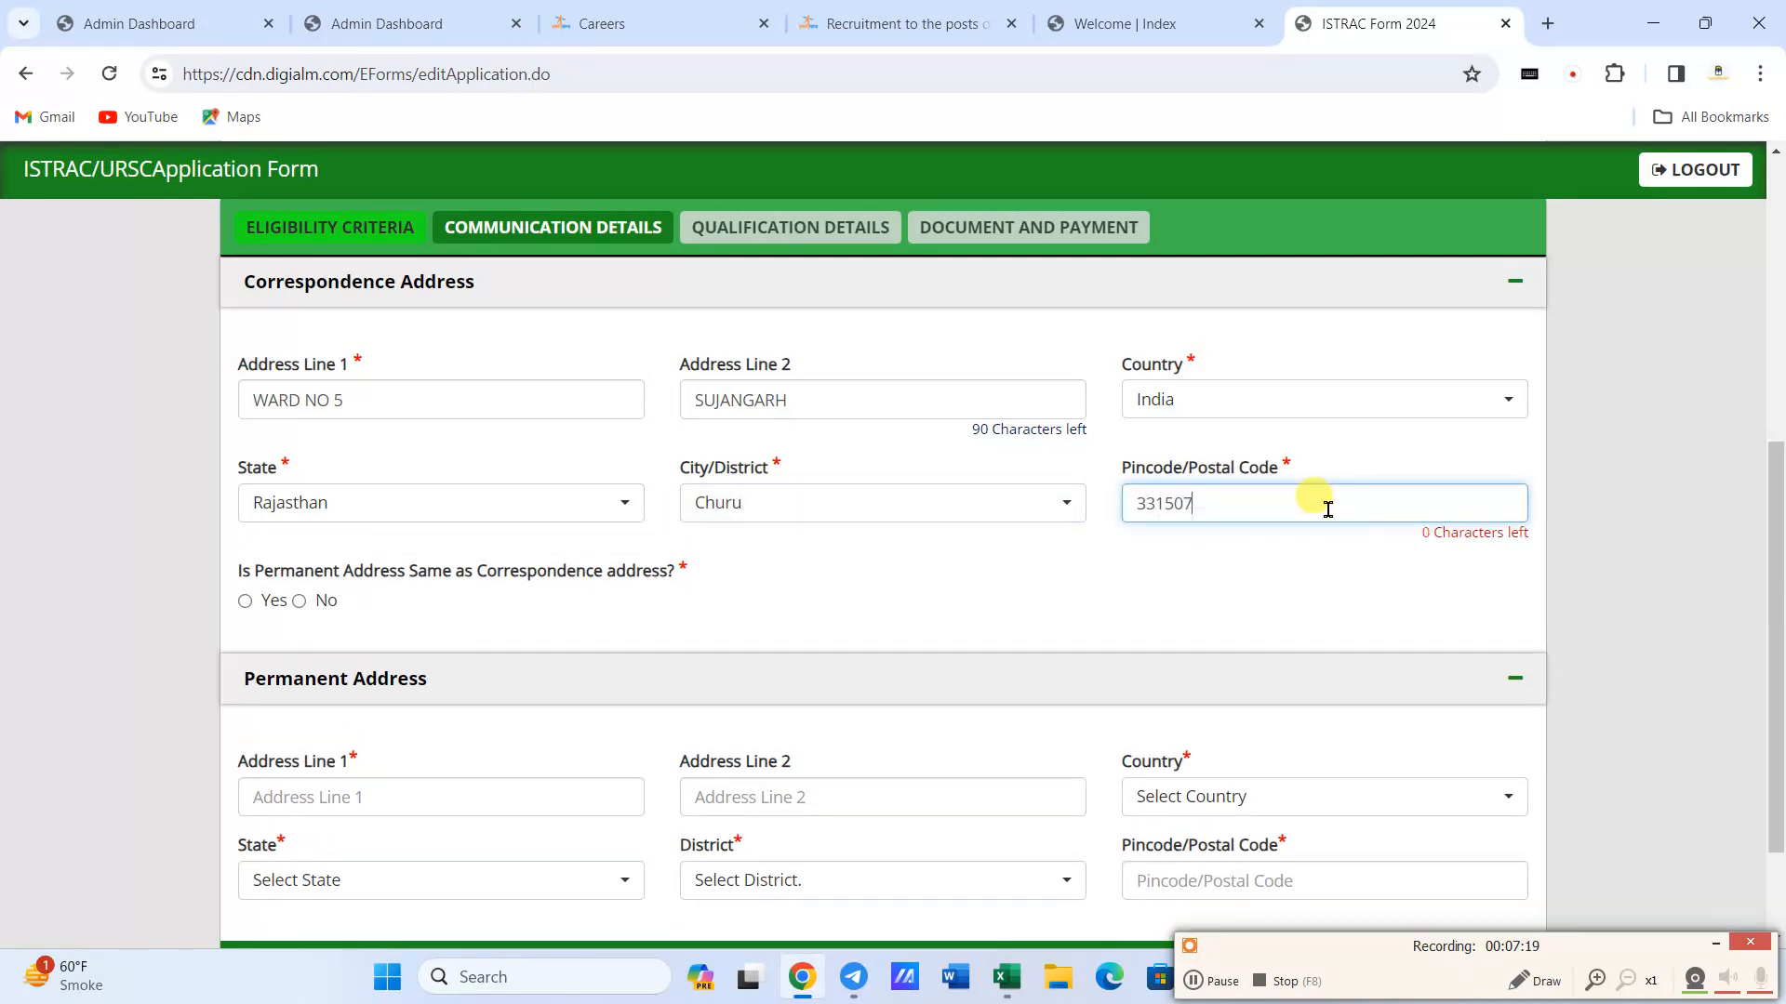
left_click(1128, 620)
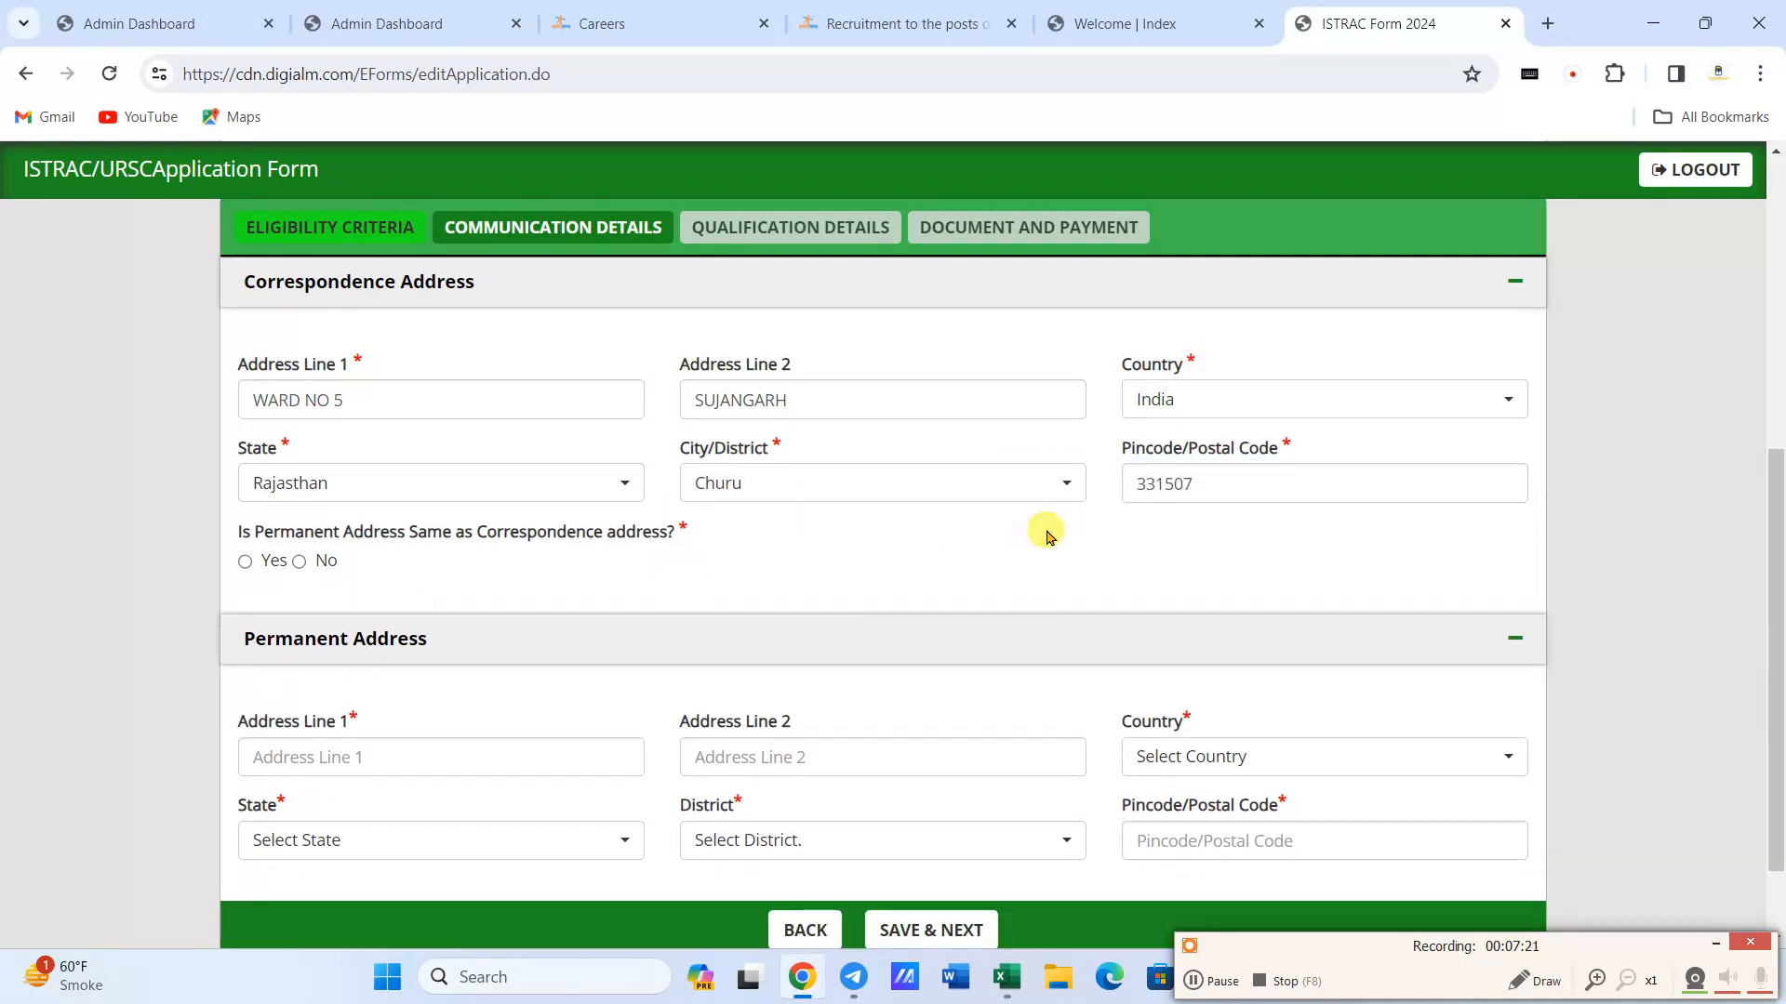
left_click(245, 562)
scroll(363, 577, "down", 2)
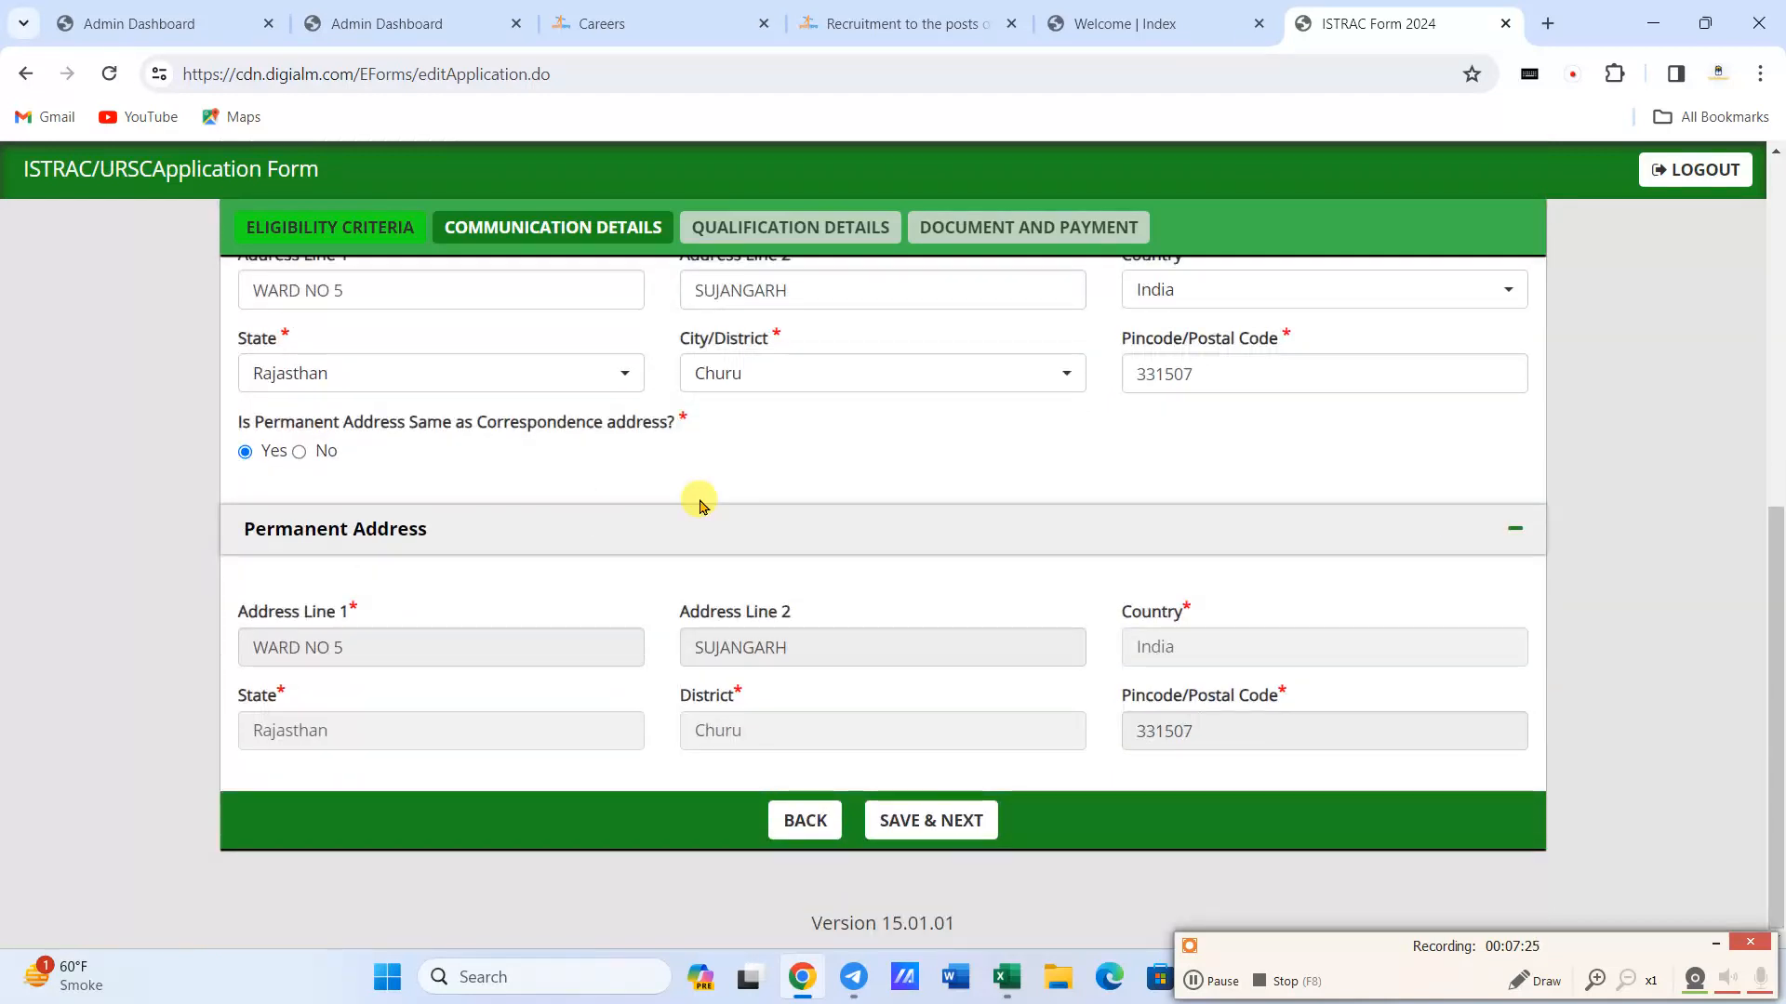
- Save the communication details and answer Yes to having completed the Matriculation successfully
left_click(928, 819)
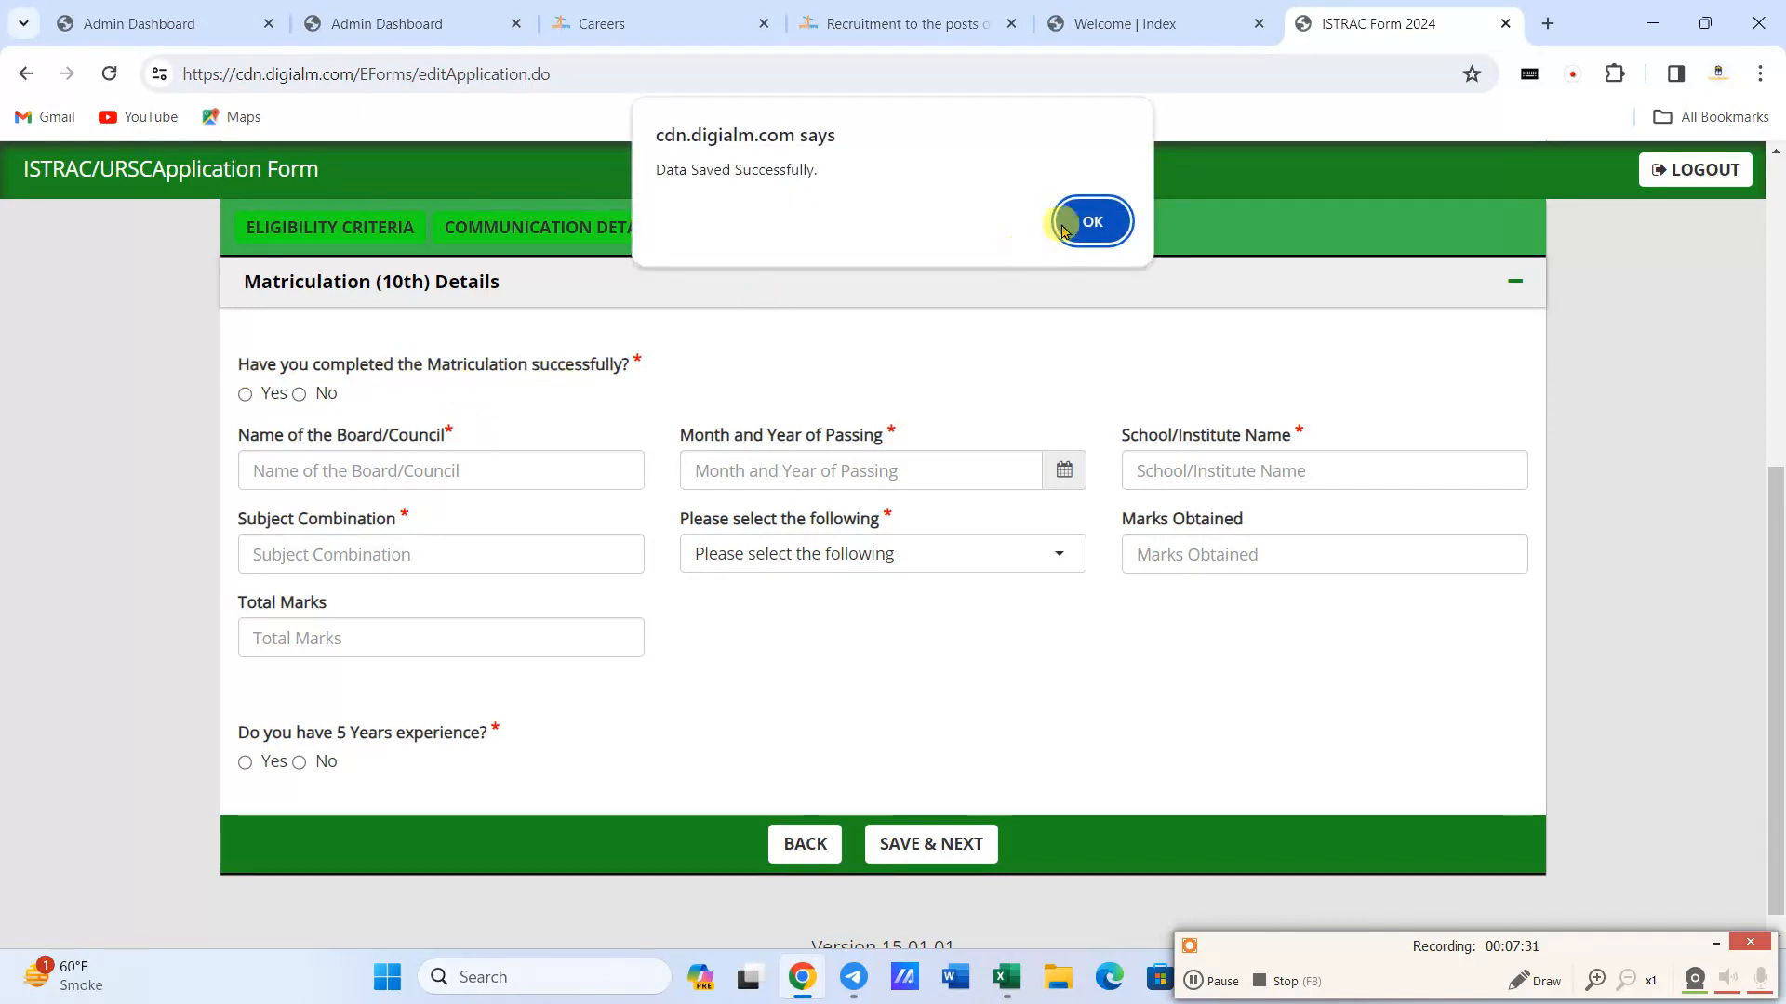
key("Return")
left_click(246, 394)
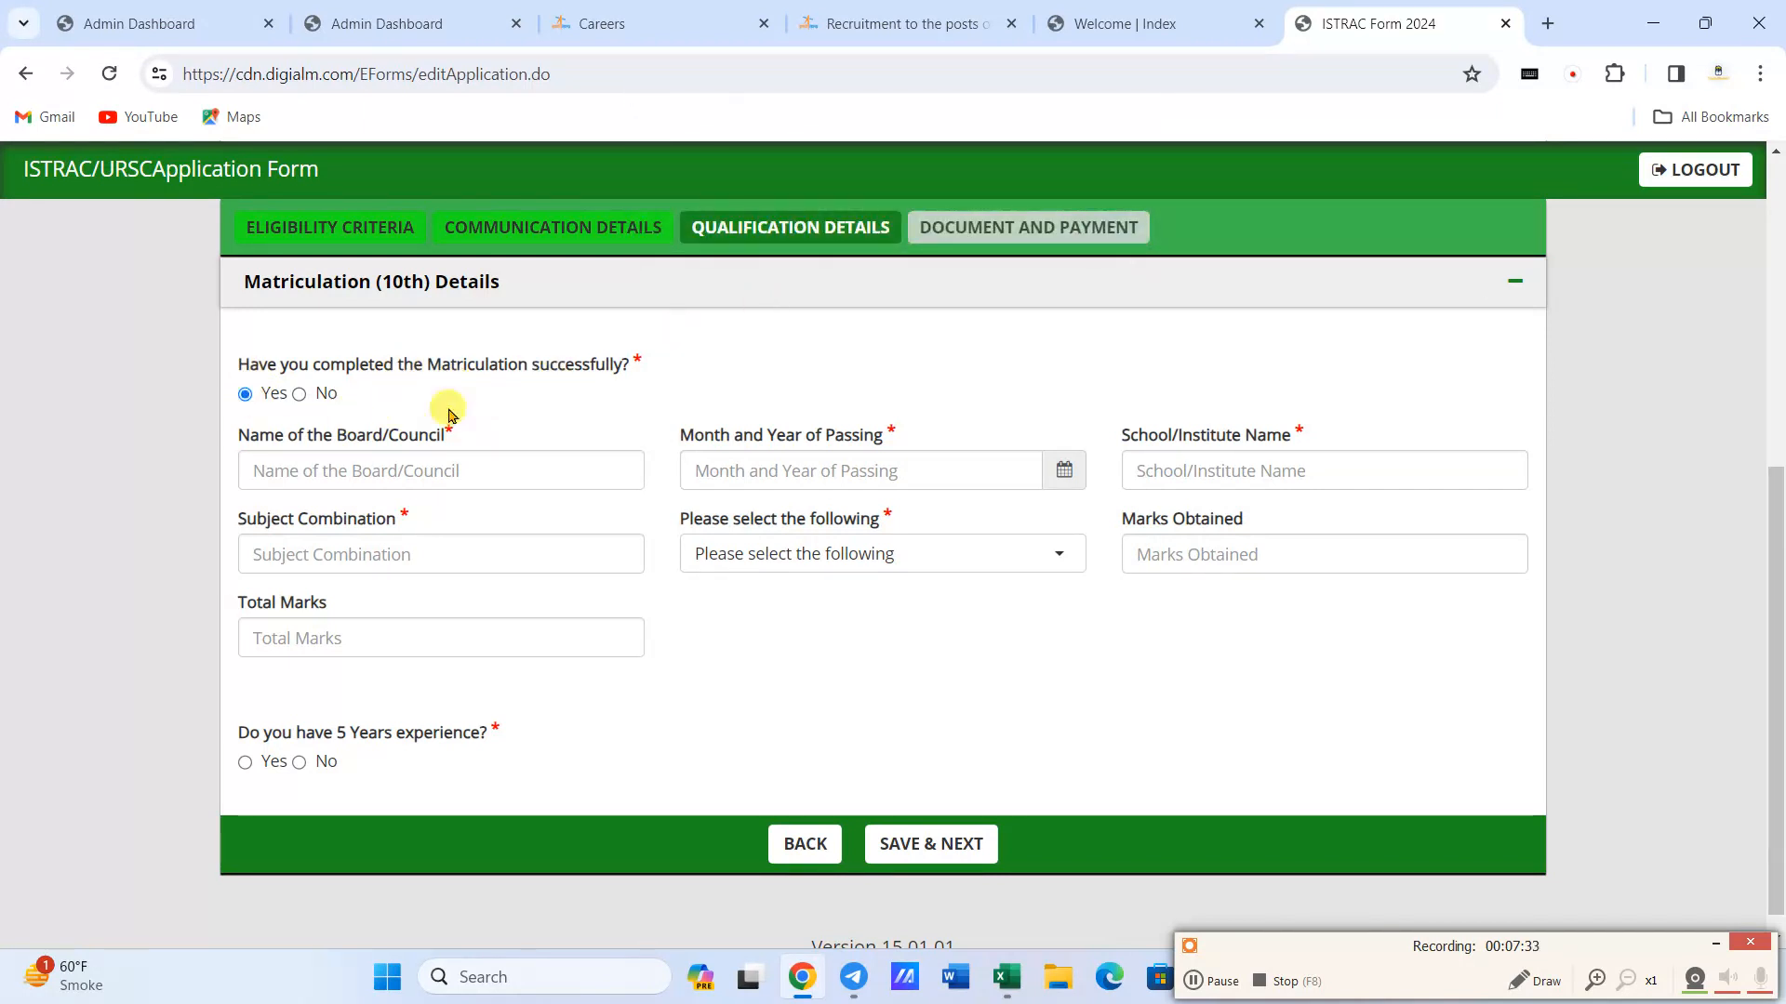
- Enter RBSE AJMER as the name of the board or council for the 10th class
left_click(359, 476)
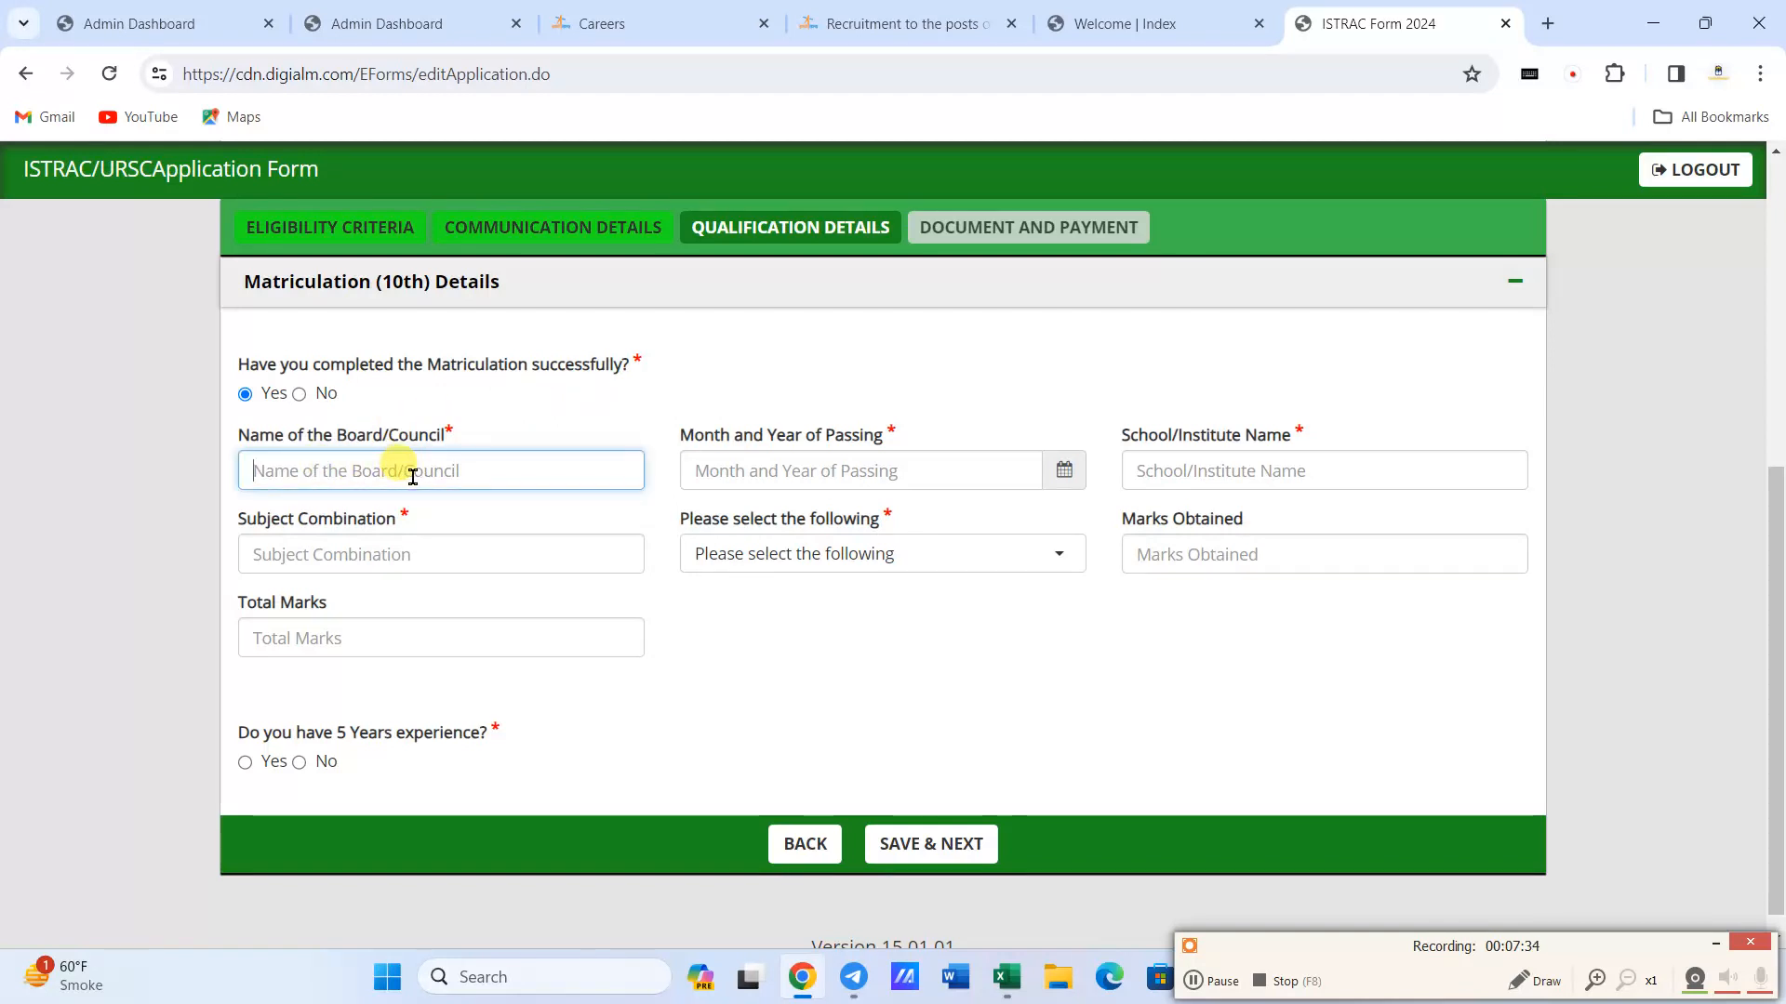
type("RBSE")
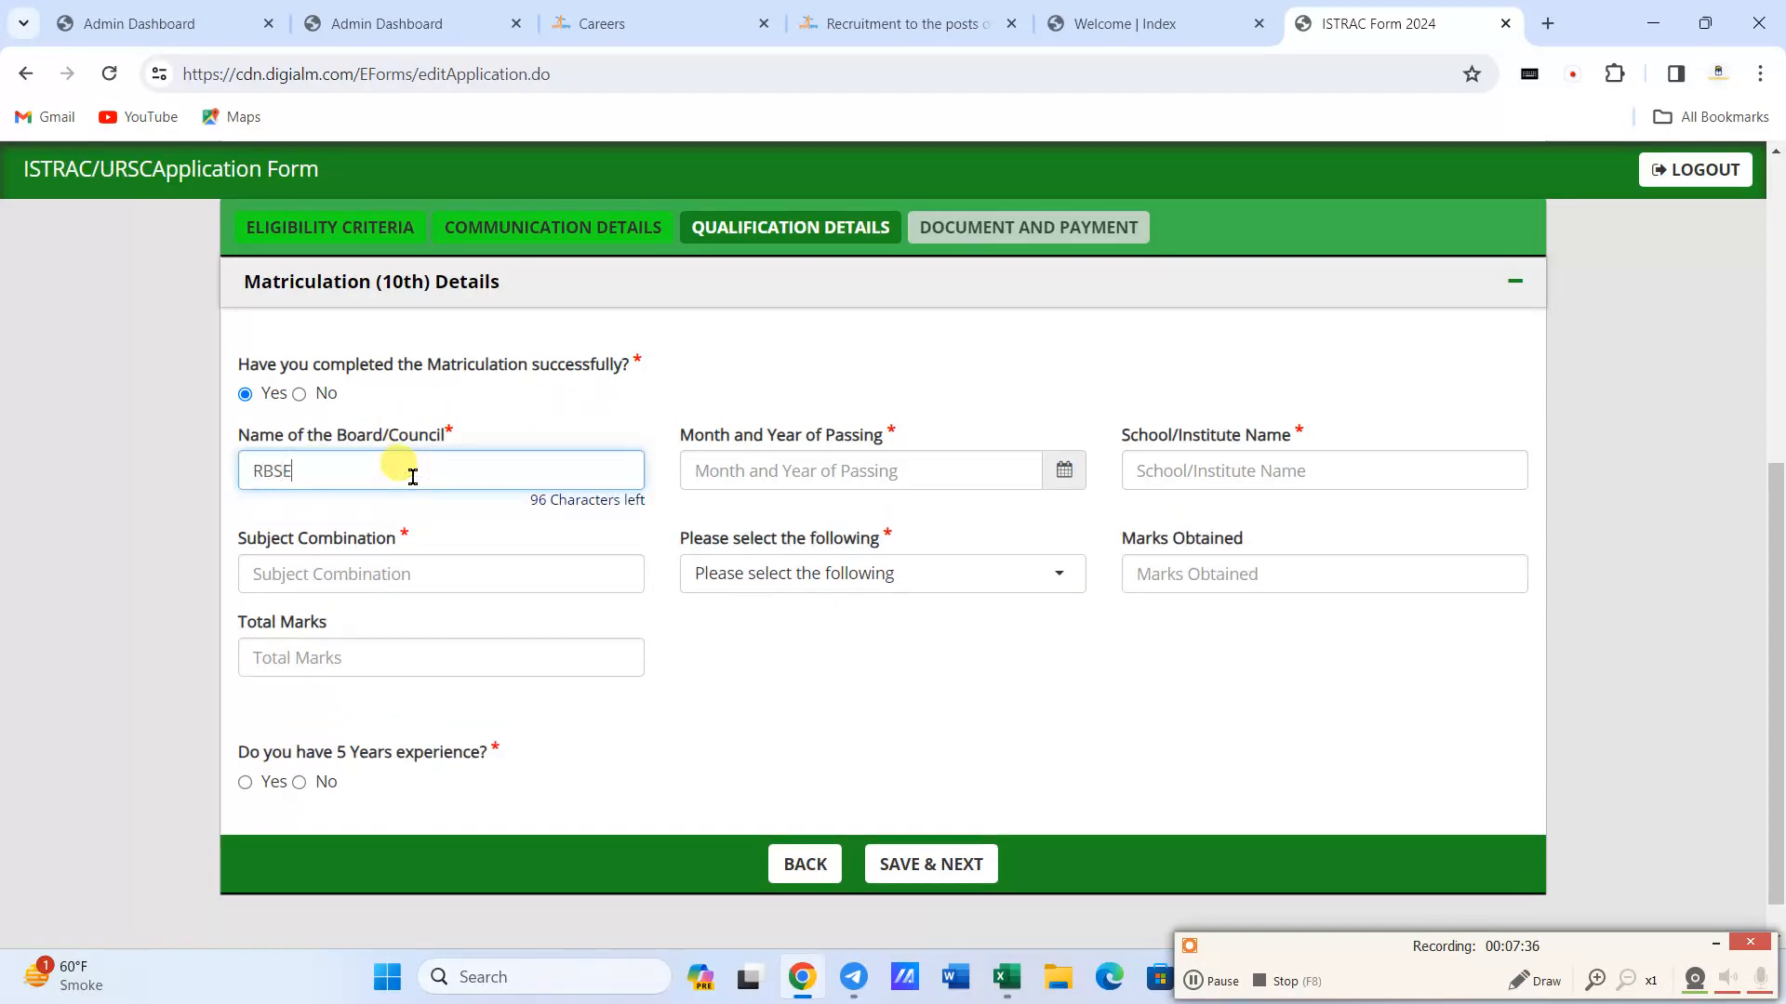
type(" AJMER")
key("Tab")
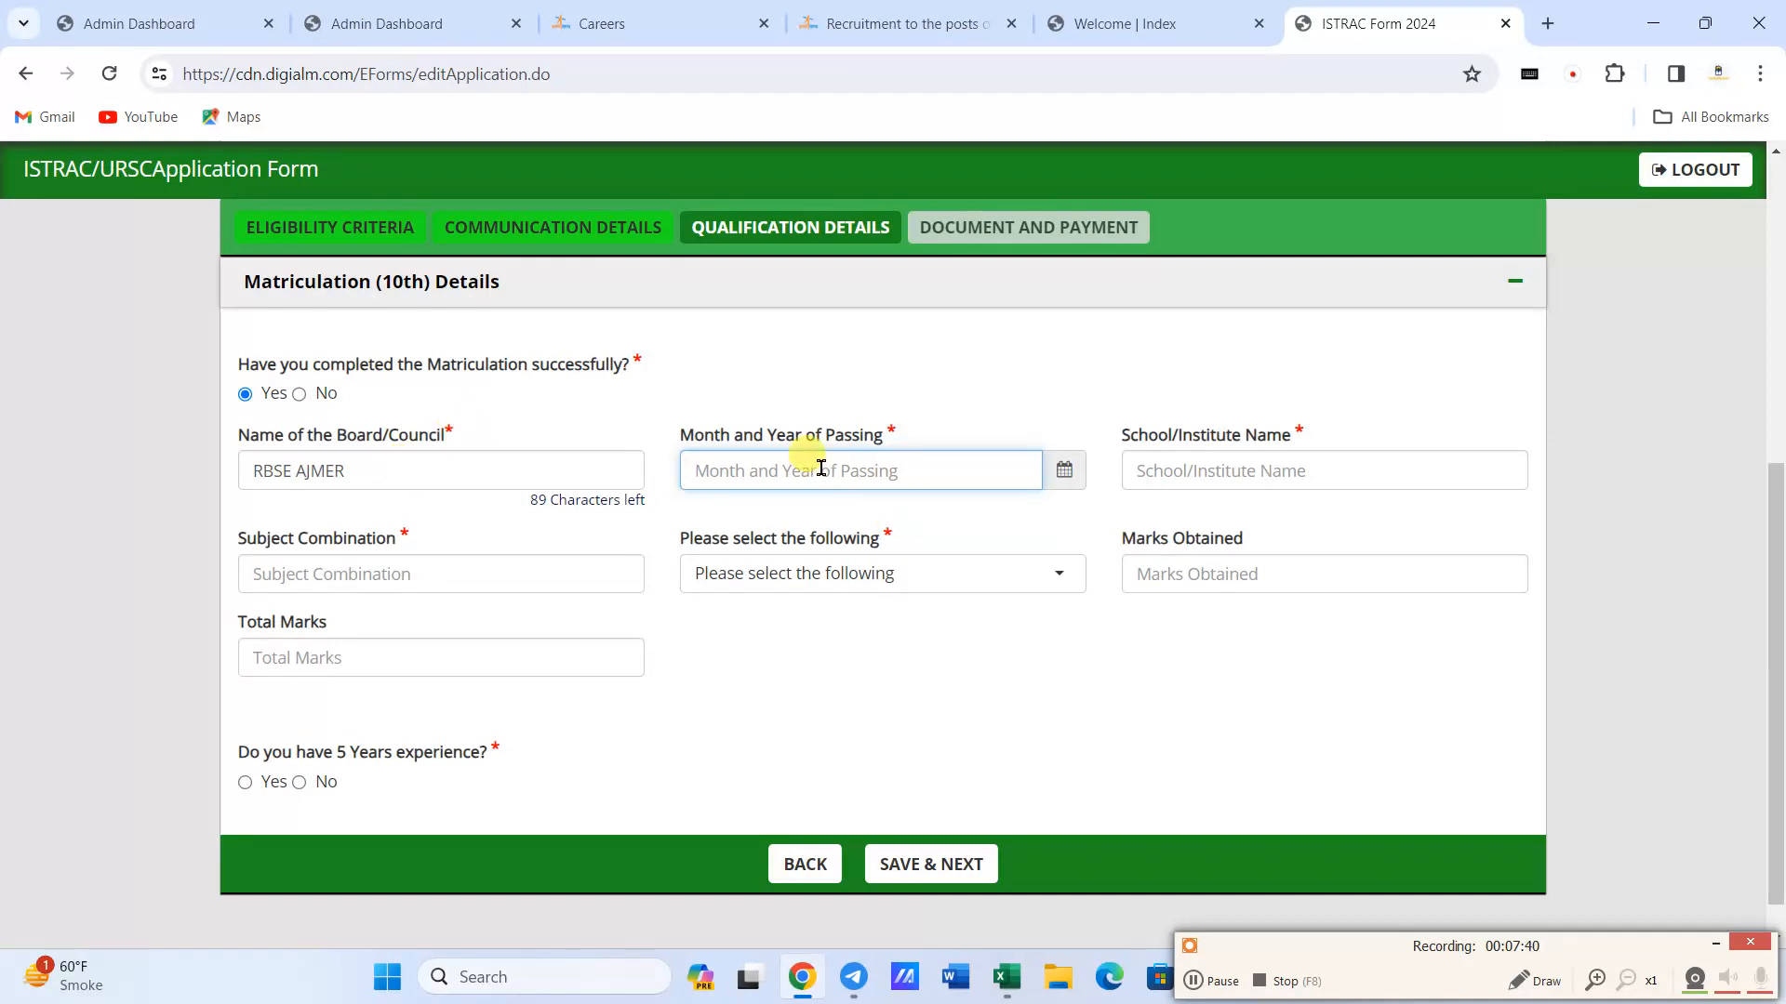
- Set the 10th class month and year of passing to May 2010
left_click(1060, 468)
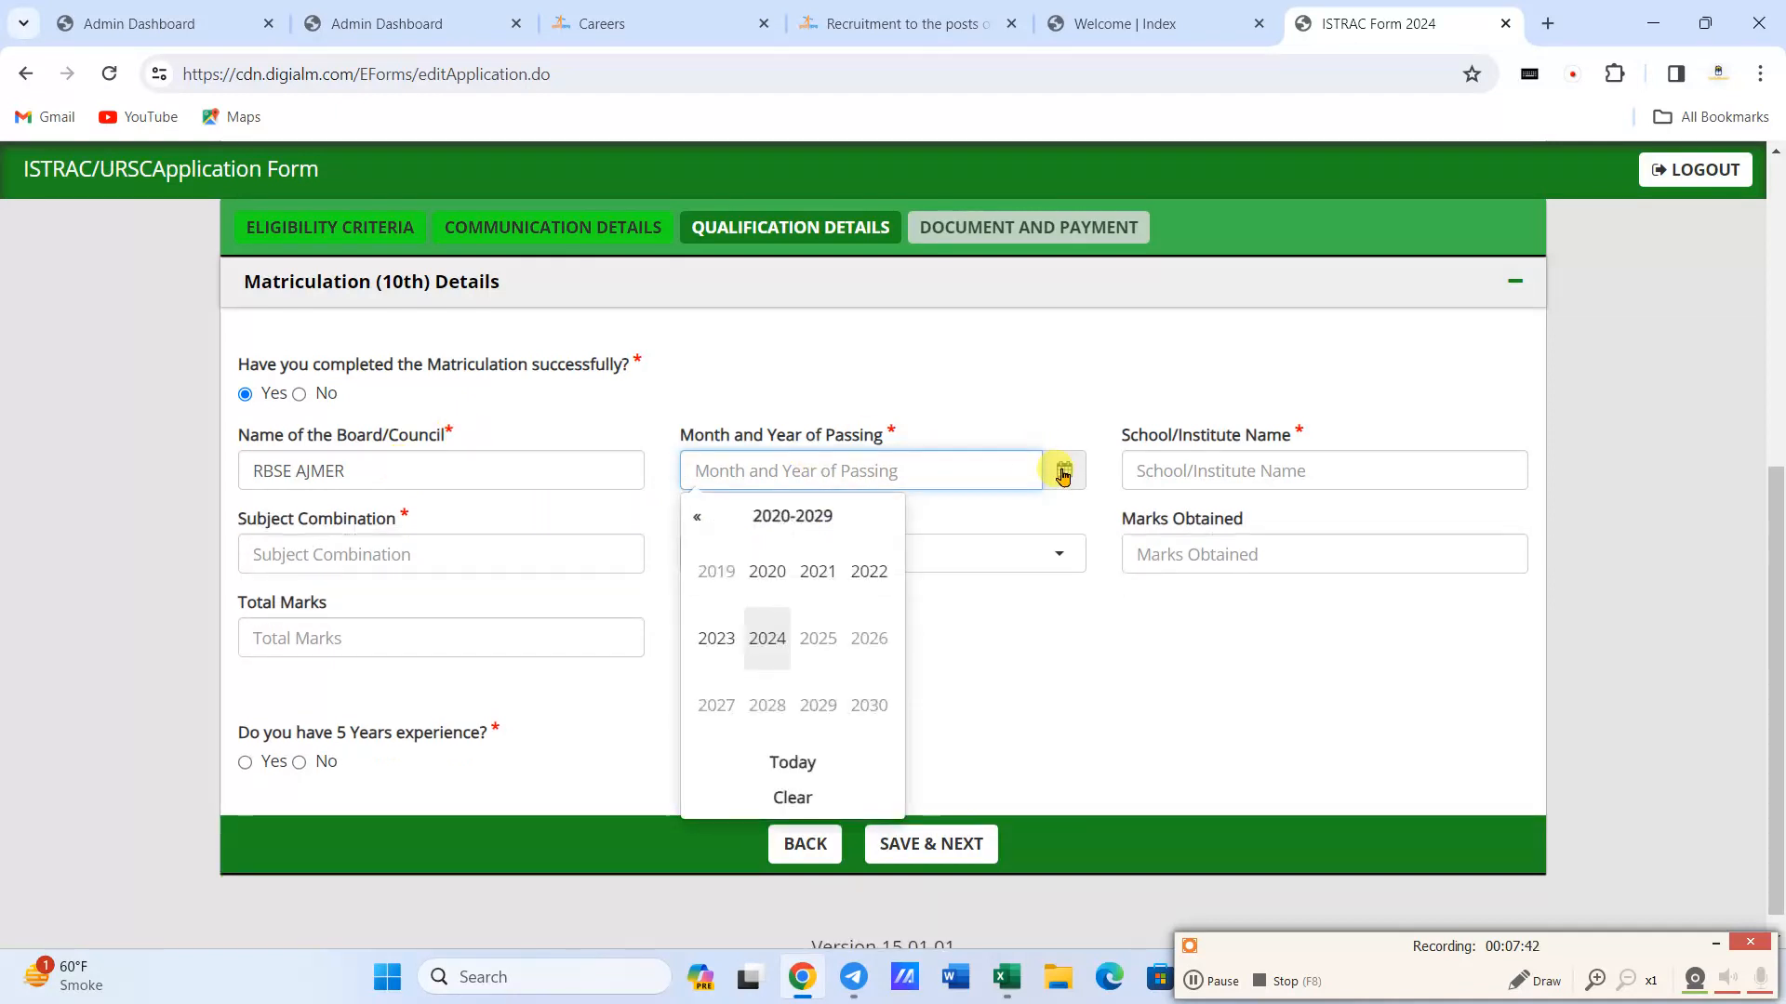
scroll(758, 595, "down", 1)
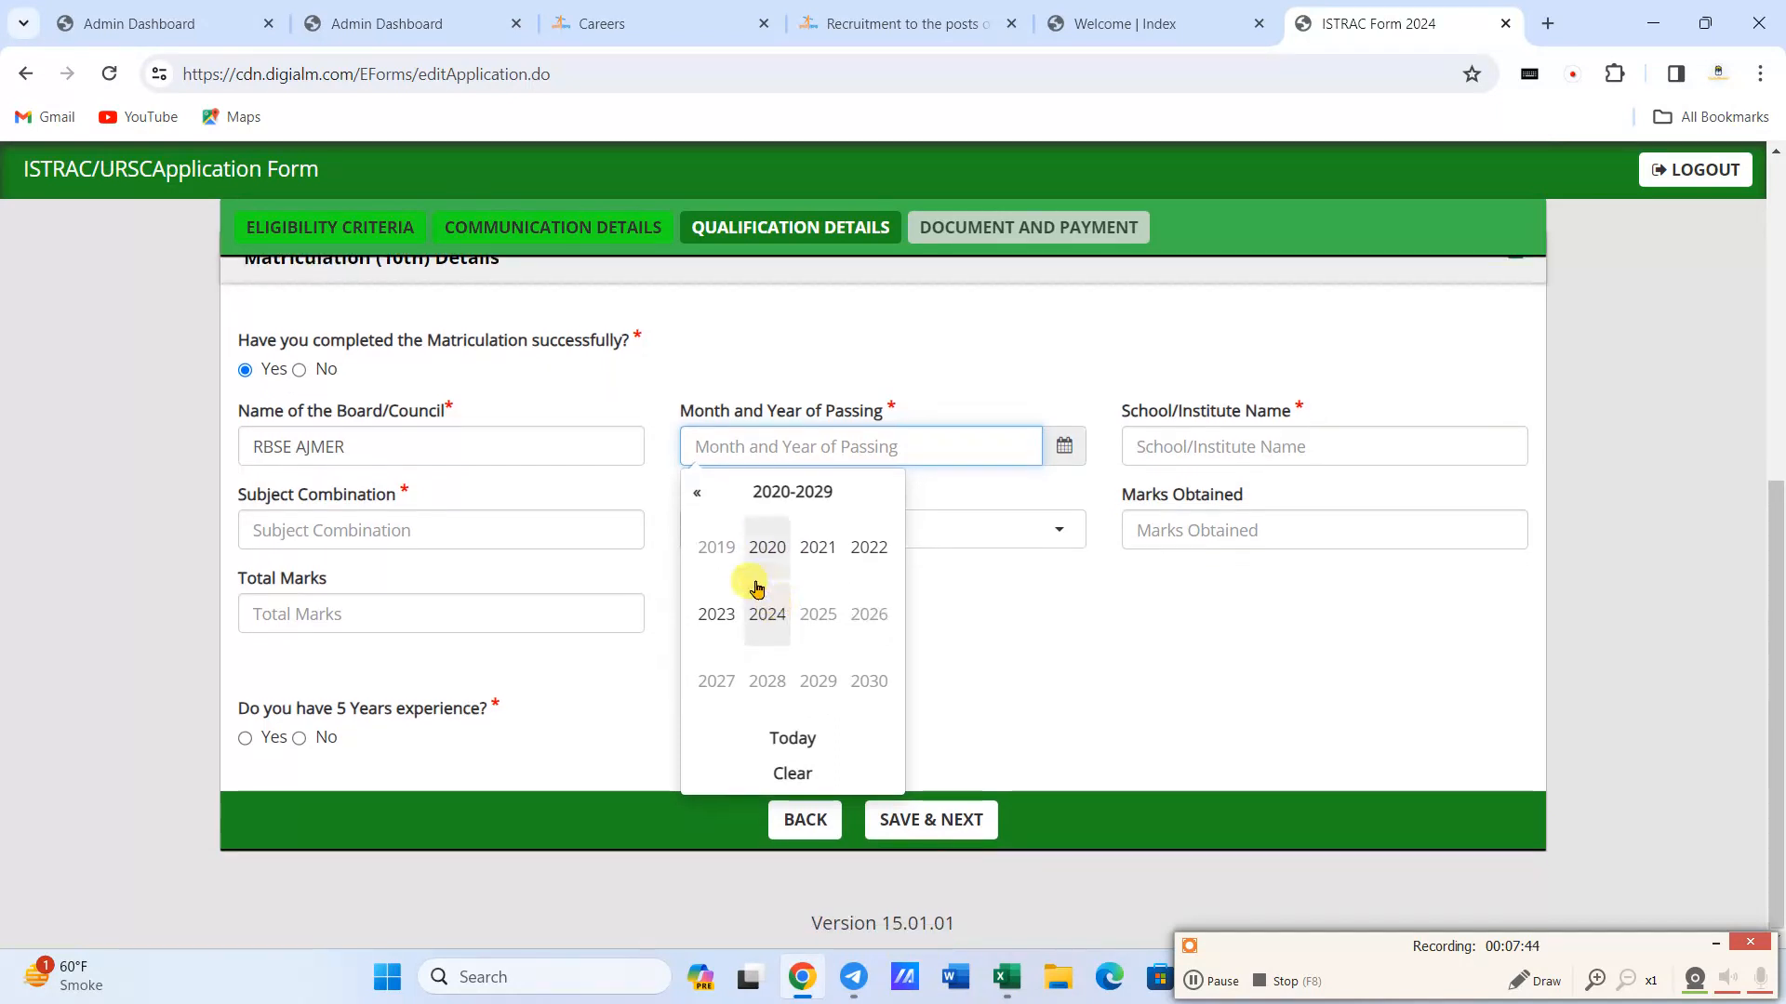
left_click(697, 494)
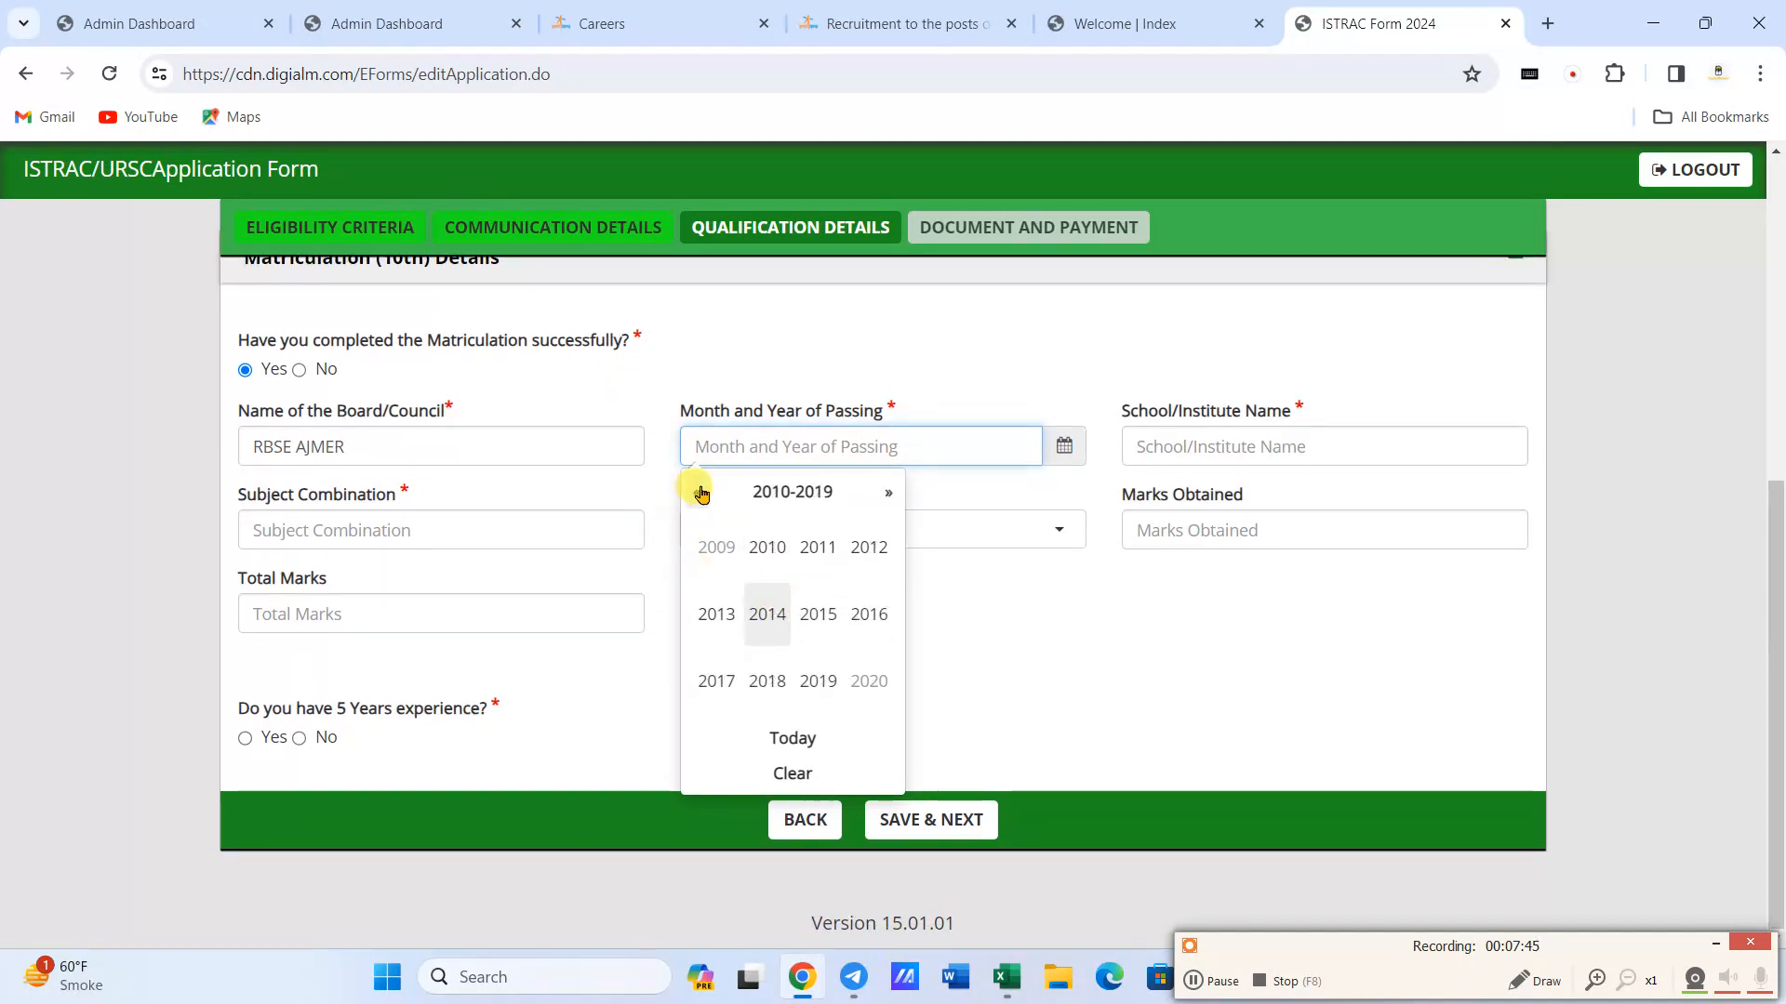
left_click(767, 549)
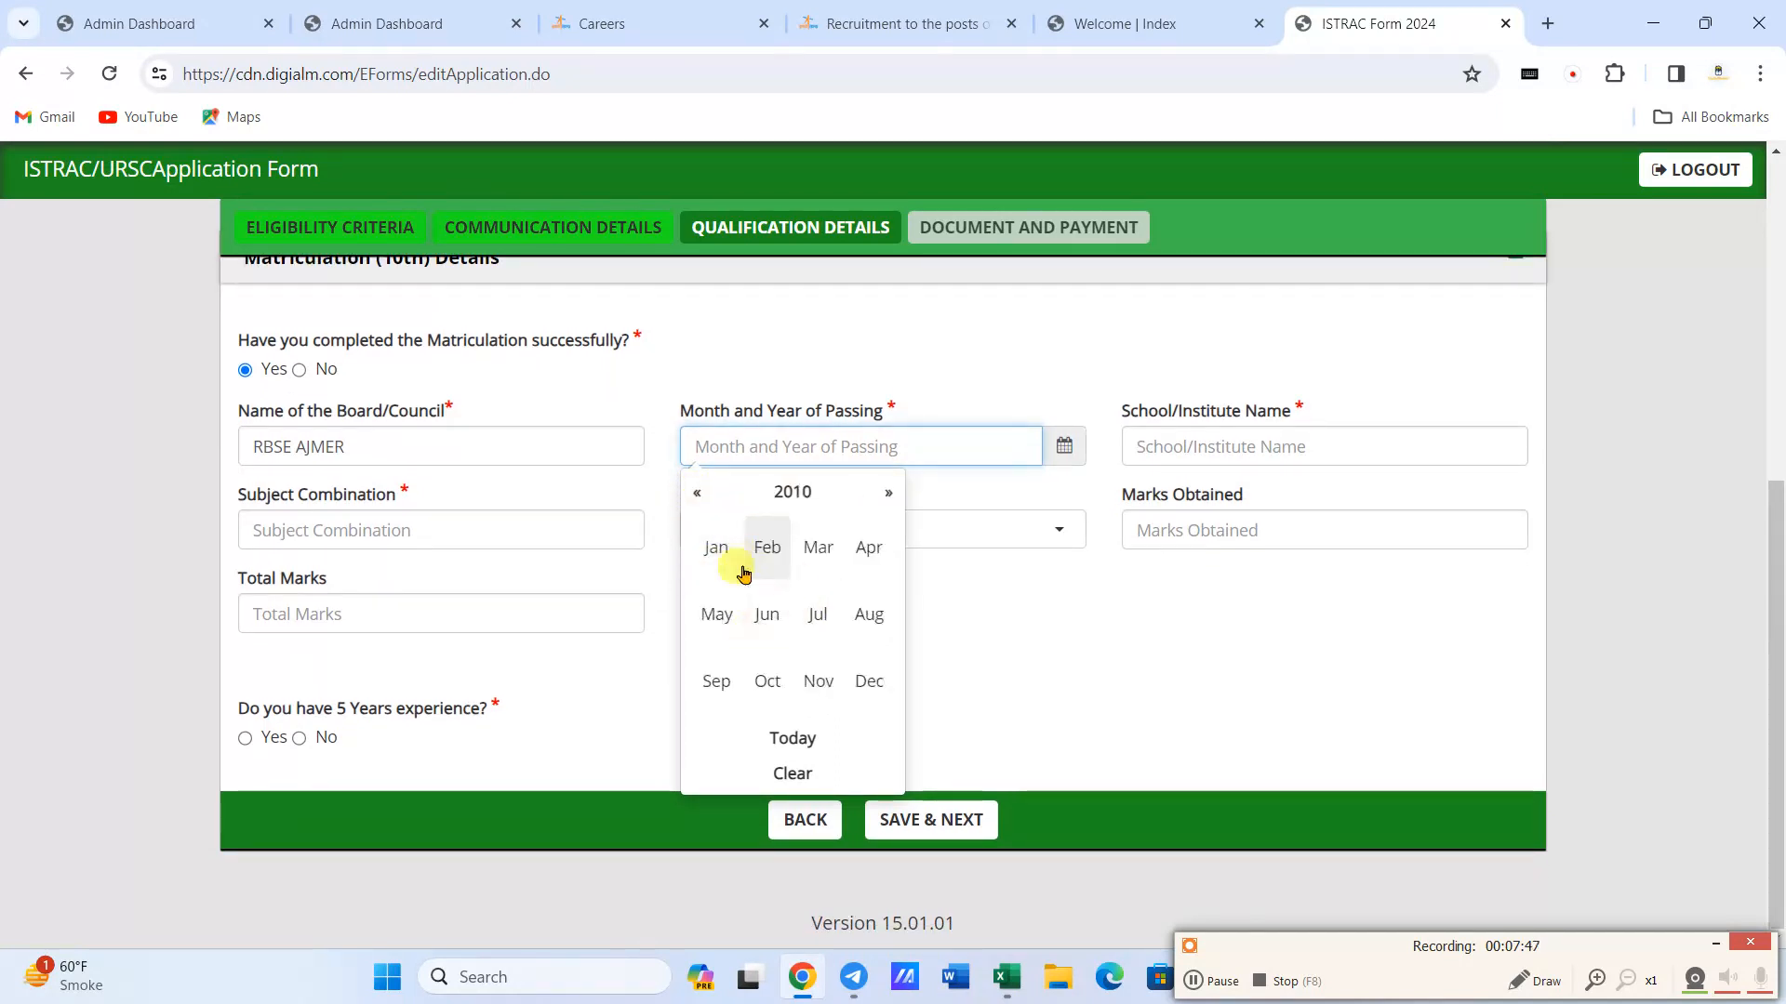
left_click(707, 615)
- Enter GOVT SEC SCHOOL SAROTHIA as the school and ENG, HINDI, SANSKRIT, MATHS, SCIENCE, SOCIAL SCIENCE as the subject combination
left_click(1183, 445)
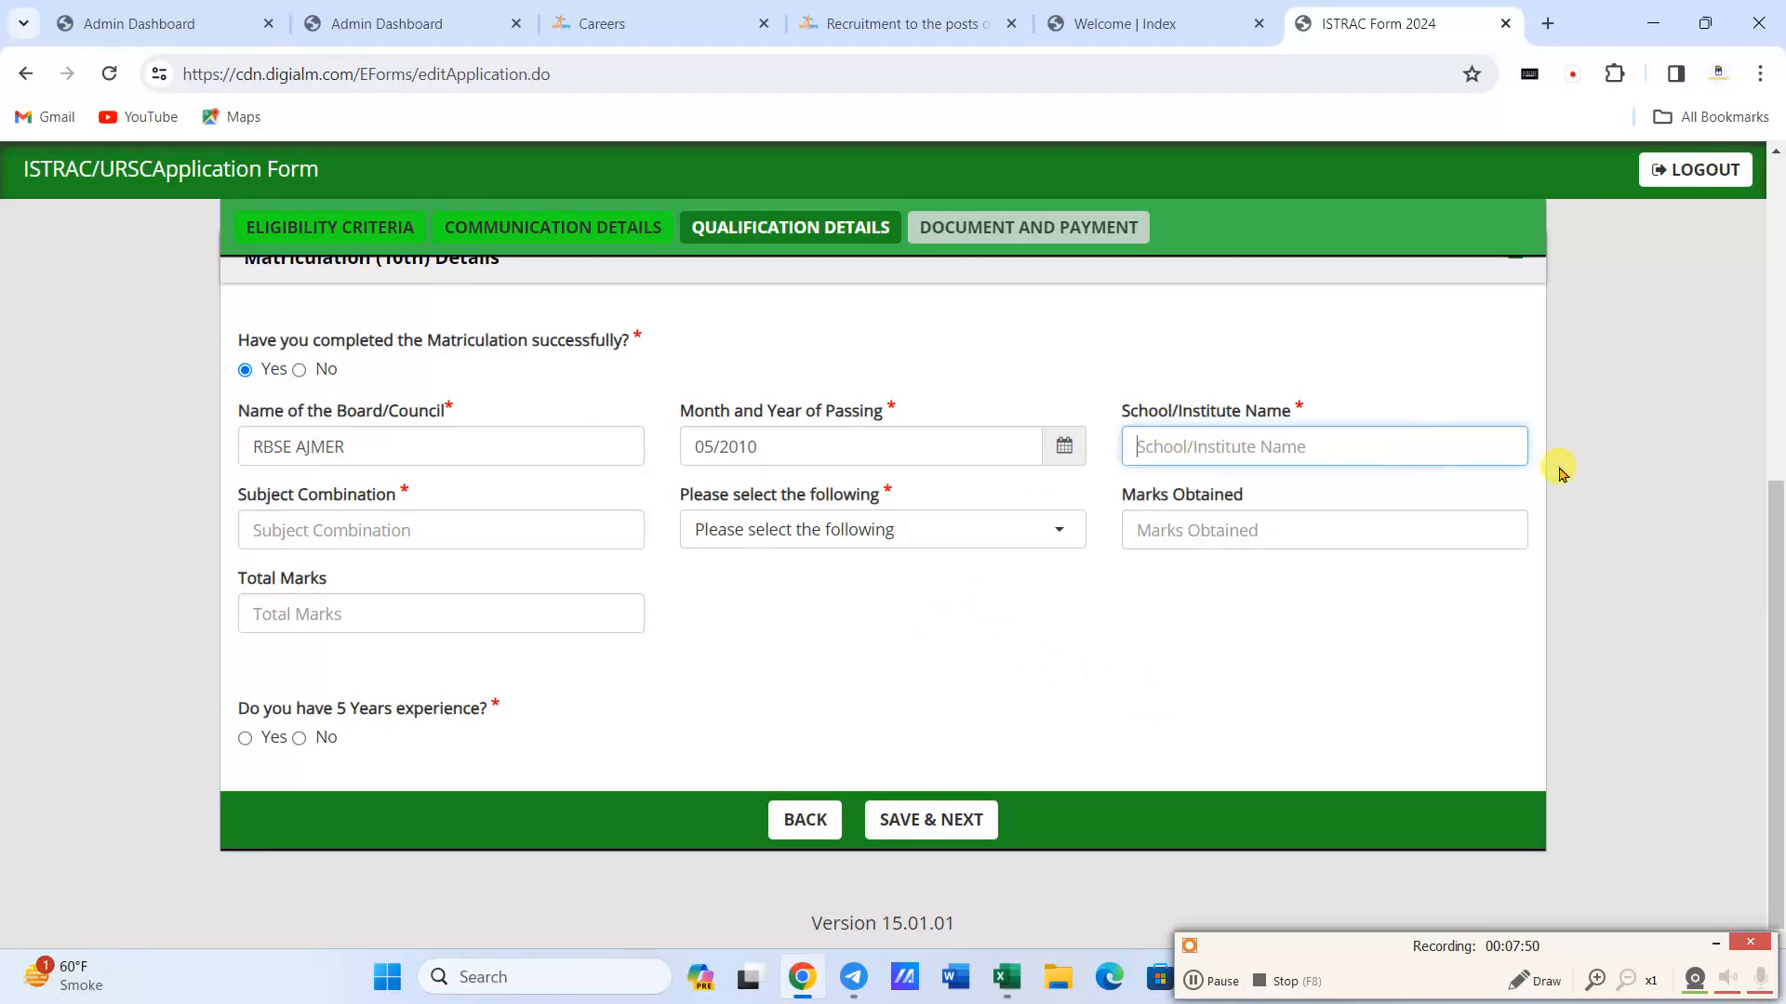
type("GOVT SEC SCHOOL SAROTHIA")
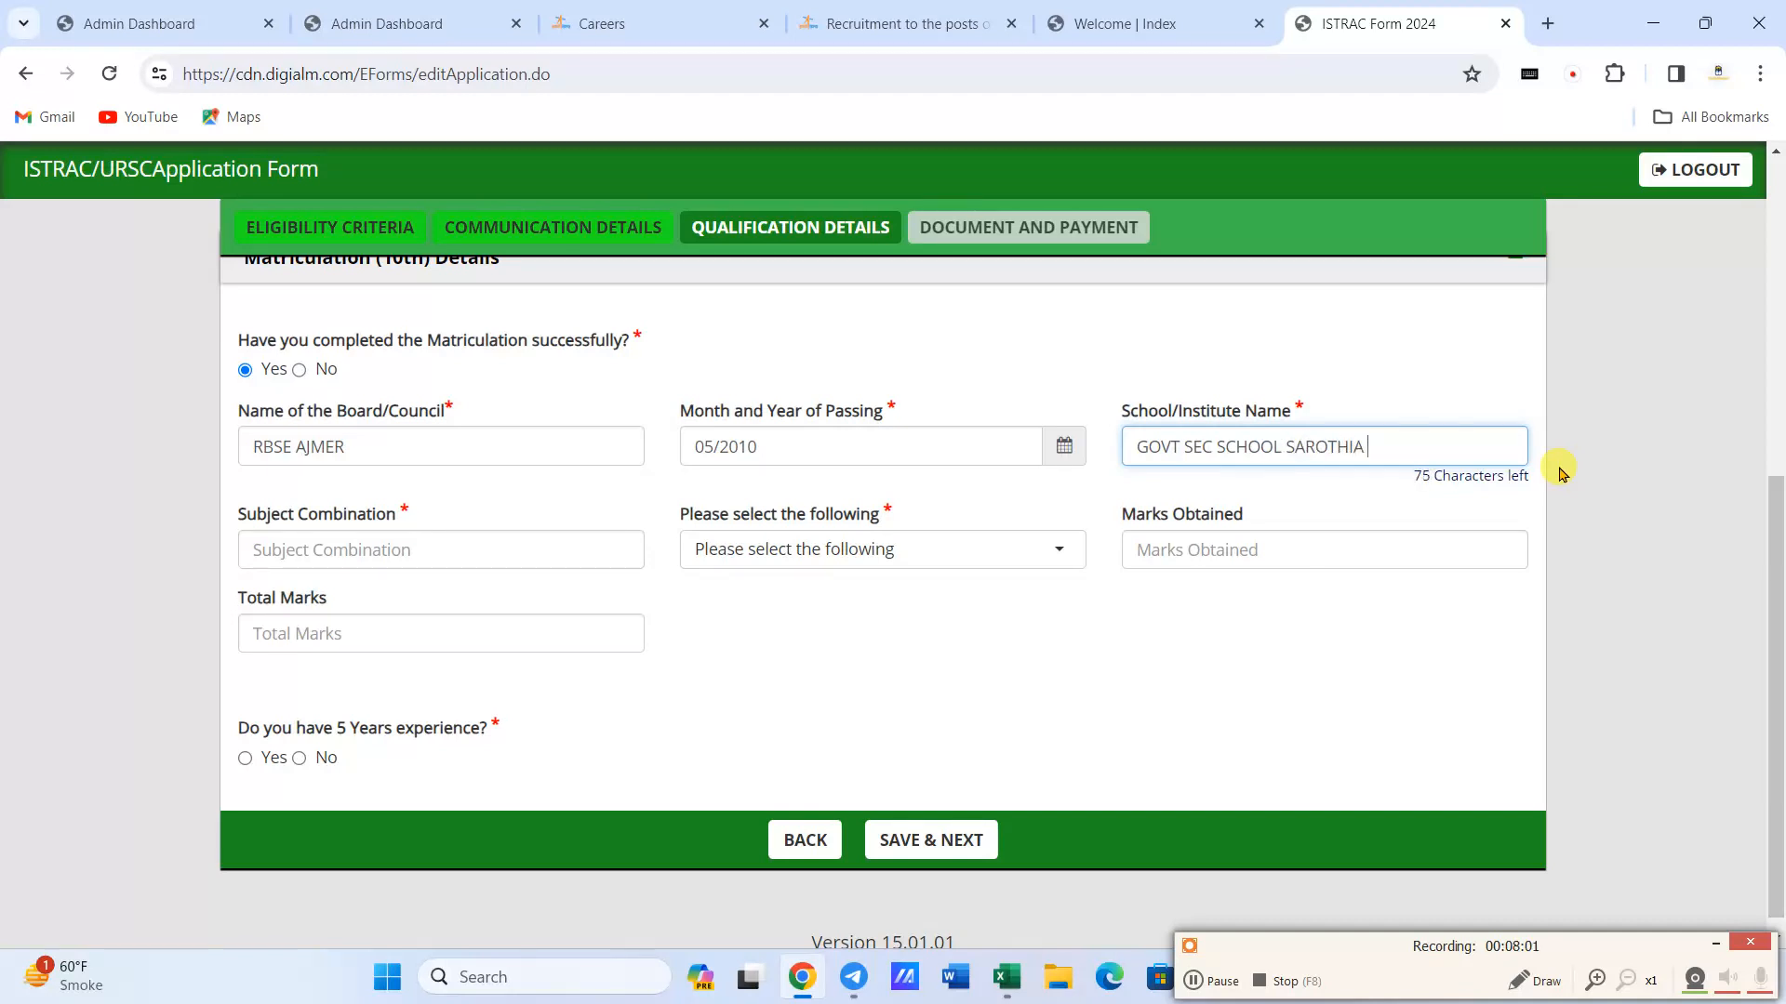
left_click(430, 555)
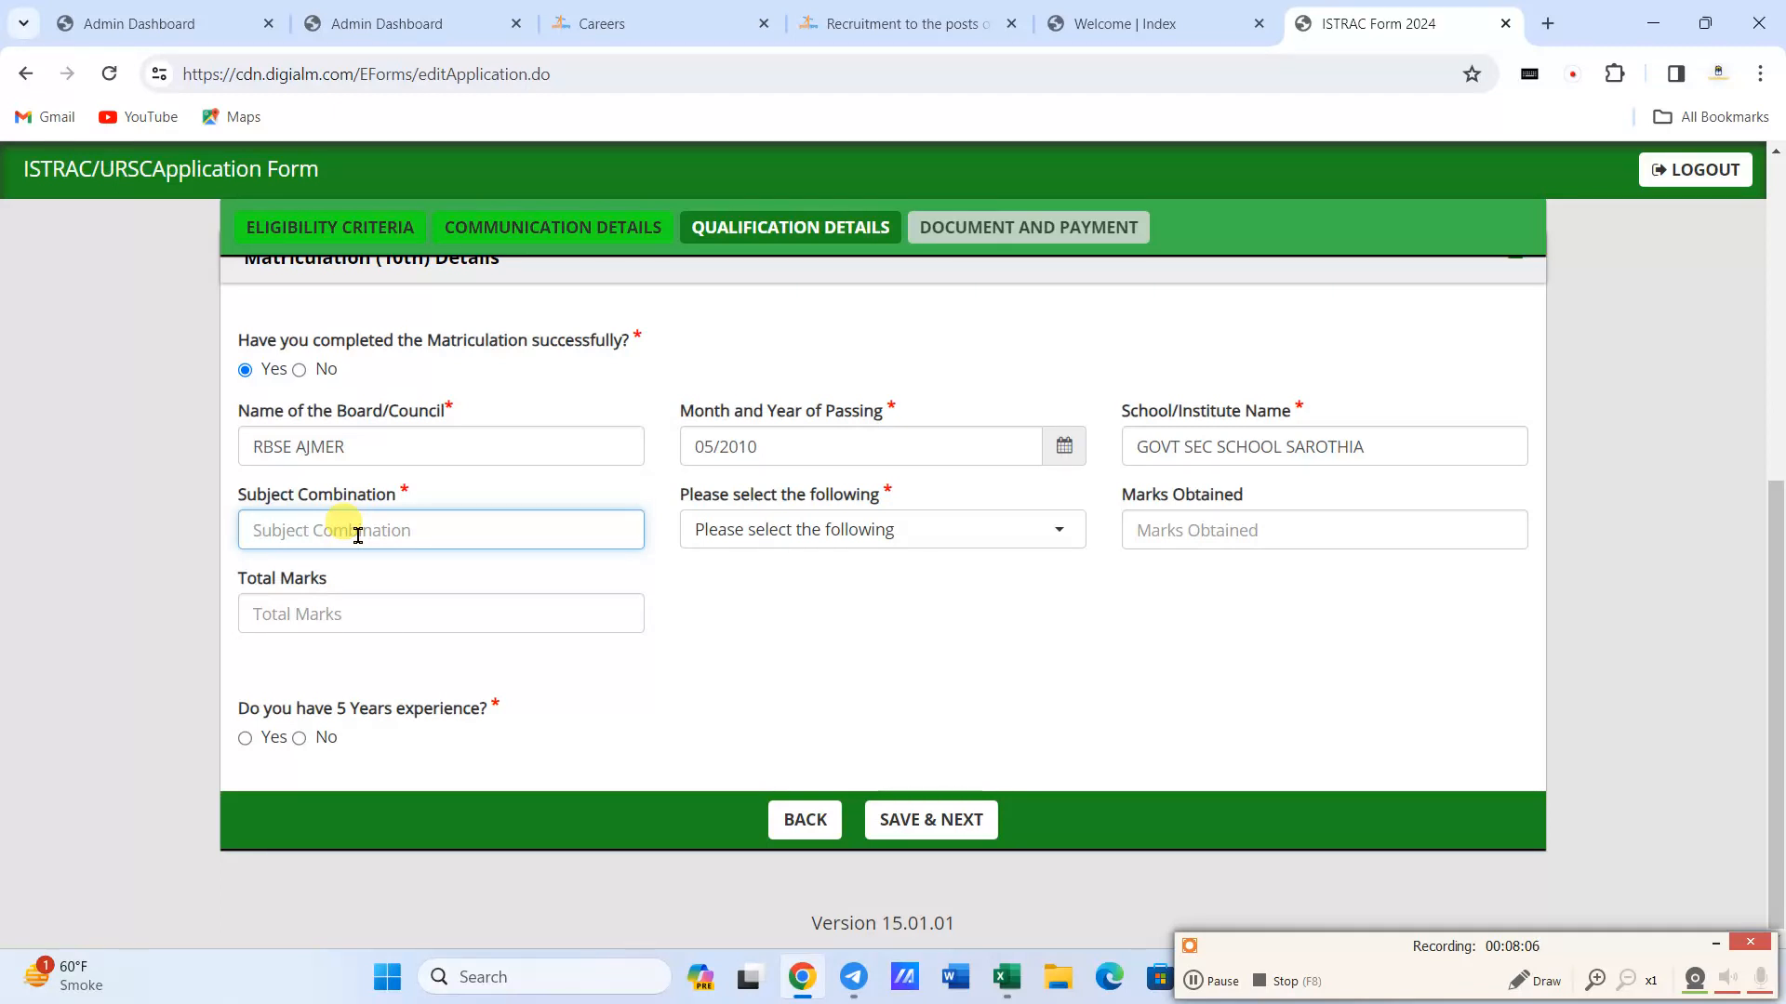
type("ENG, HINDI, SANSKRIT, MATHS,")
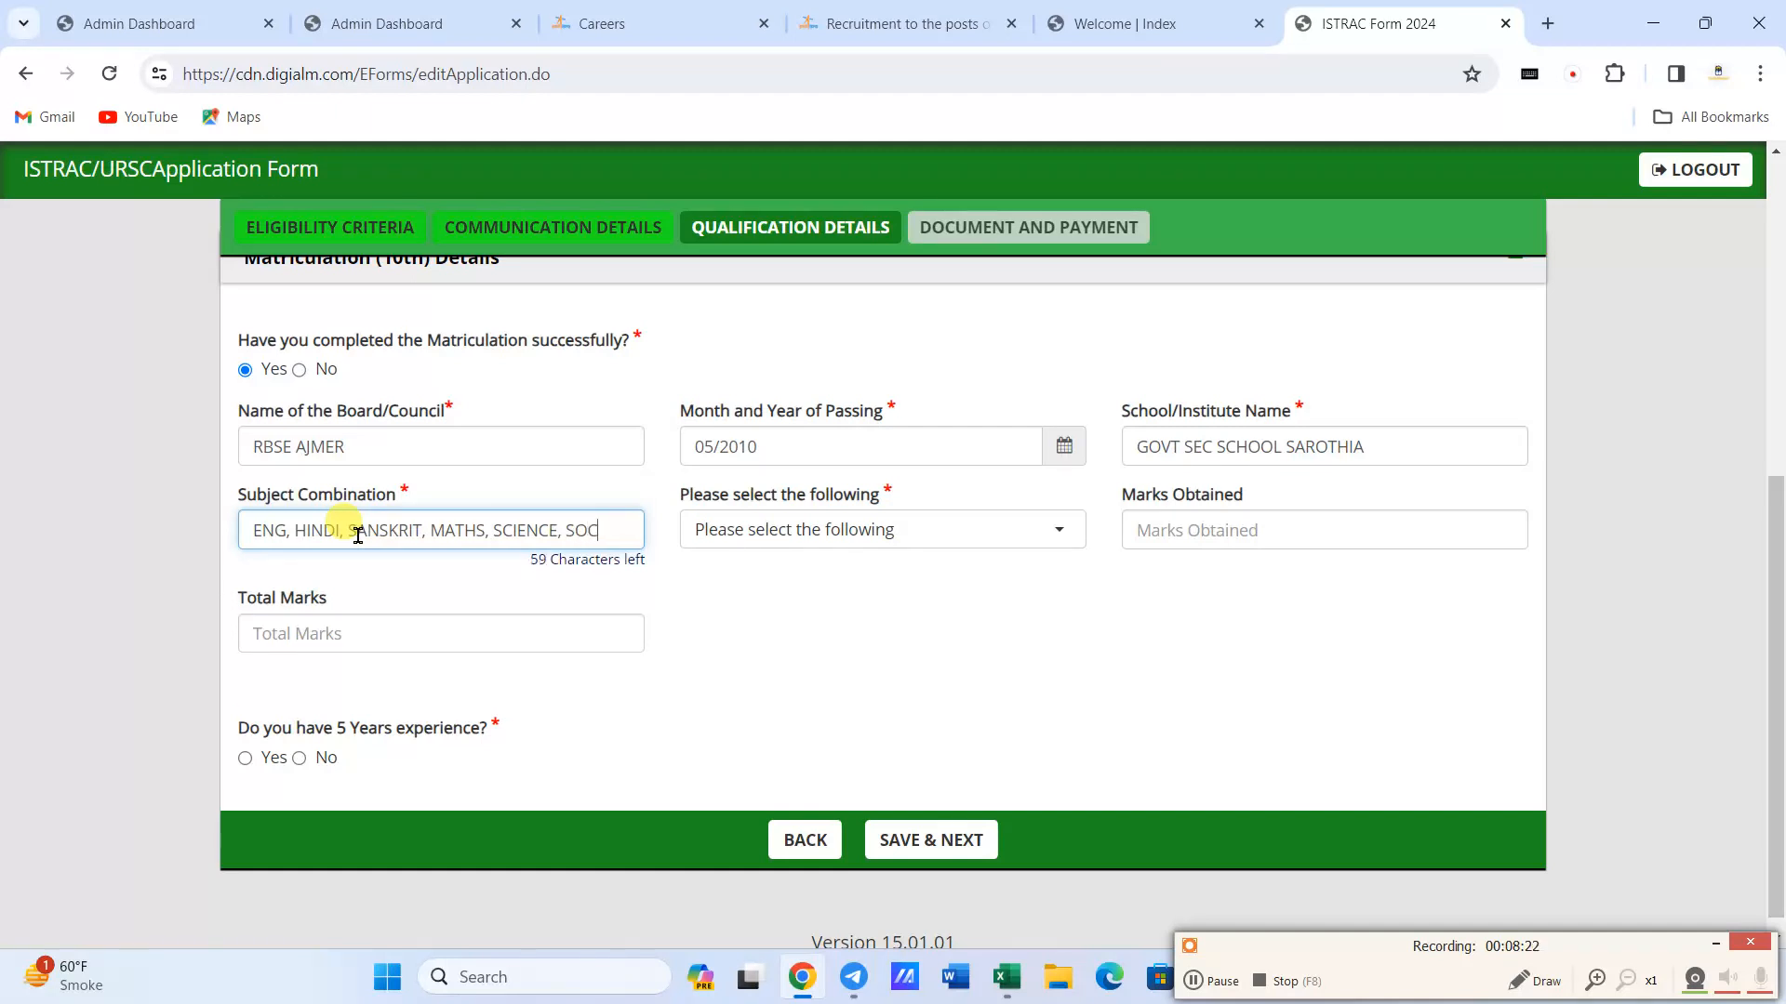
type("SCIENCE")
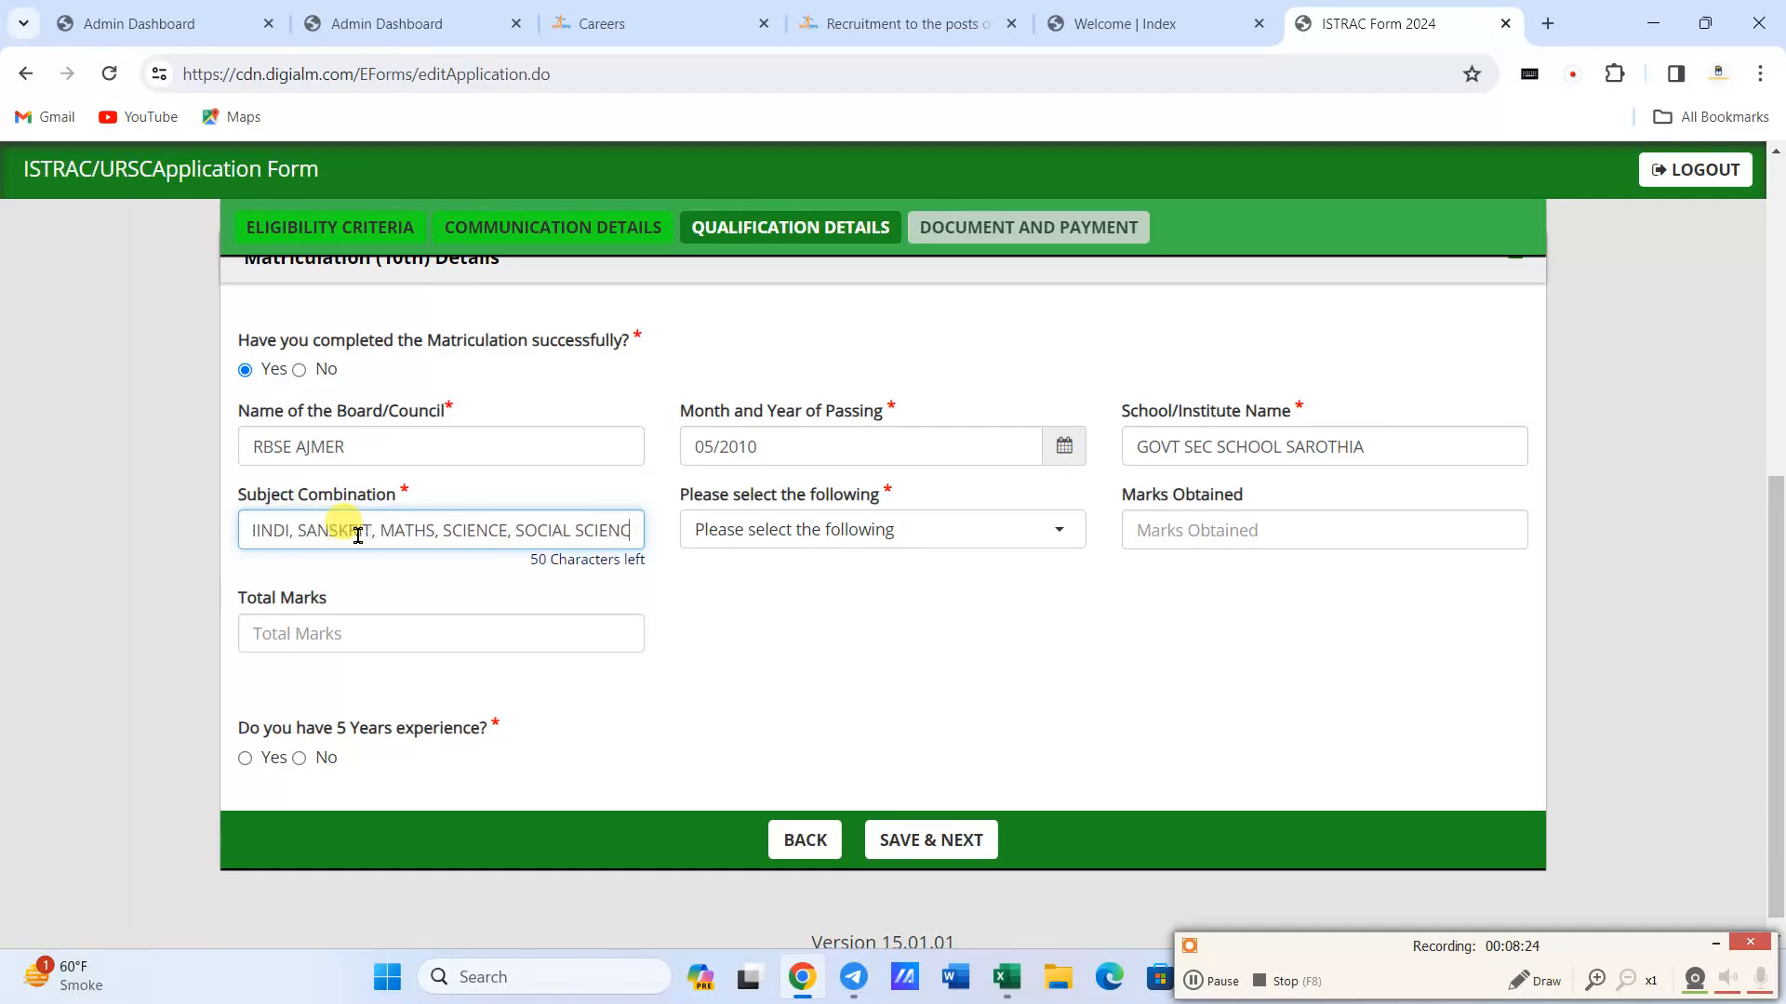
key("Tab")
- Choose Percentage as the 10th class result type and enter 344 marks obtained out of 600 total marks
left_click(827, 523)
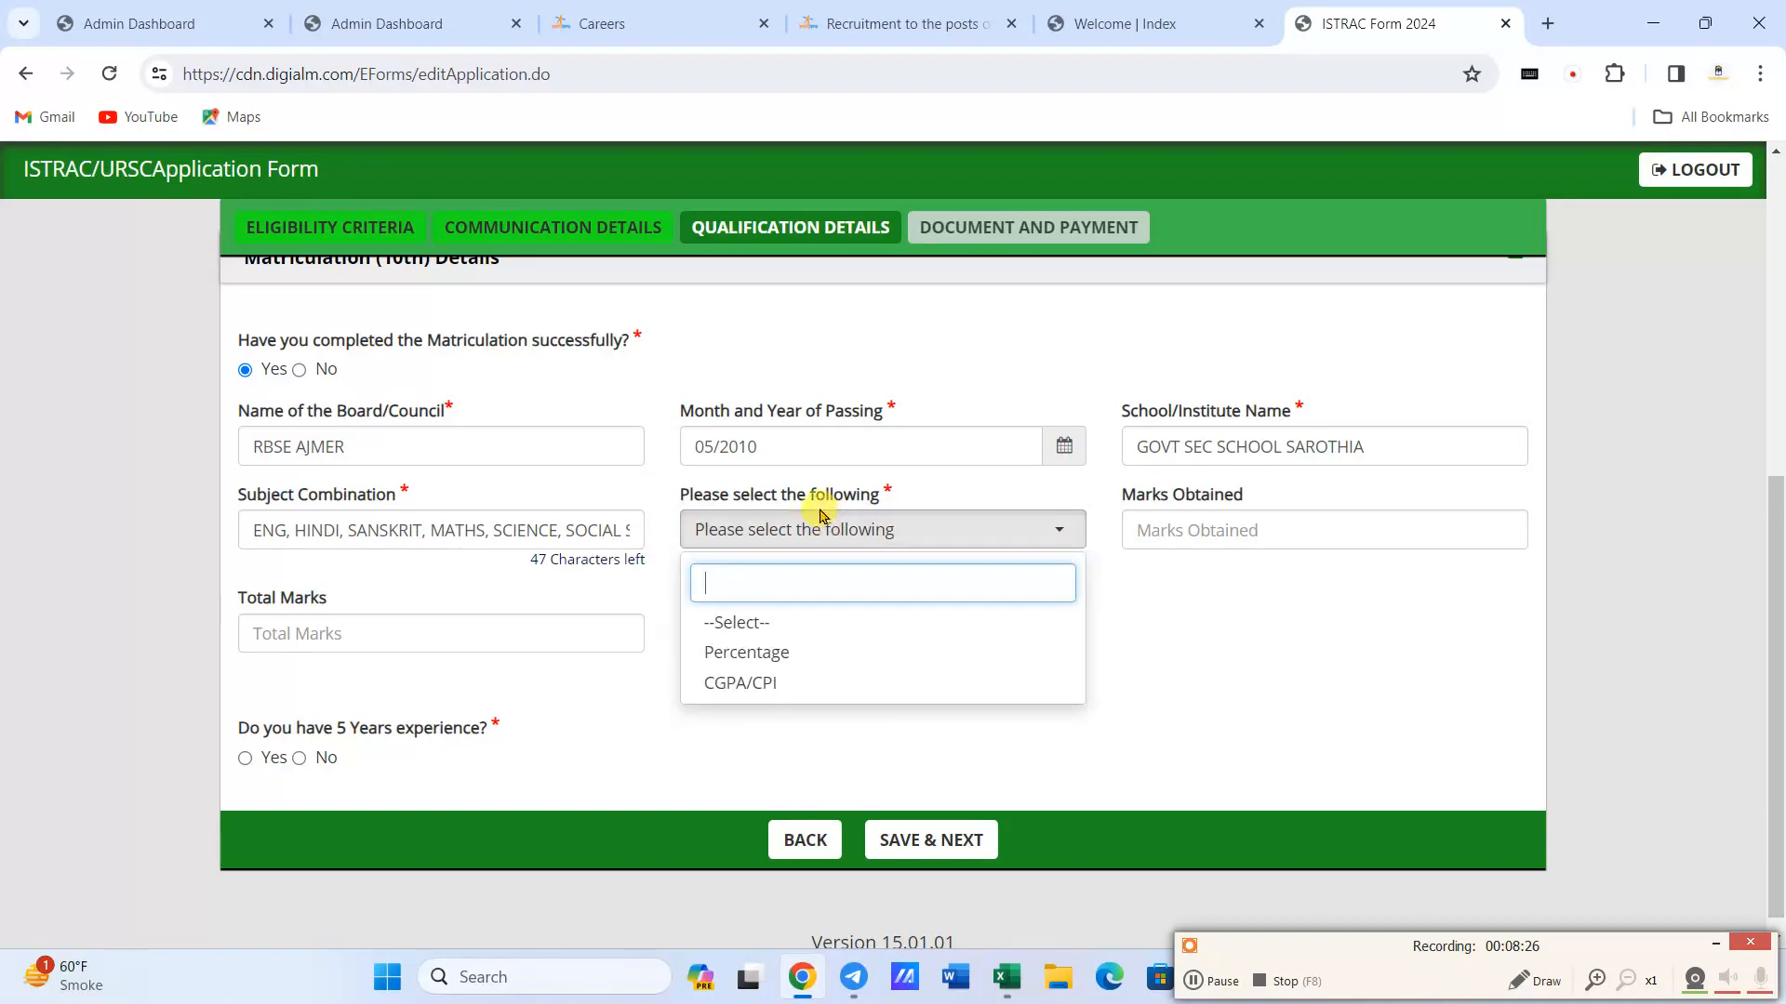
left_click(772, 650)
left_click(1228, 524)
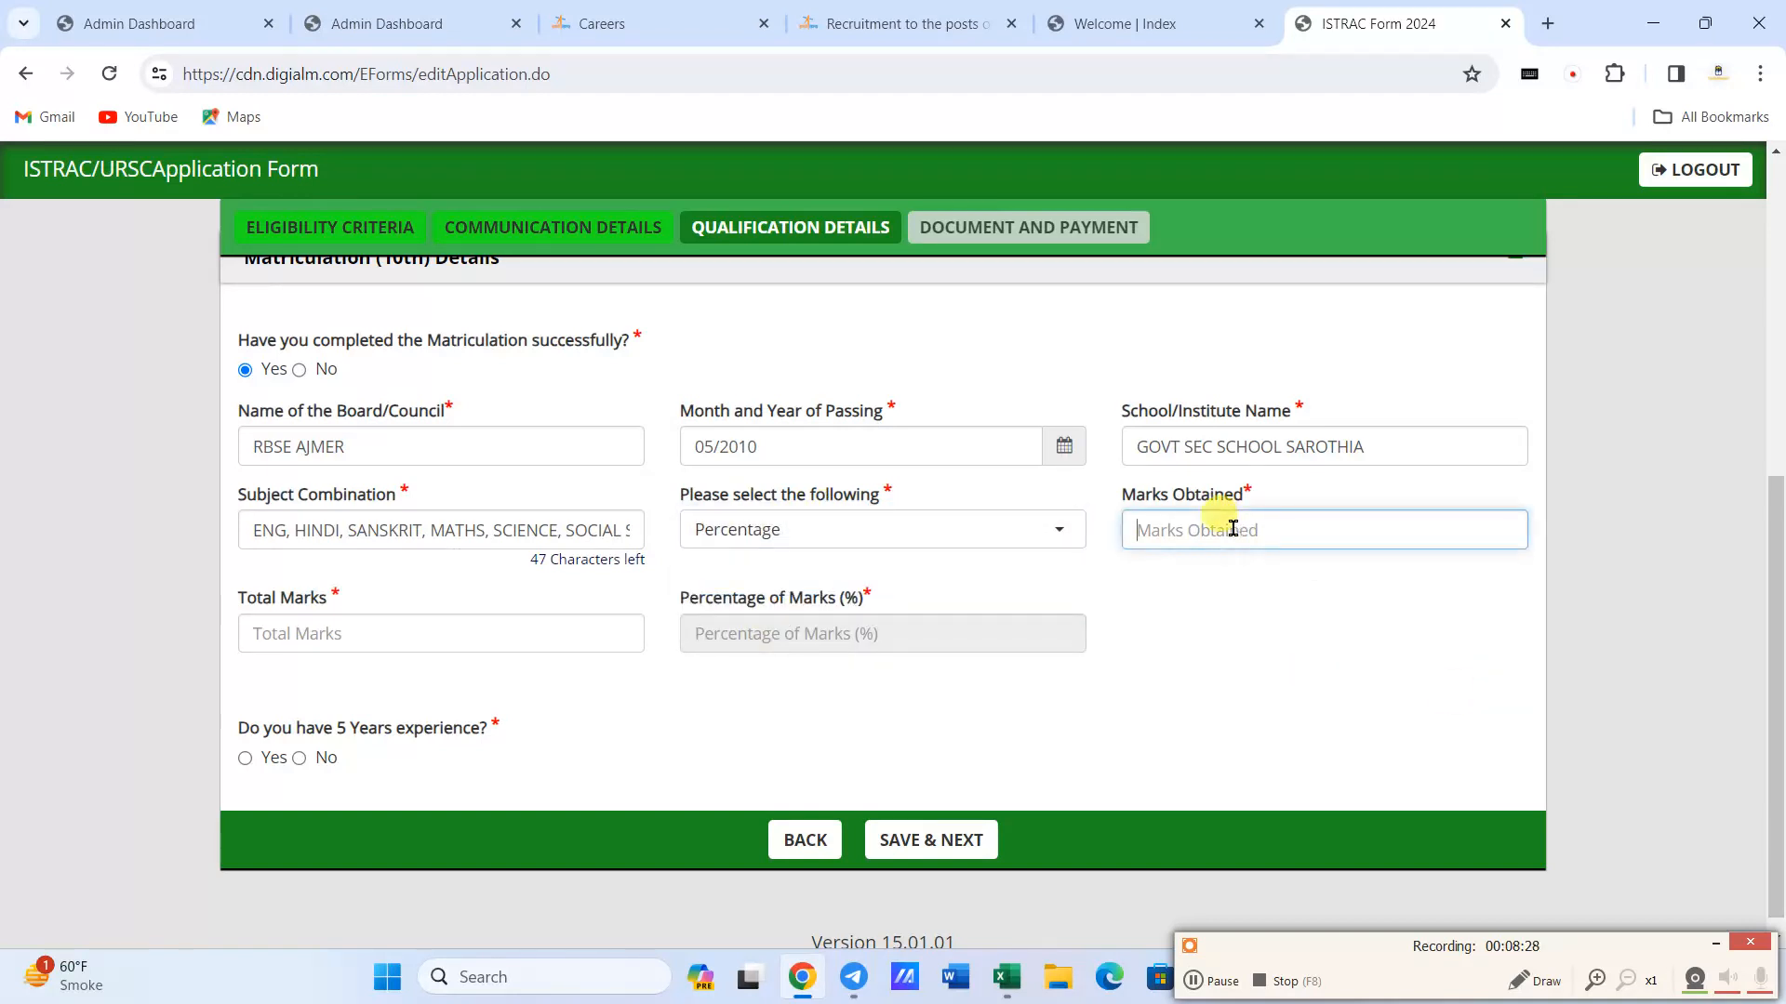
type("344")
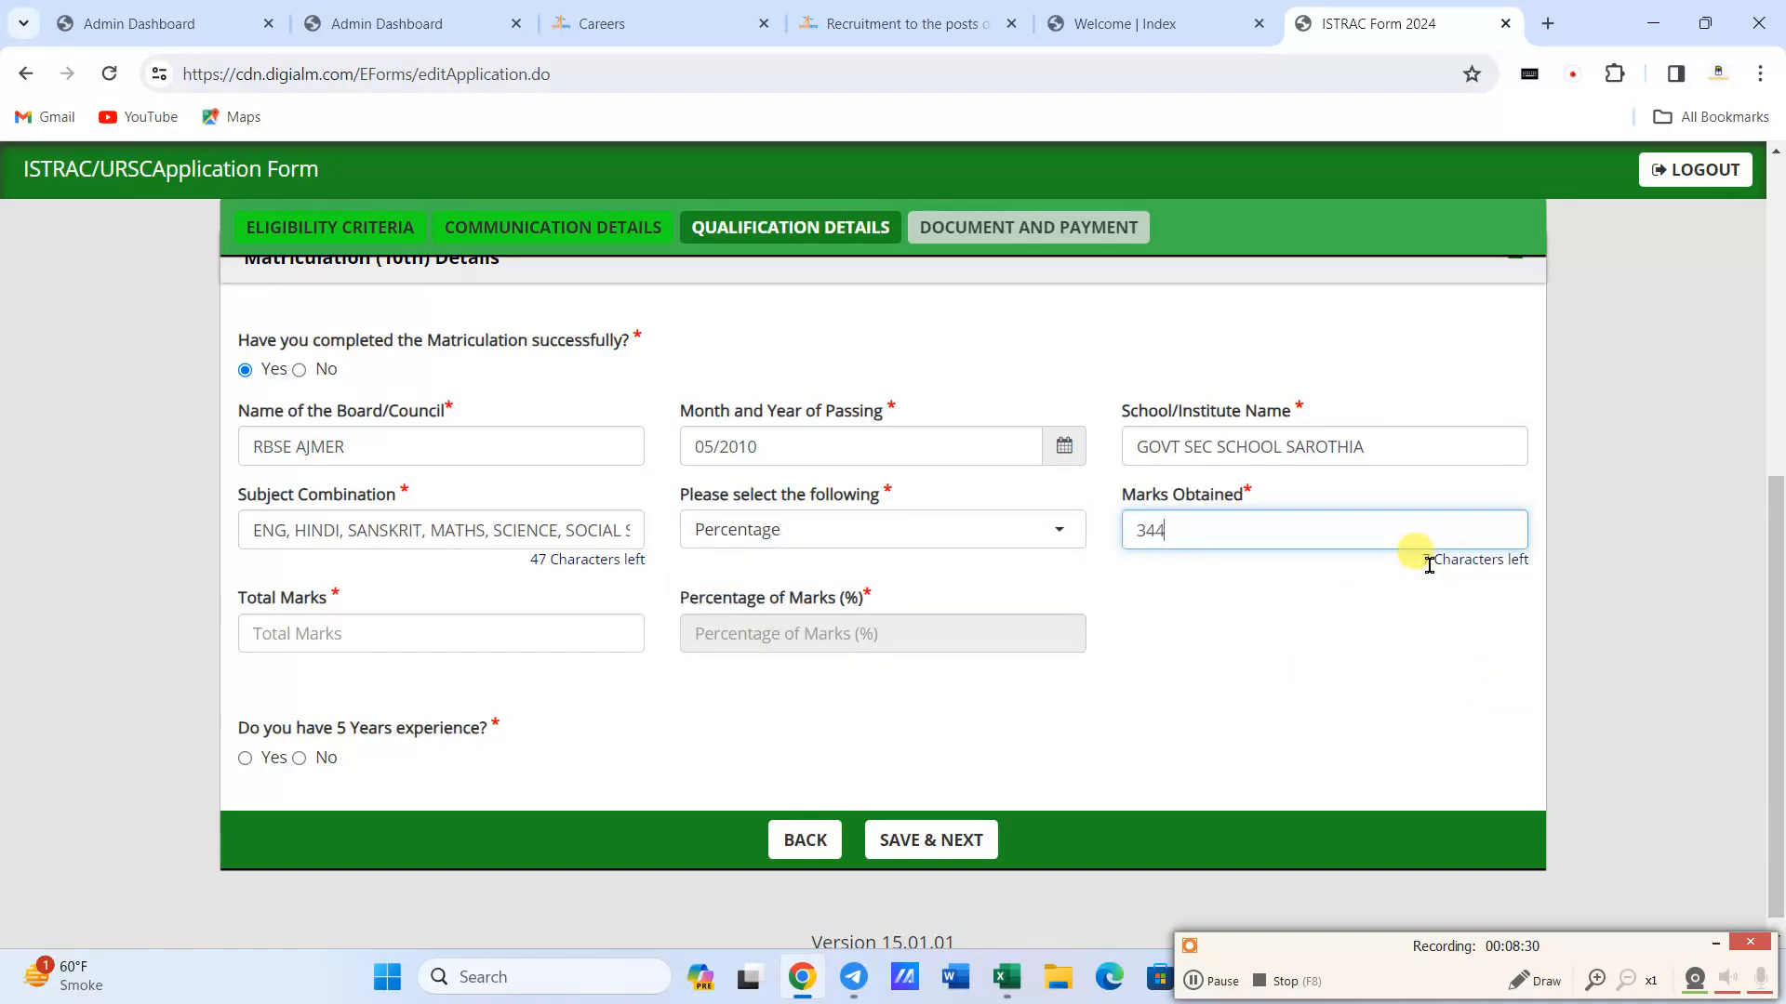
left_click(452, 622)
type("3")
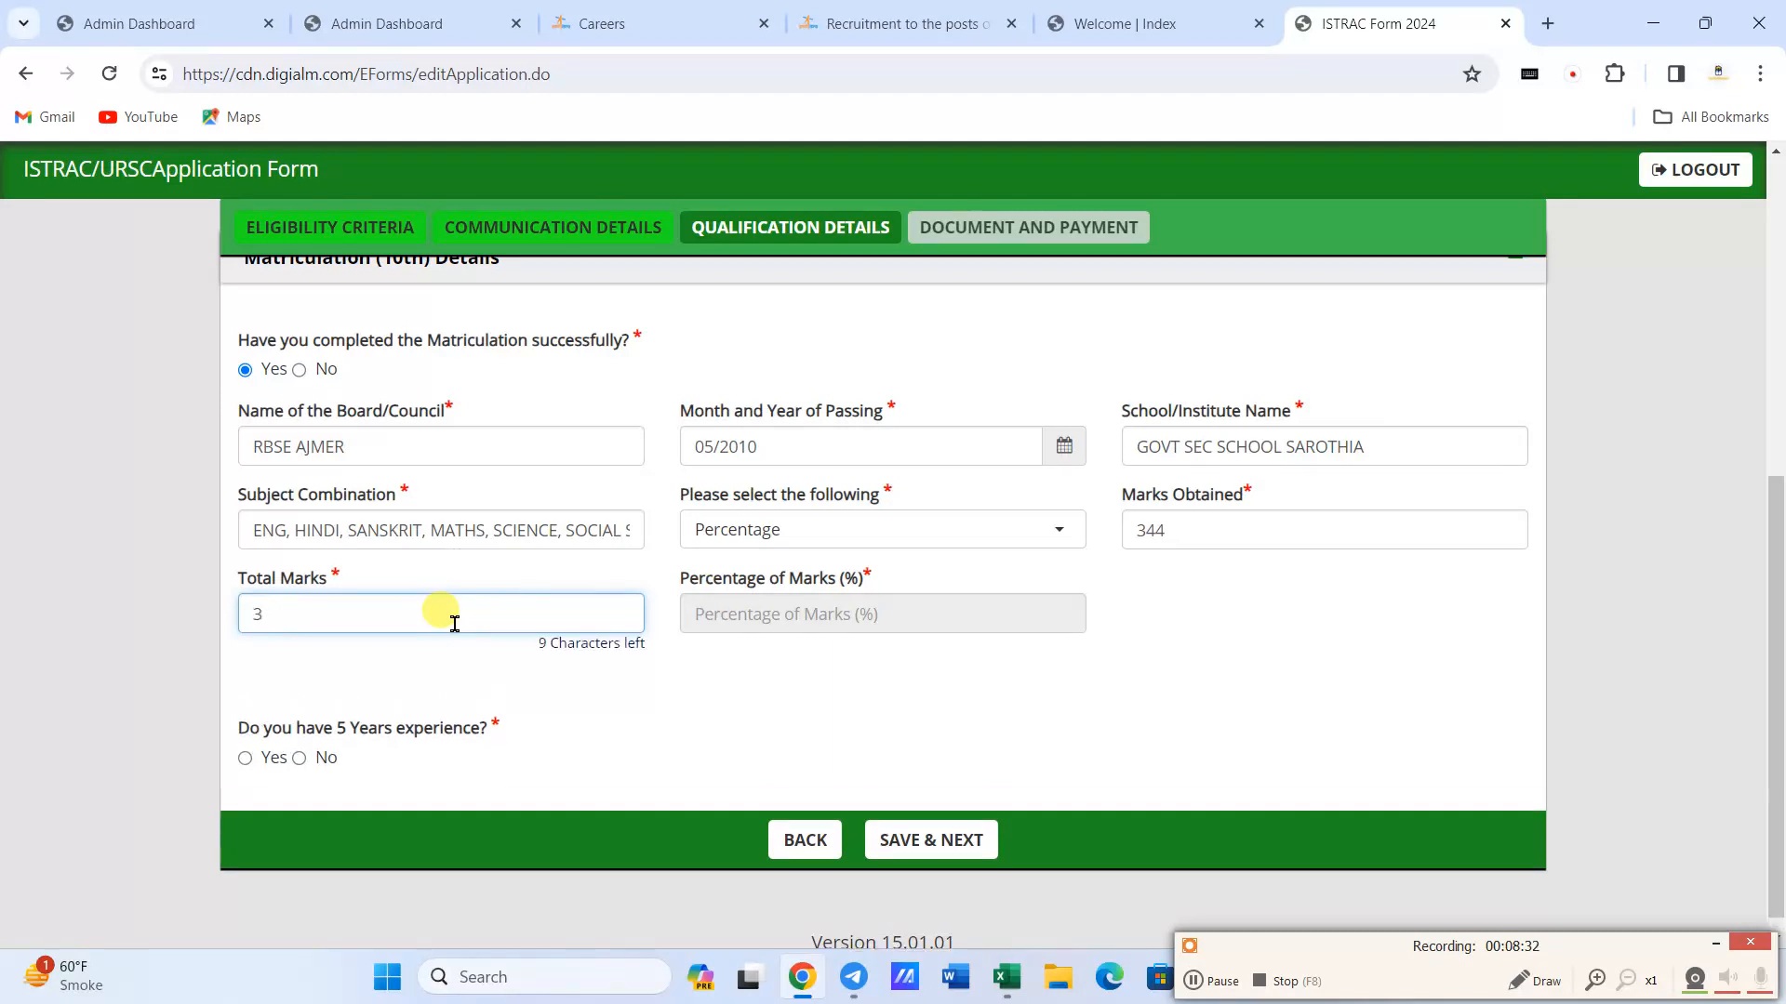
left_click(957, 776)
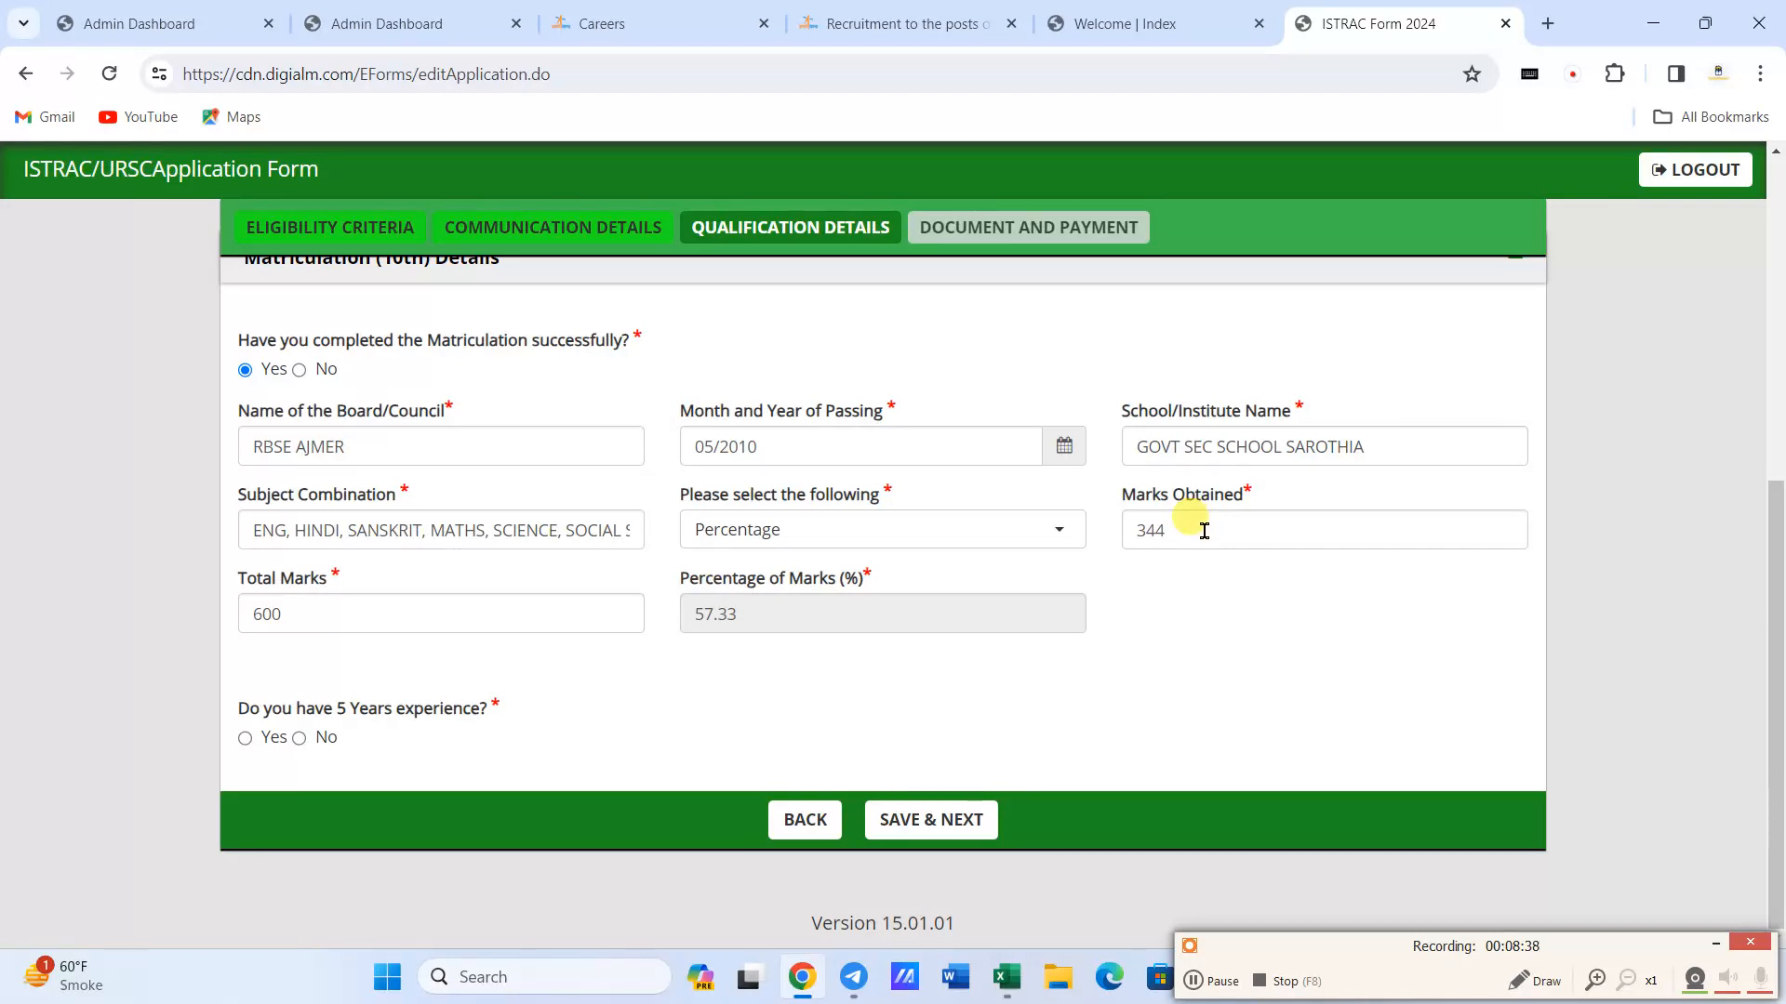
- Answer Yes to the 5 years experience question and save the qualification details to continue to the documents and payment
left_click(246, 739)
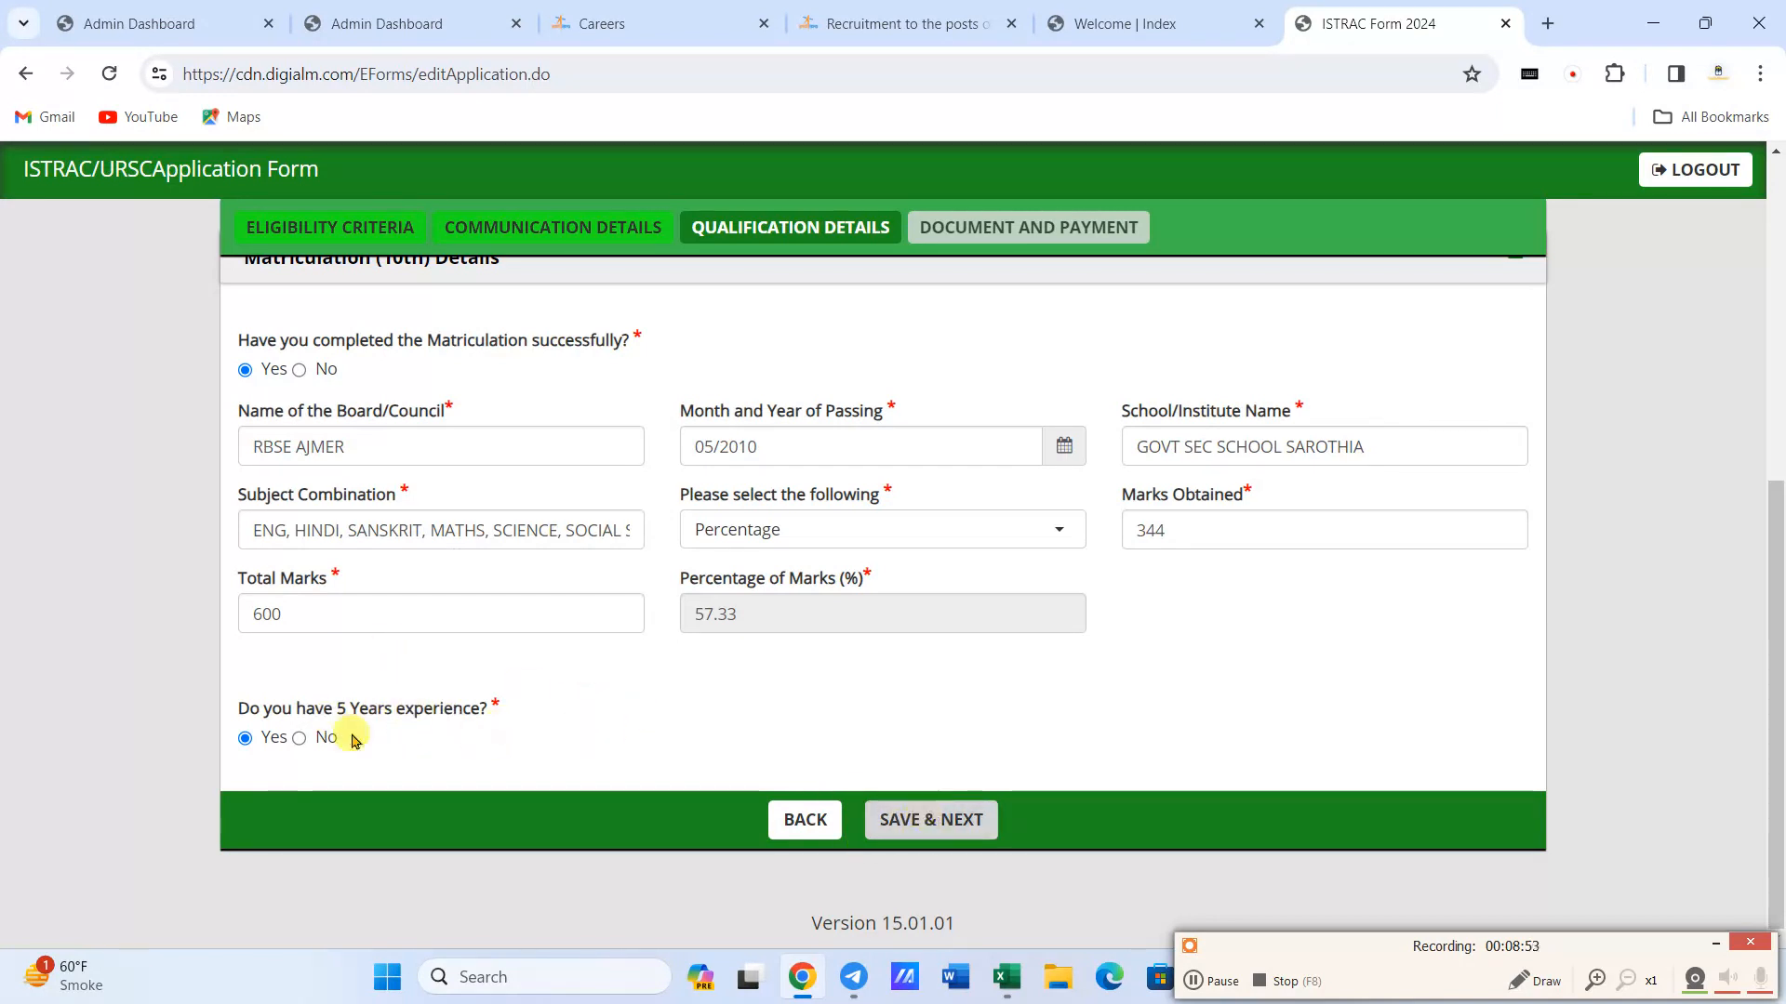
left_click(930, 820)
left_click_drag(955, 578, 955, 565)
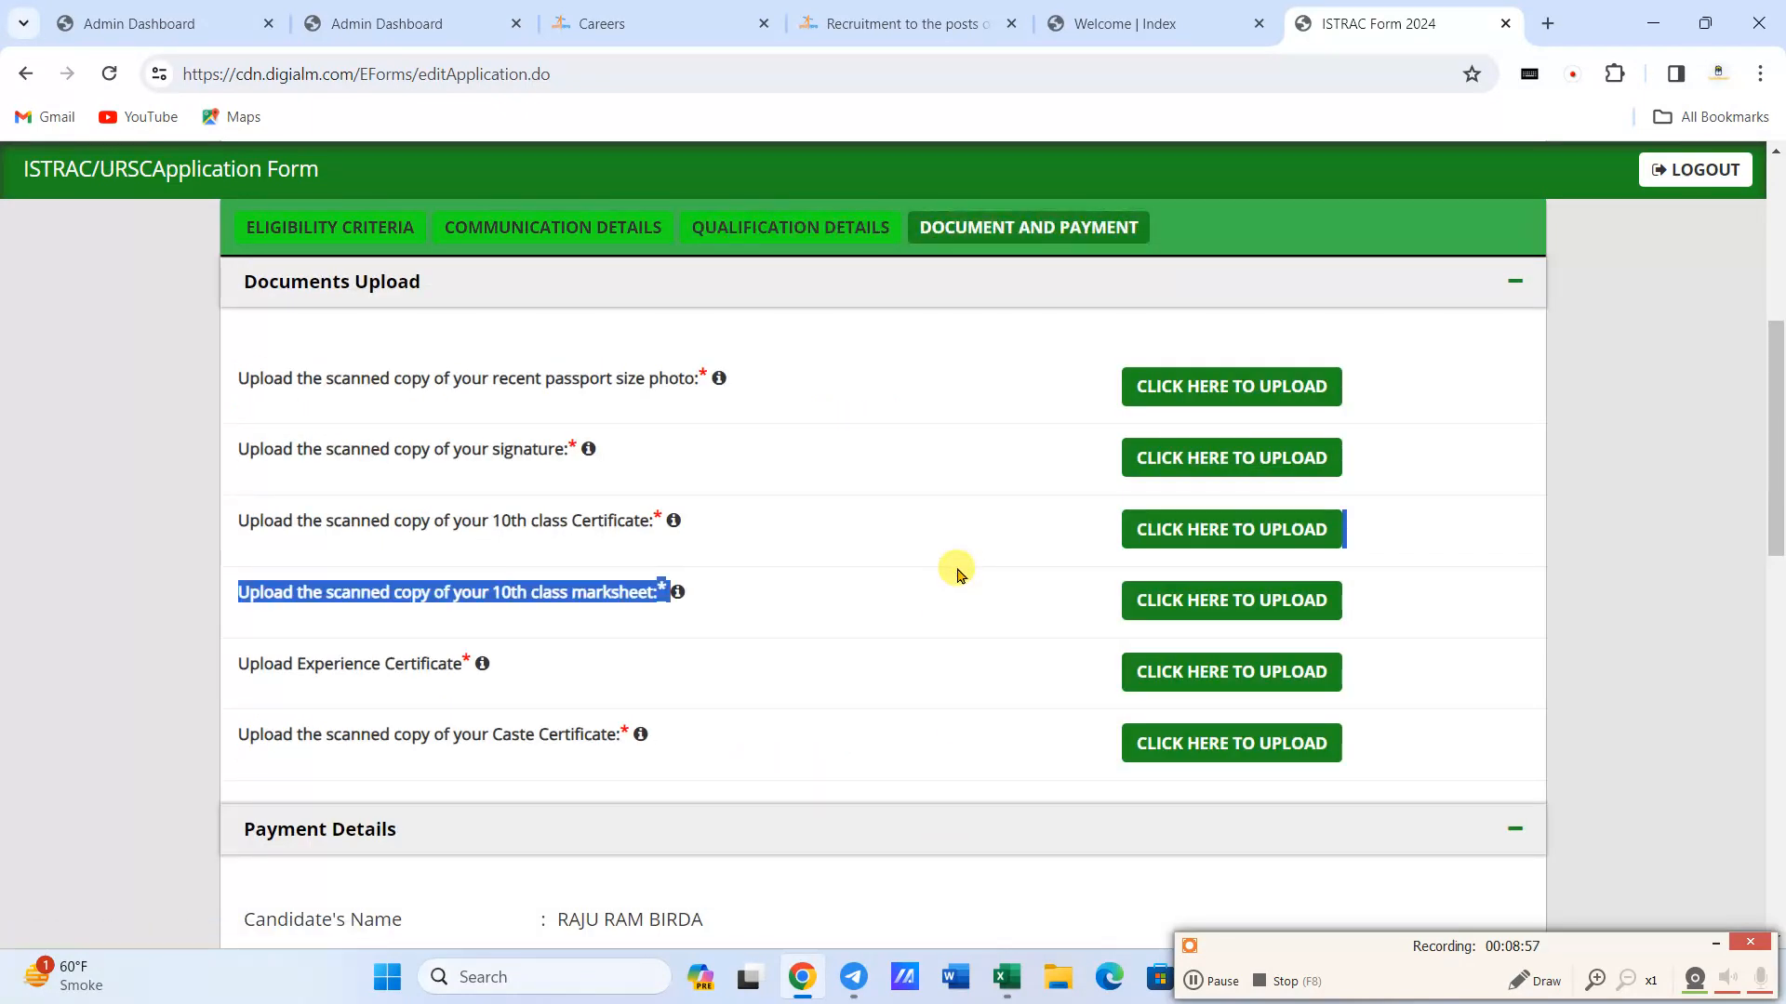
- Start the passport size photo upload and browse to the Desktop folder for the image file
scroll(930, 574, "up", 5)
scroll(923, 577, "down", 5)
scroll(902, 575, "up", 2)
left_click(867, 521)
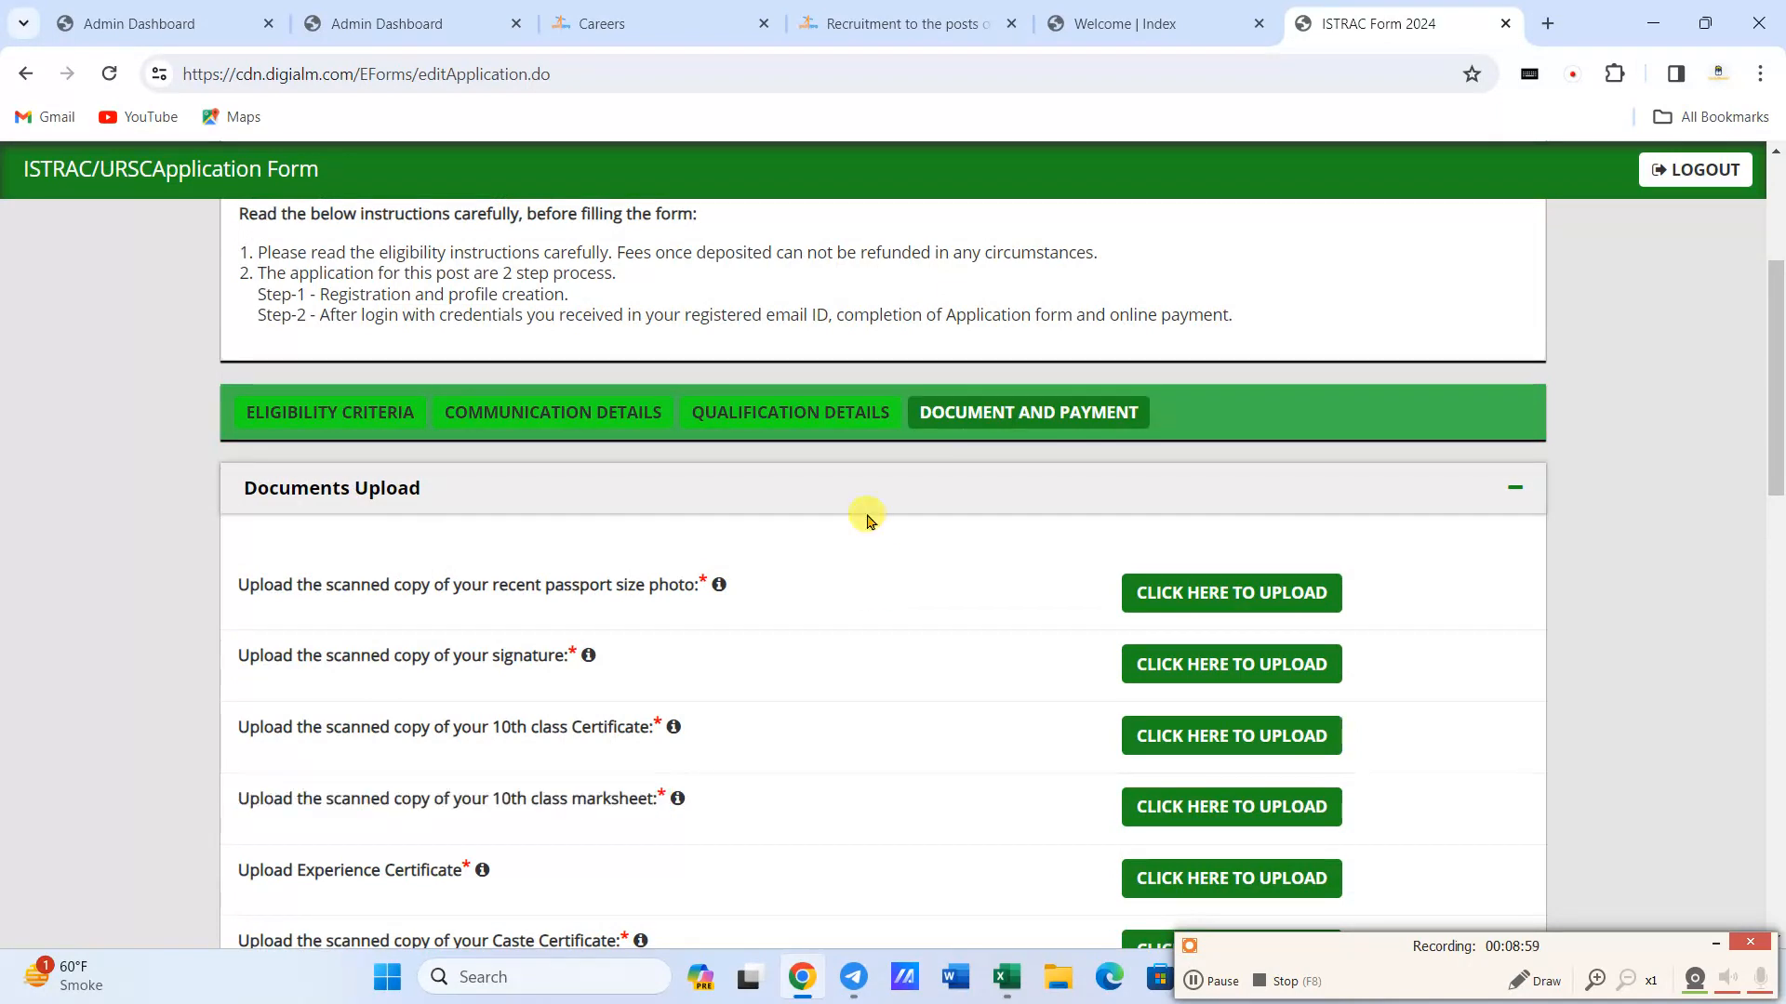
left_click(1175, 601)
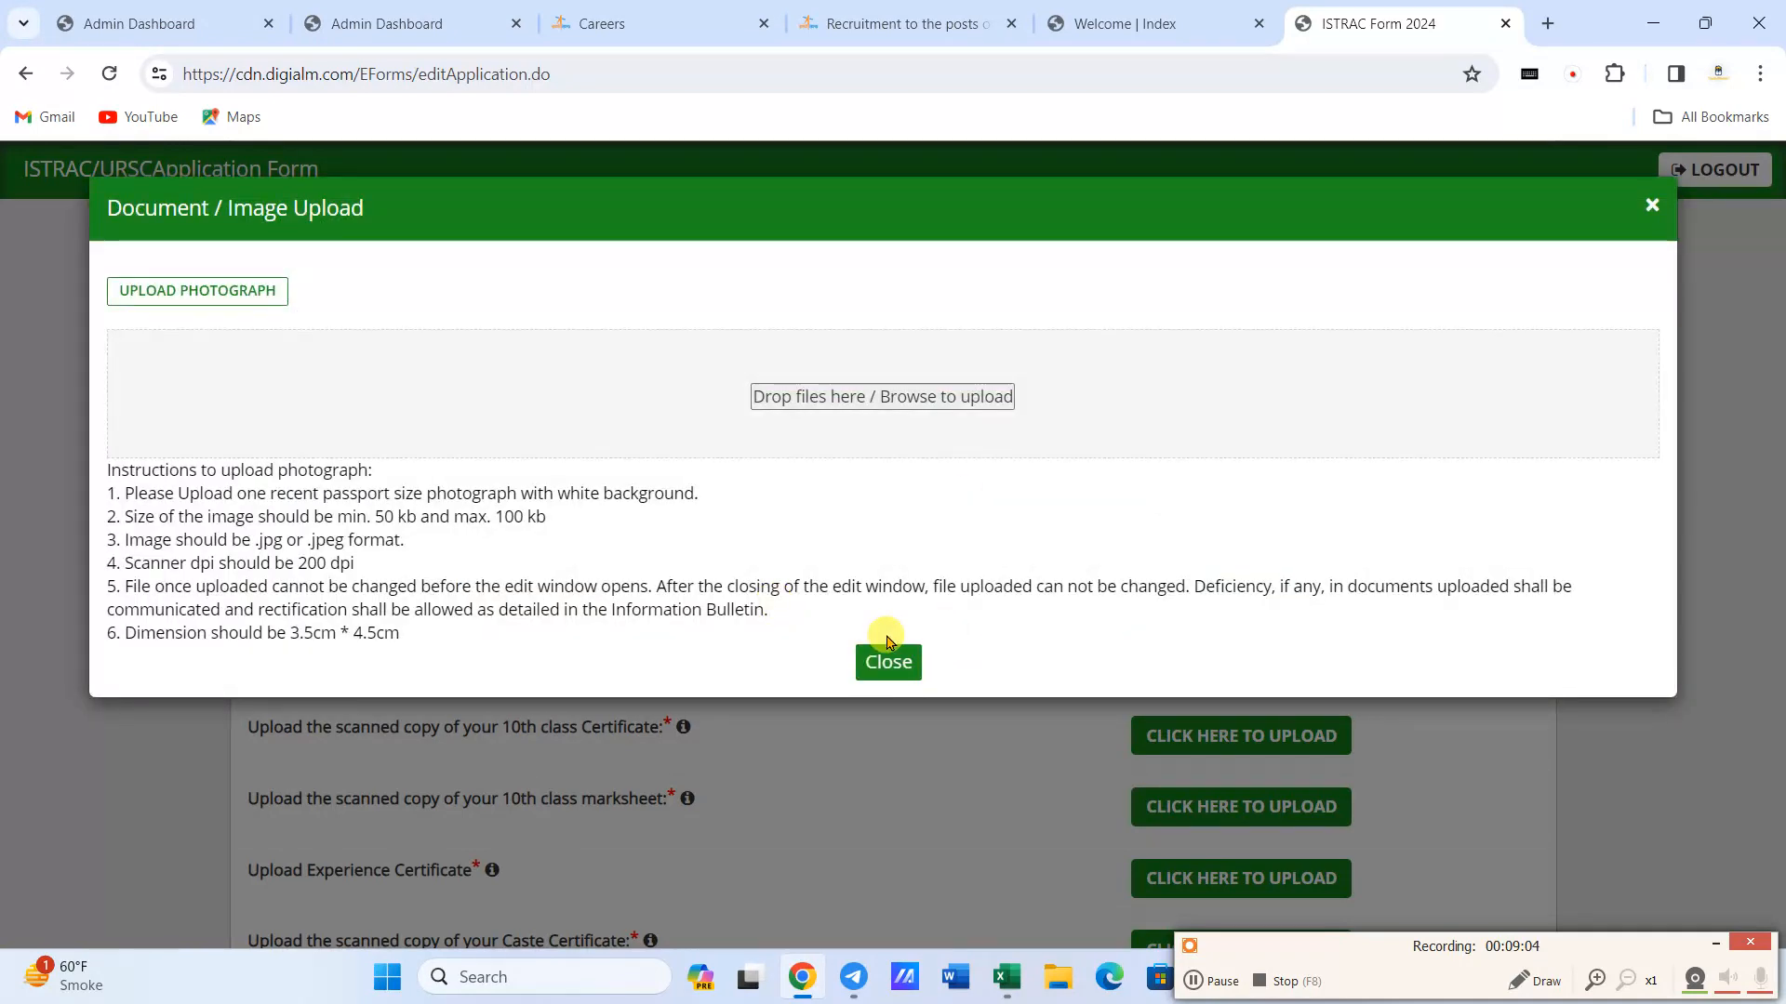
left_click(855, 398)
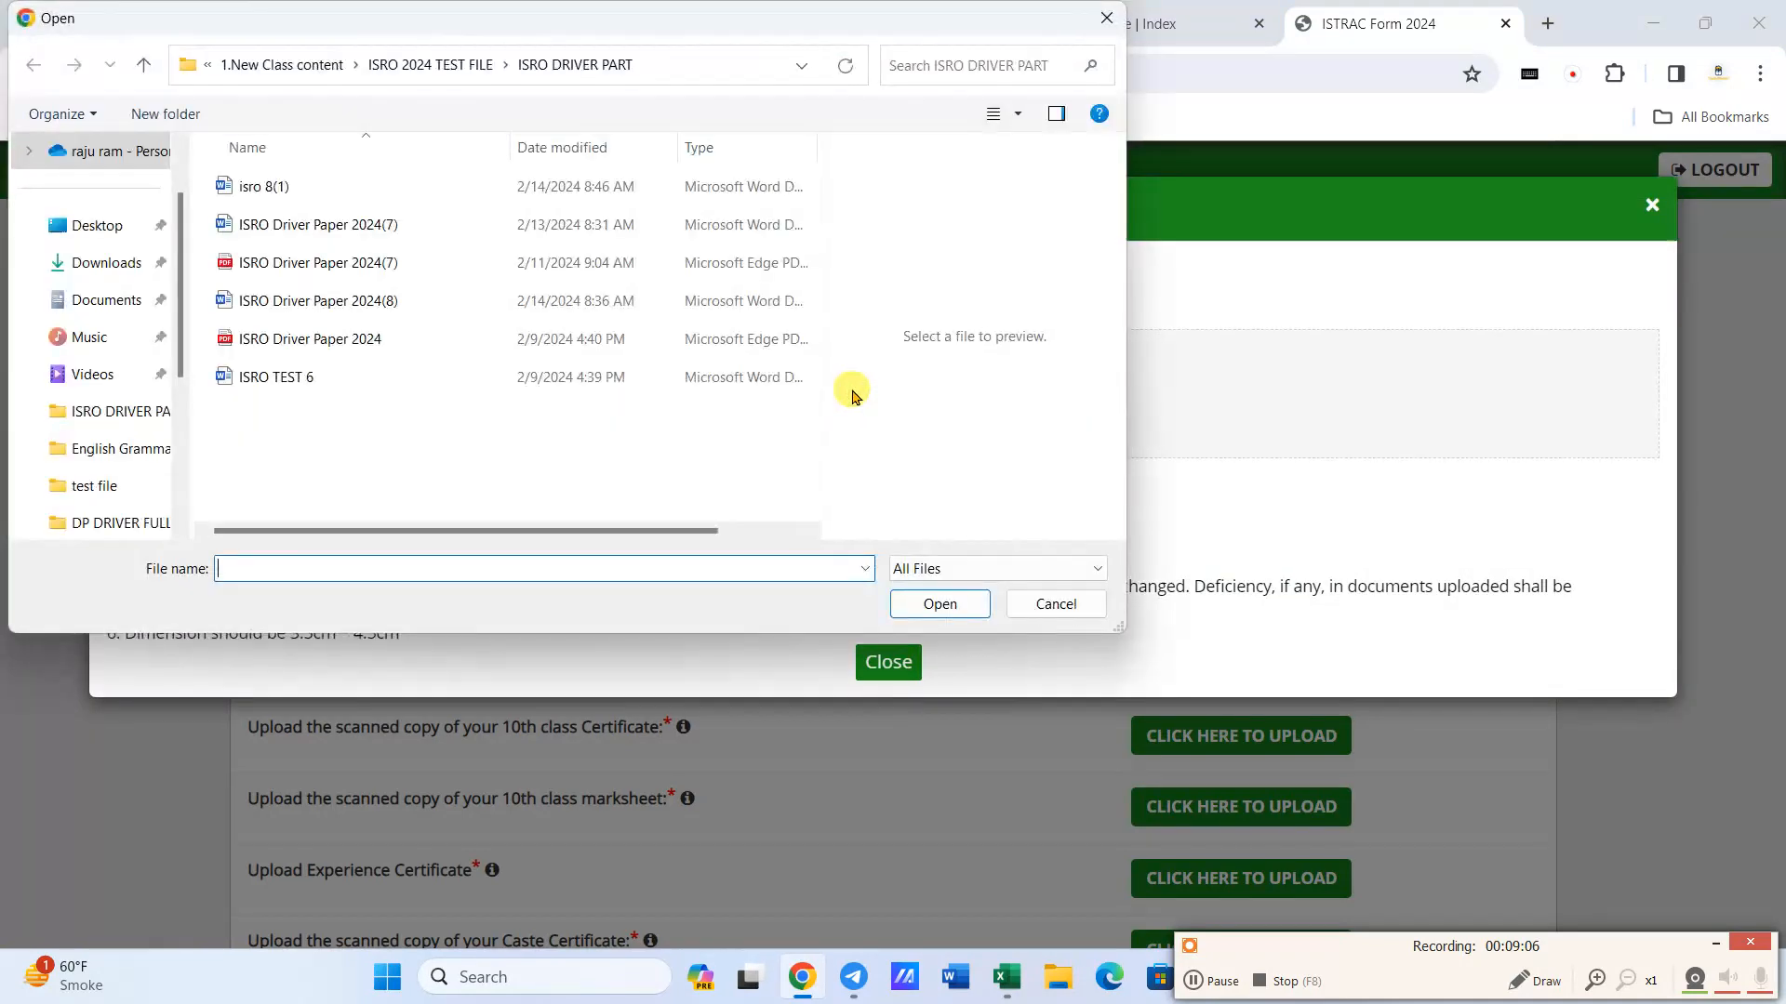
left_click(85, 231)
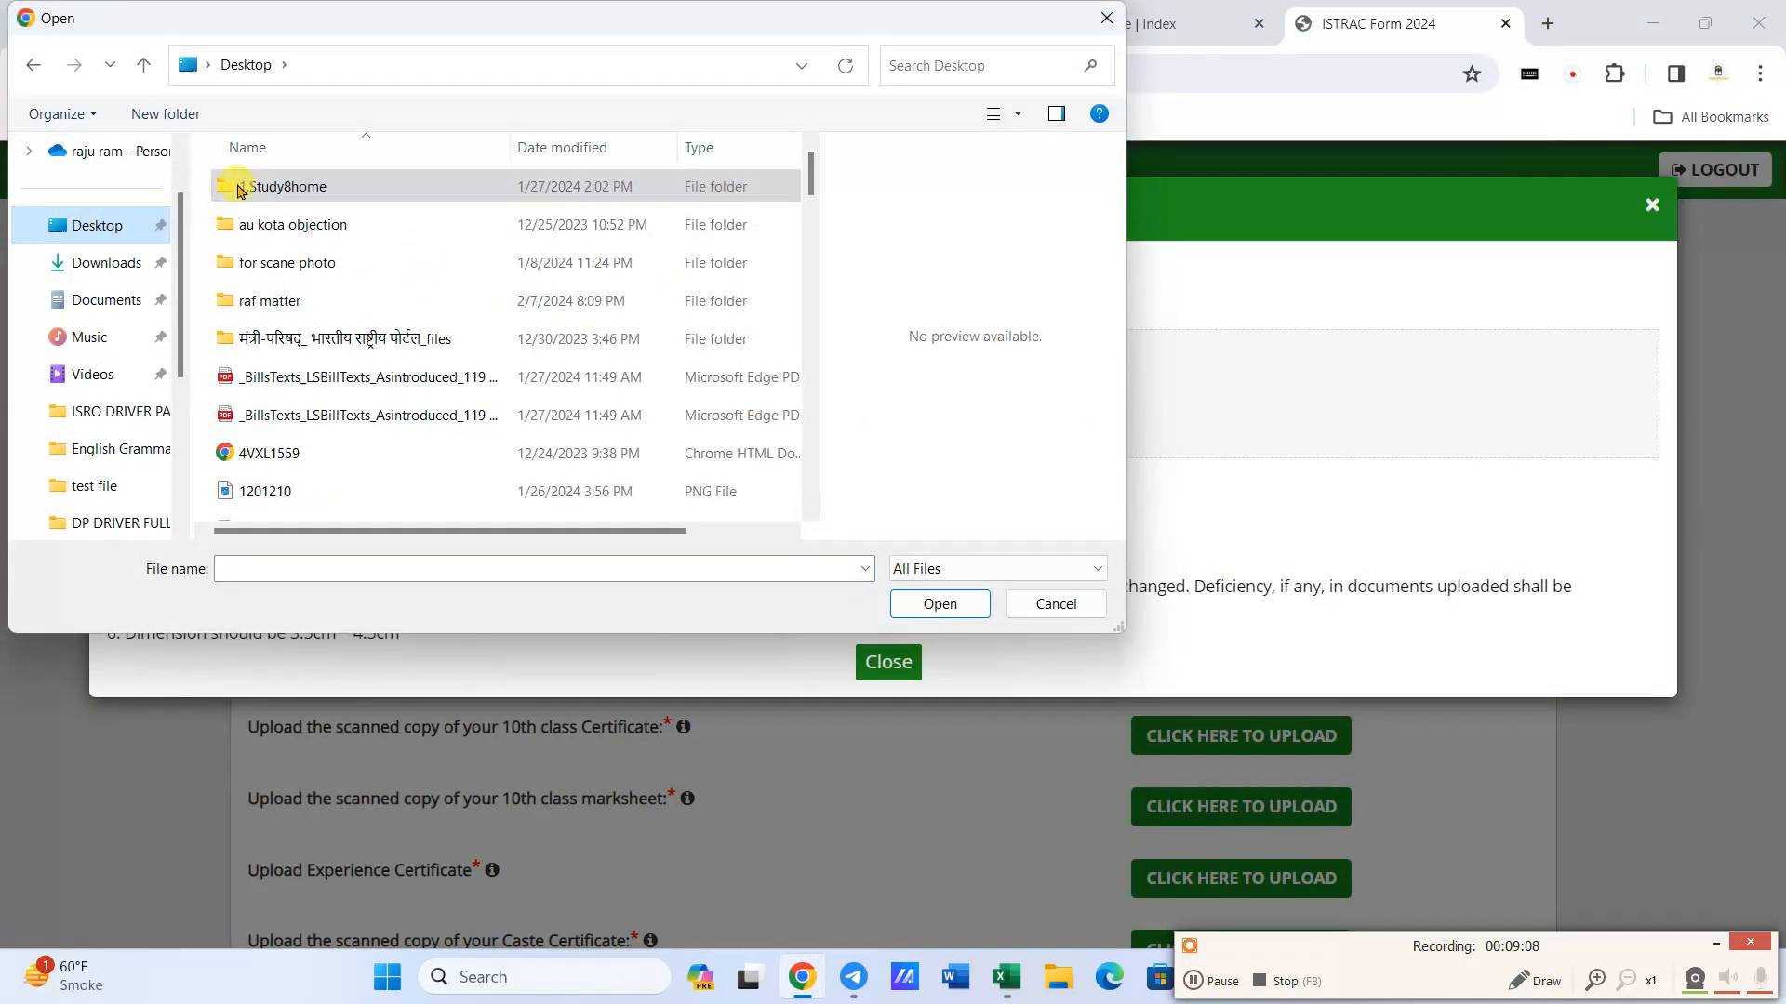
left_click(1199, 981)
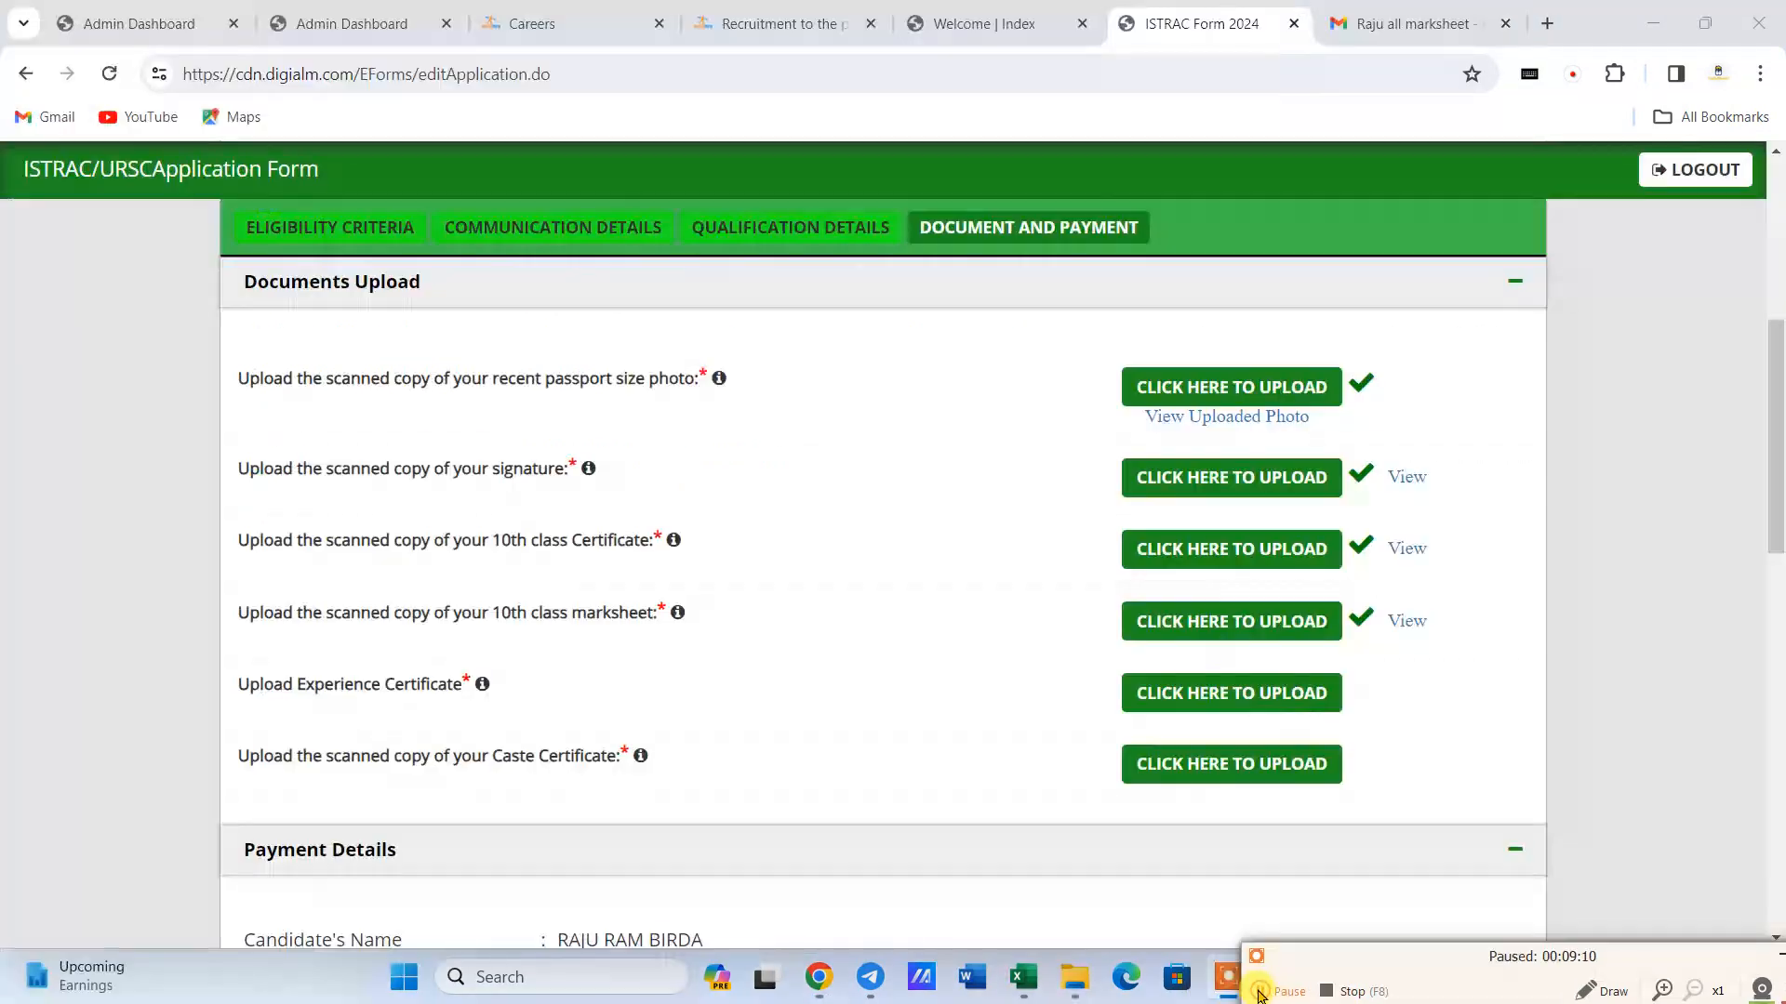
left_click(1260, 992)
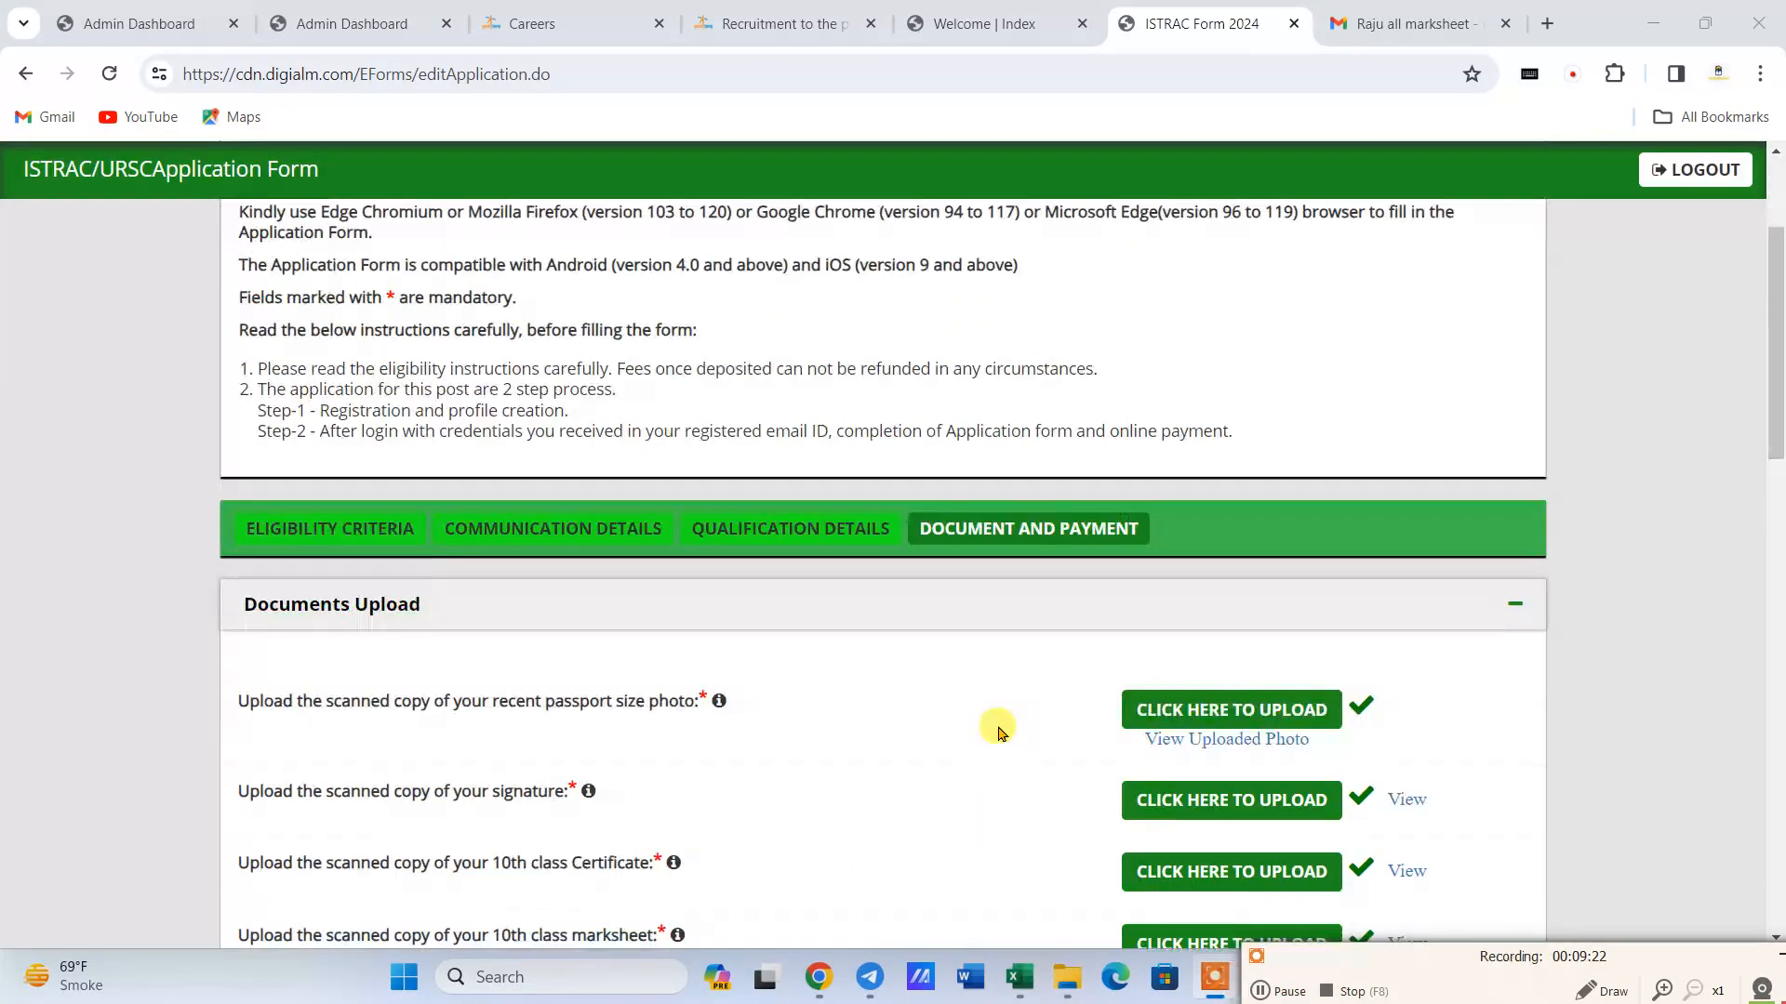
- Check the file size and format requirements for the photo, signature, 10th class certificate and experience certificate uploads
scroll(1068, 602, "down", 3)
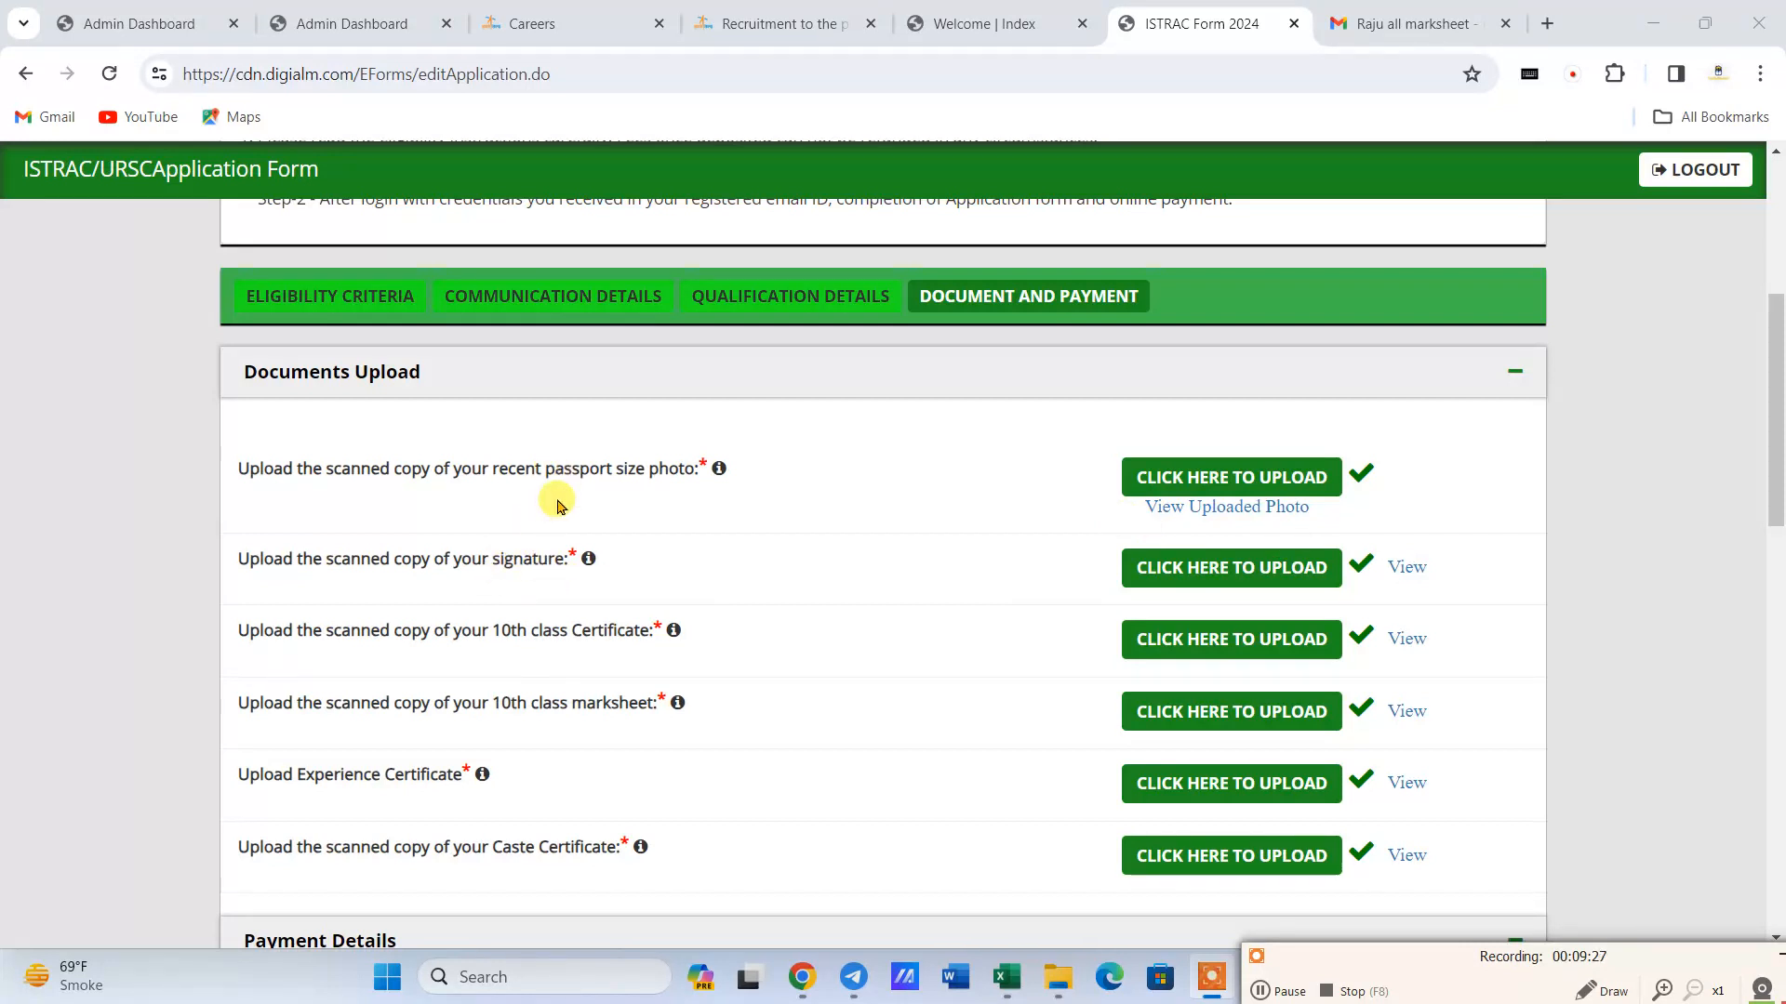
mouse_move(718, 474)
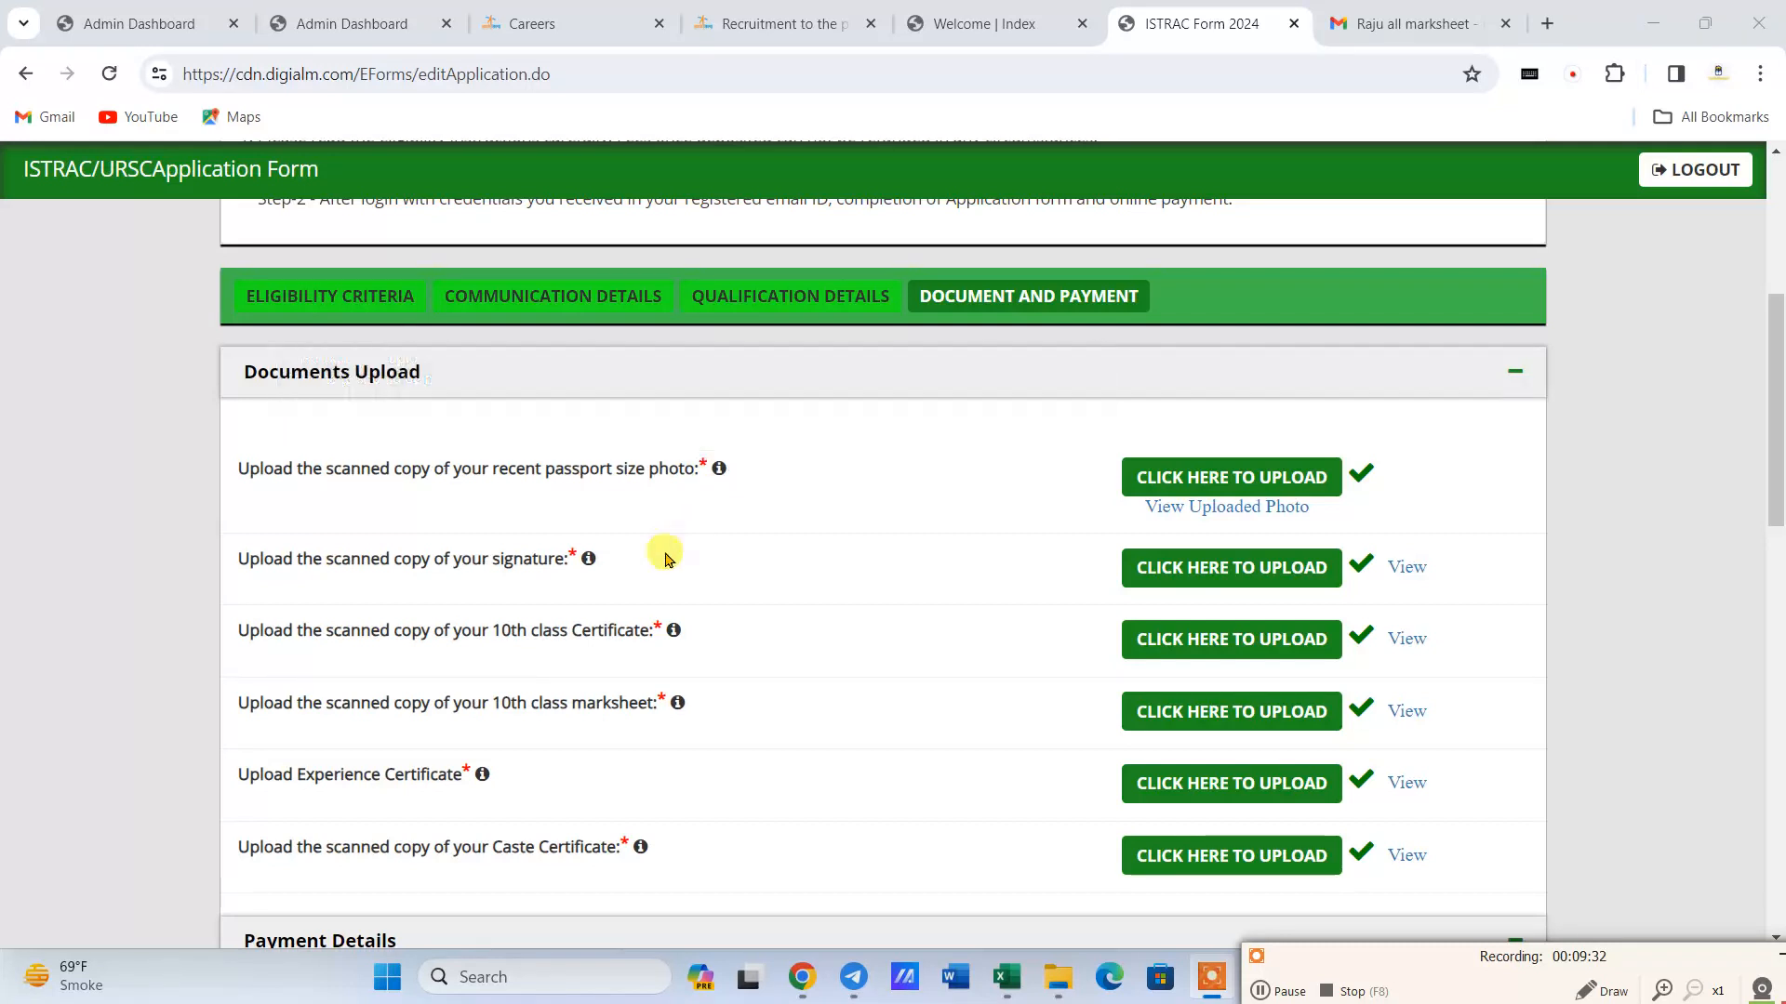
mouse_move(588, 564)
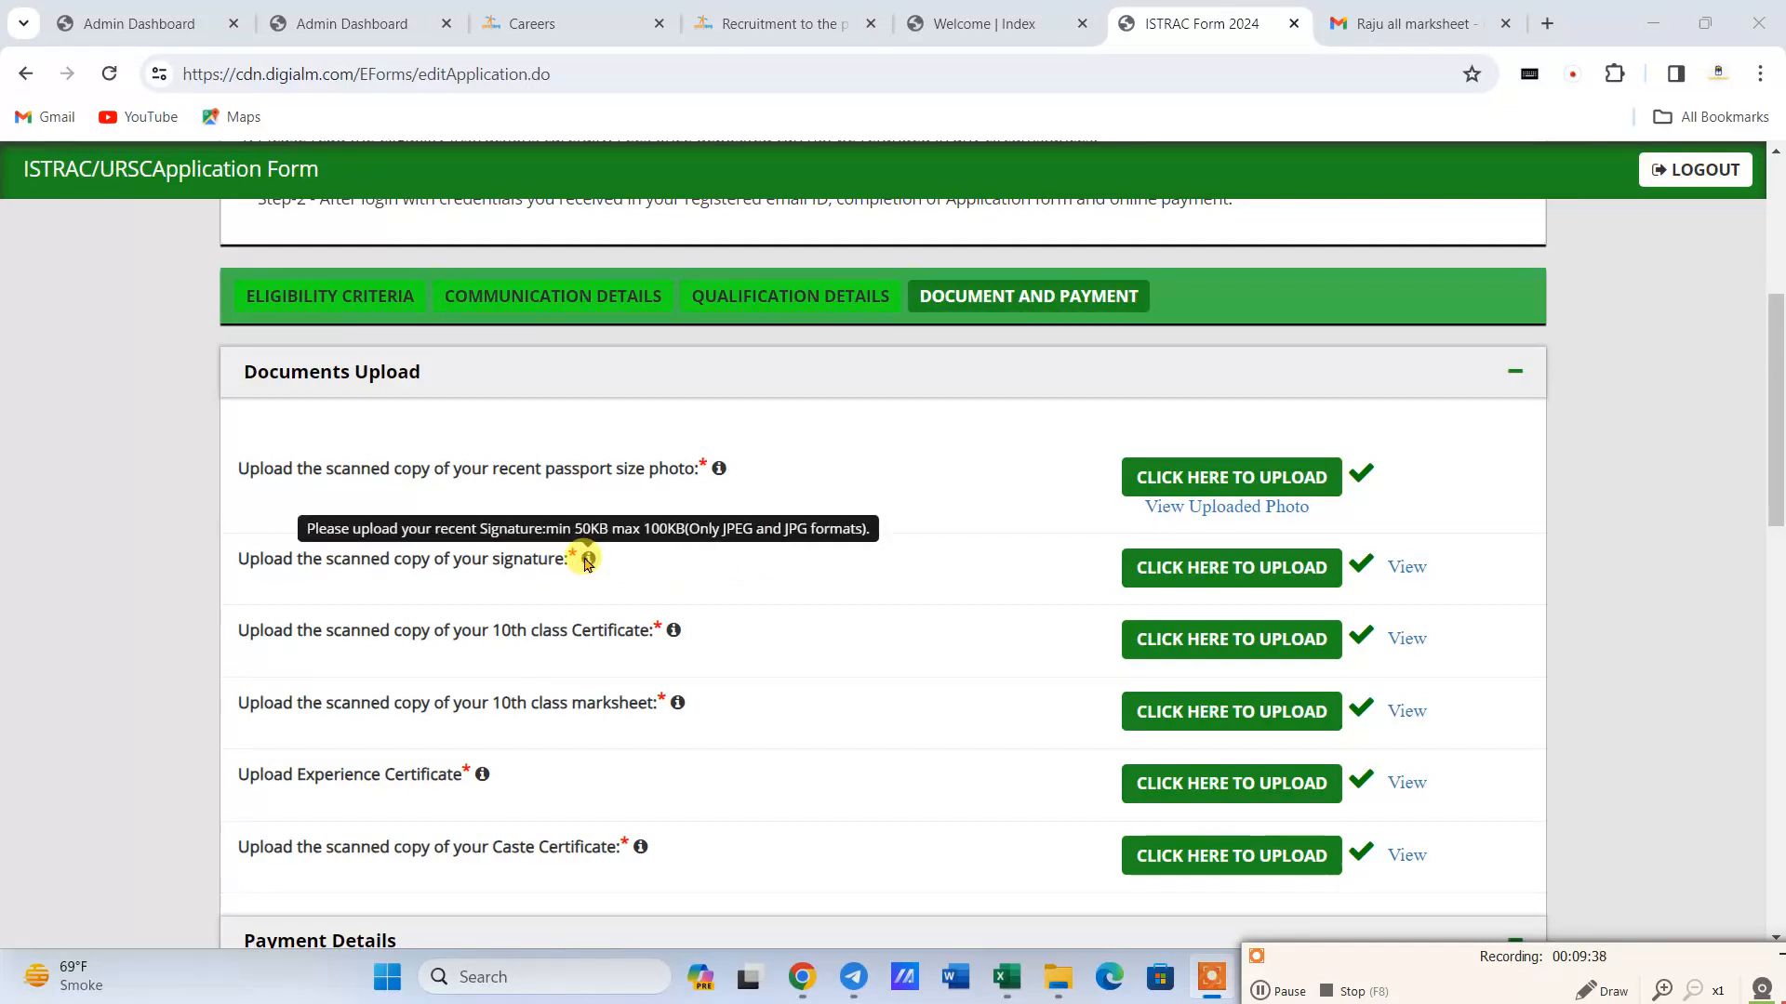
mouse_move(673, 634)
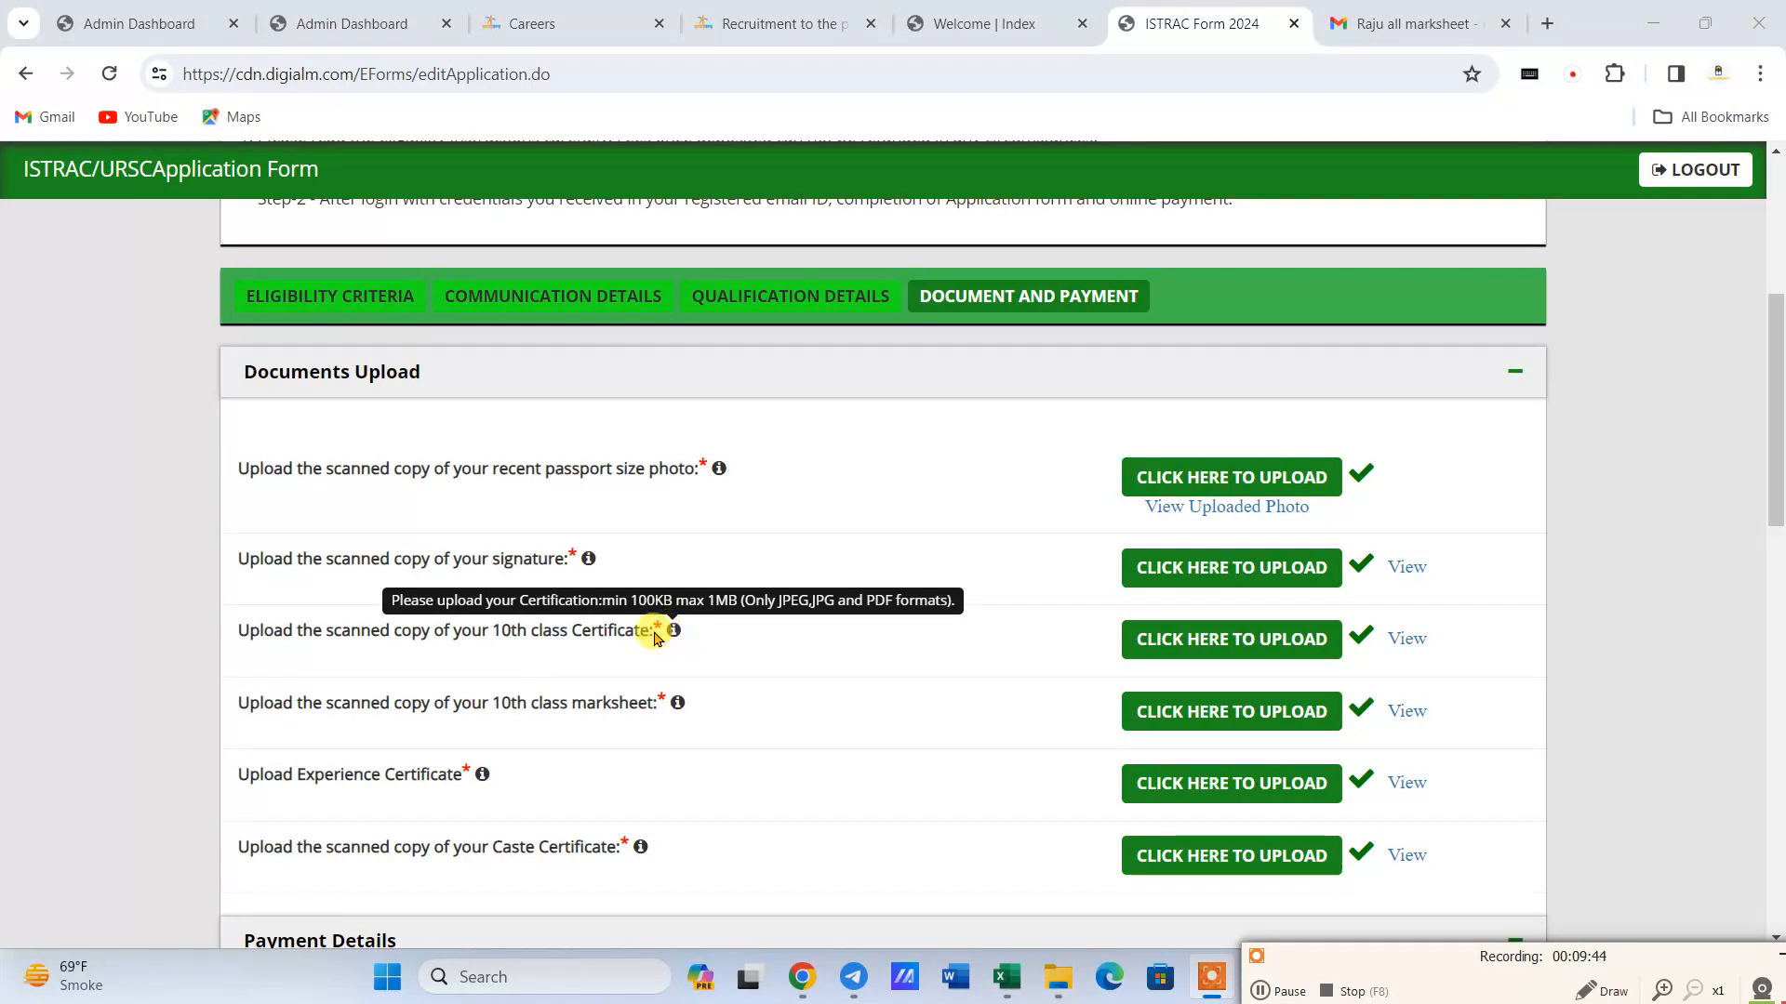
mouse_move(482, 778)
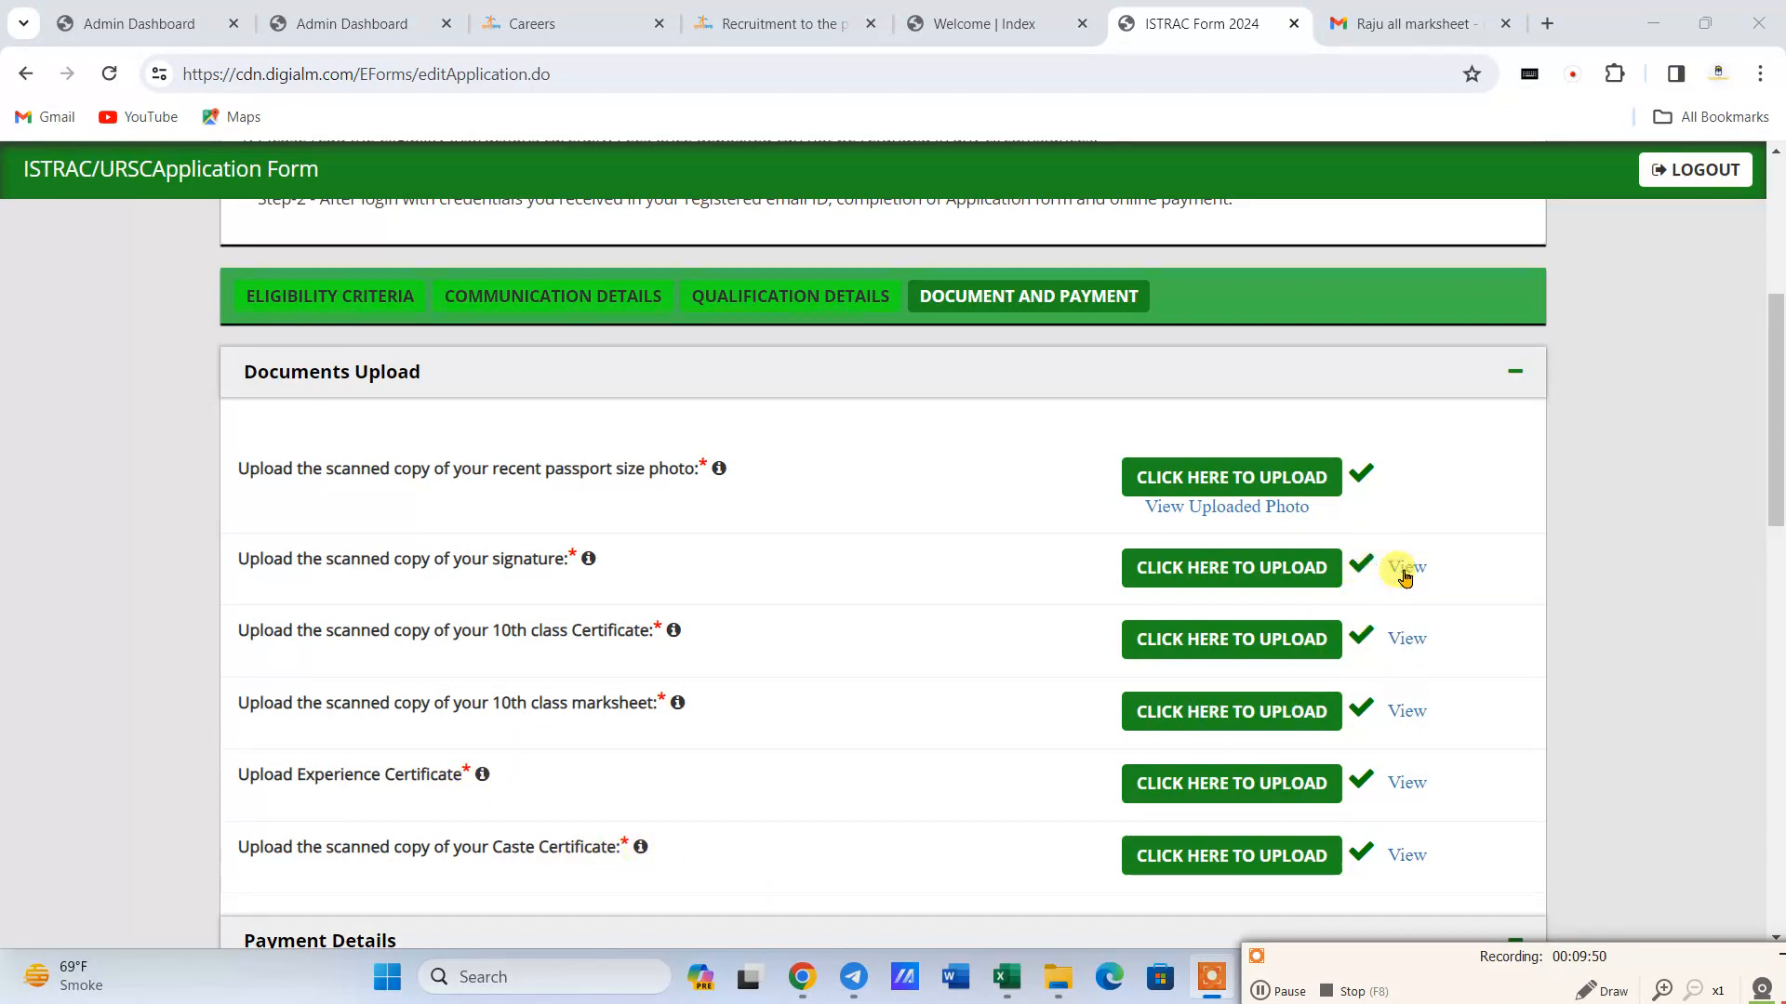
- Review the payment details and choose Online as the payment mode
scroll(1247, 698, "down", 3)
scroll(1116, 665, "down", 3)
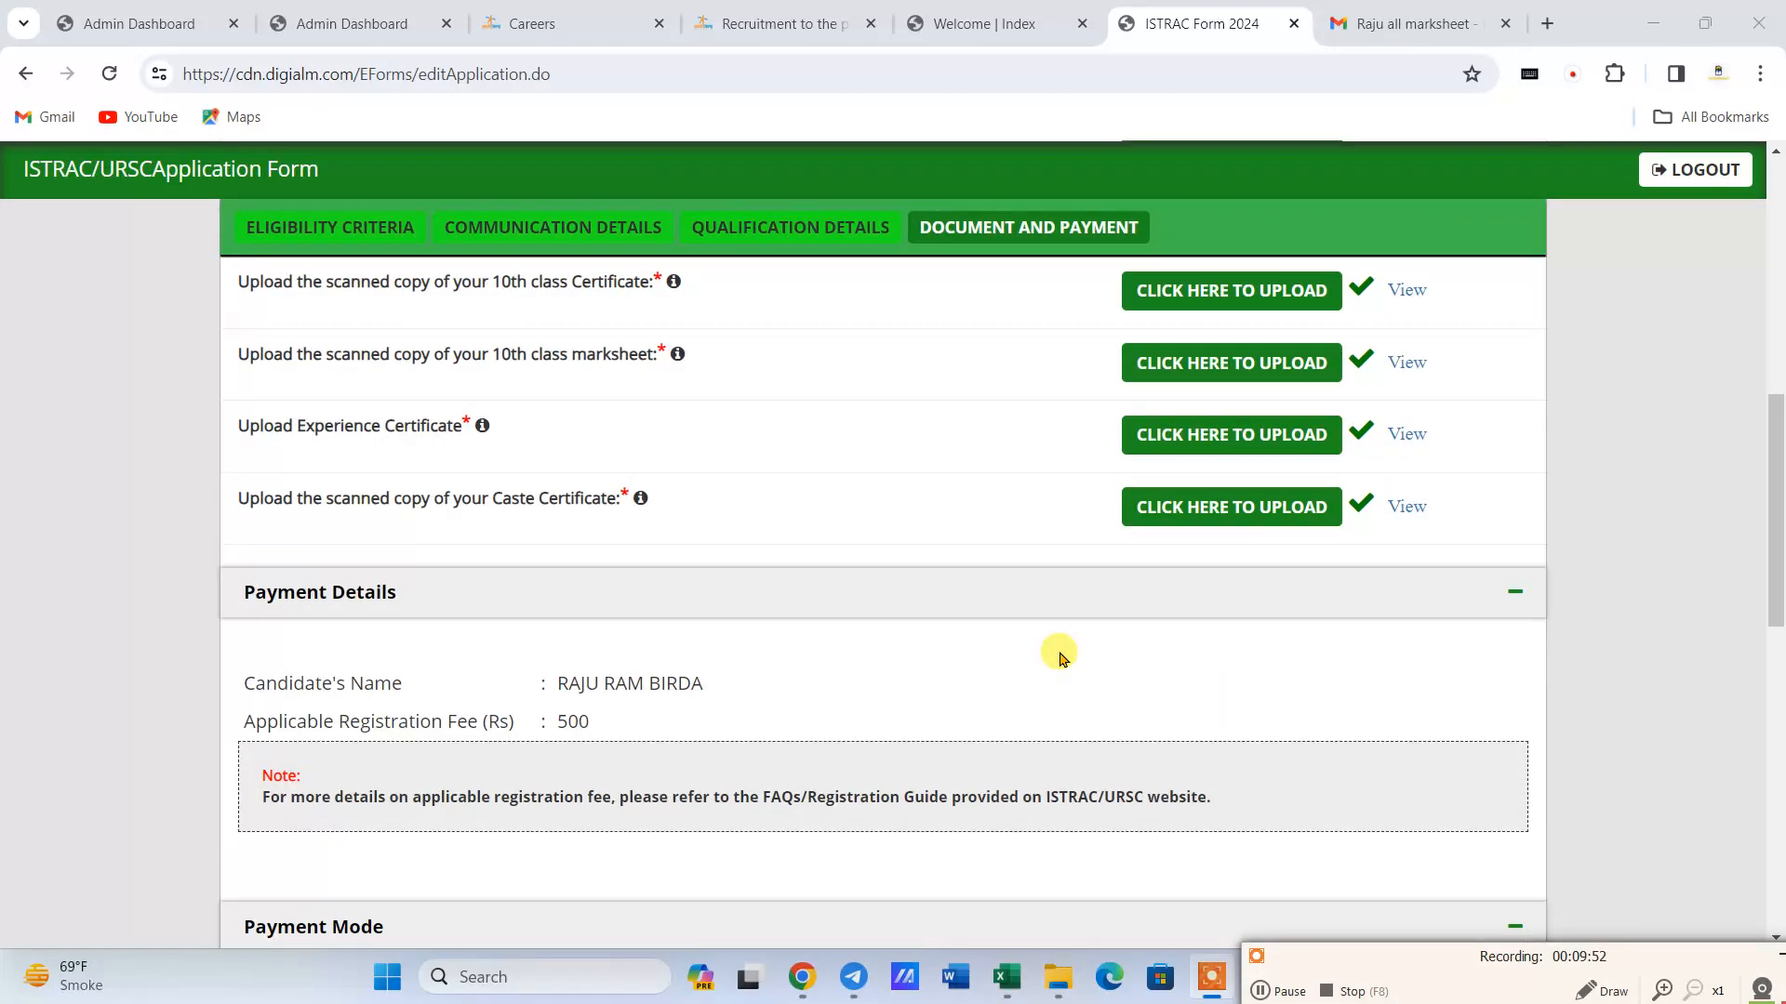
scroll(558, 651, "down", 1)
scroll(461, 617, "down", 2)
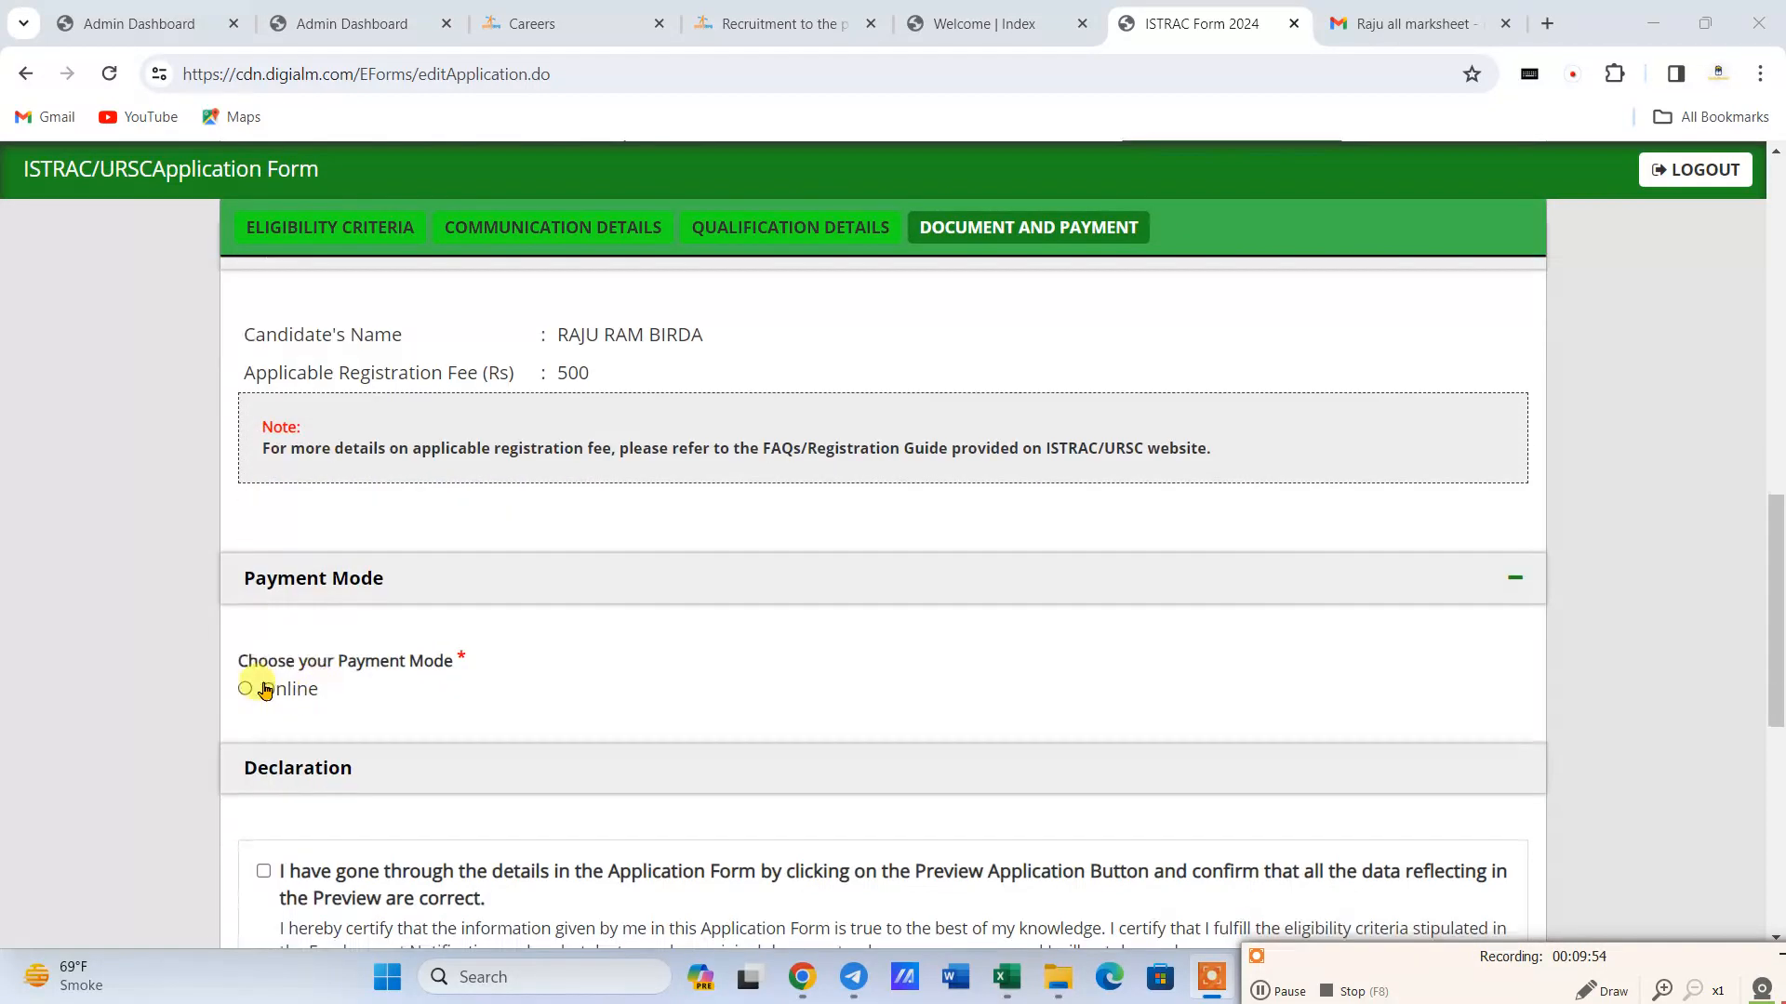
left_click(244, 689)
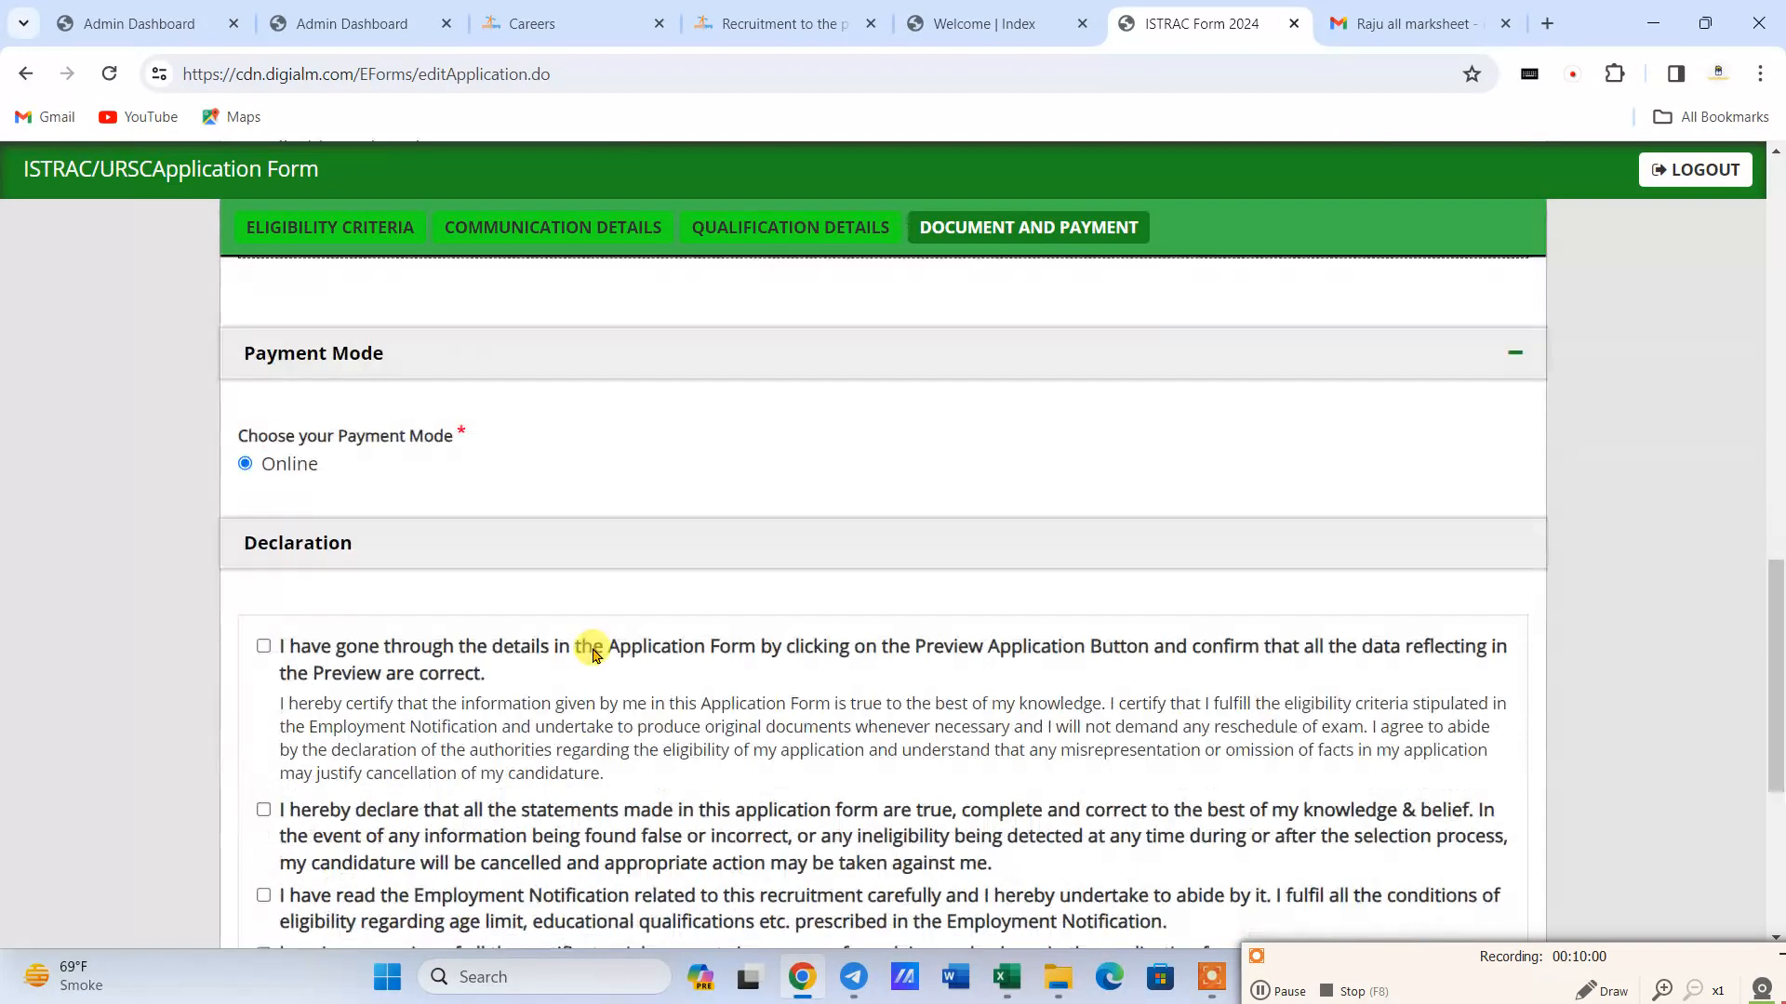
- Accept all five declaration statements, including I Agree, and enter the captcha code
scroll(590, 638, "down", 4)
left_click(263, 522)
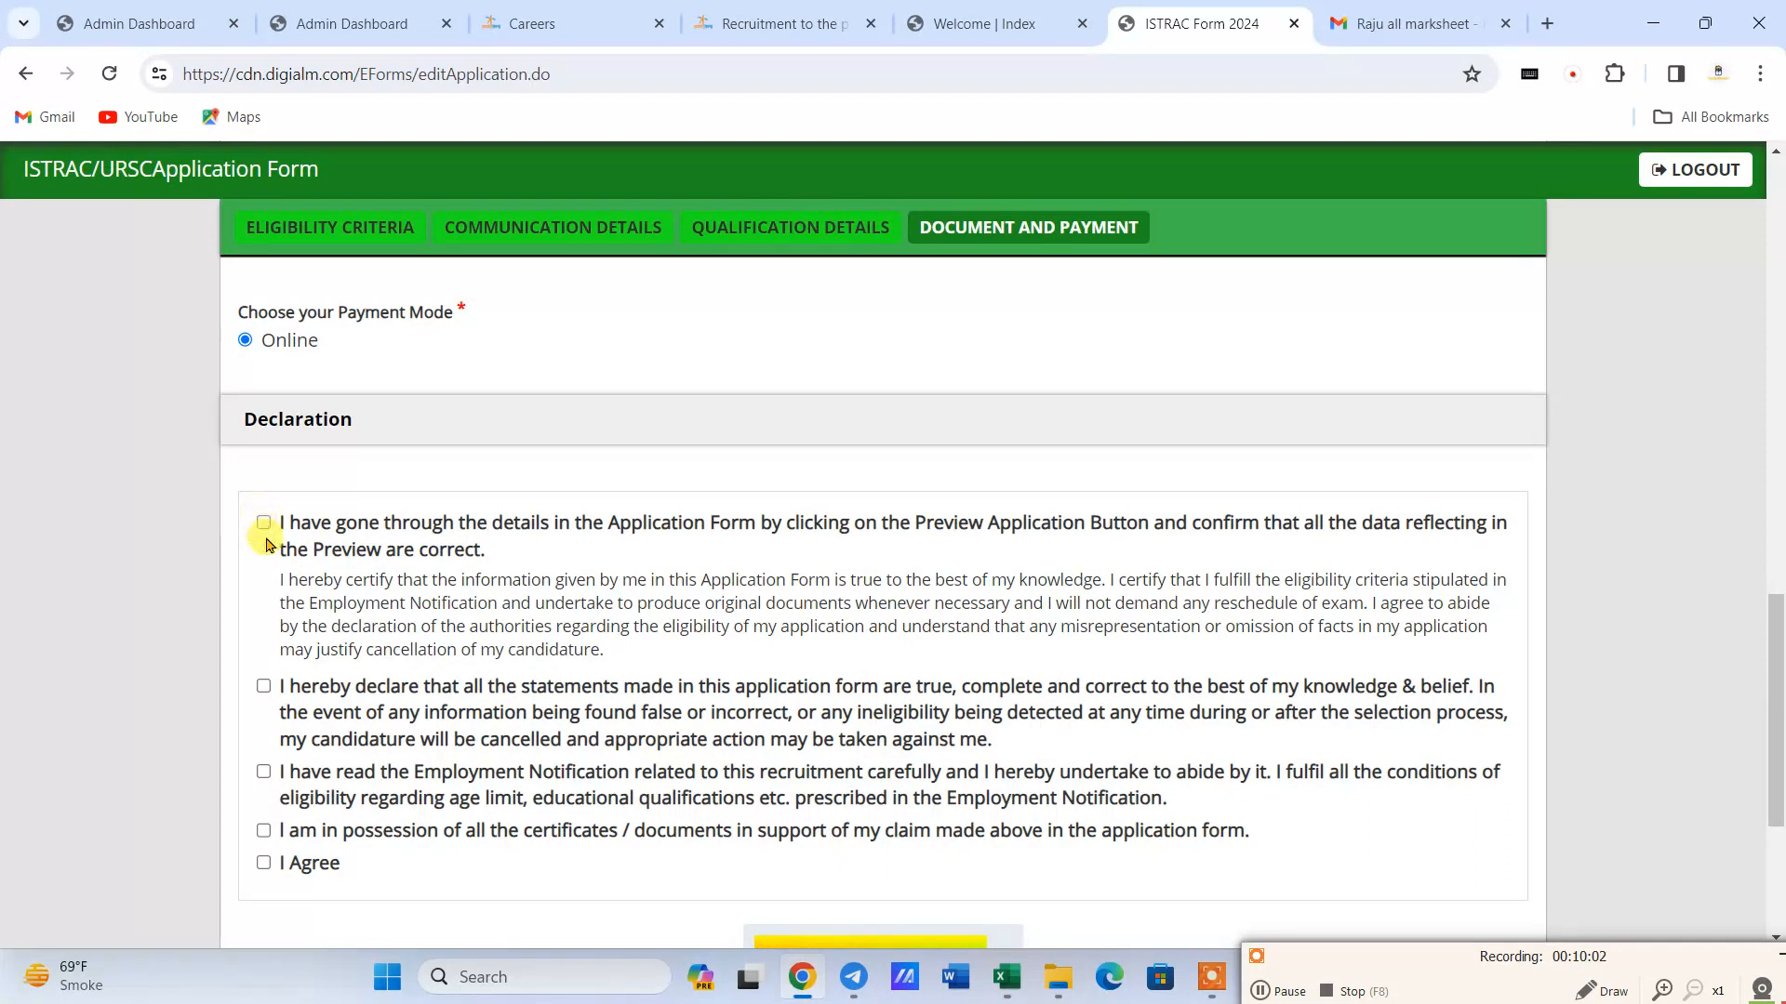
left_click(263, 686)
left_click(263, 829)
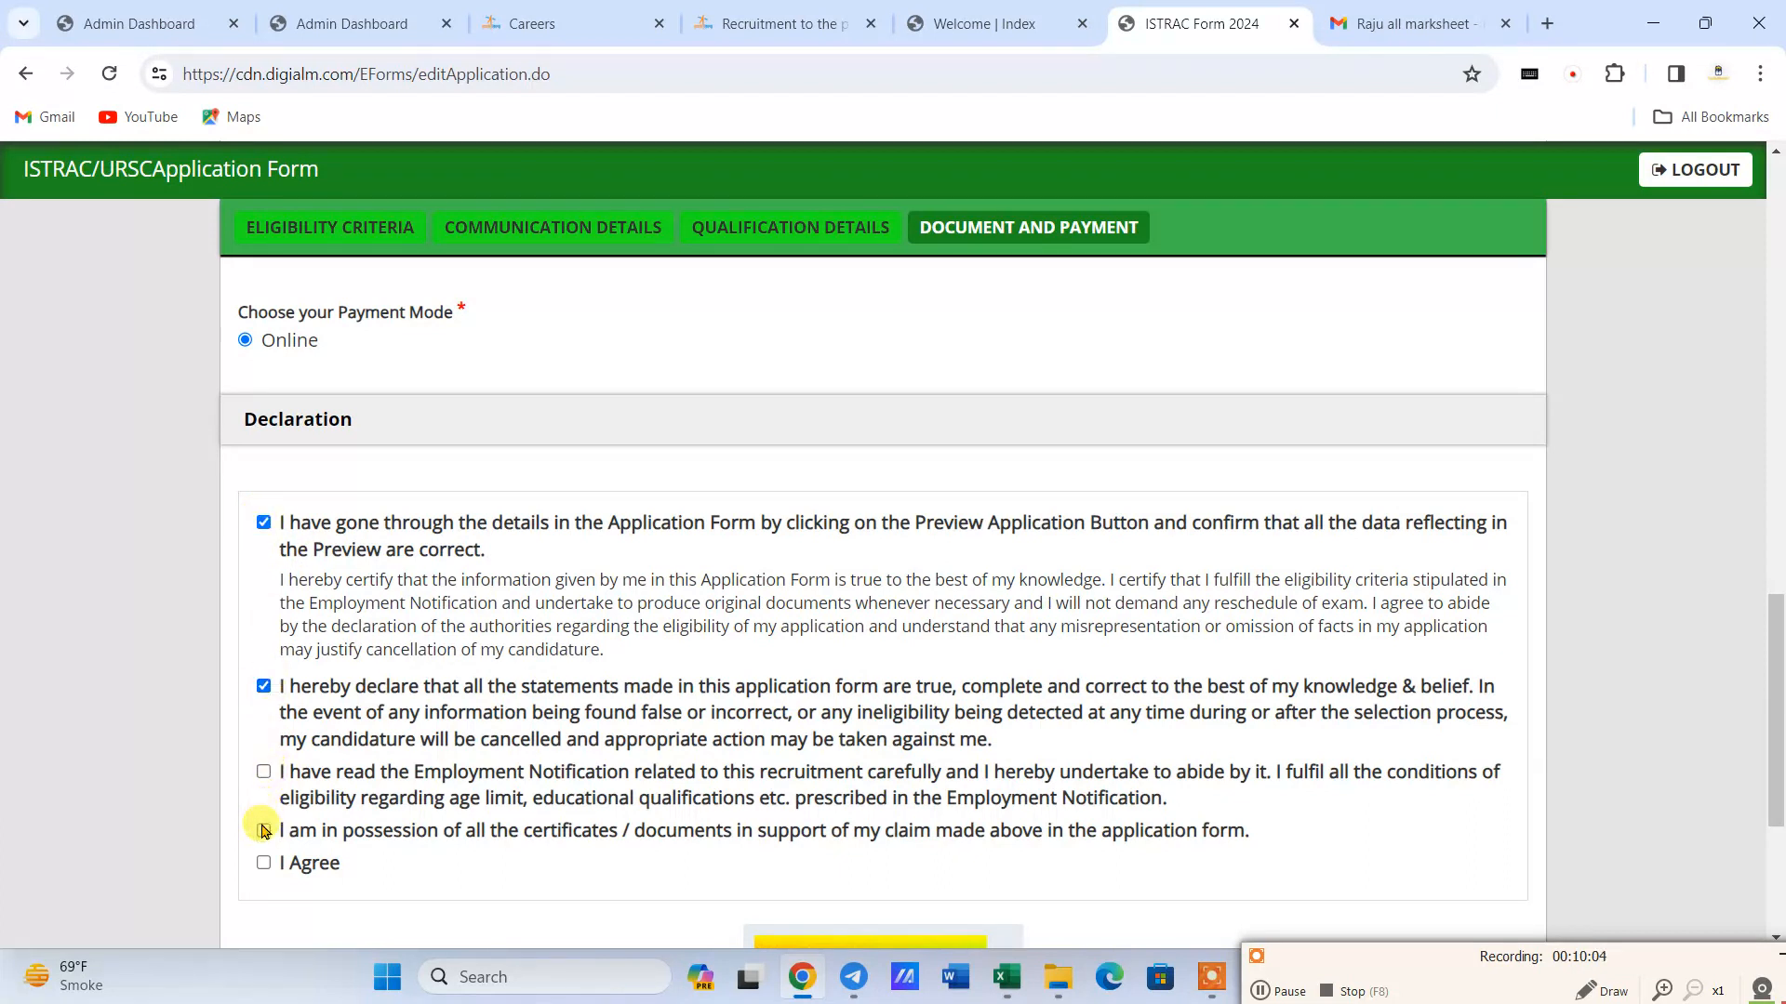
left_click(264, 863)
left_click(263, 772)
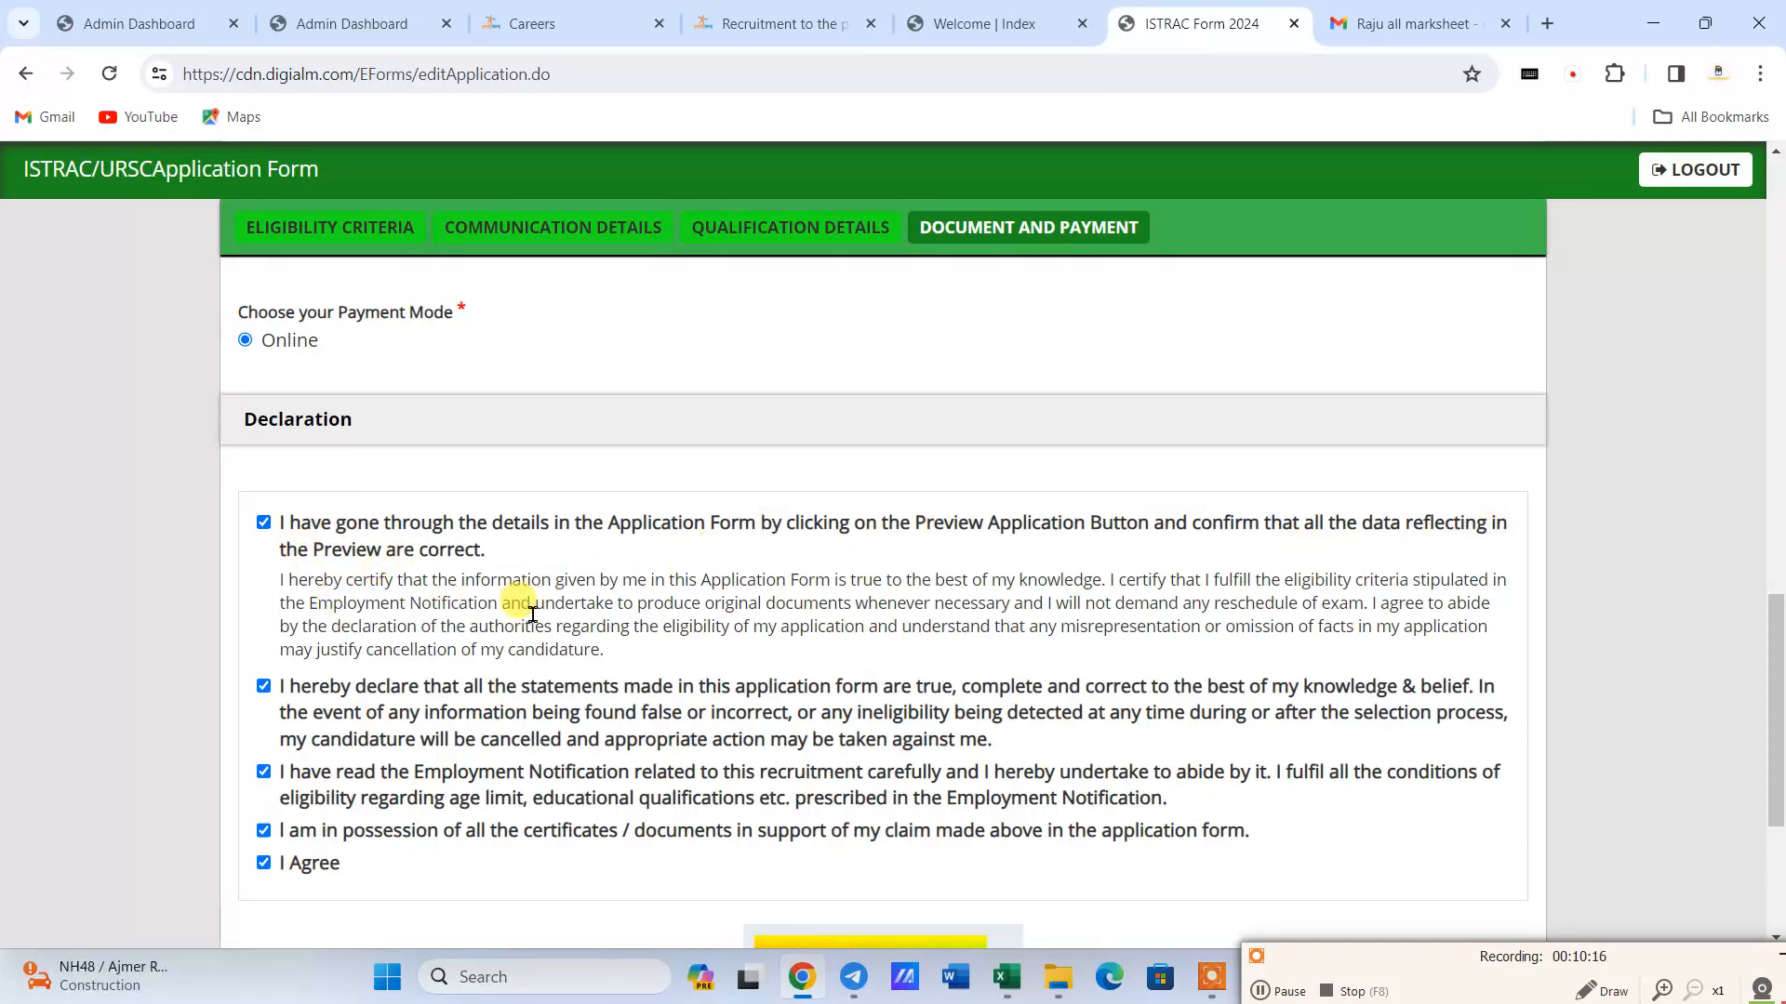
scroll(548, 606, "down", 3)
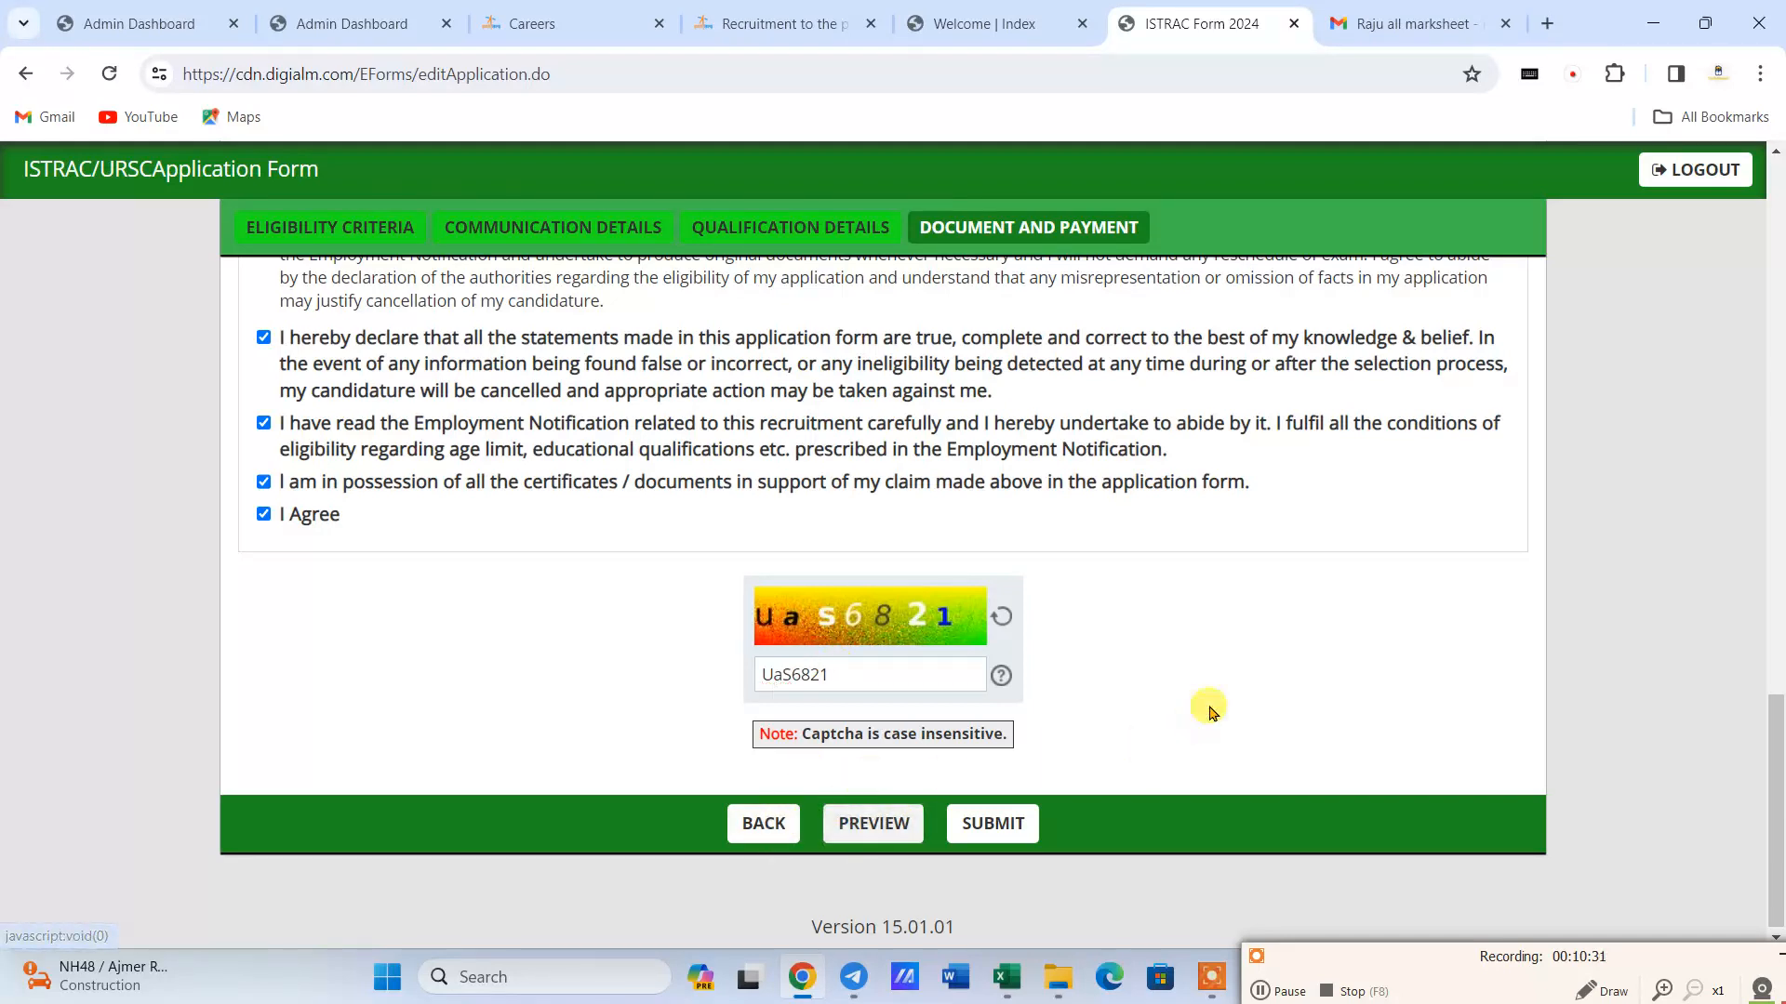
- Preview the application and check the personal, post, test city, category, ex-servicemen and disability details
left_click(877, 828)
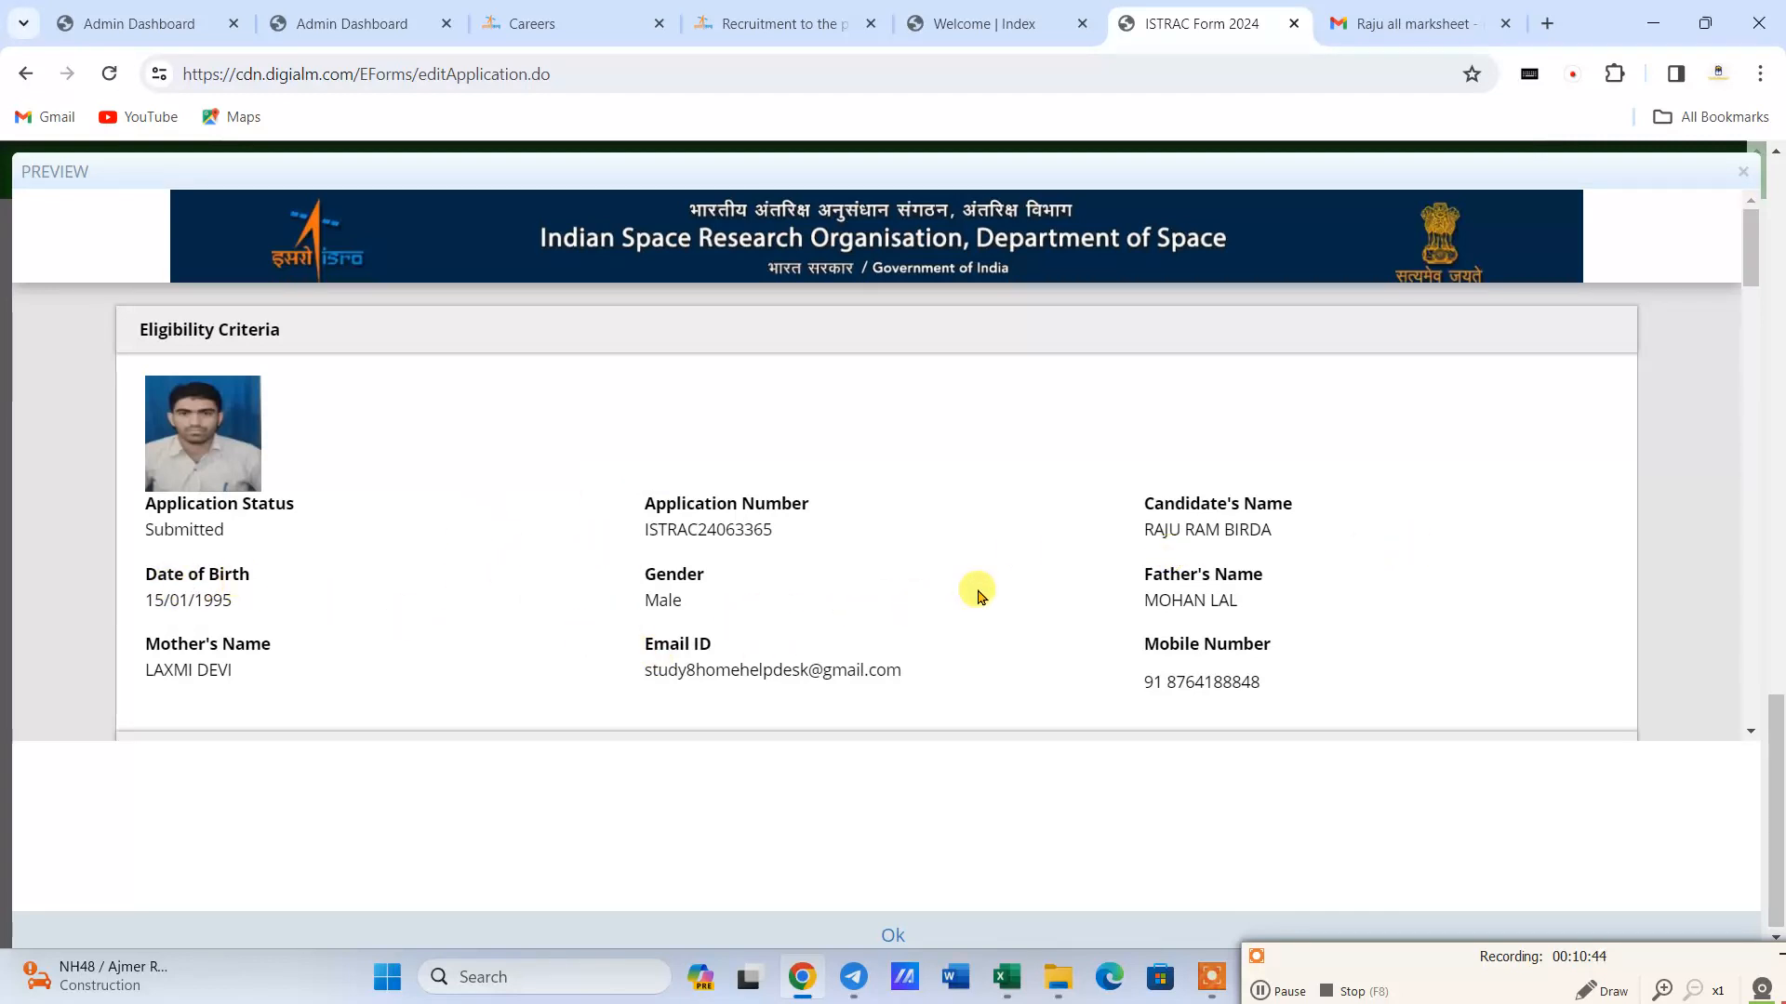
scroll(651, 521, "down", 2)
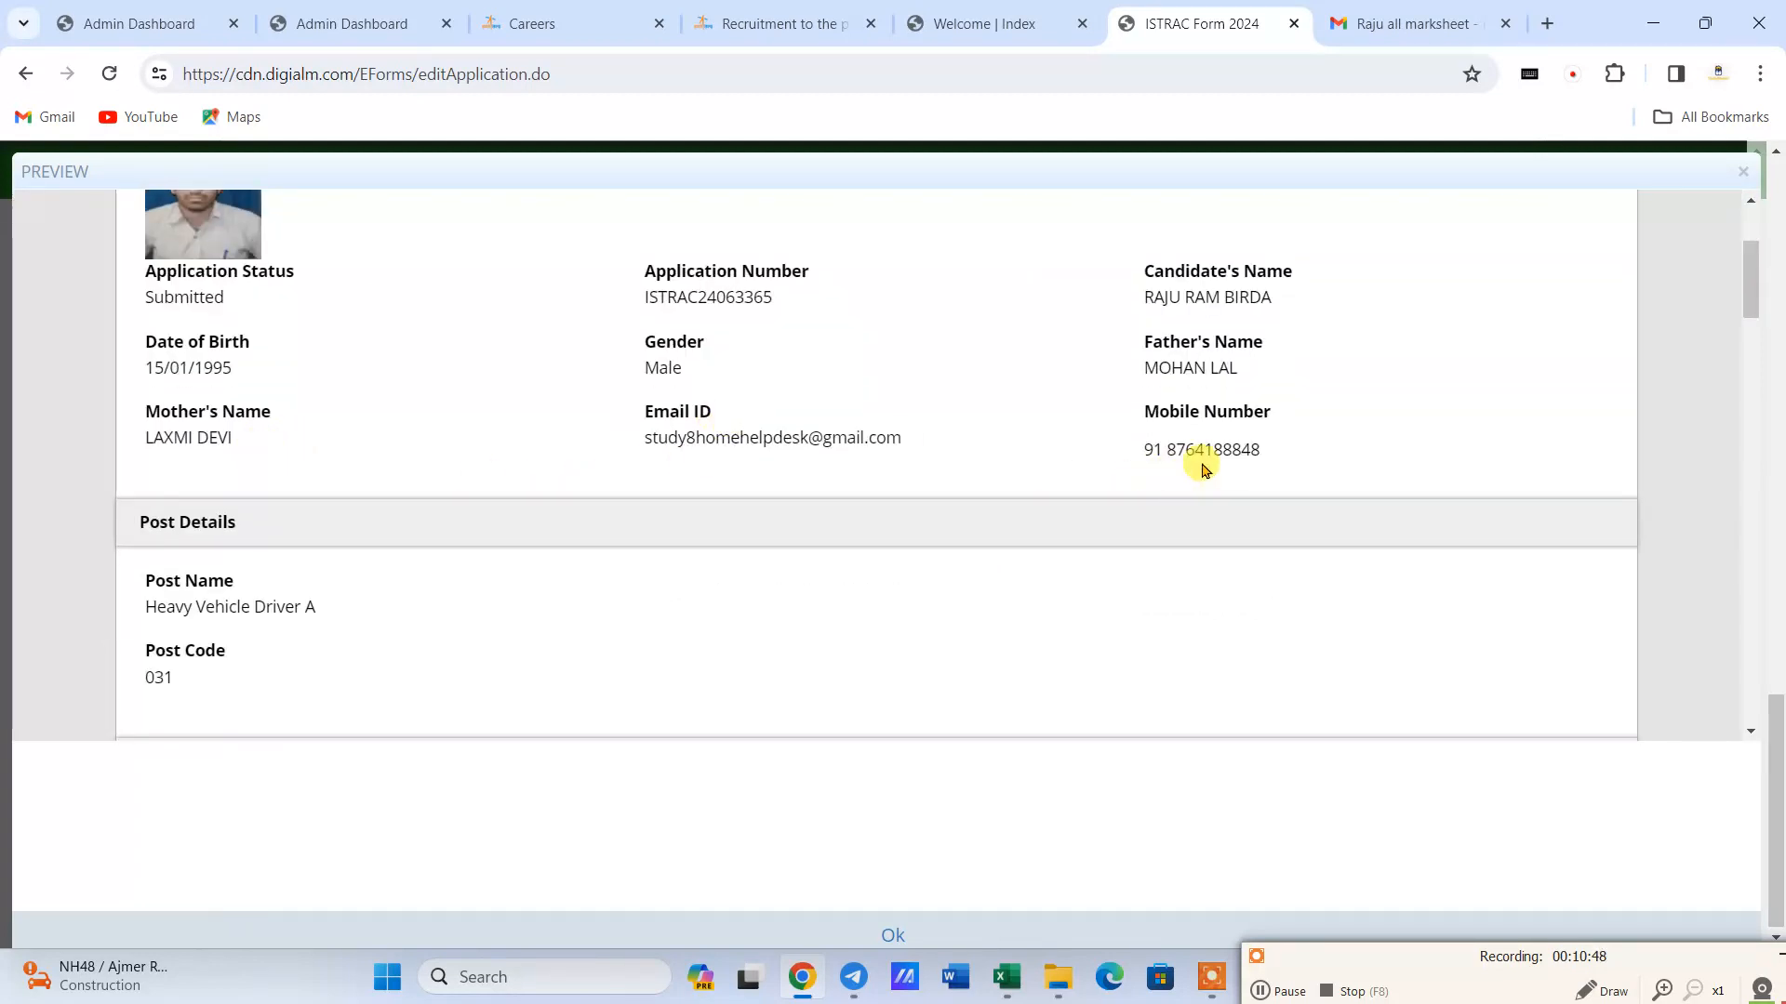
scroll(1200, 460, "down", 1)
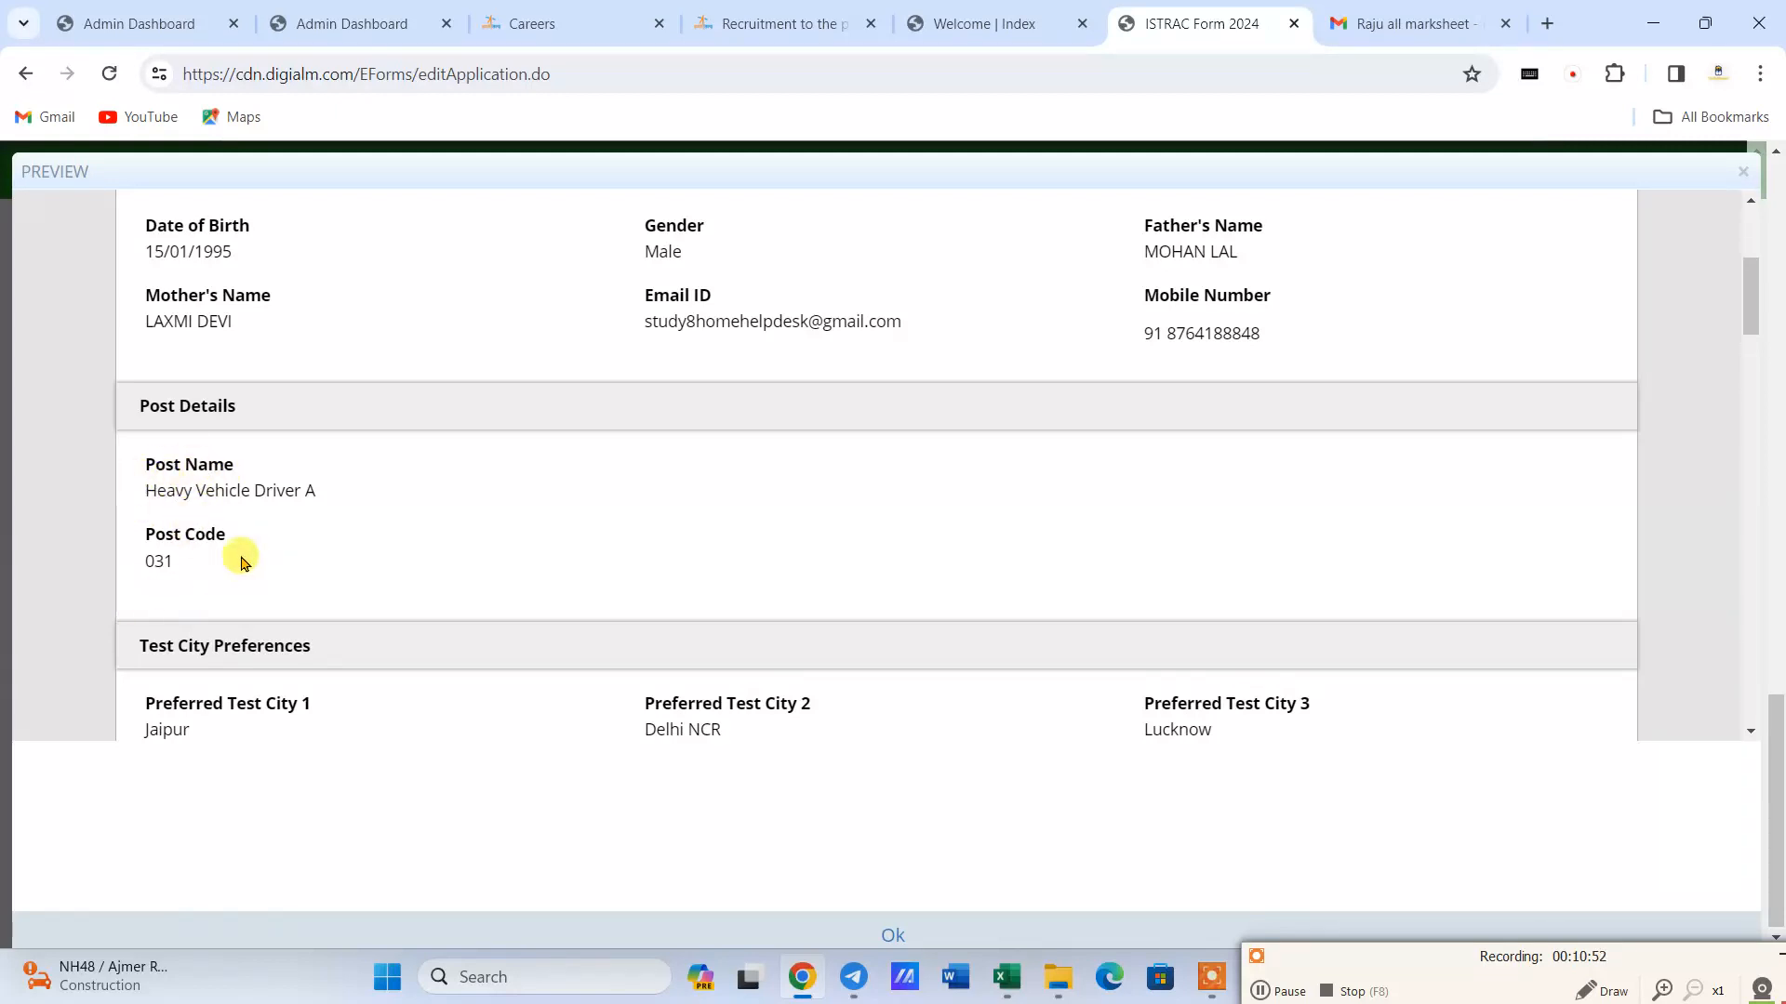
scroll(251, 549, "down", 1)
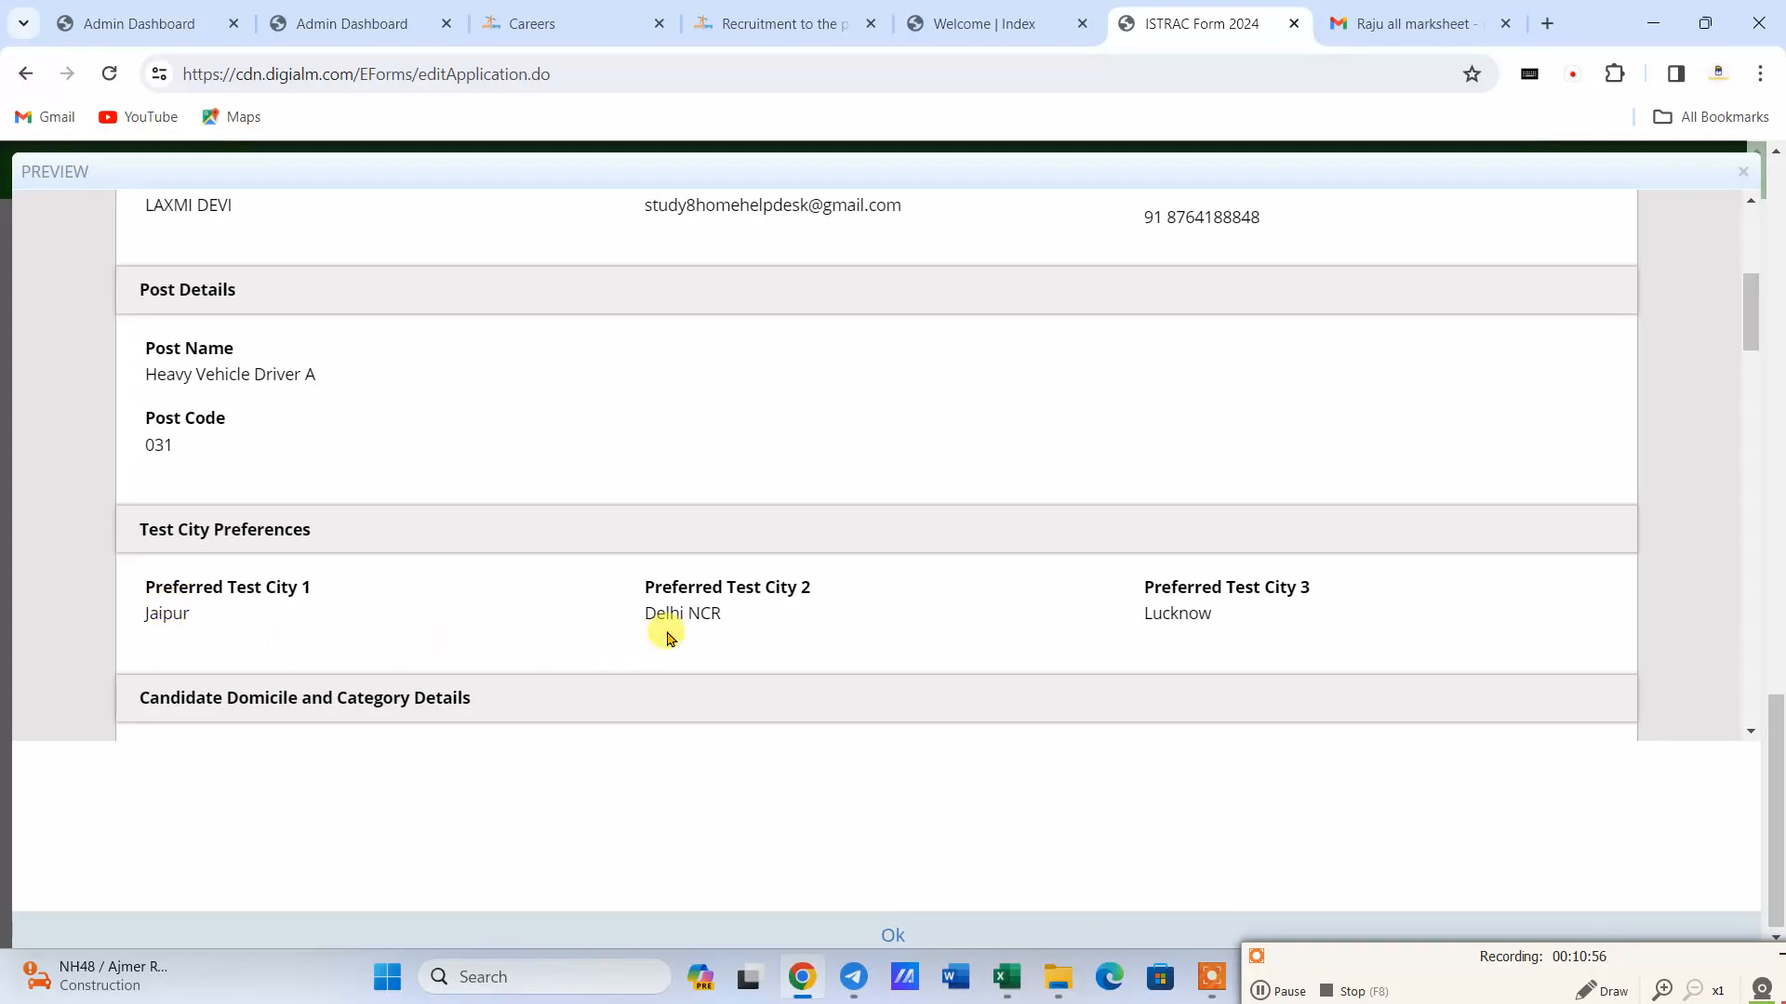
scroll(733, 618, "down", 3)
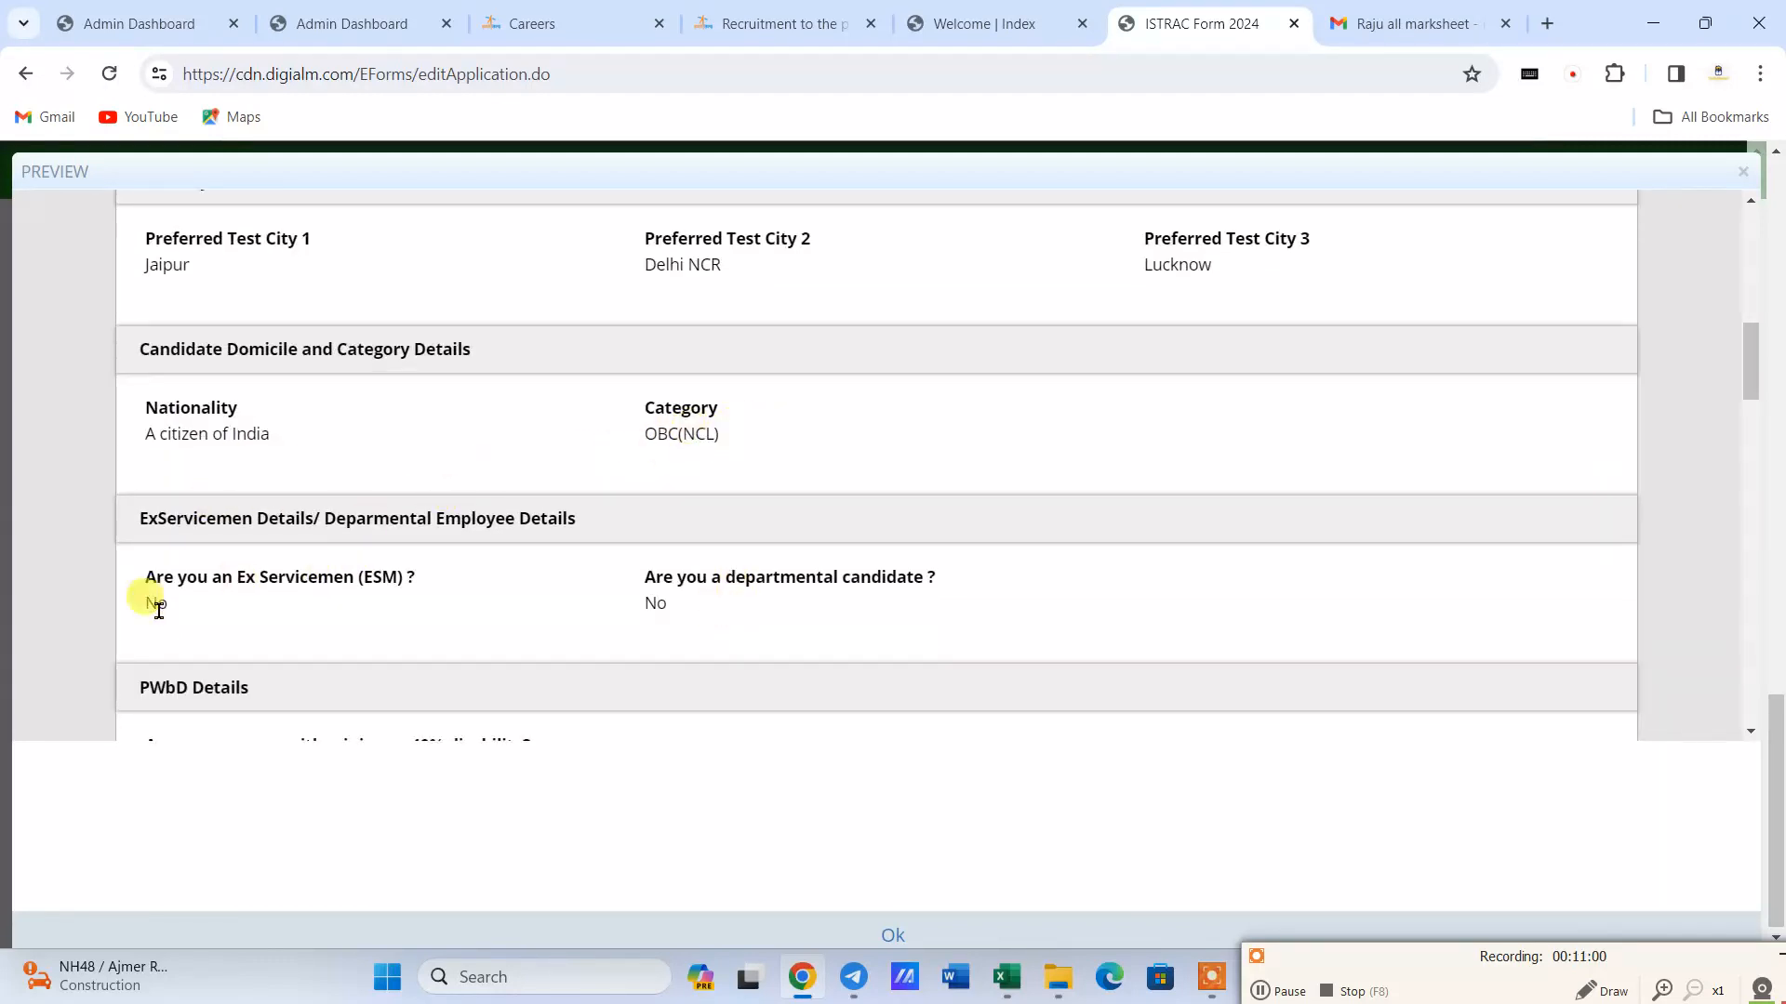
scroll(267, 589, "down", 1)
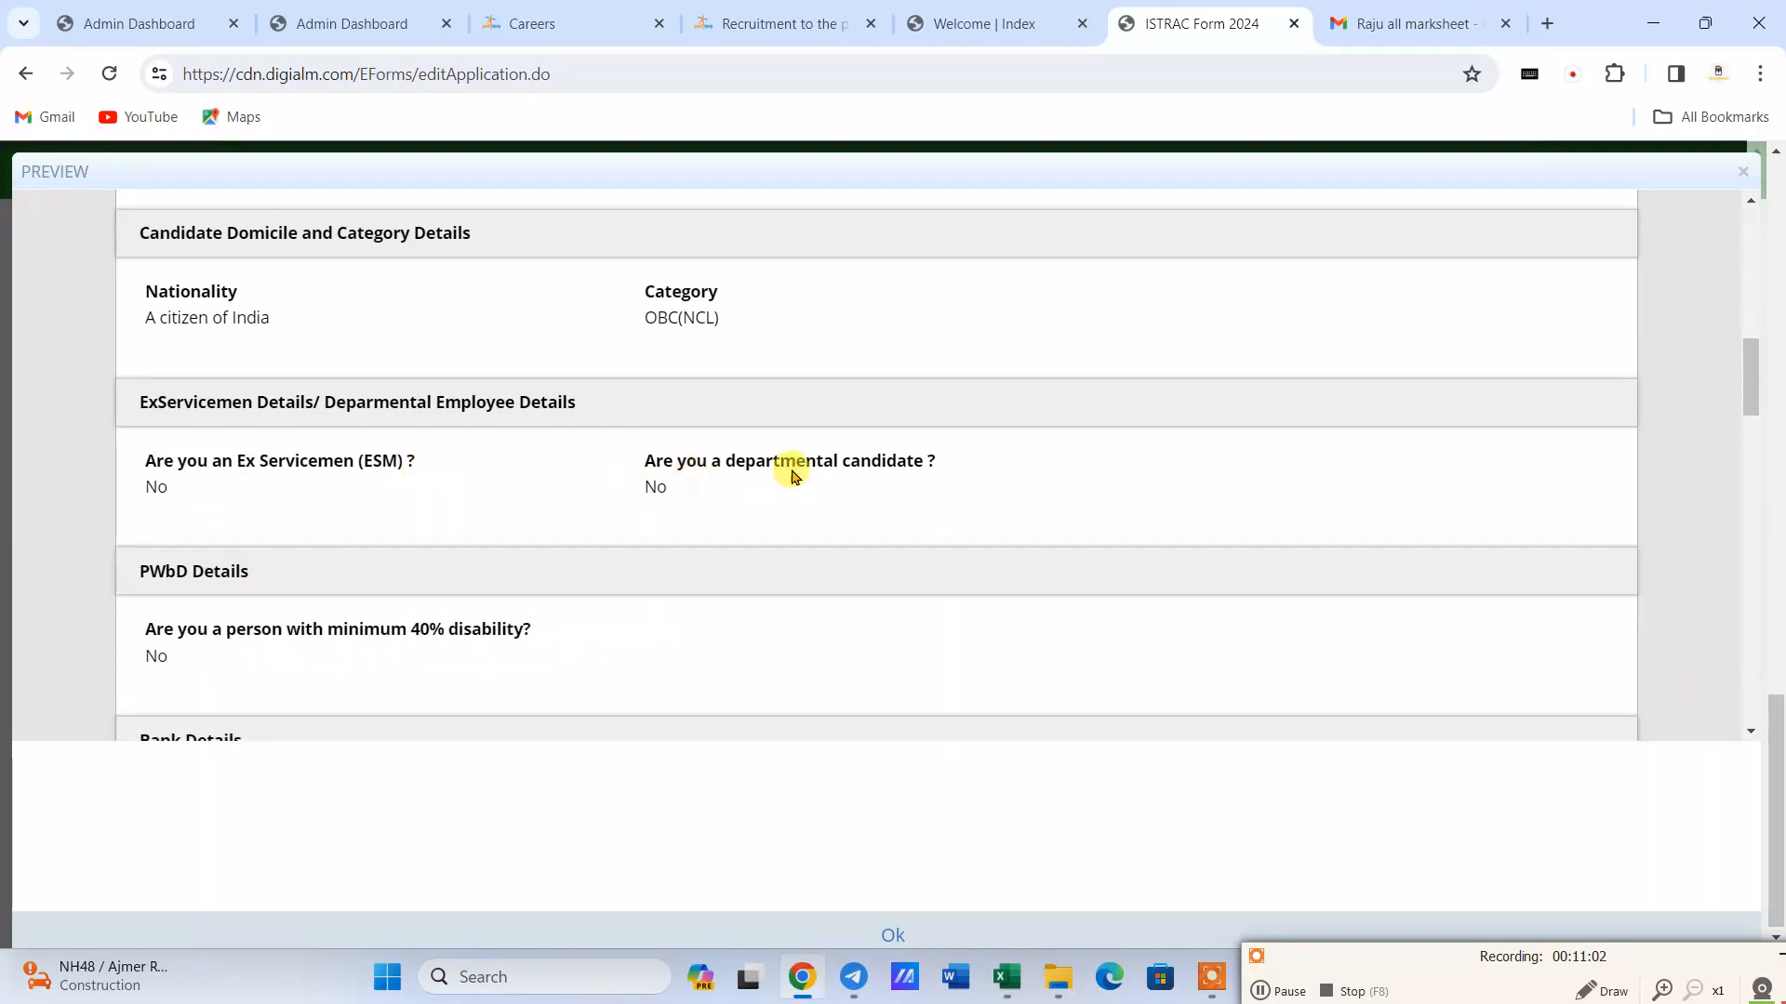
scroll(426, 543, "down", 1)
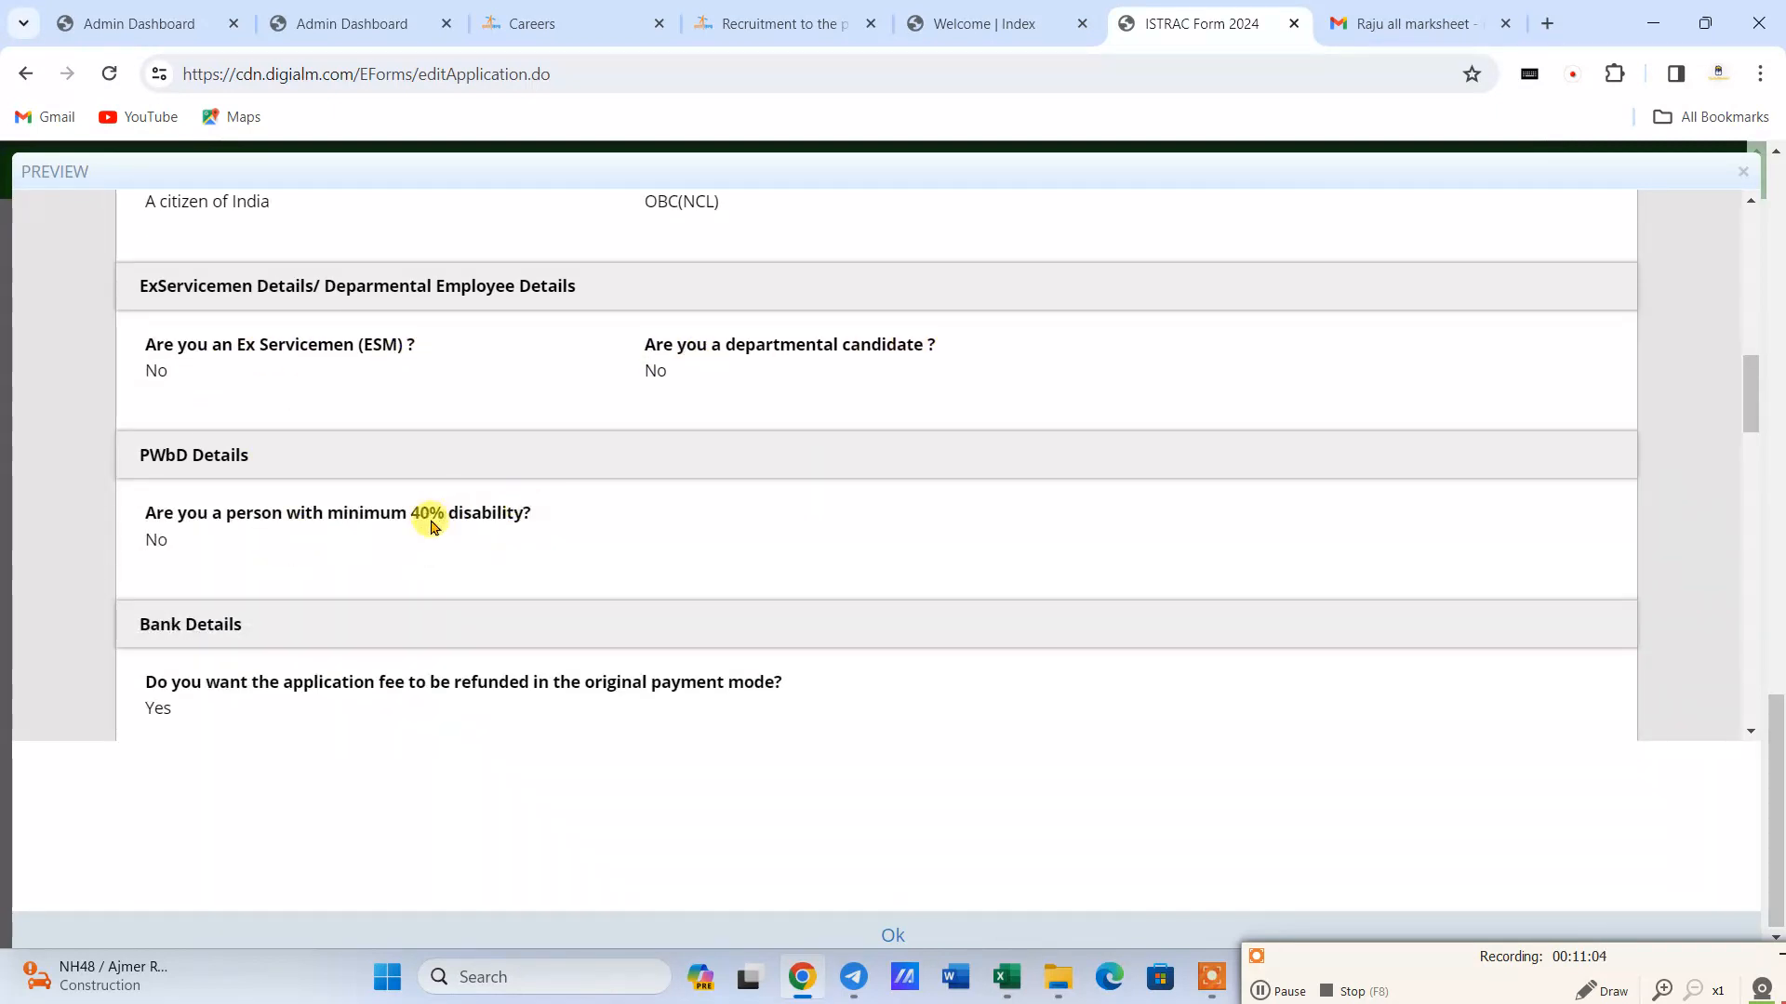
scroll(325, 553, "down", 1)
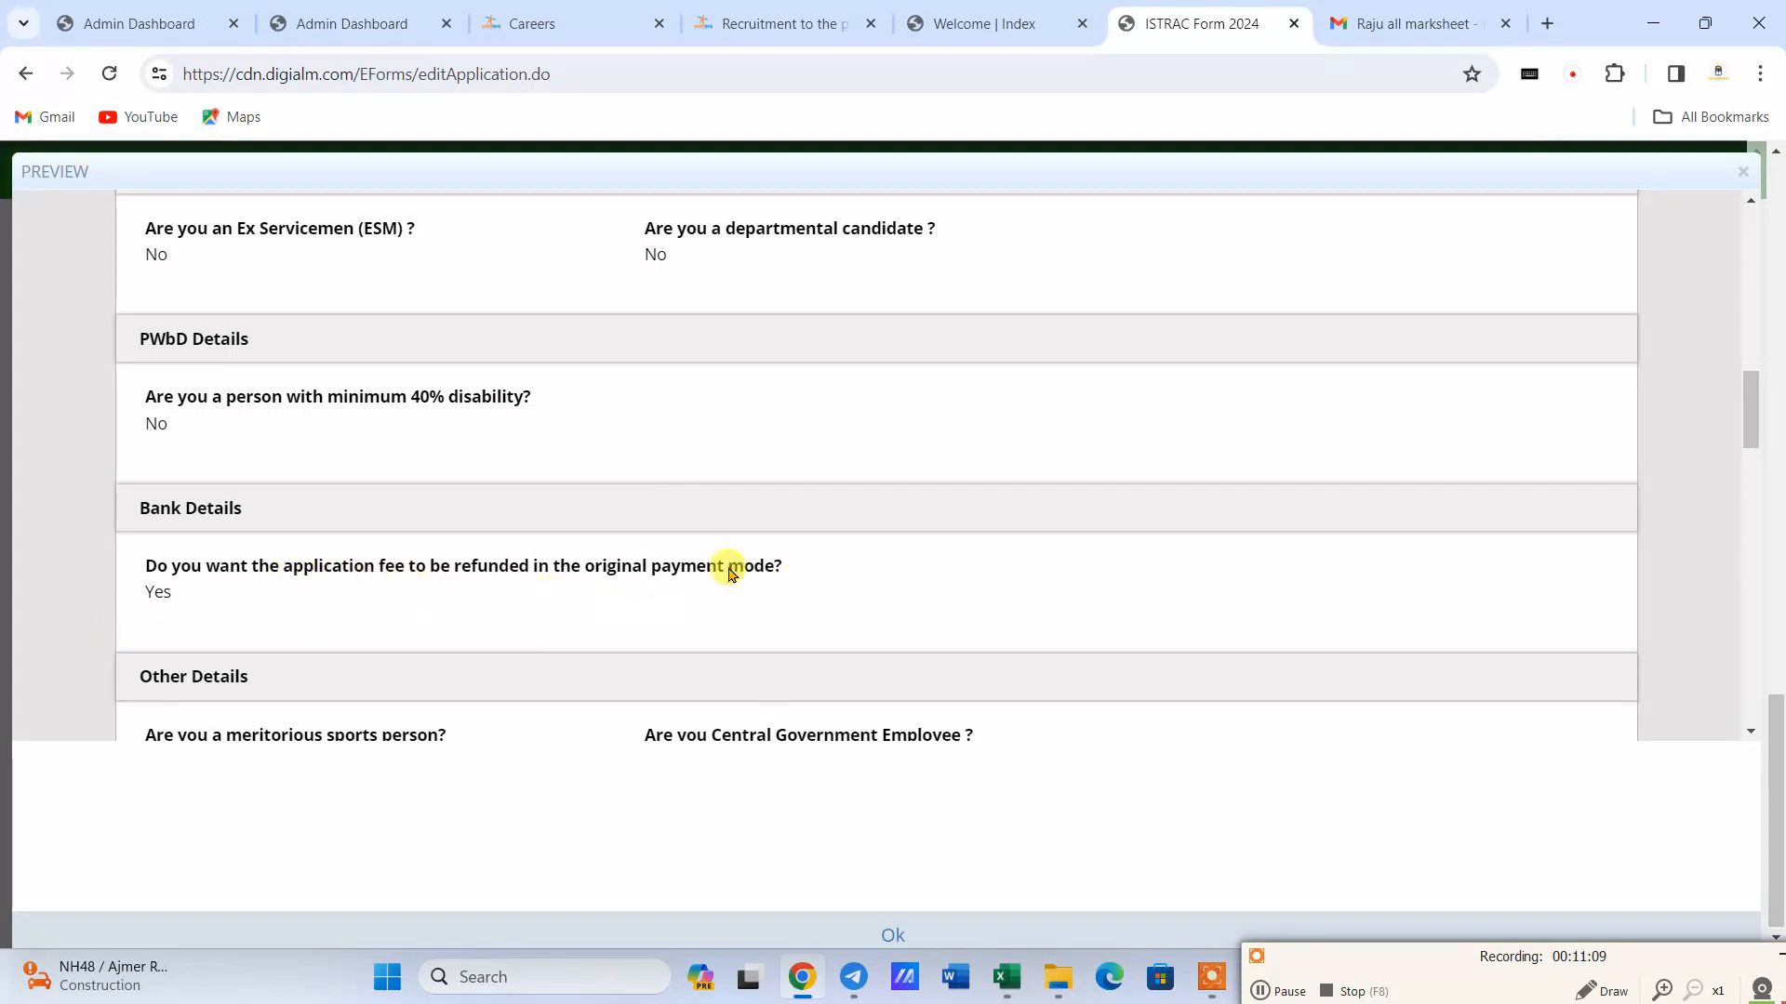
- Check the bank, address, matriculation, experience, payment and uploaded document details in the preview, and close it
scroll(455, 577, "down", 2)
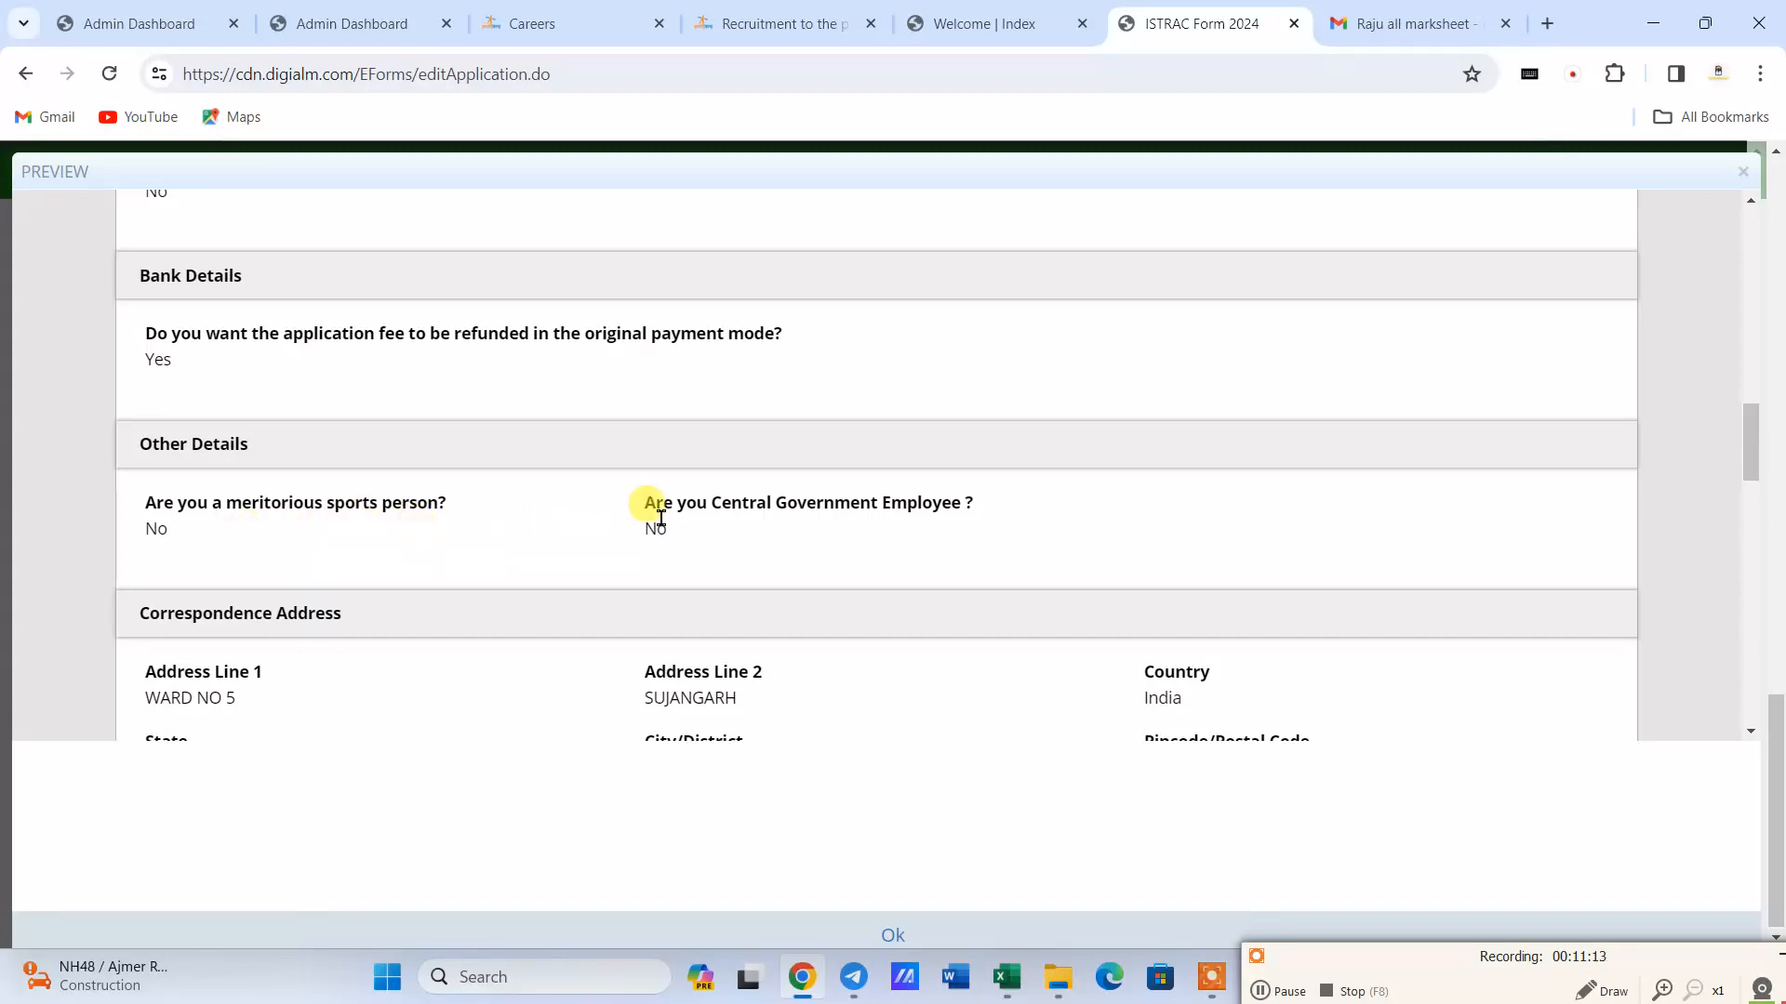
scroll(291, 558, "down", 2)
scroll(747, 499, "down", 2)
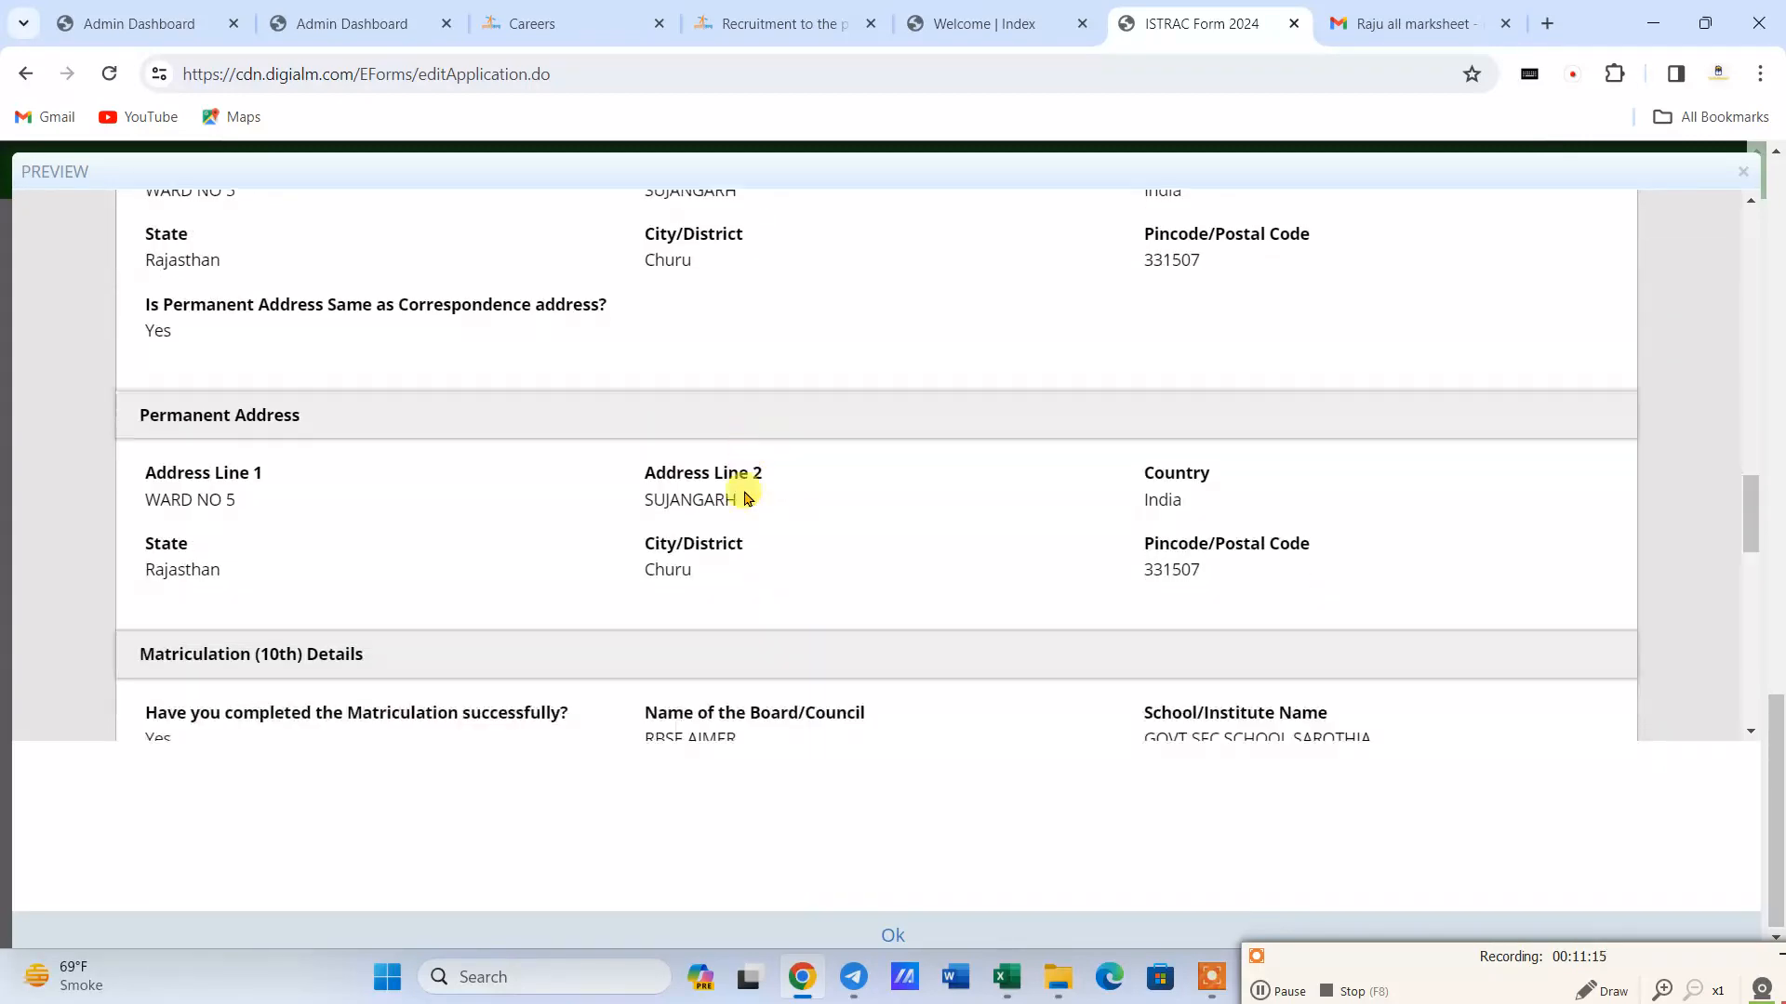
scroll(748, 499, "down", 4)
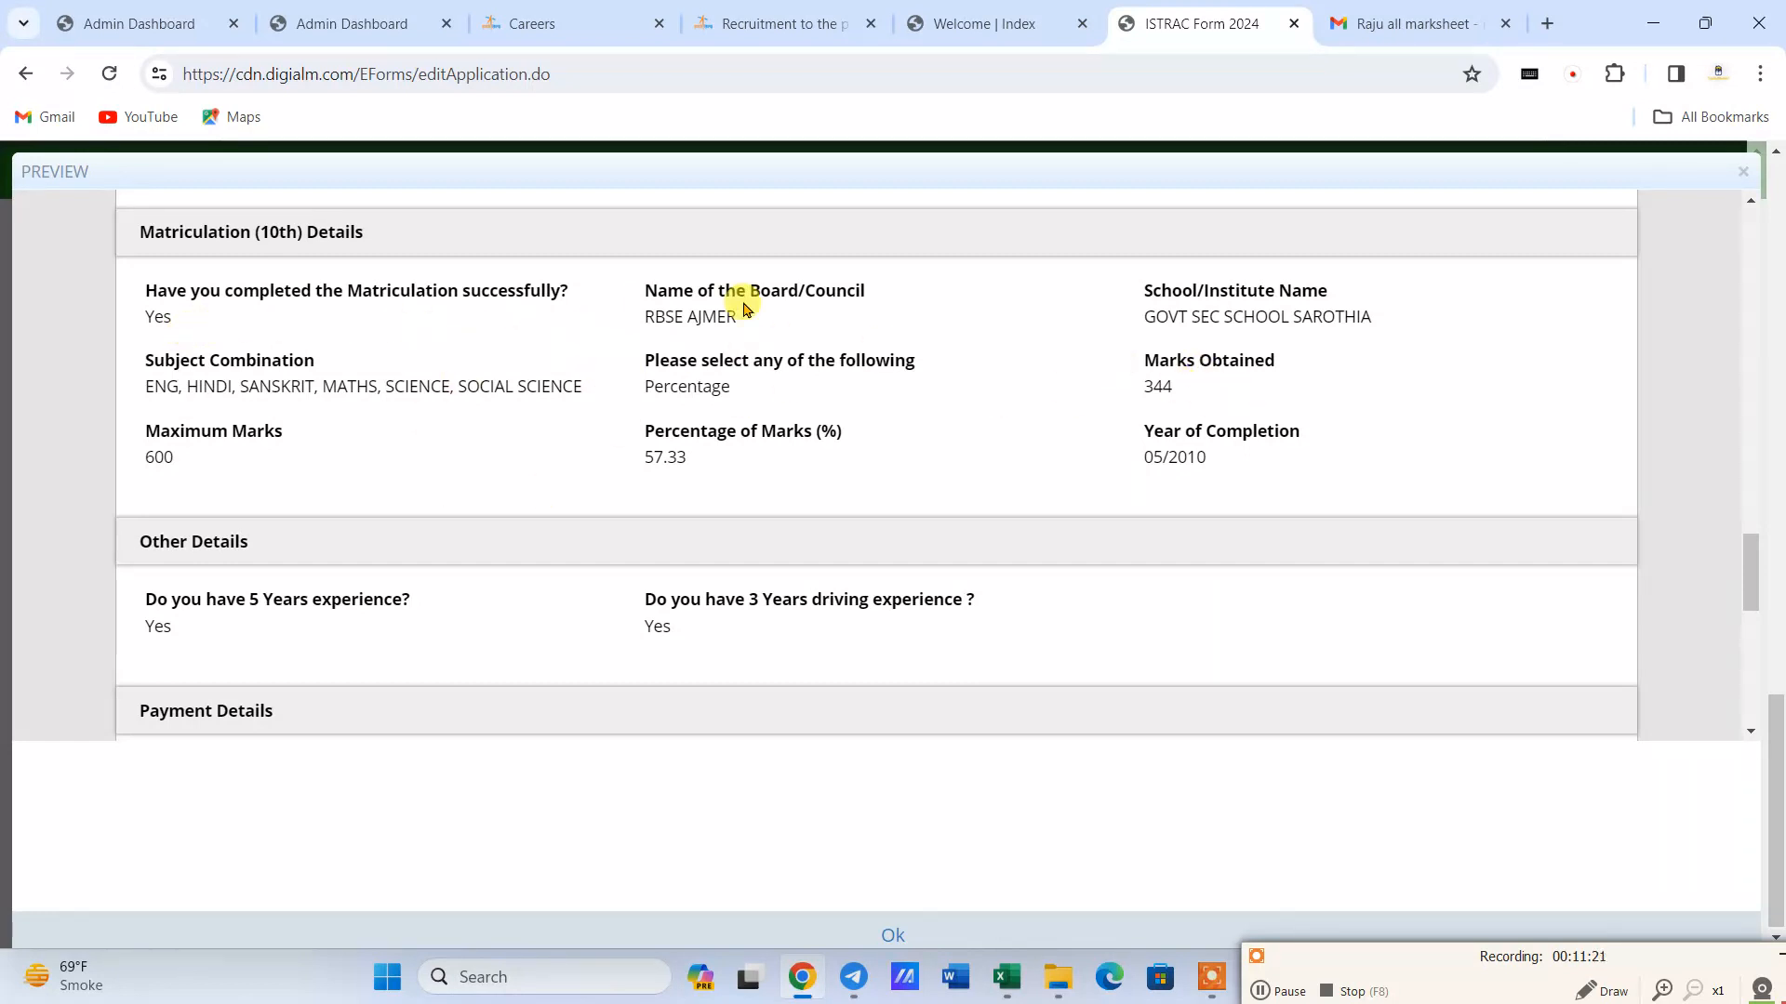
scroll(426, 426, "down", 4)
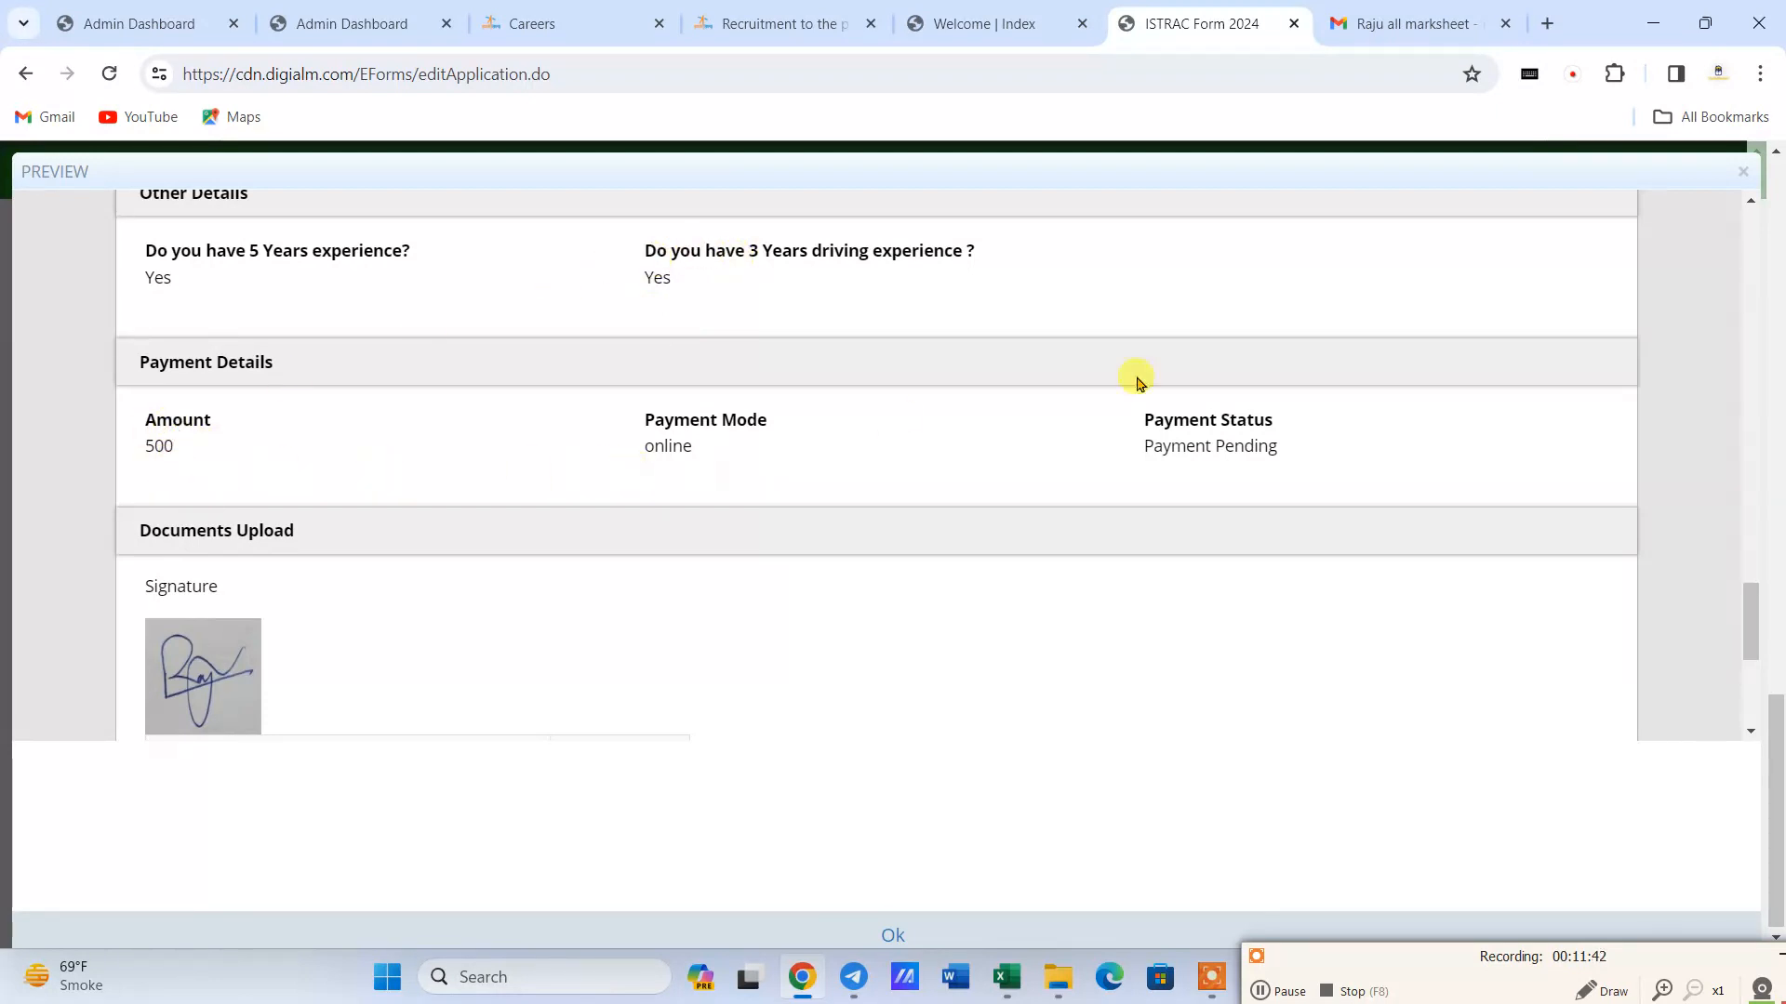
scroll(180, 547, "down", 5)
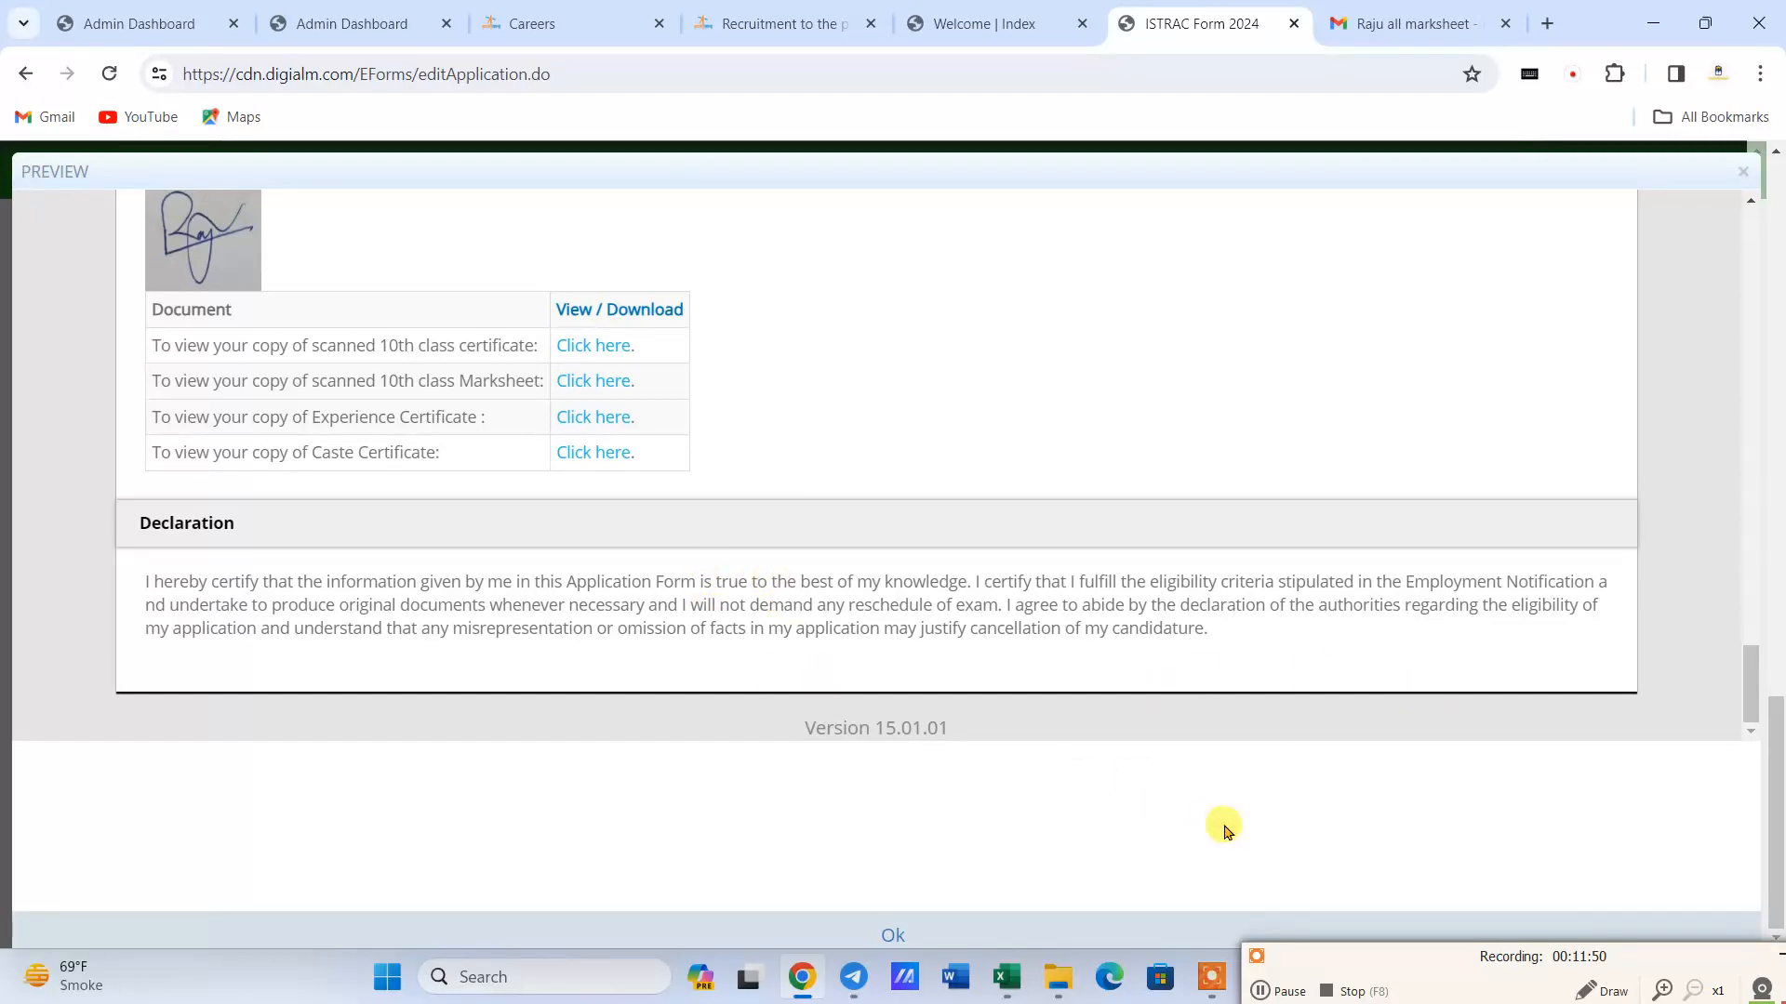
scroll(1263, 554, "up", 20)
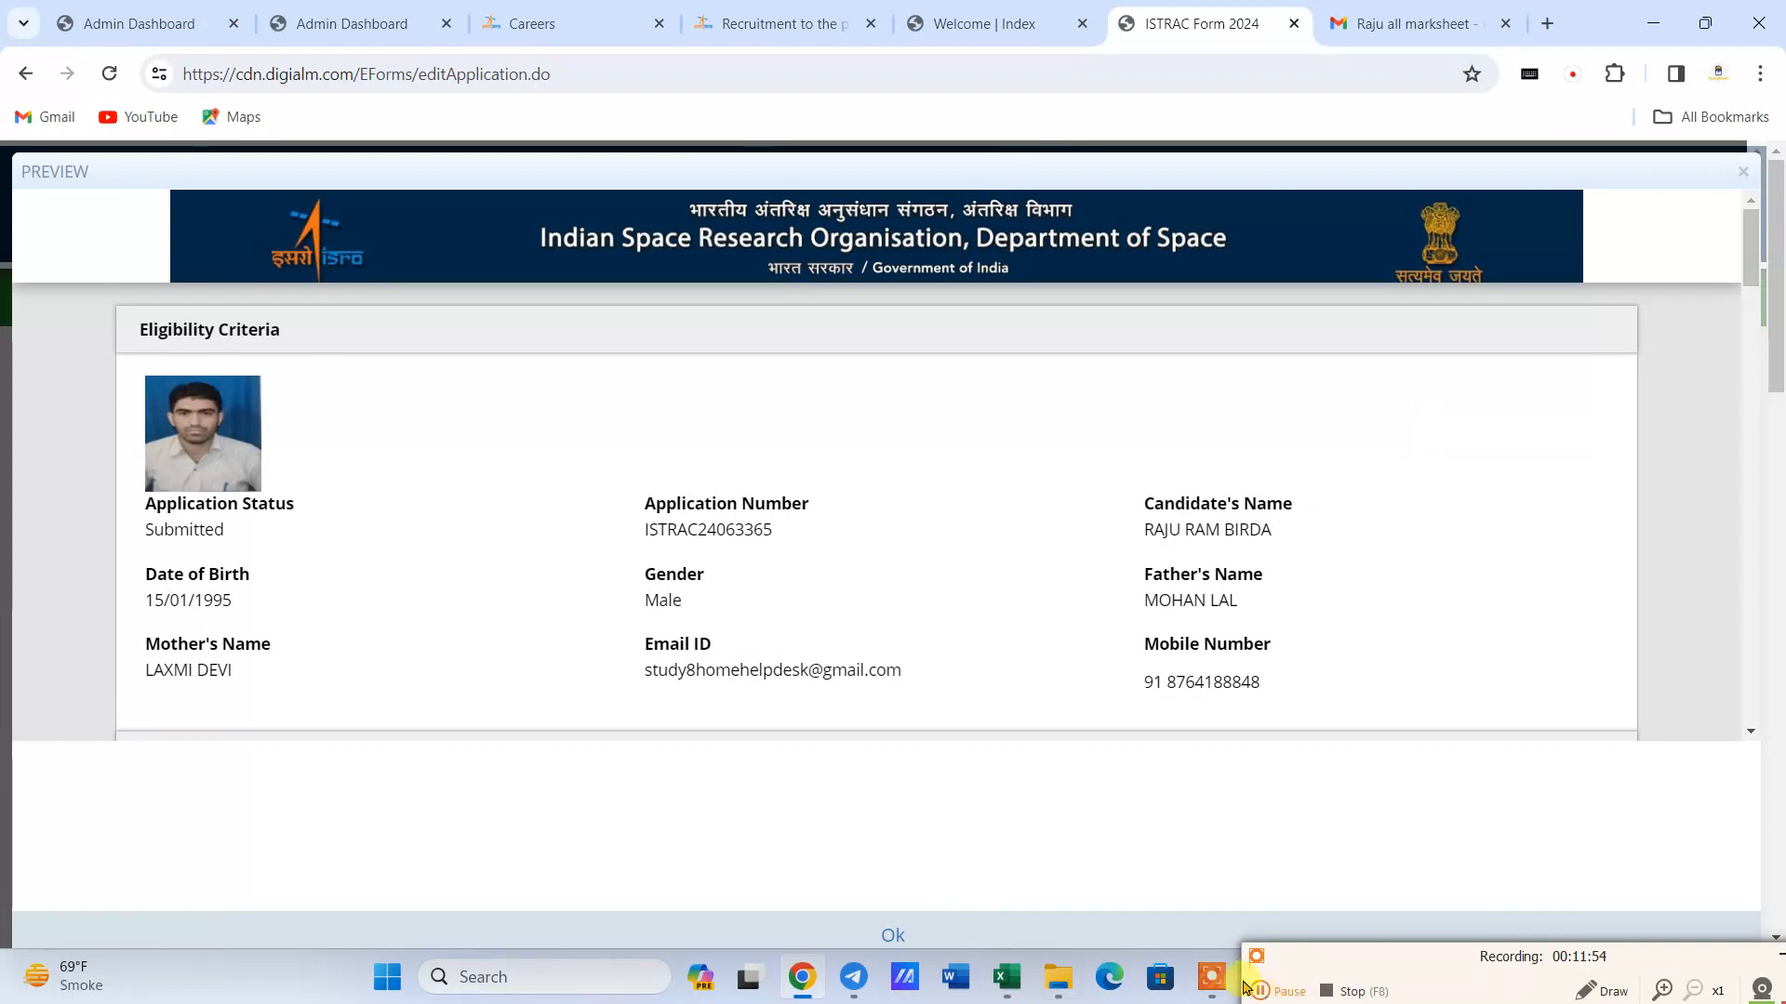
scroll(1594, 382, "down", 20)
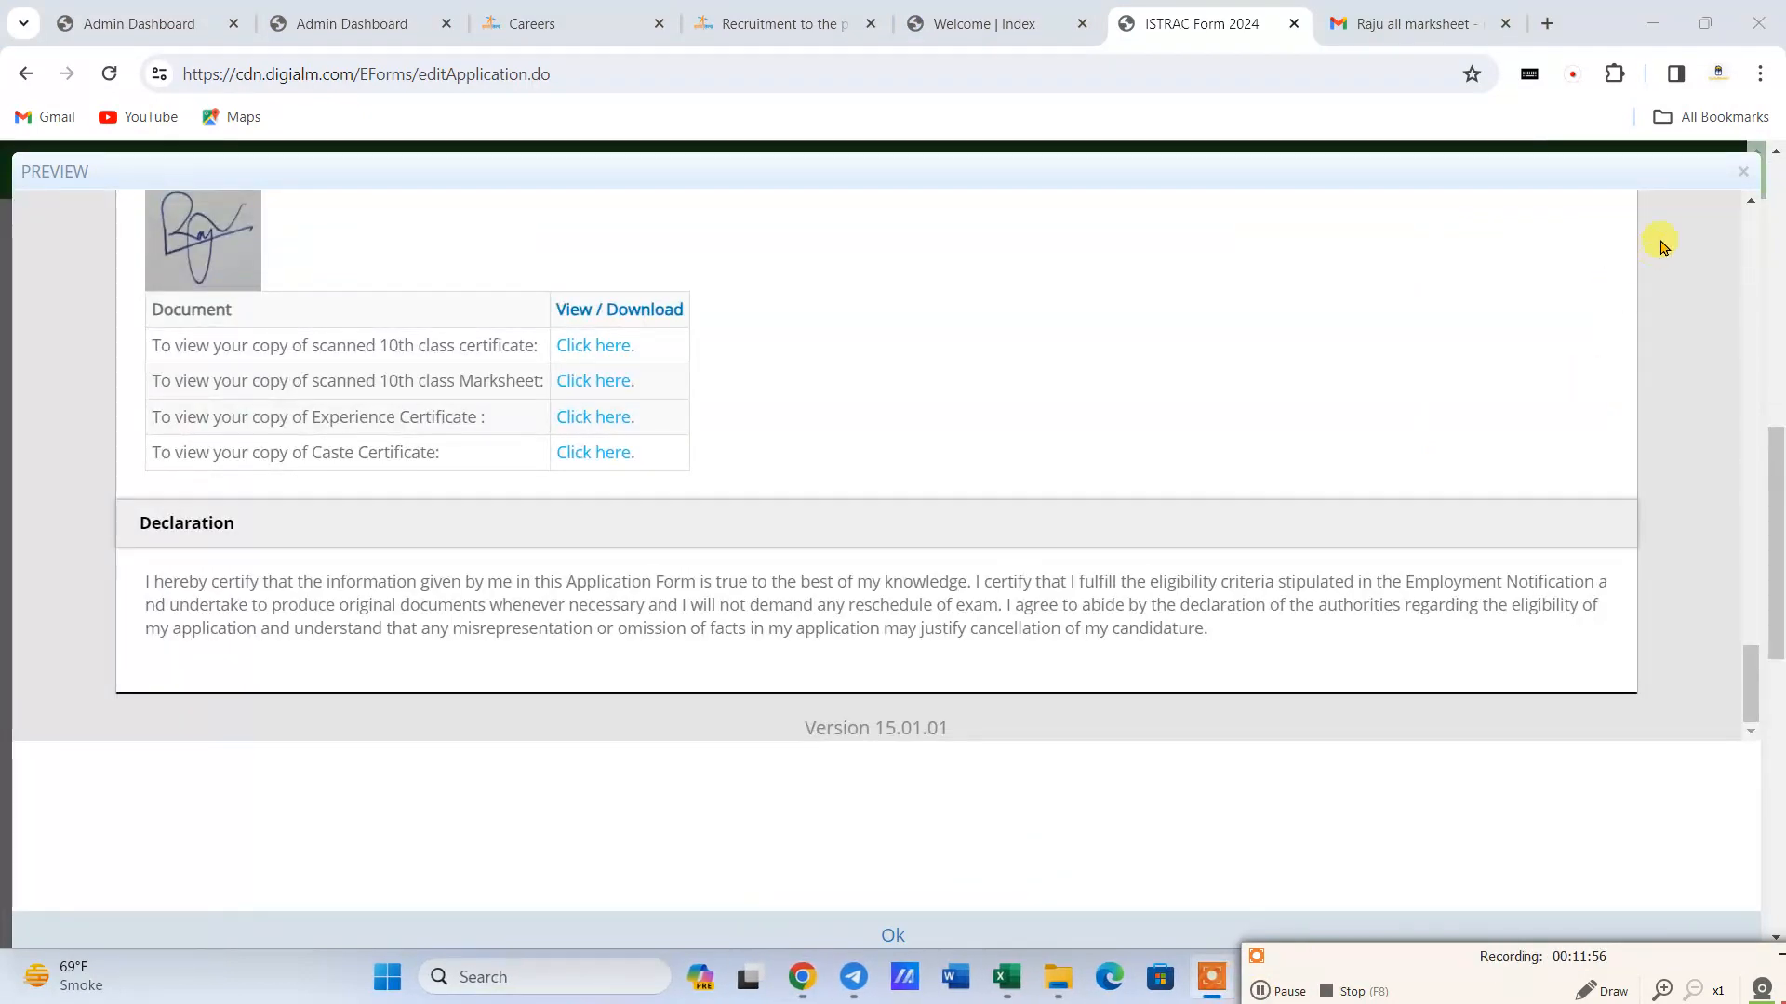
left_click(1741, 171)
- Submit the application and agree to the instructions on personal data collection to proceed to payment
scroll(856, 612, "up", 5)
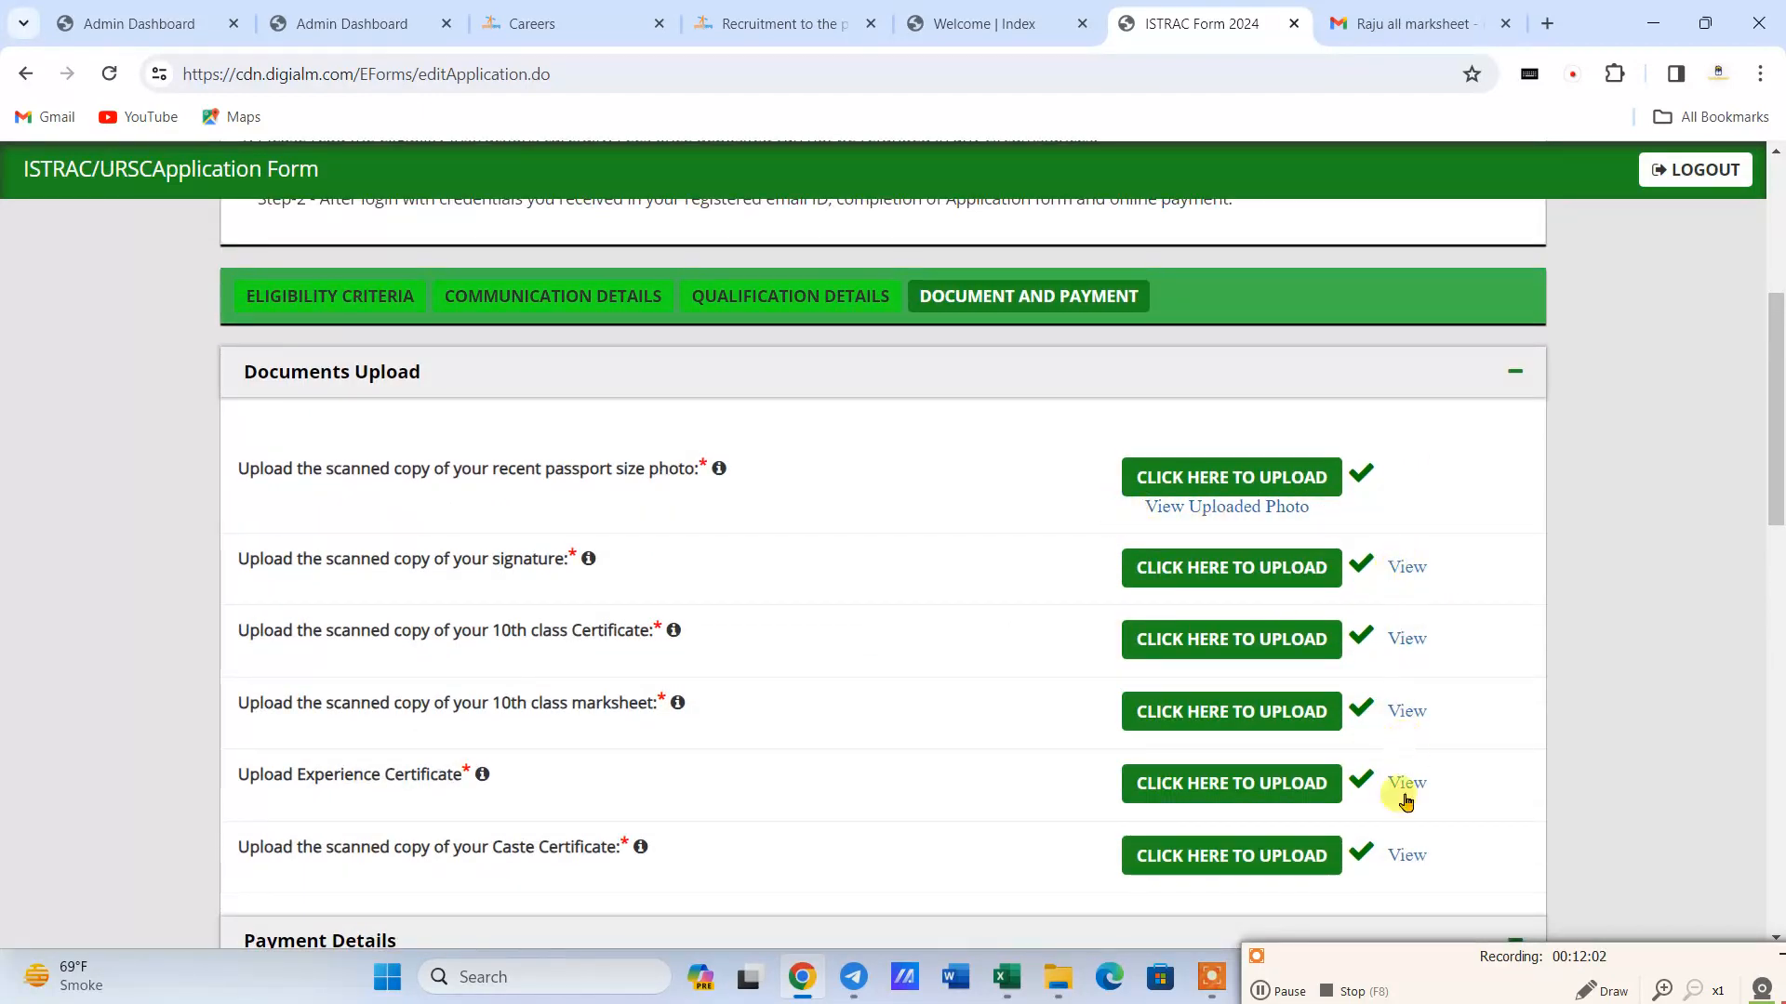
scroll(1184, 709, "down", 10)
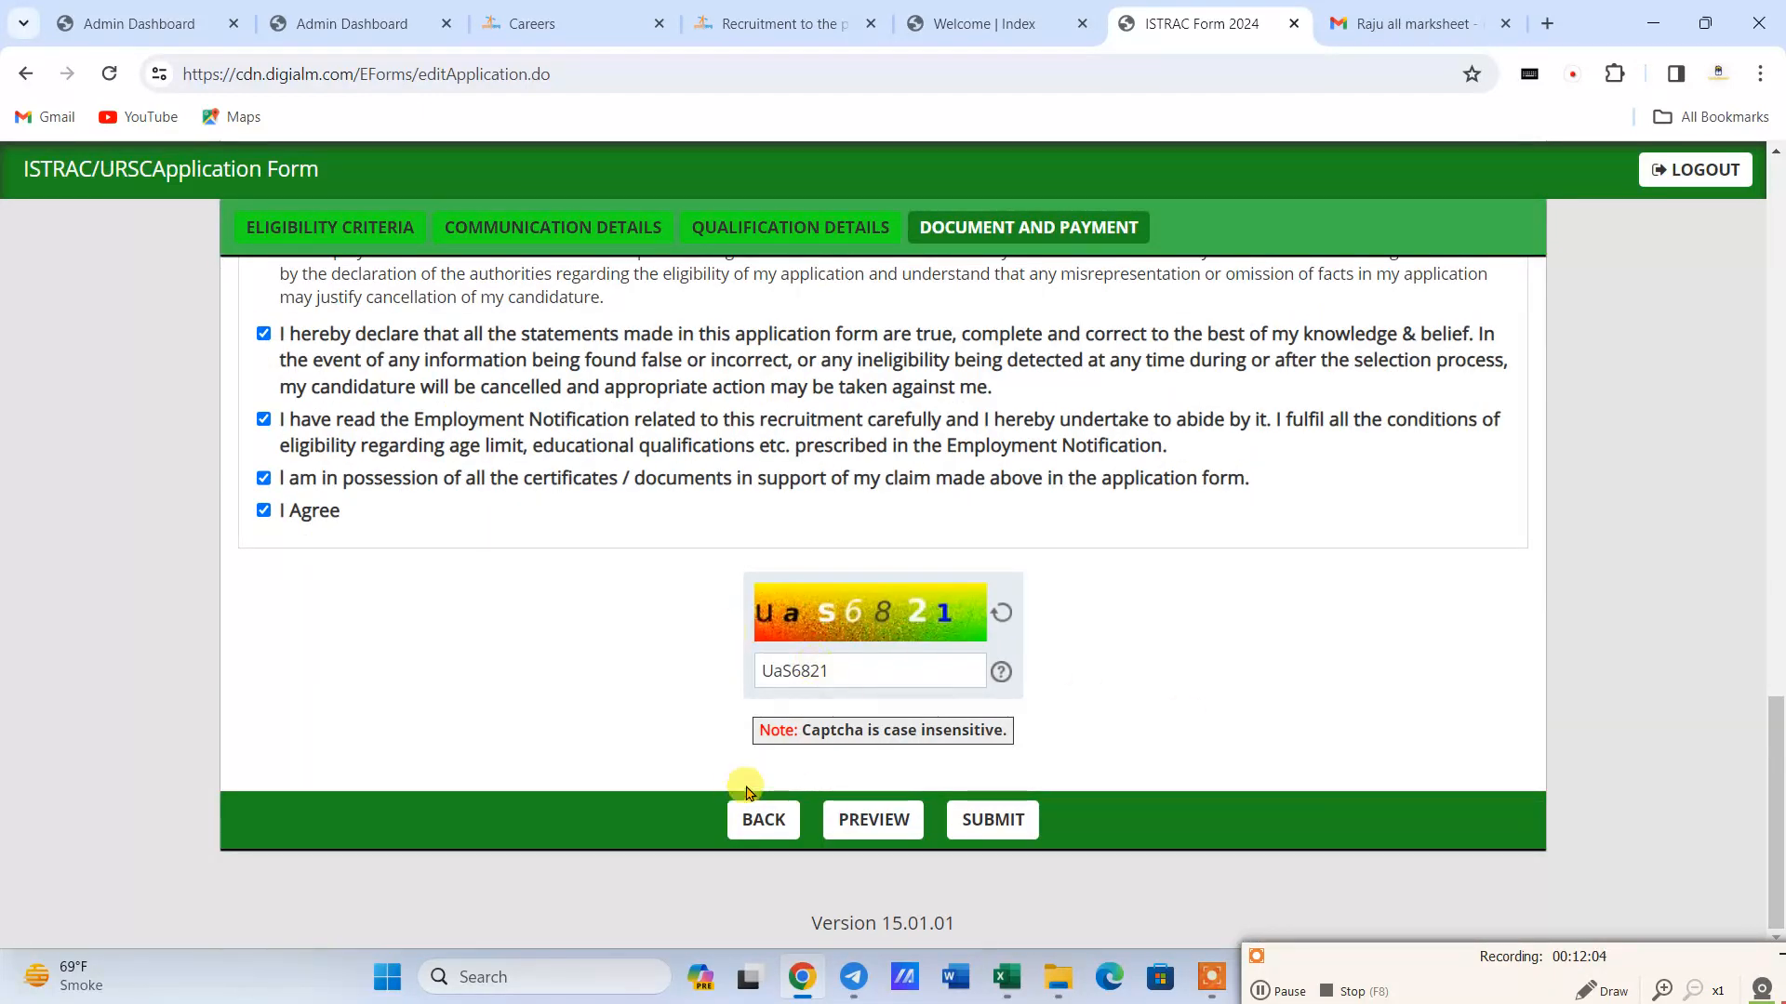
left_click(993, 821)
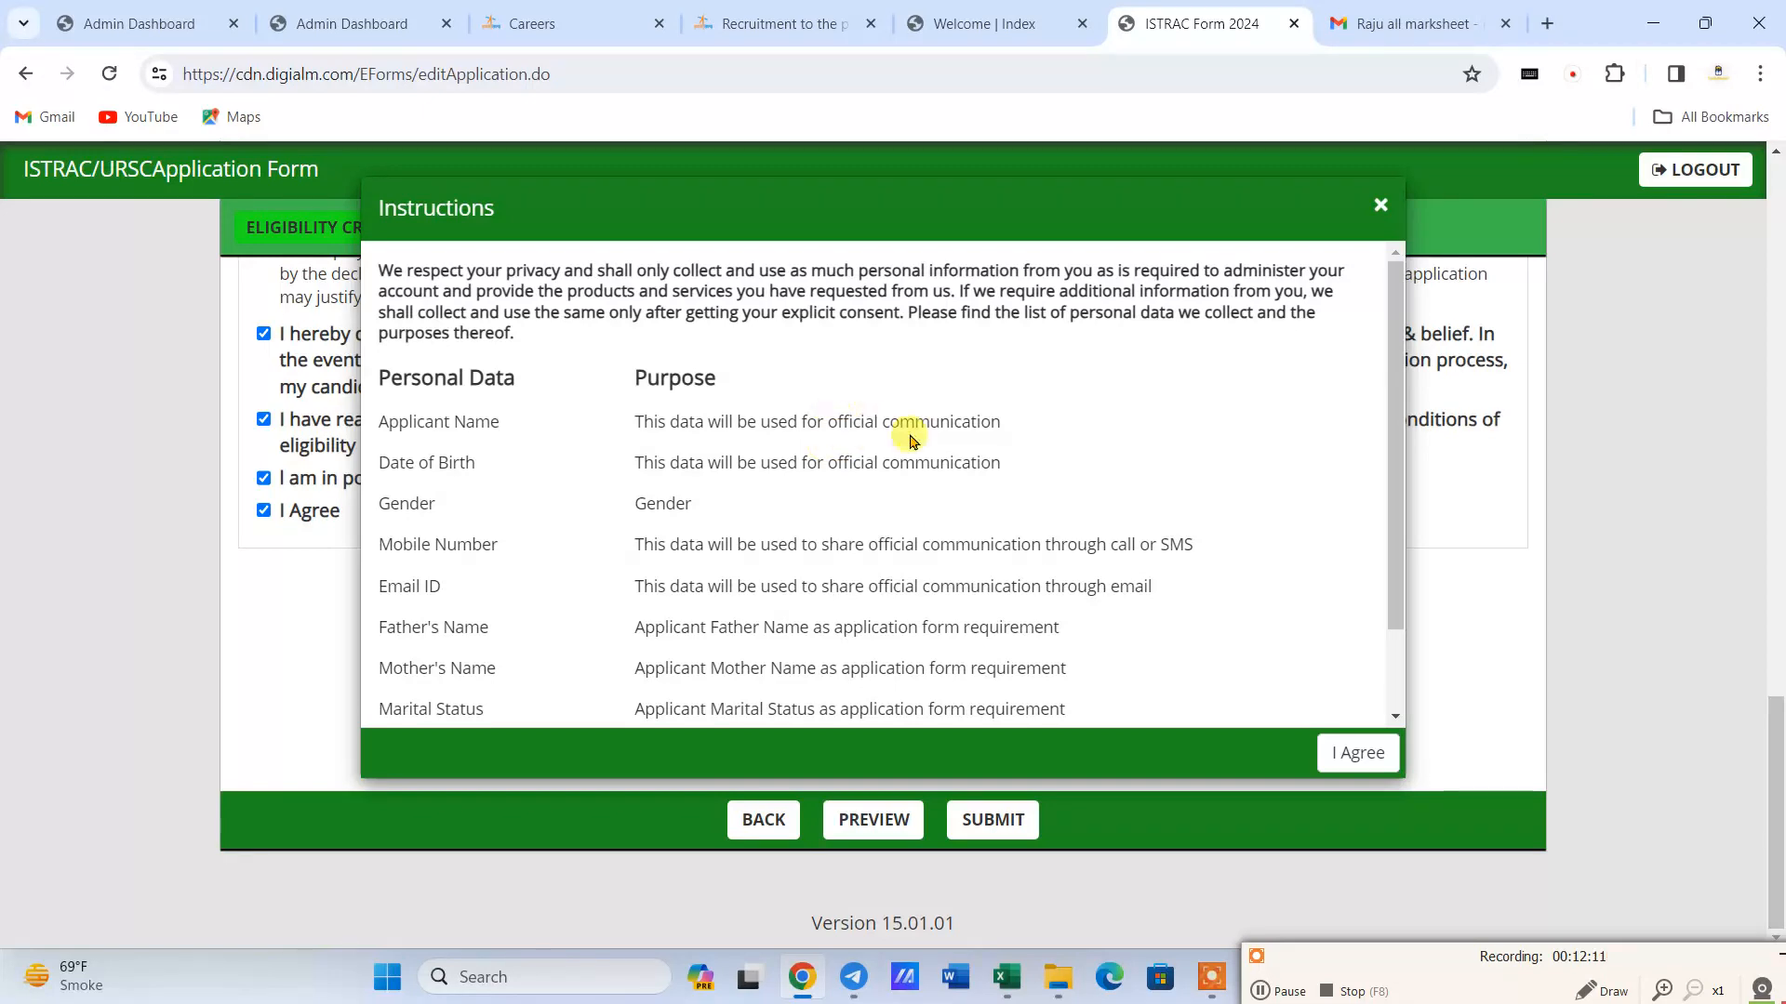
scroll(716, 445, "down", 1)
scroll(718, 443, "down", 1)
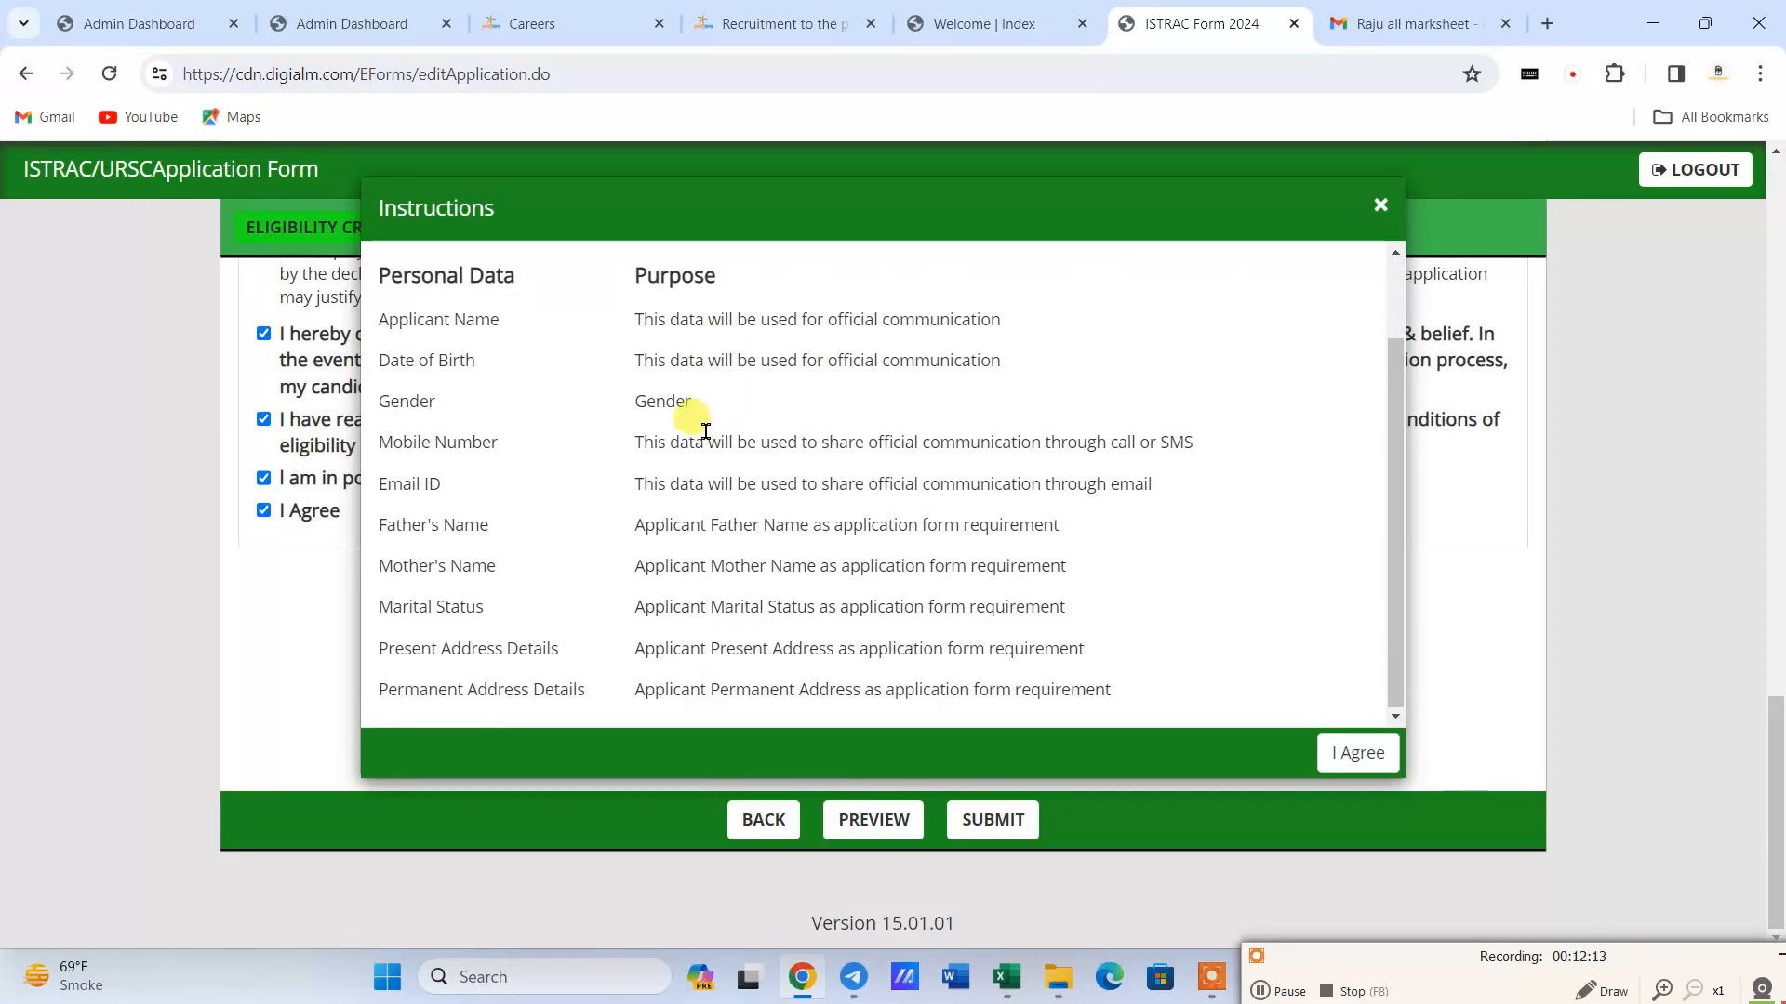
left_click(1350, 751)
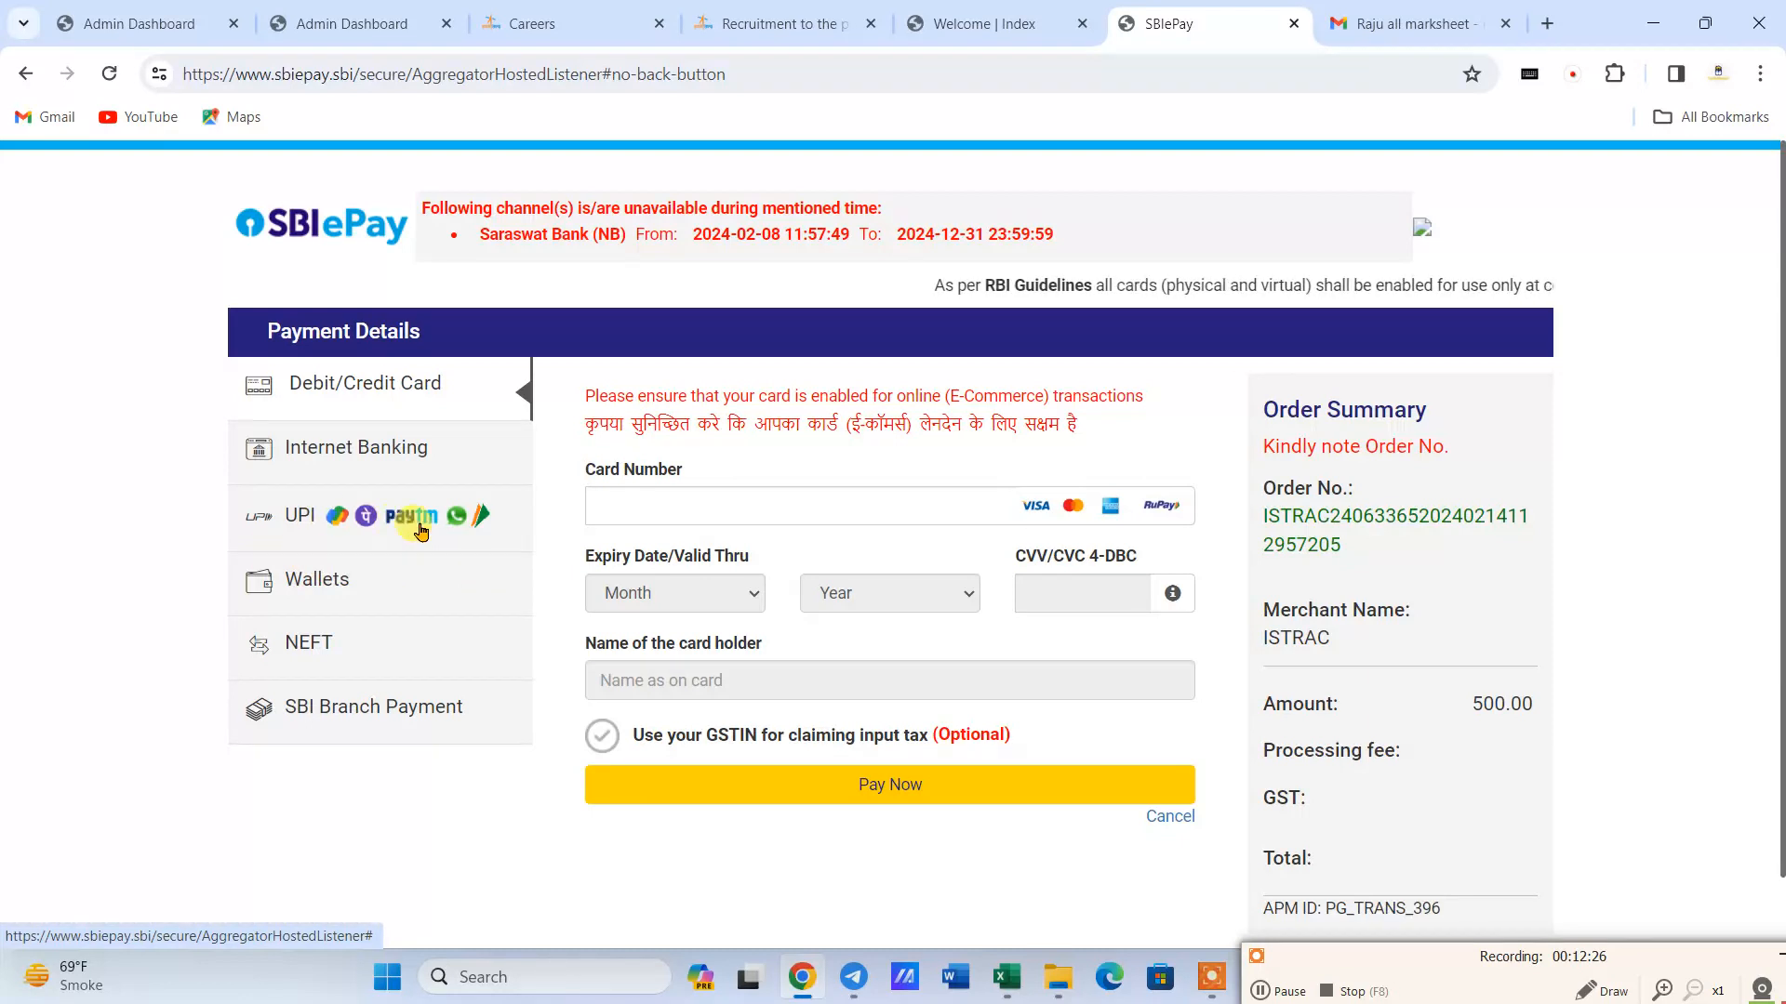
- Choose UPI QR as the payment method for the application fee and generate the QR code
left_click(510, 521)
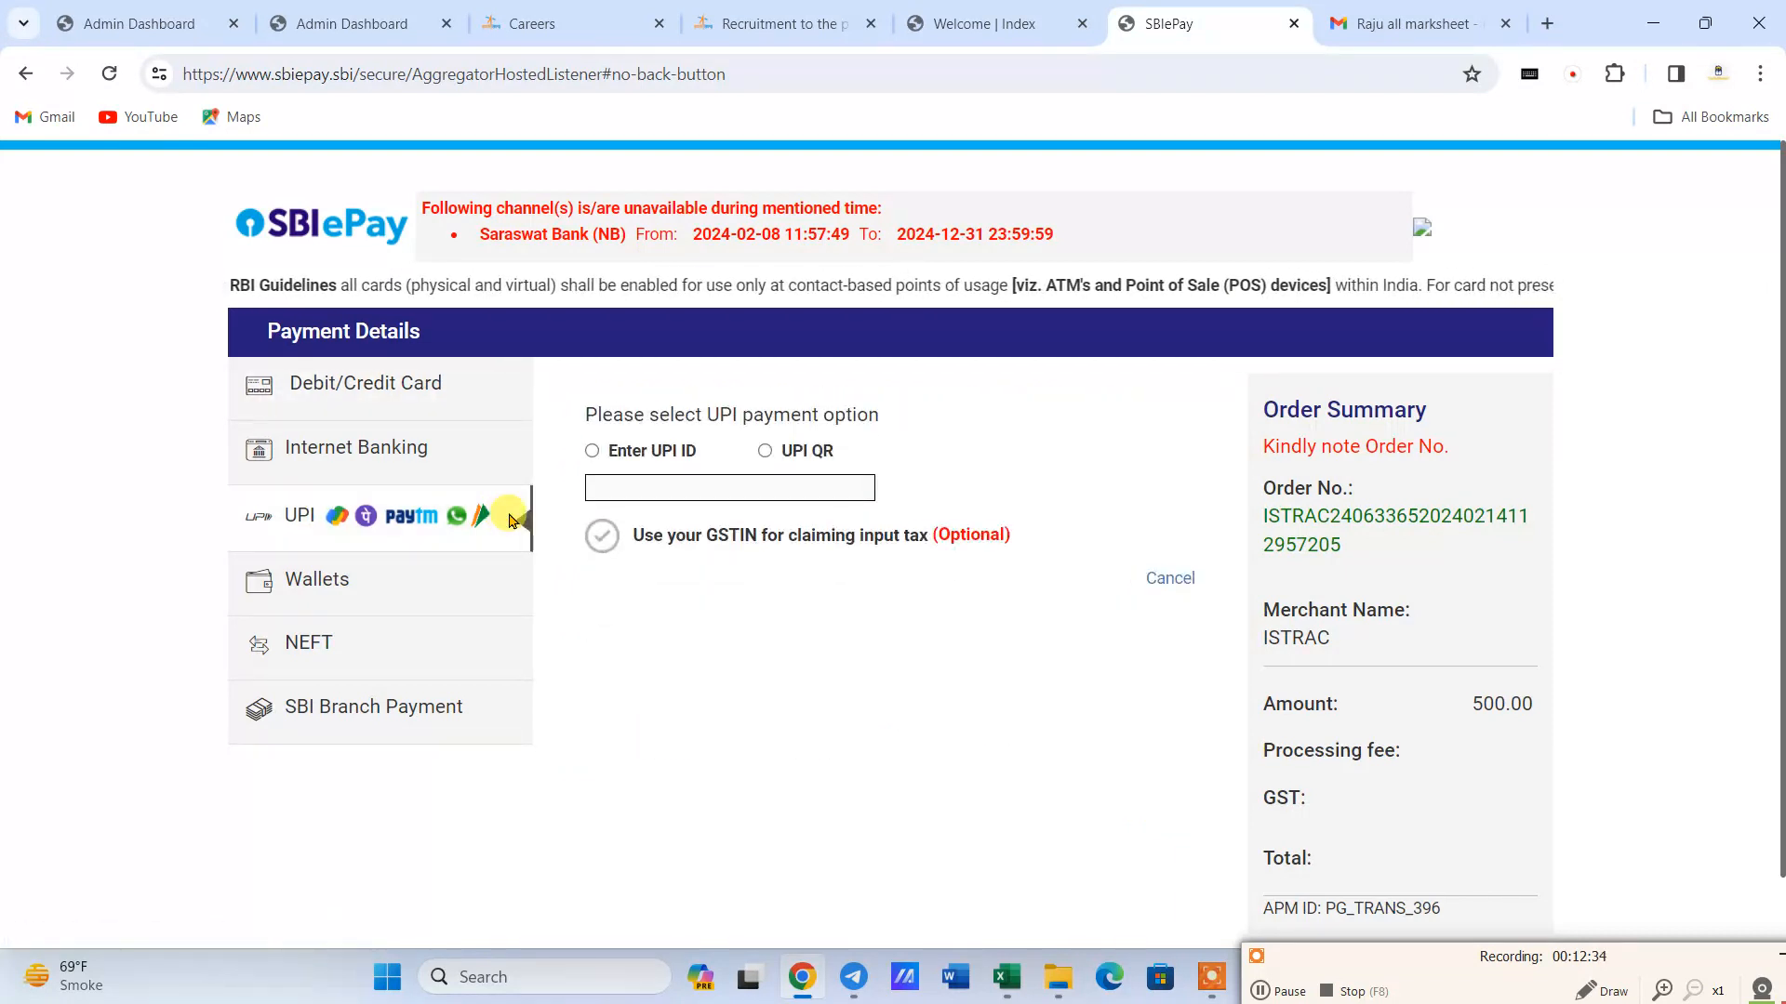
left_click(764, 451)
left_click(888, 591)
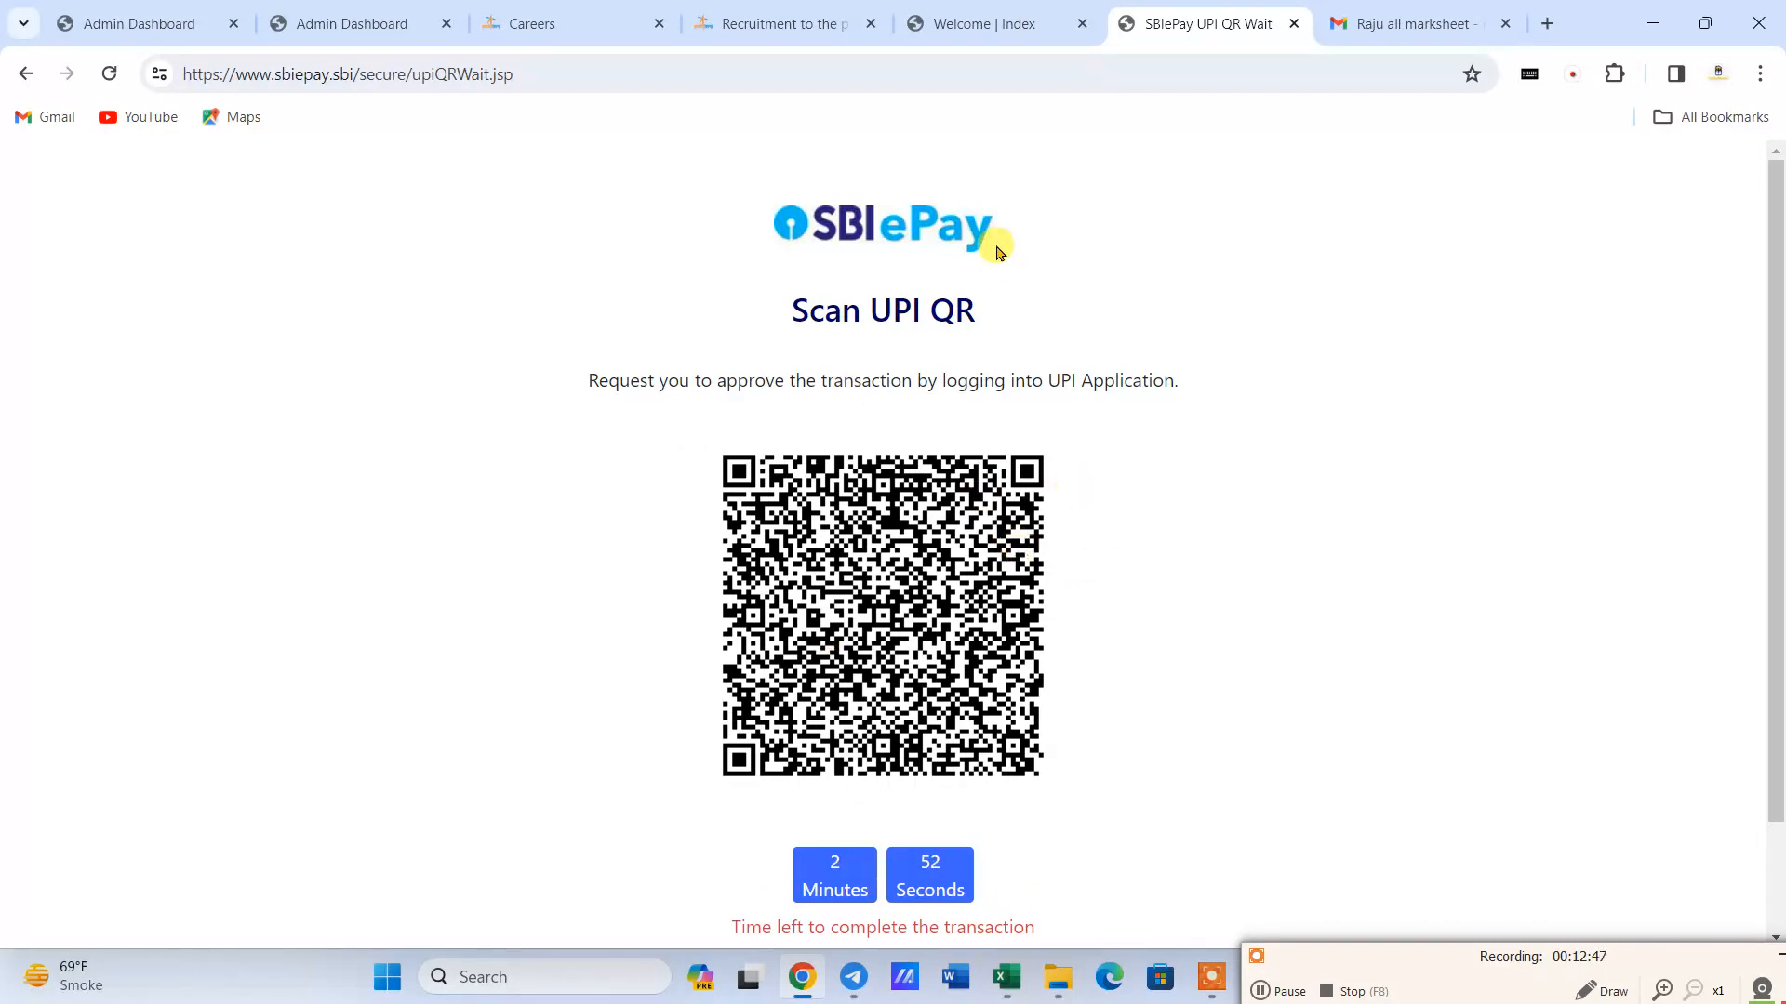
left_click(776, 43)
scroll(707, 837, "up", 8)
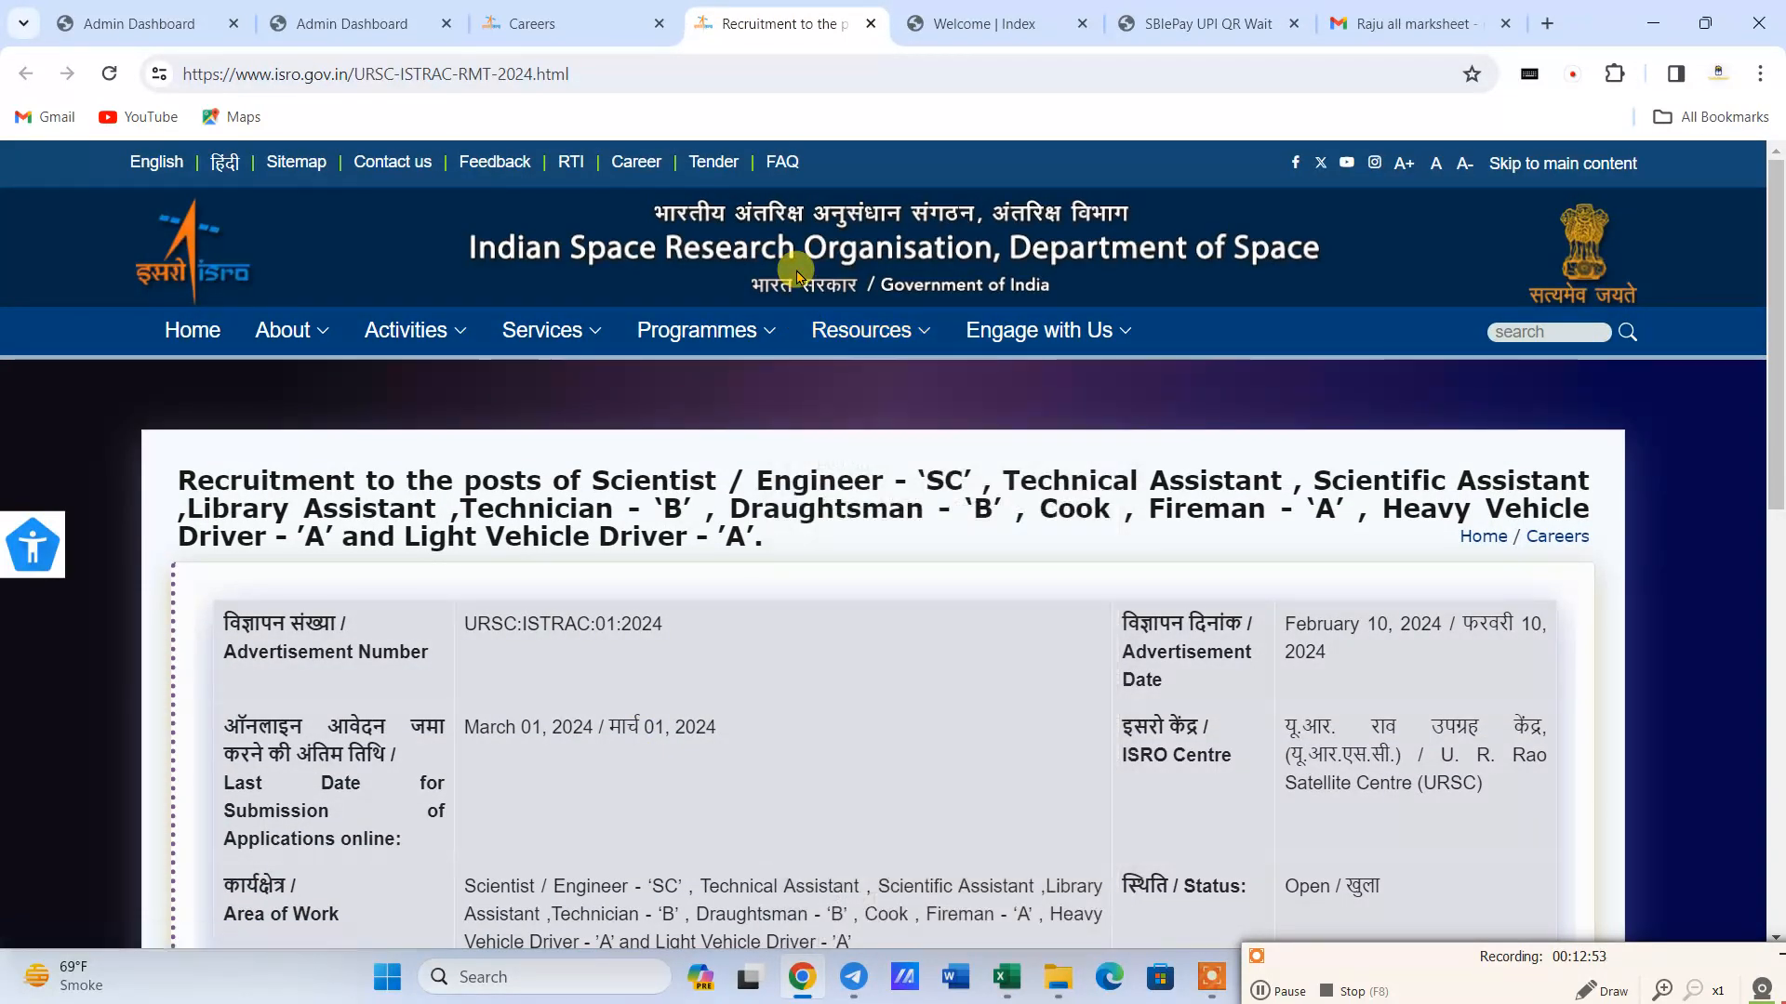
left_click(1414, 24)
- Open study8home.classx.co.in in a new browser tab and go to its Test Series section
left_click(1546, 24)
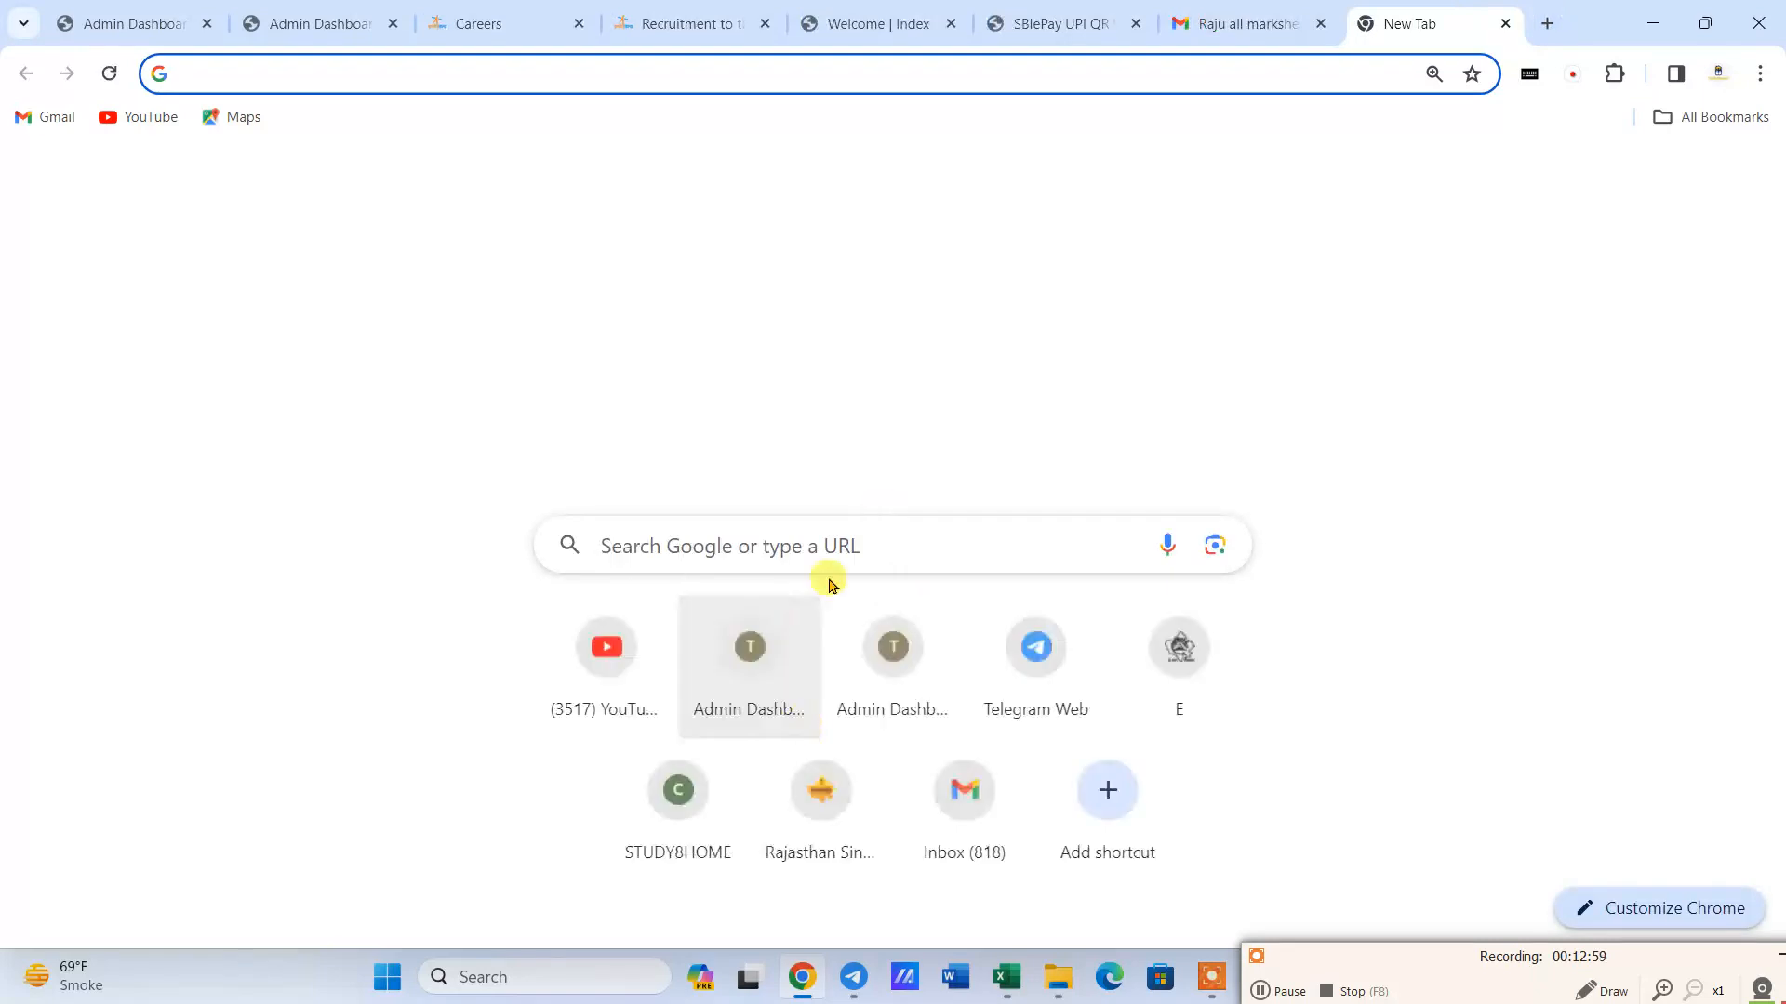
left_click(857, 539)
type("s")
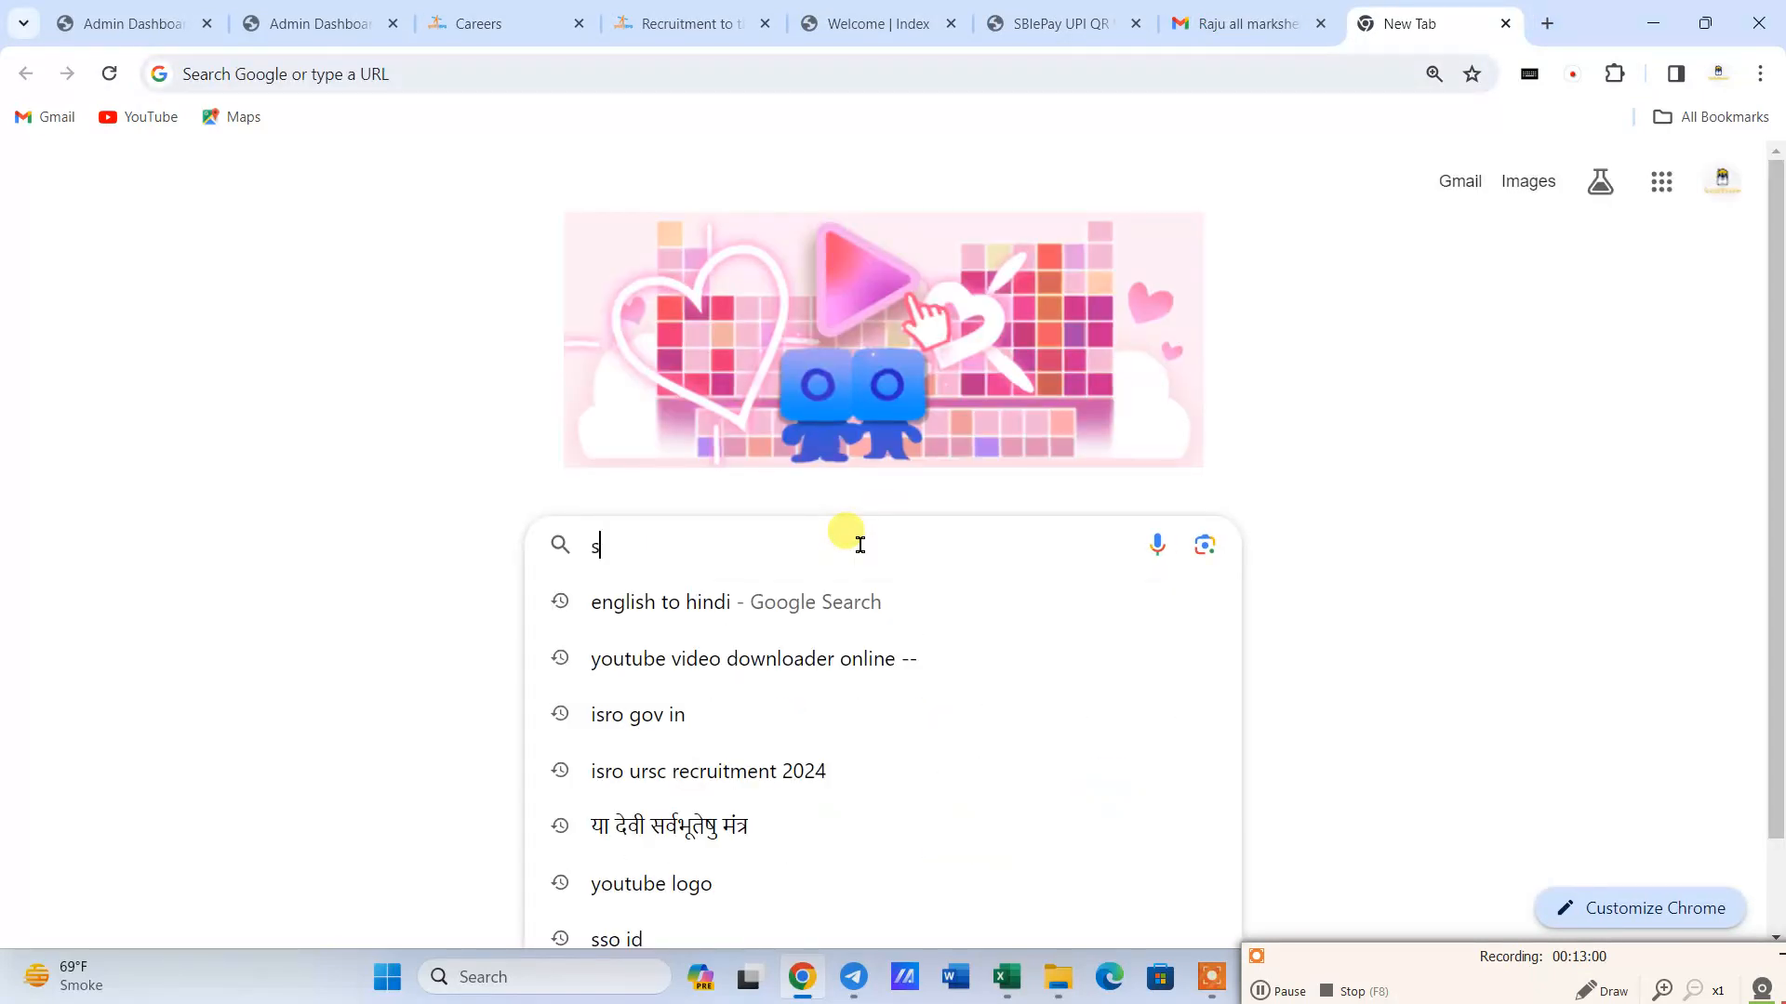
type("tudyi")
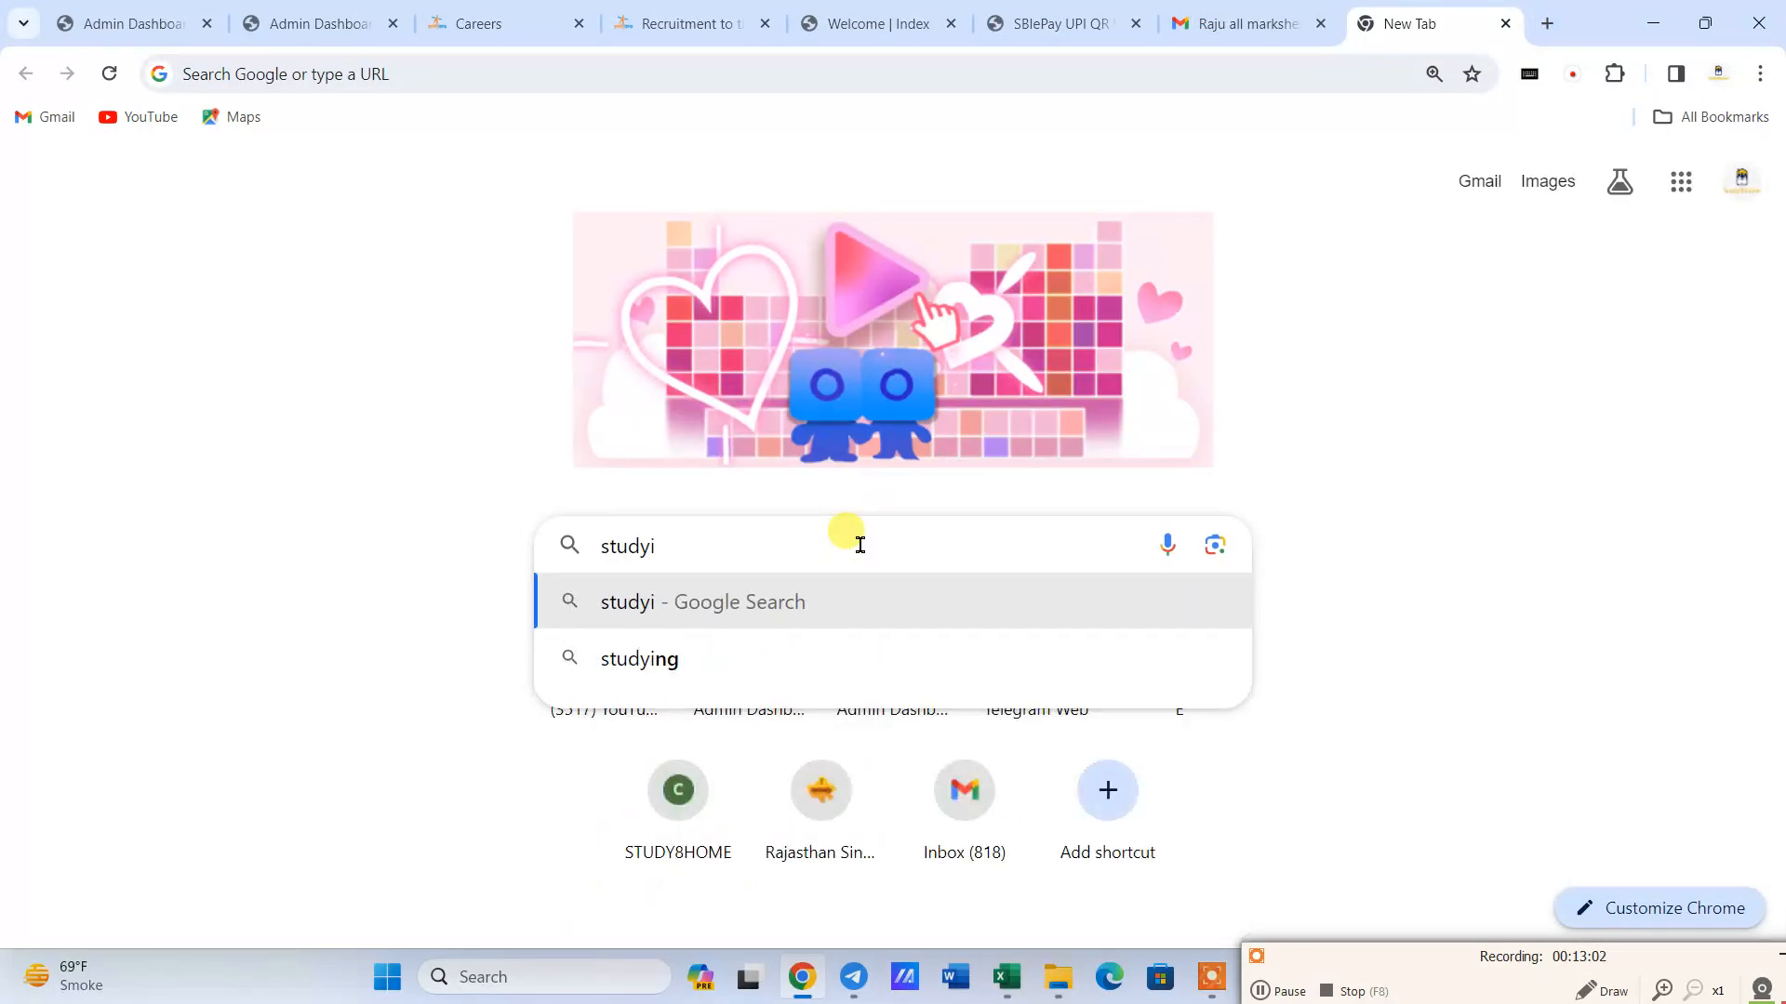
key("BackSpace")
type("8h")
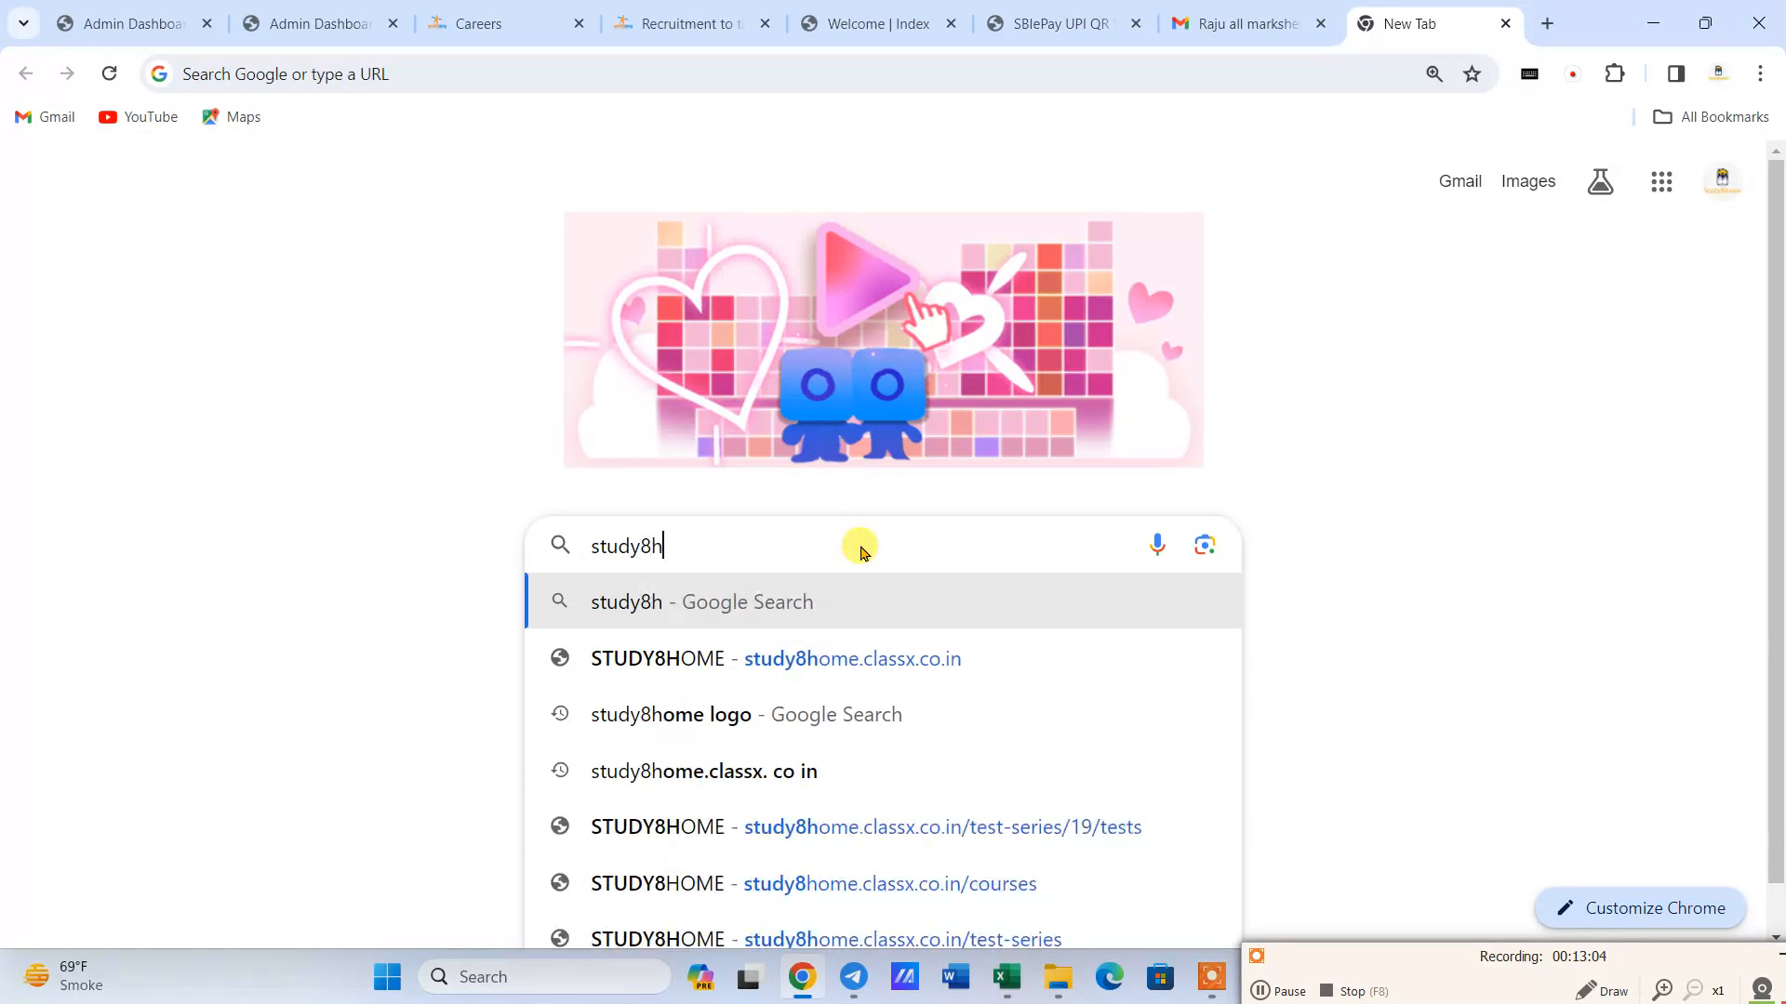
type("ome")
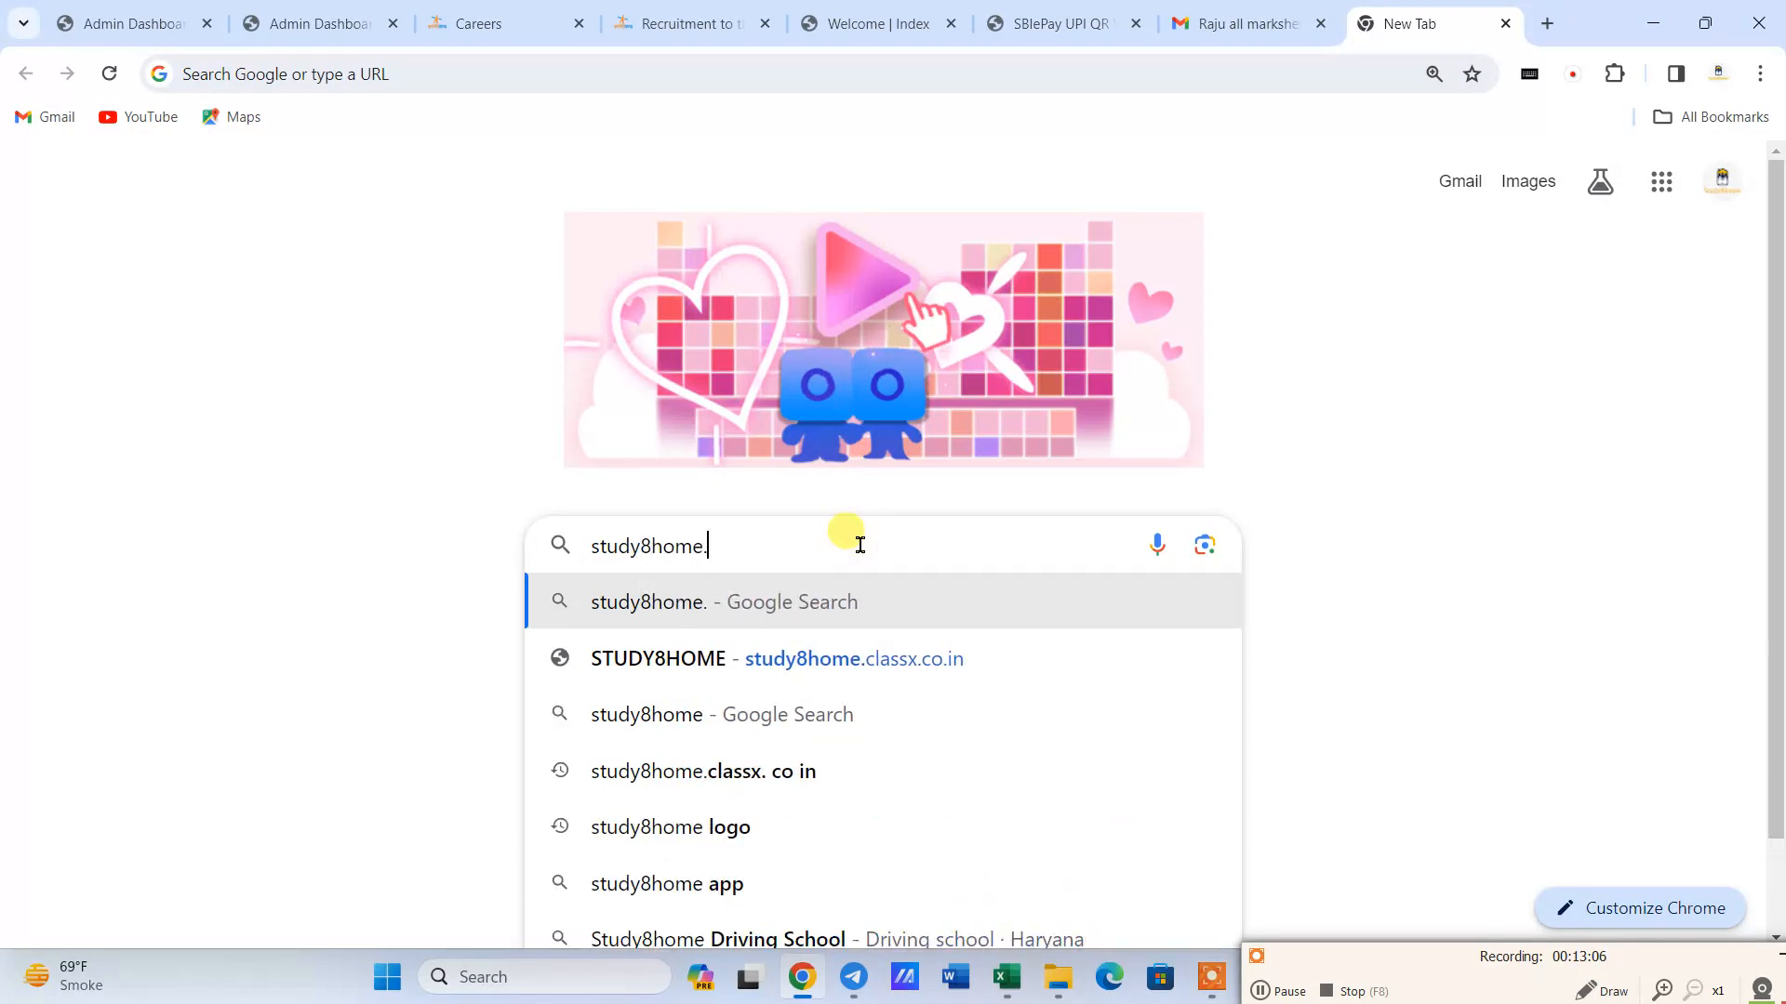
type(".classx.co.in")
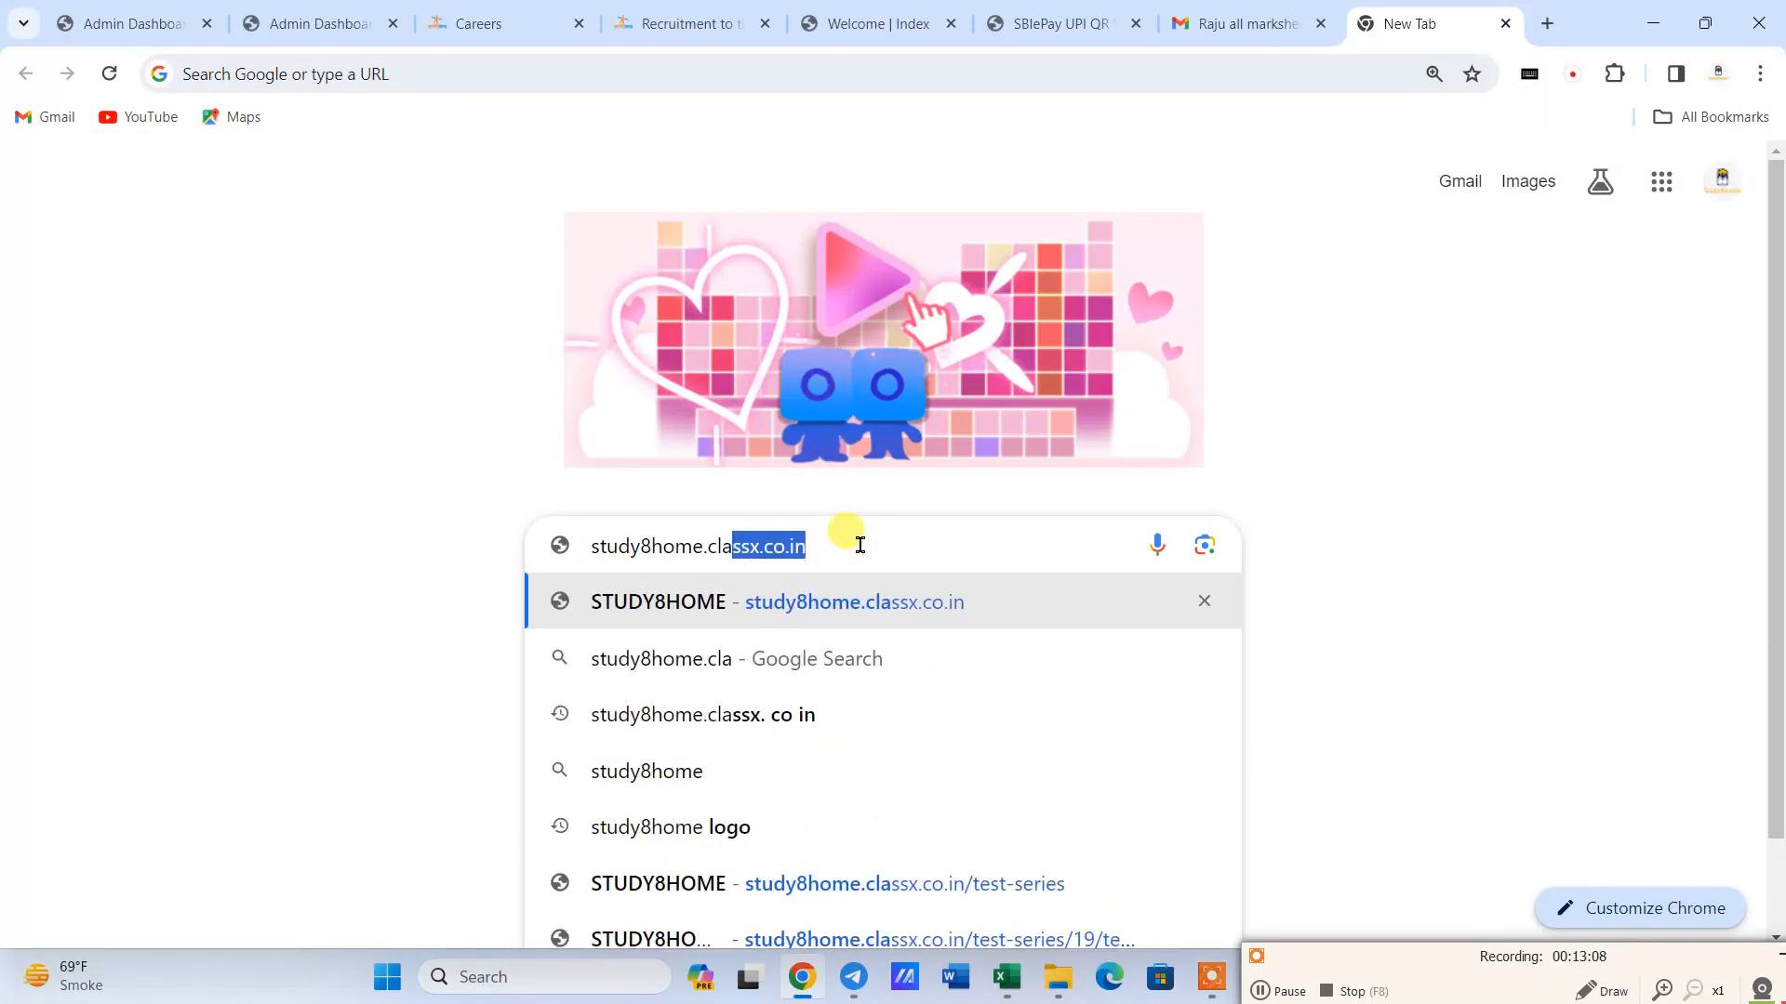
key("Return")
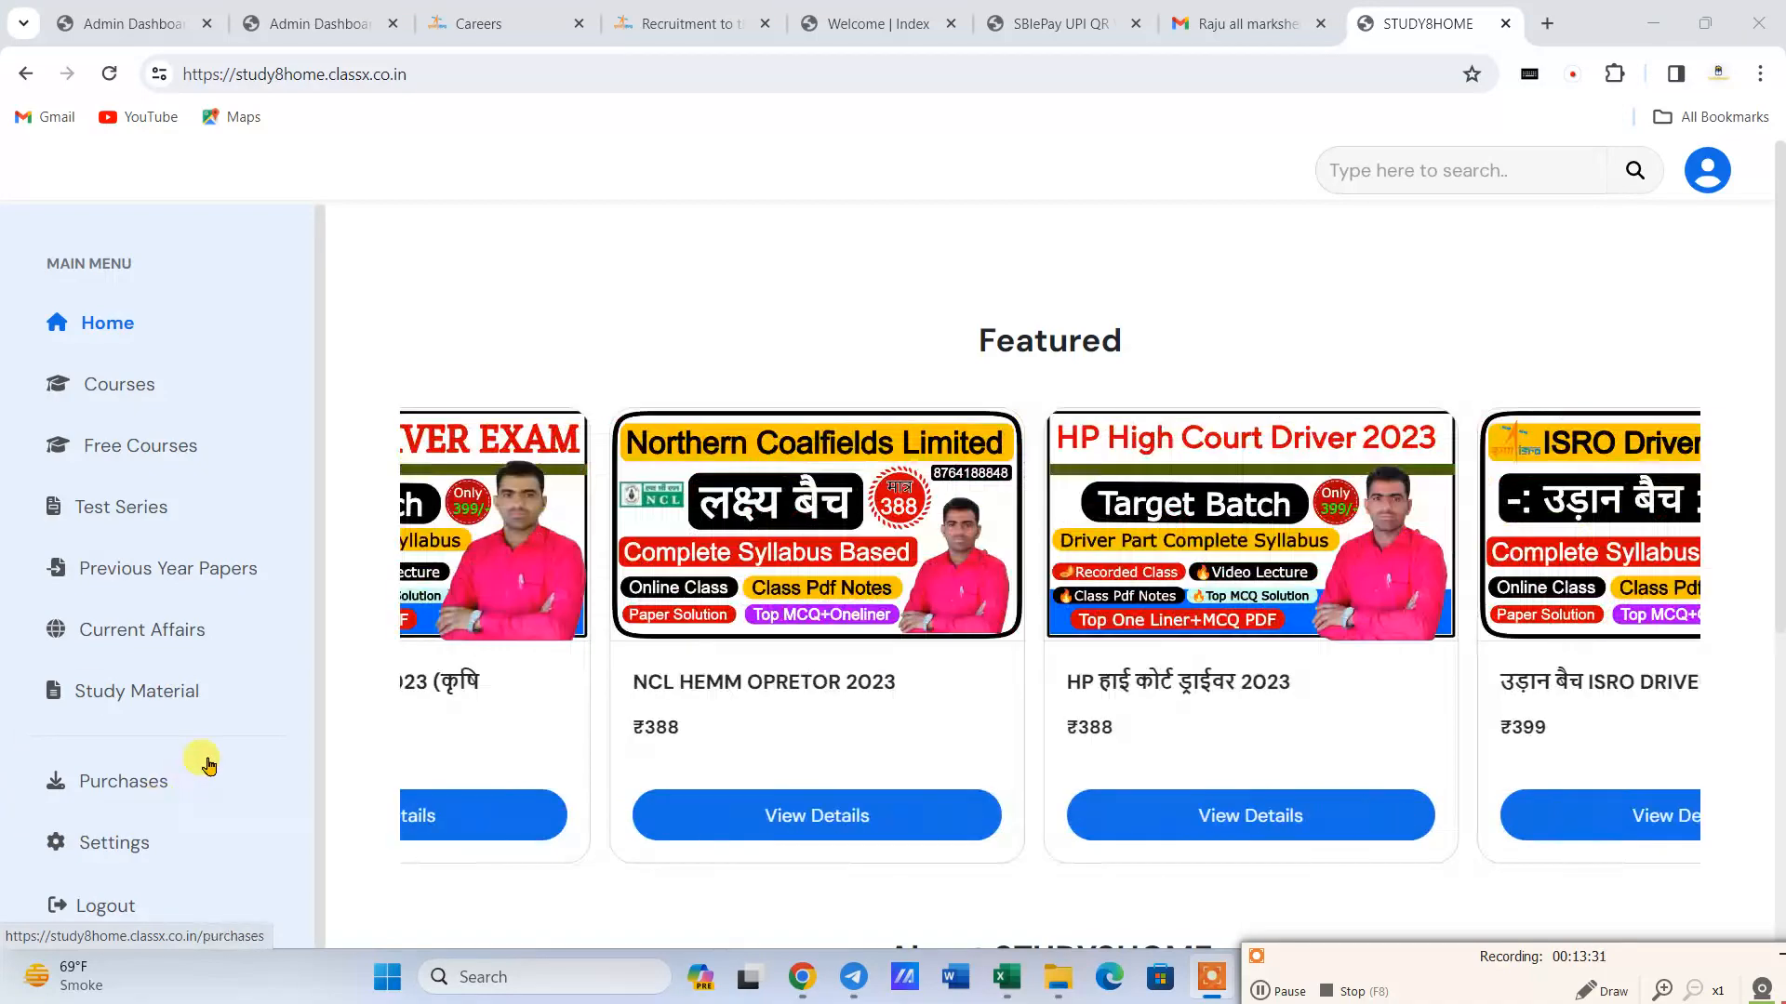
left_click(153, 511)
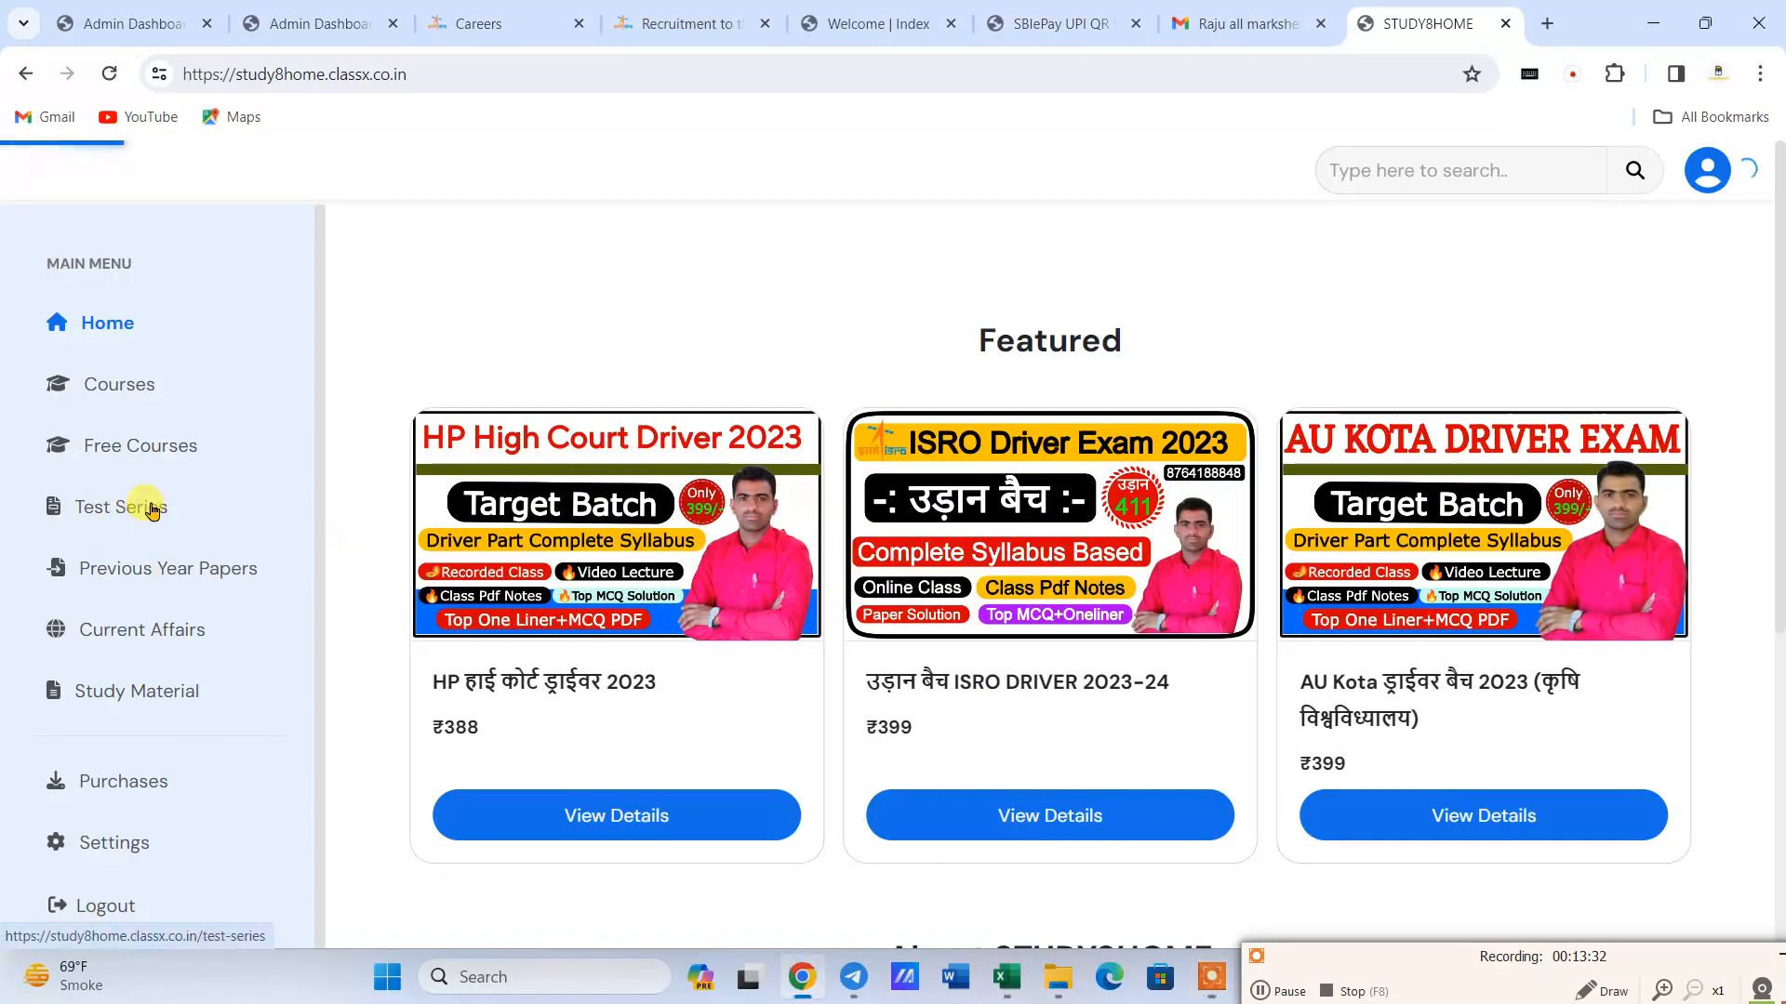
- Open the details of the ISRO VSSC & SHAR(SDSC) DRIVER 2024 test series
scroll(1270, 567, "down", 10)
scroll(1269, 567, "down", 5)
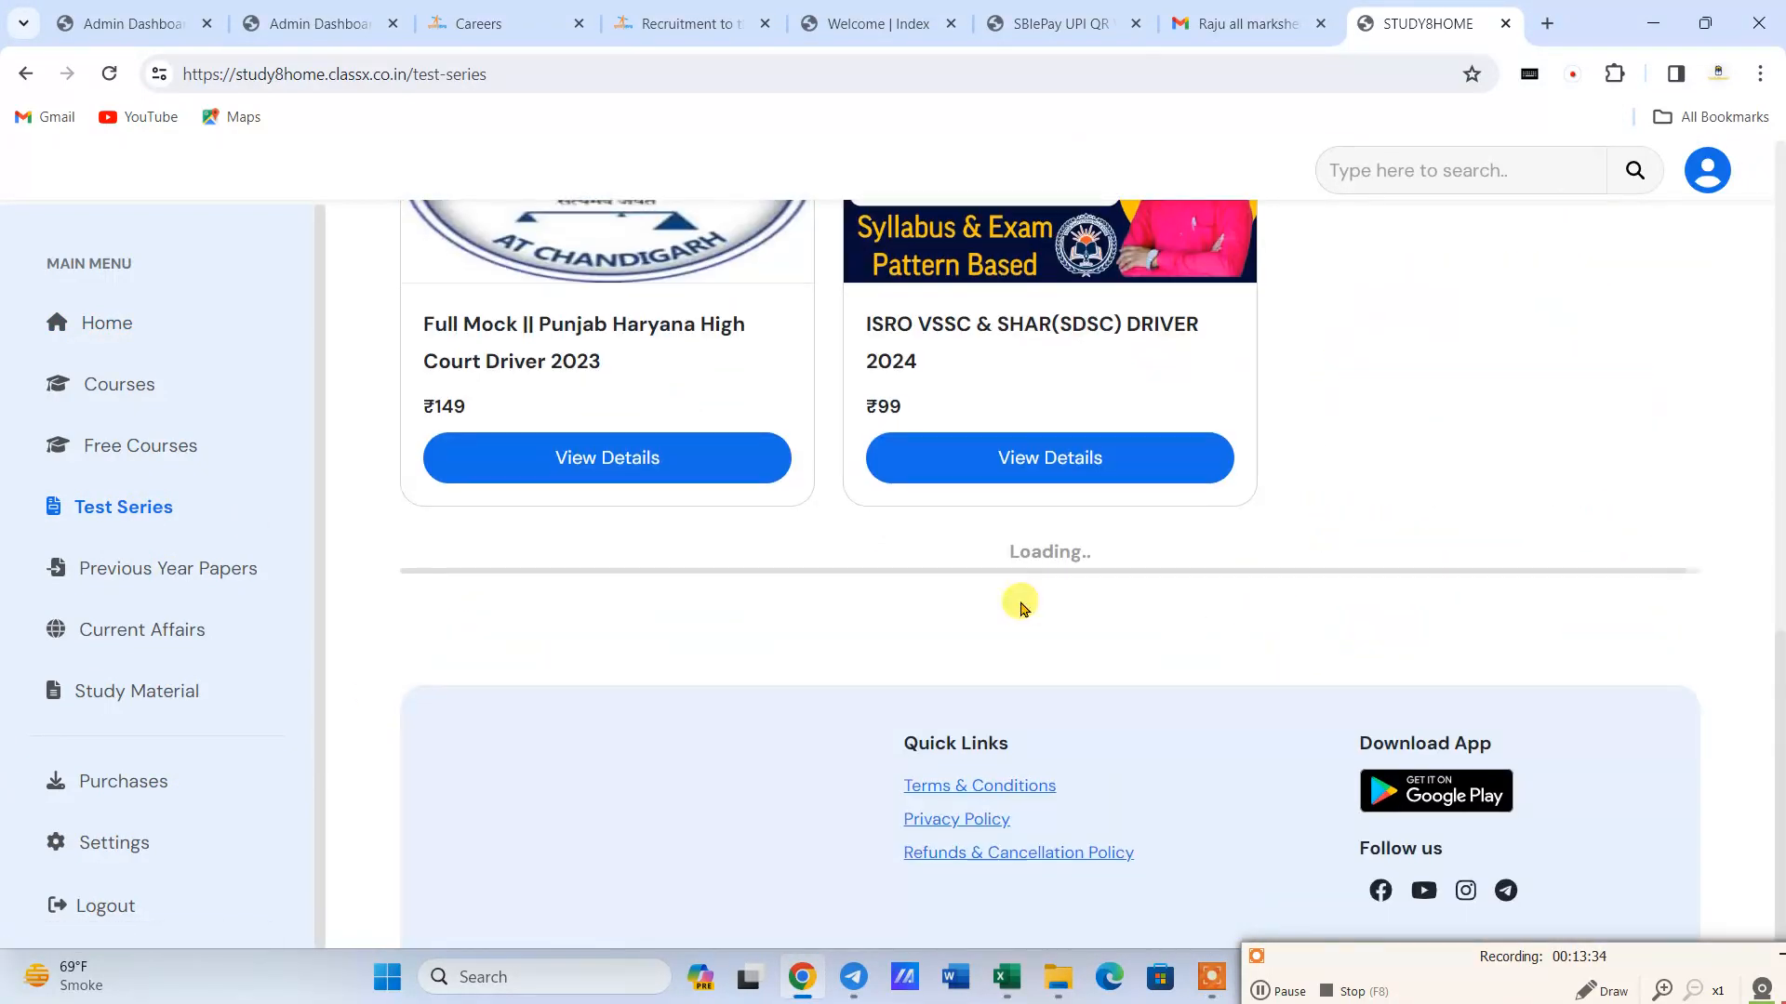
scroll(974, 587, "down", 1)
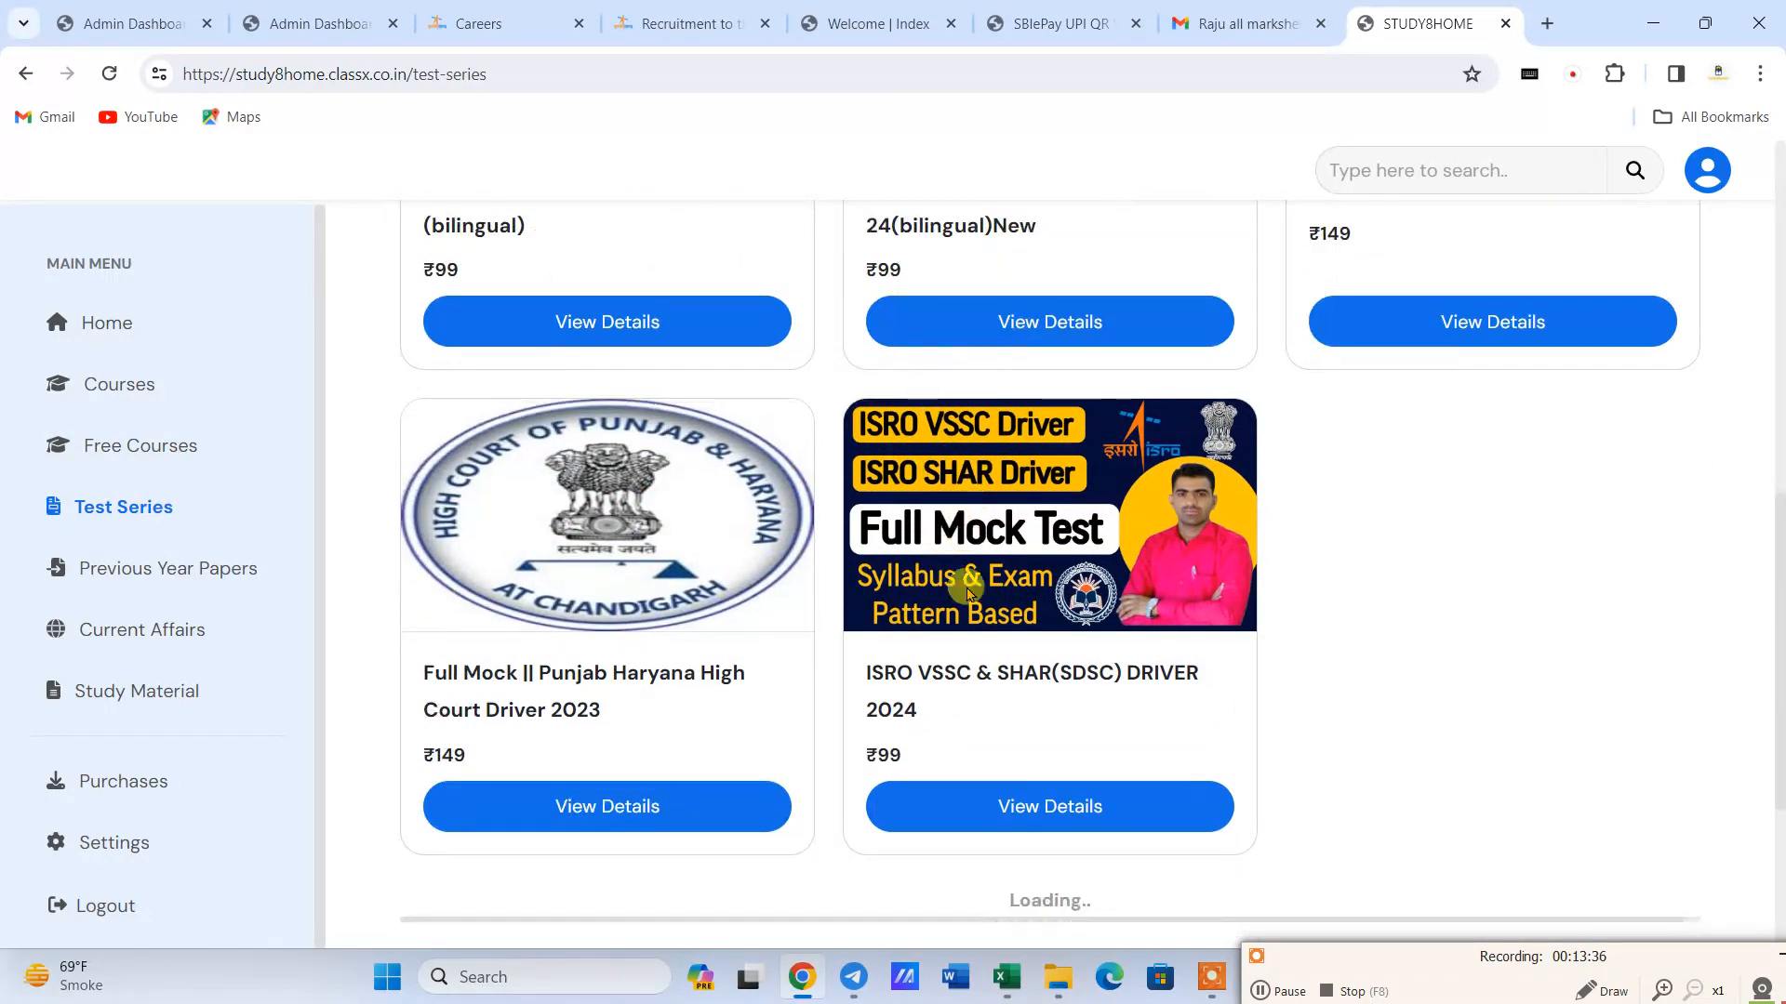
left_click(1014, 801)
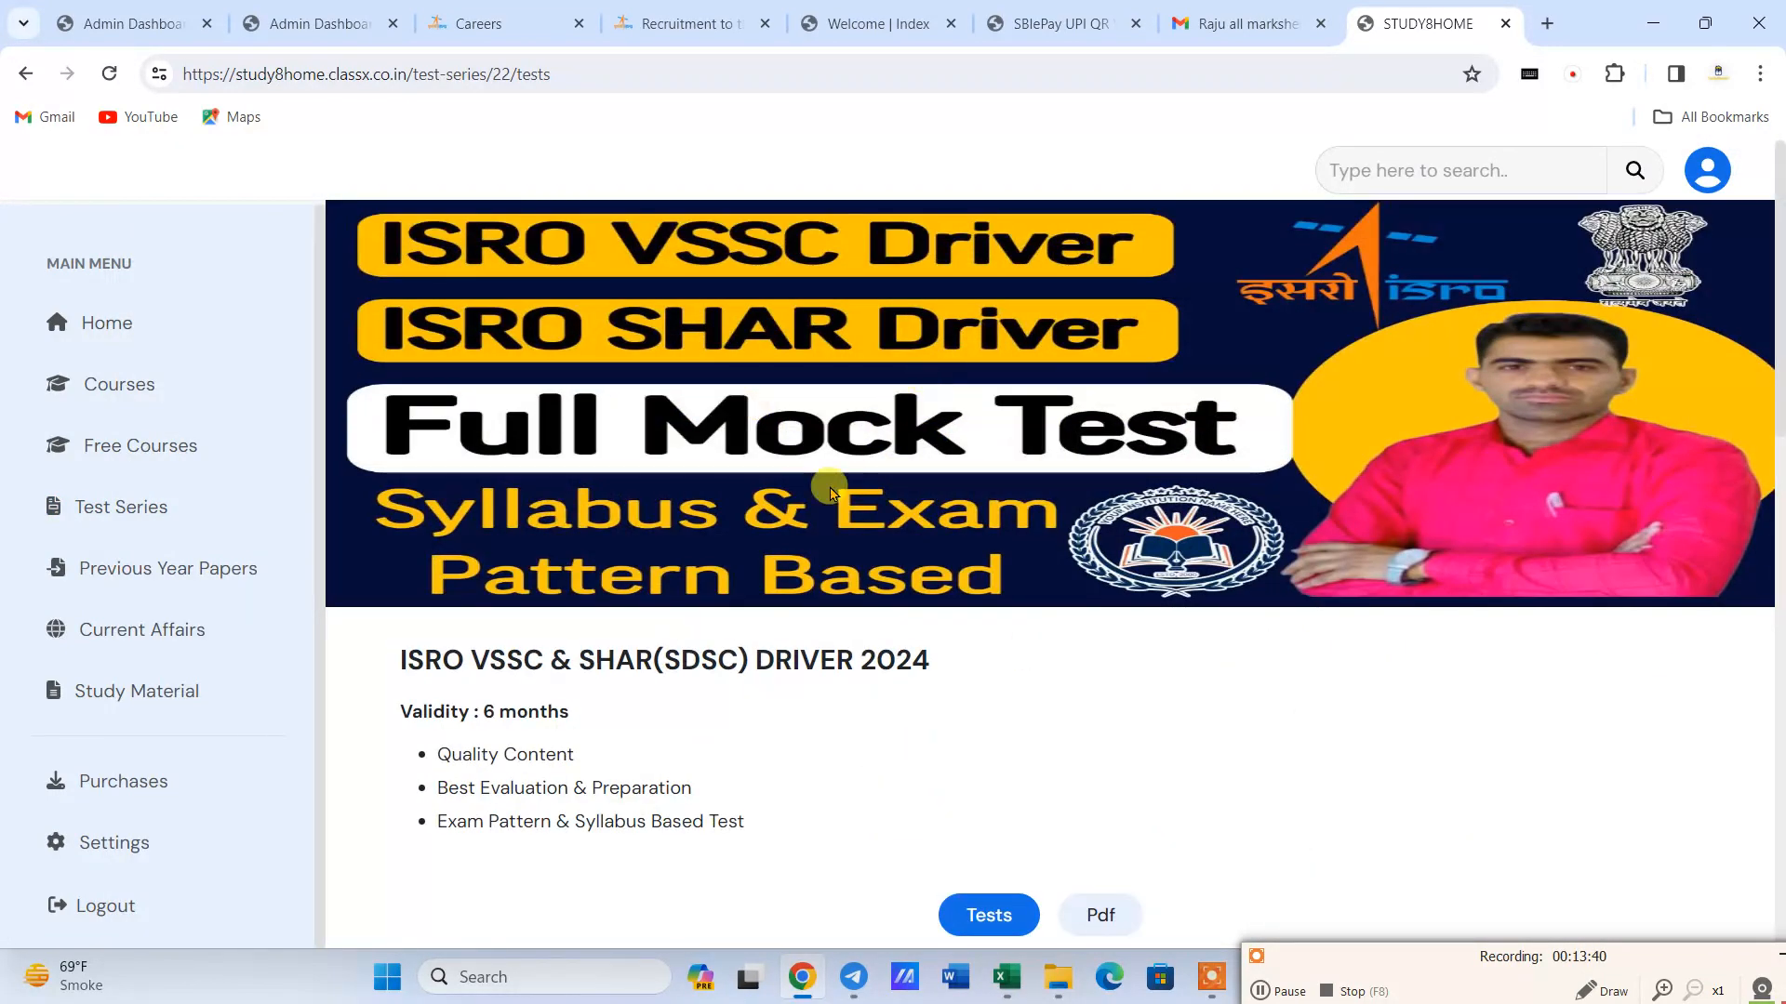
- Start ISRO VSSC/SHAR Driver Test 4 from the series and agree to its terms and conditions
scroll(827, 489, "down", 4)
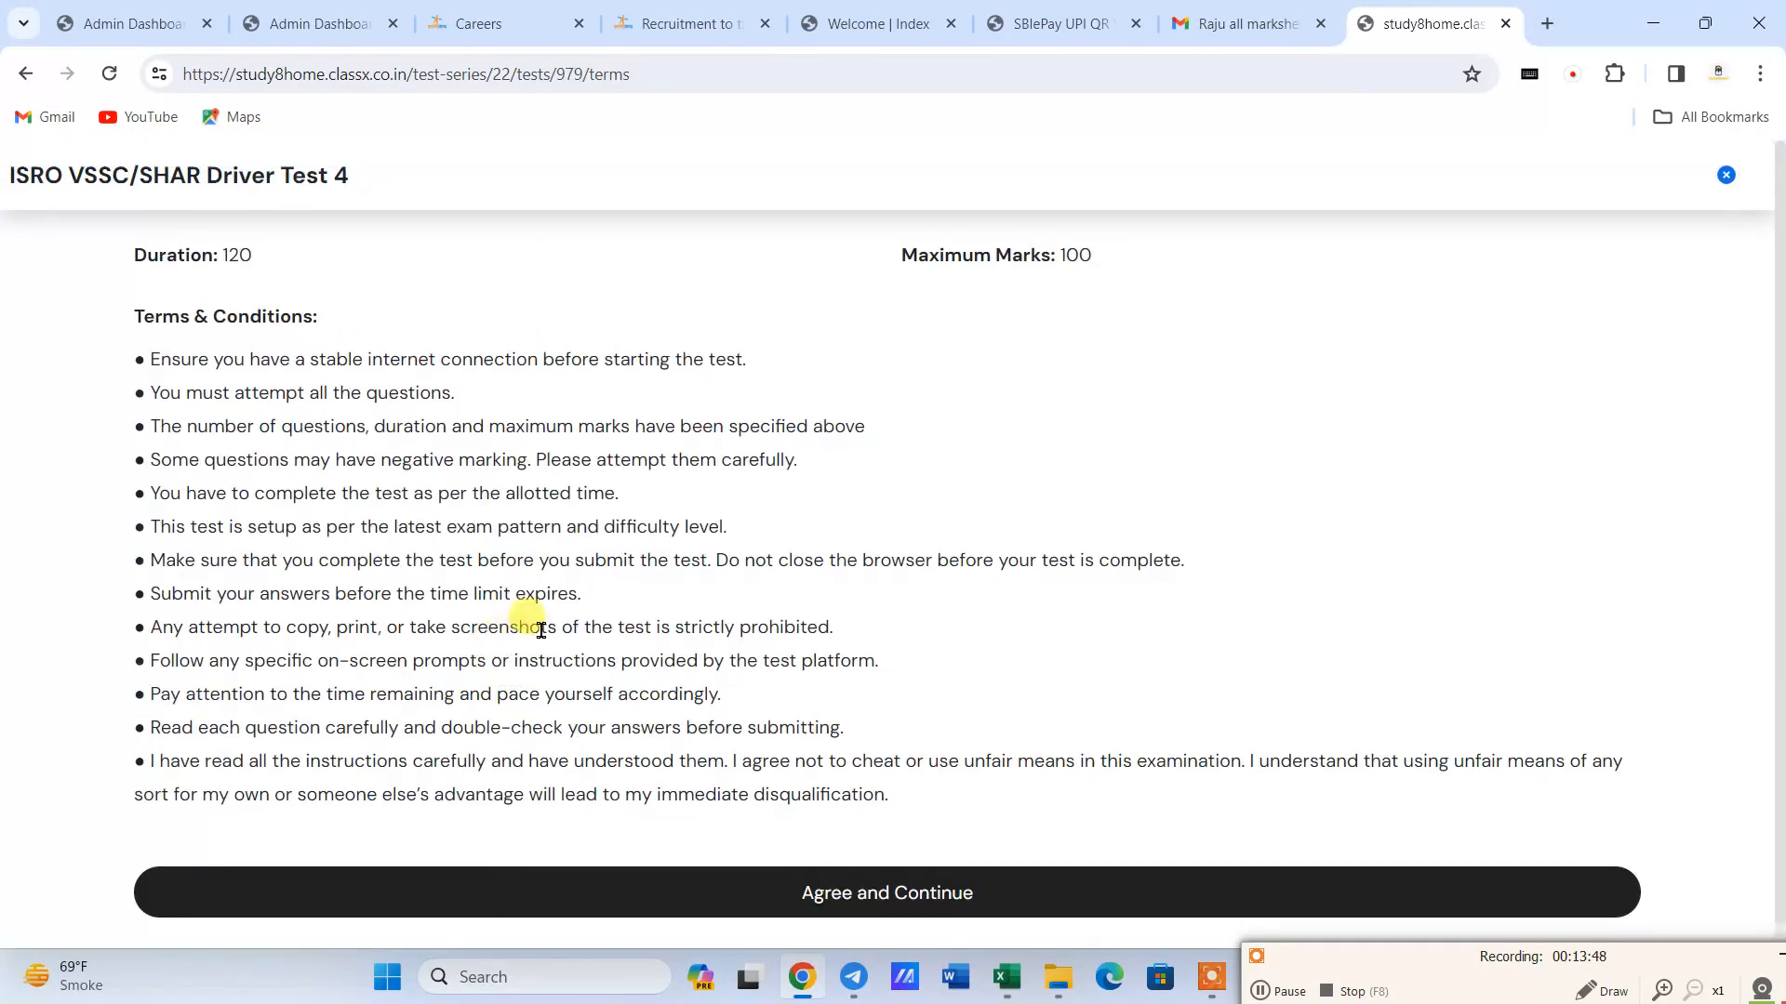
scroll(595, 567, "down", 1)
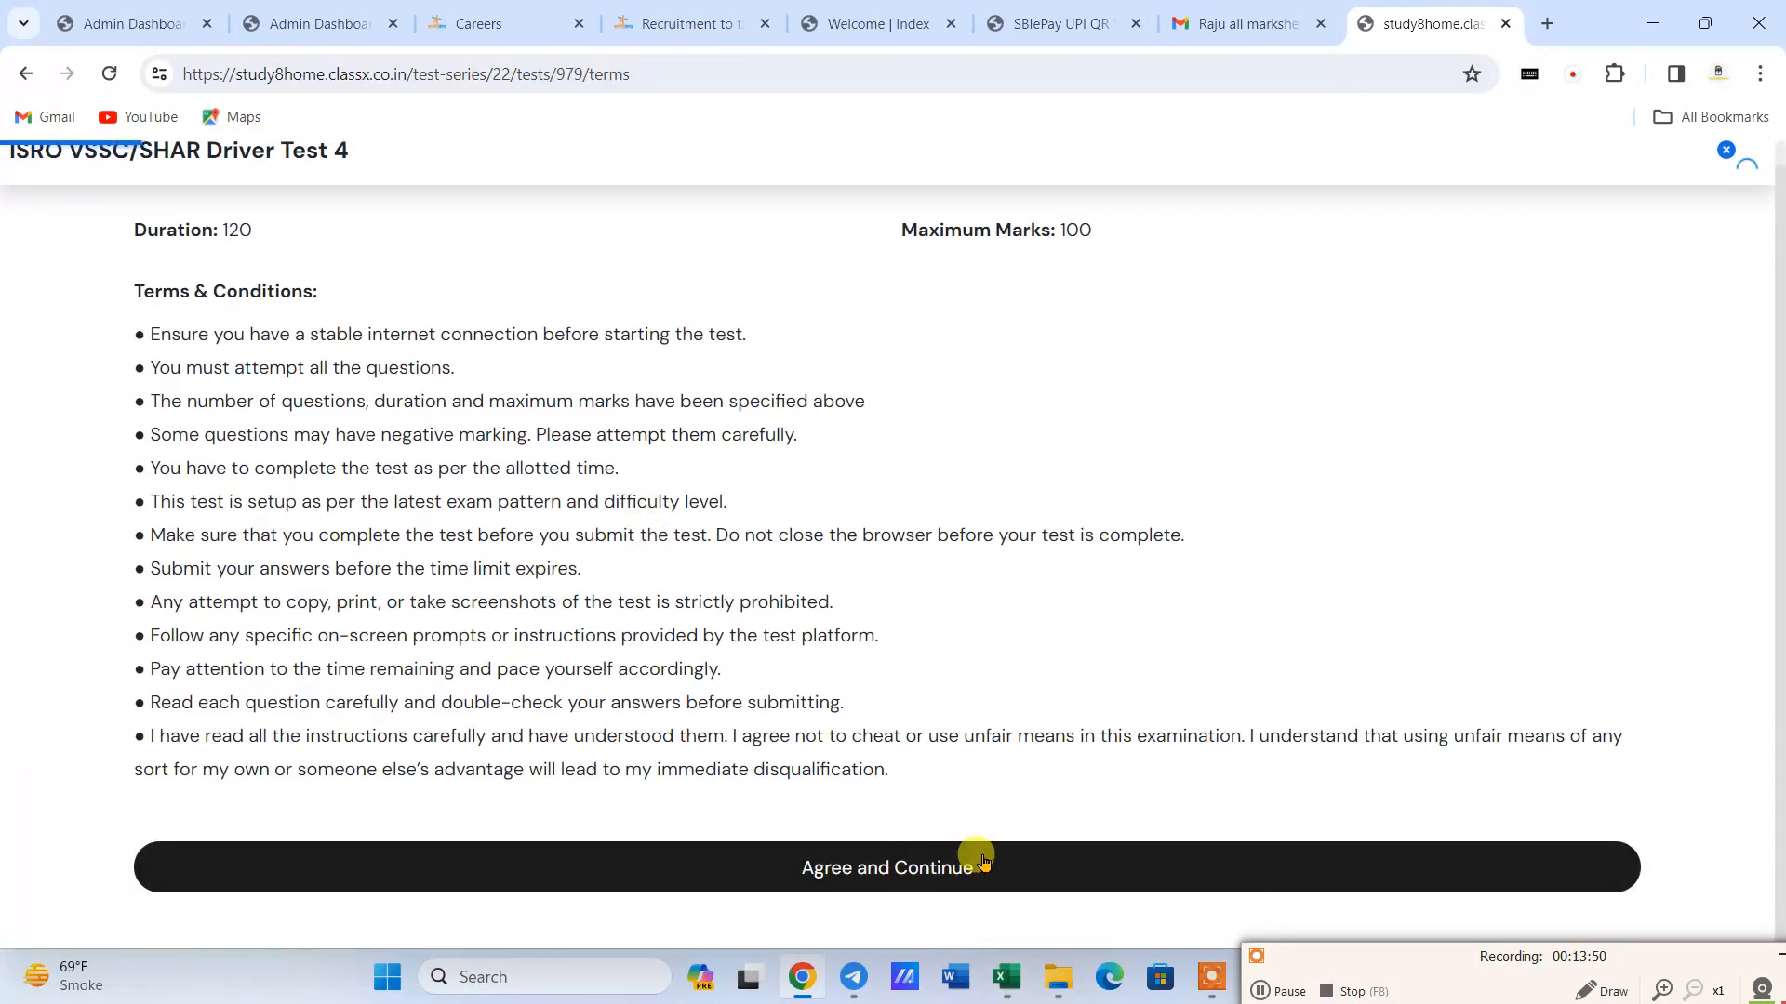
left_click(983, 860)
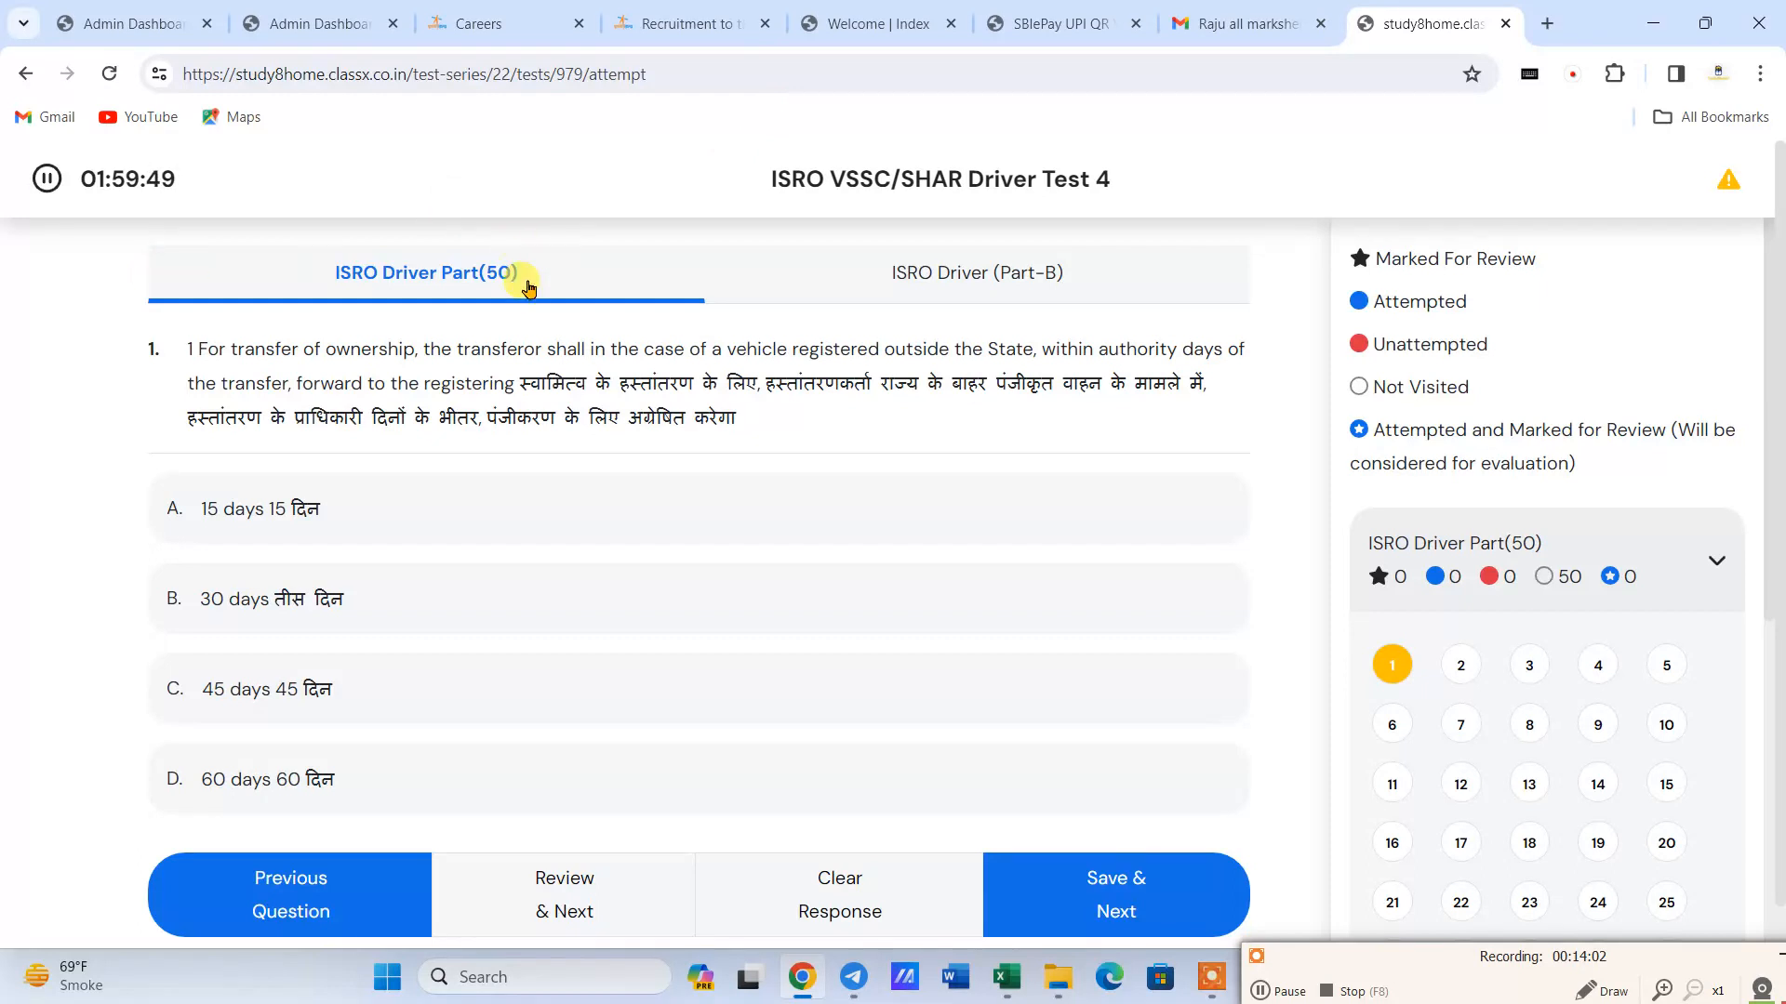
- Switch to the ISRO Driver (Part-B) section, answer its first question with Getting, and clear that response
left_click(1009, 277)
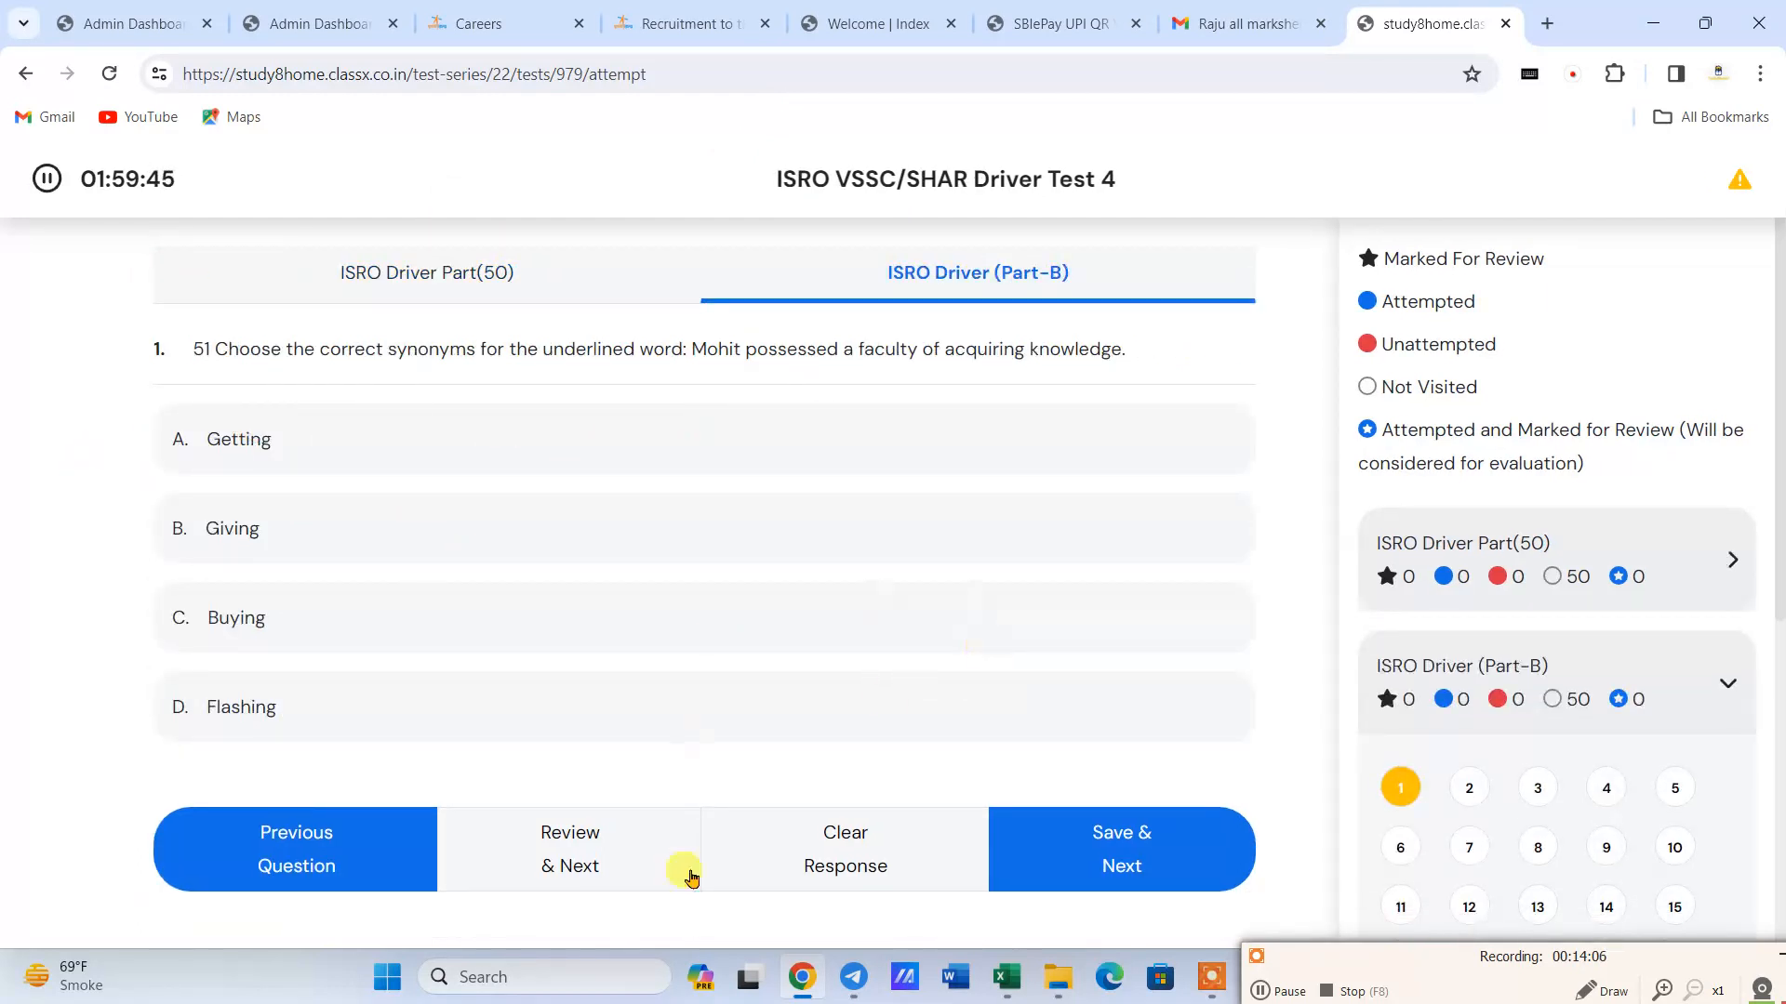
left_click(470, 425)
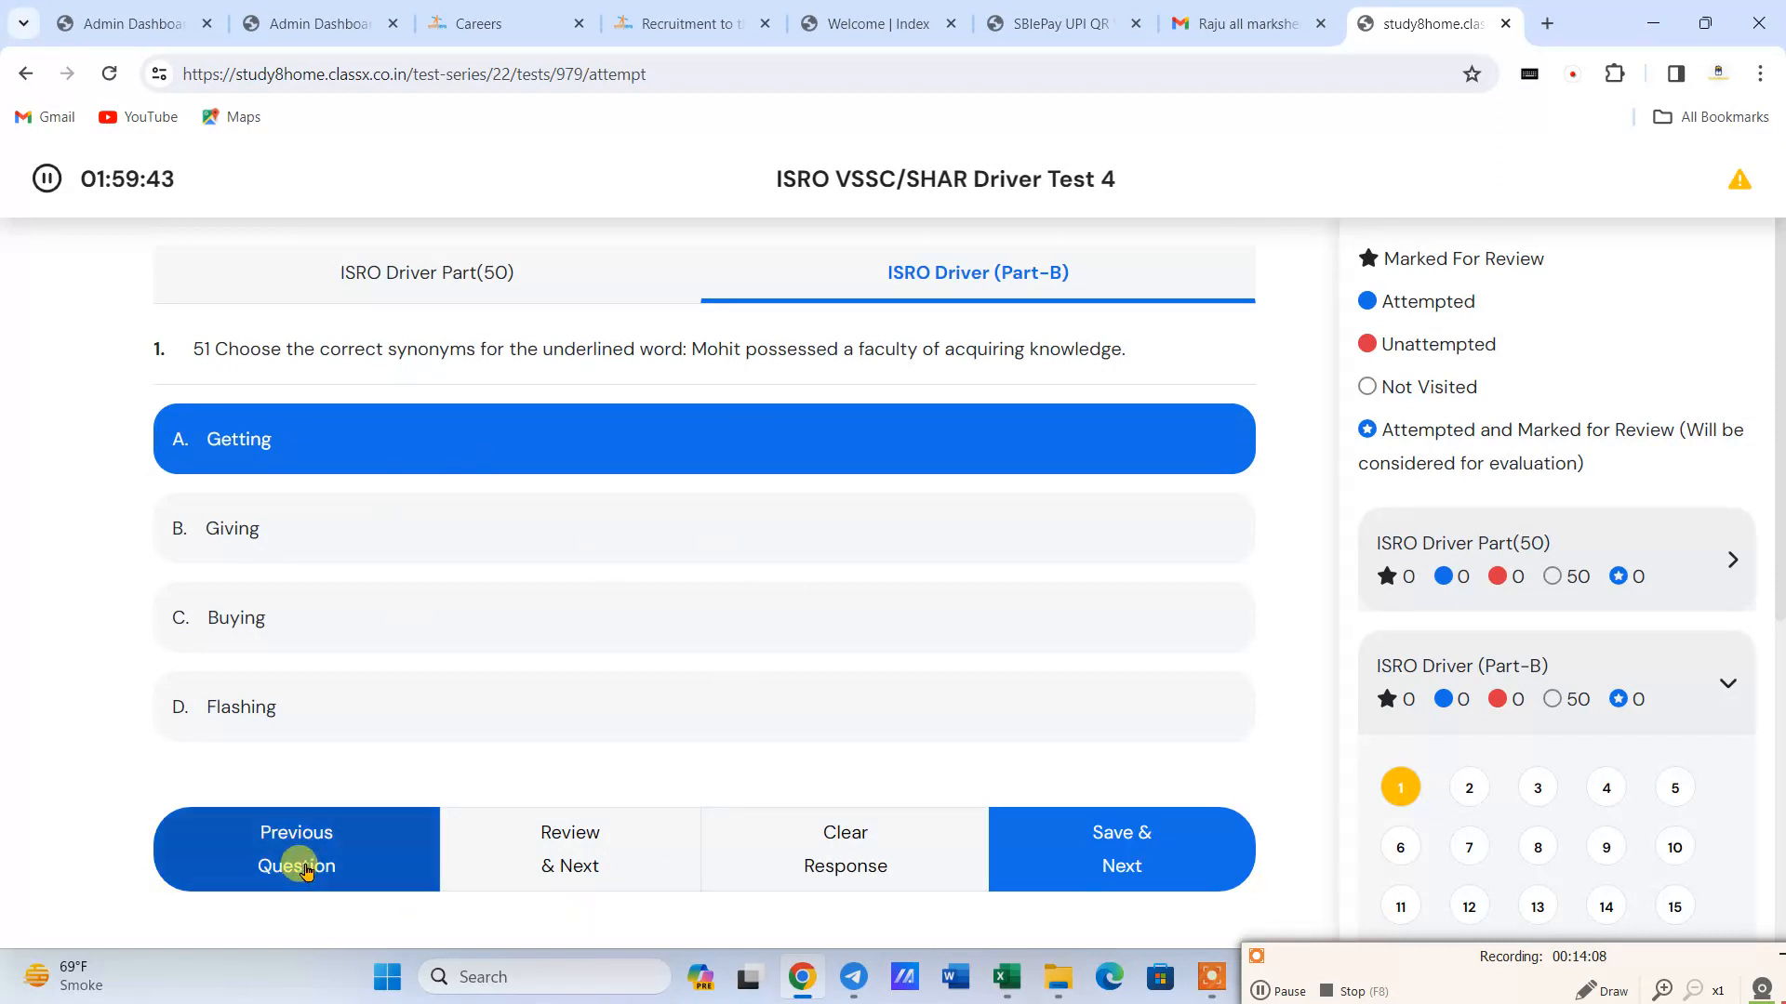
left_click(900, 861)
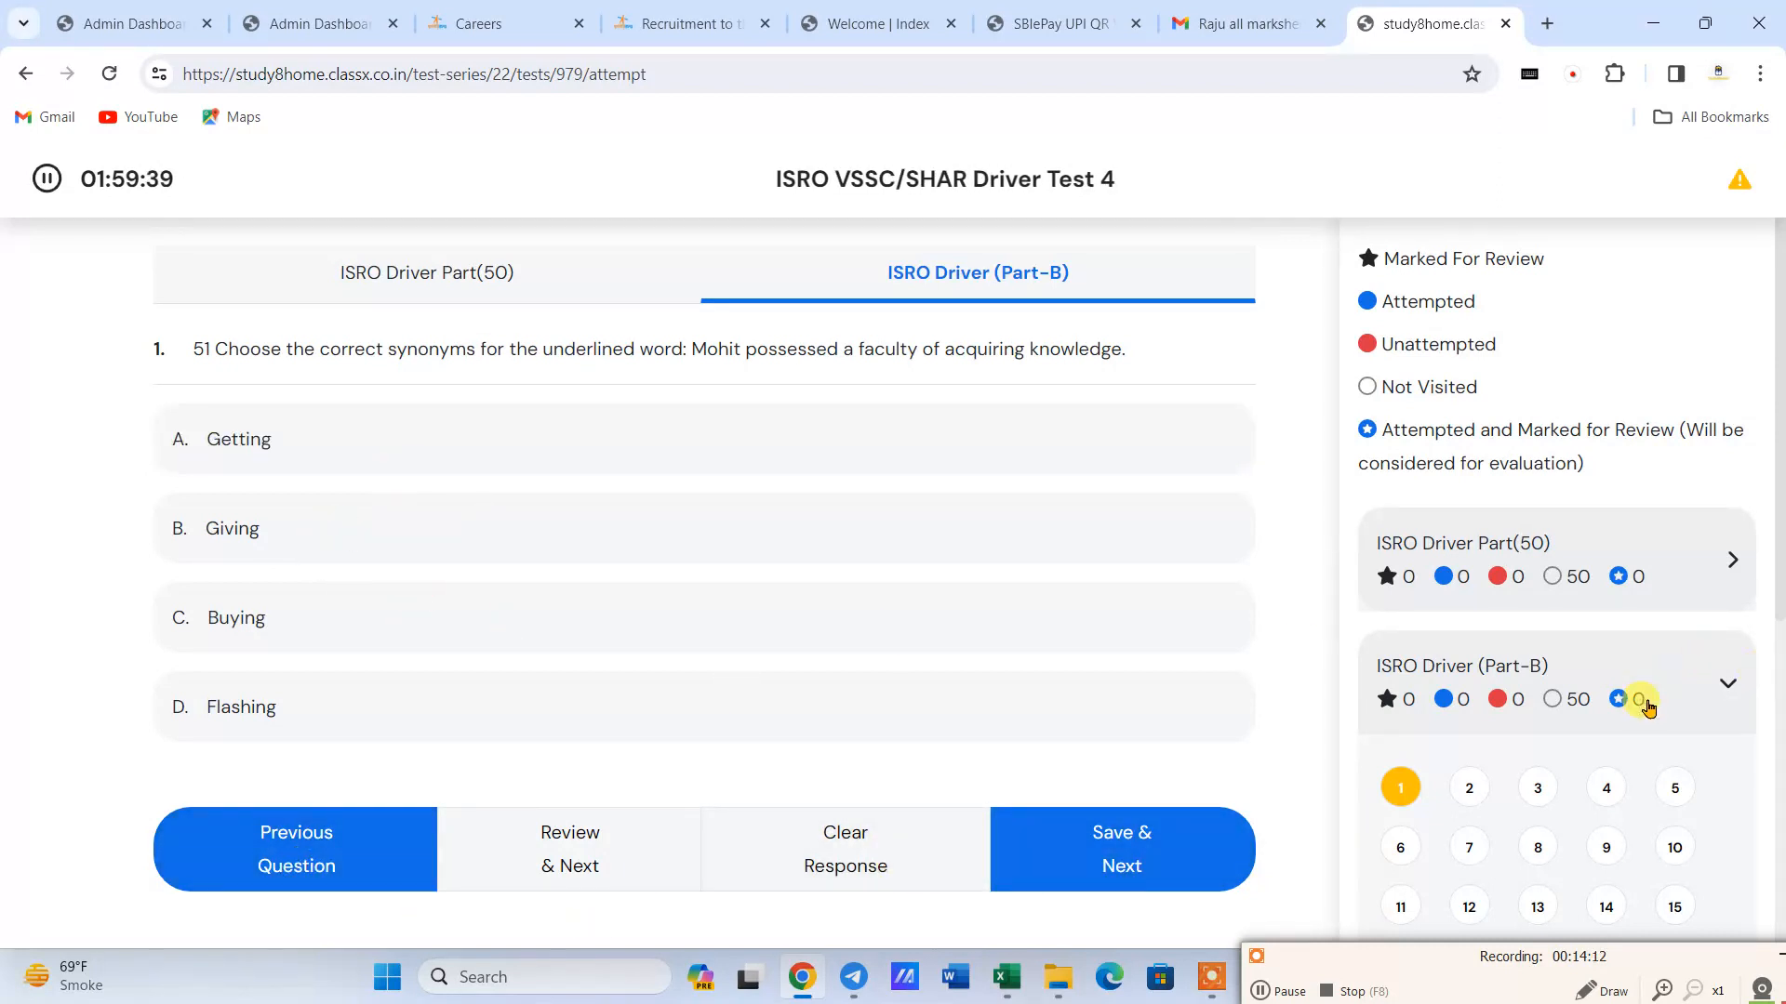
- Look through the question number lists of ISRO Driver Part(50) and ISRO Driver (Part-B), including the submit options
scroll(1644, 707, "down", 6)
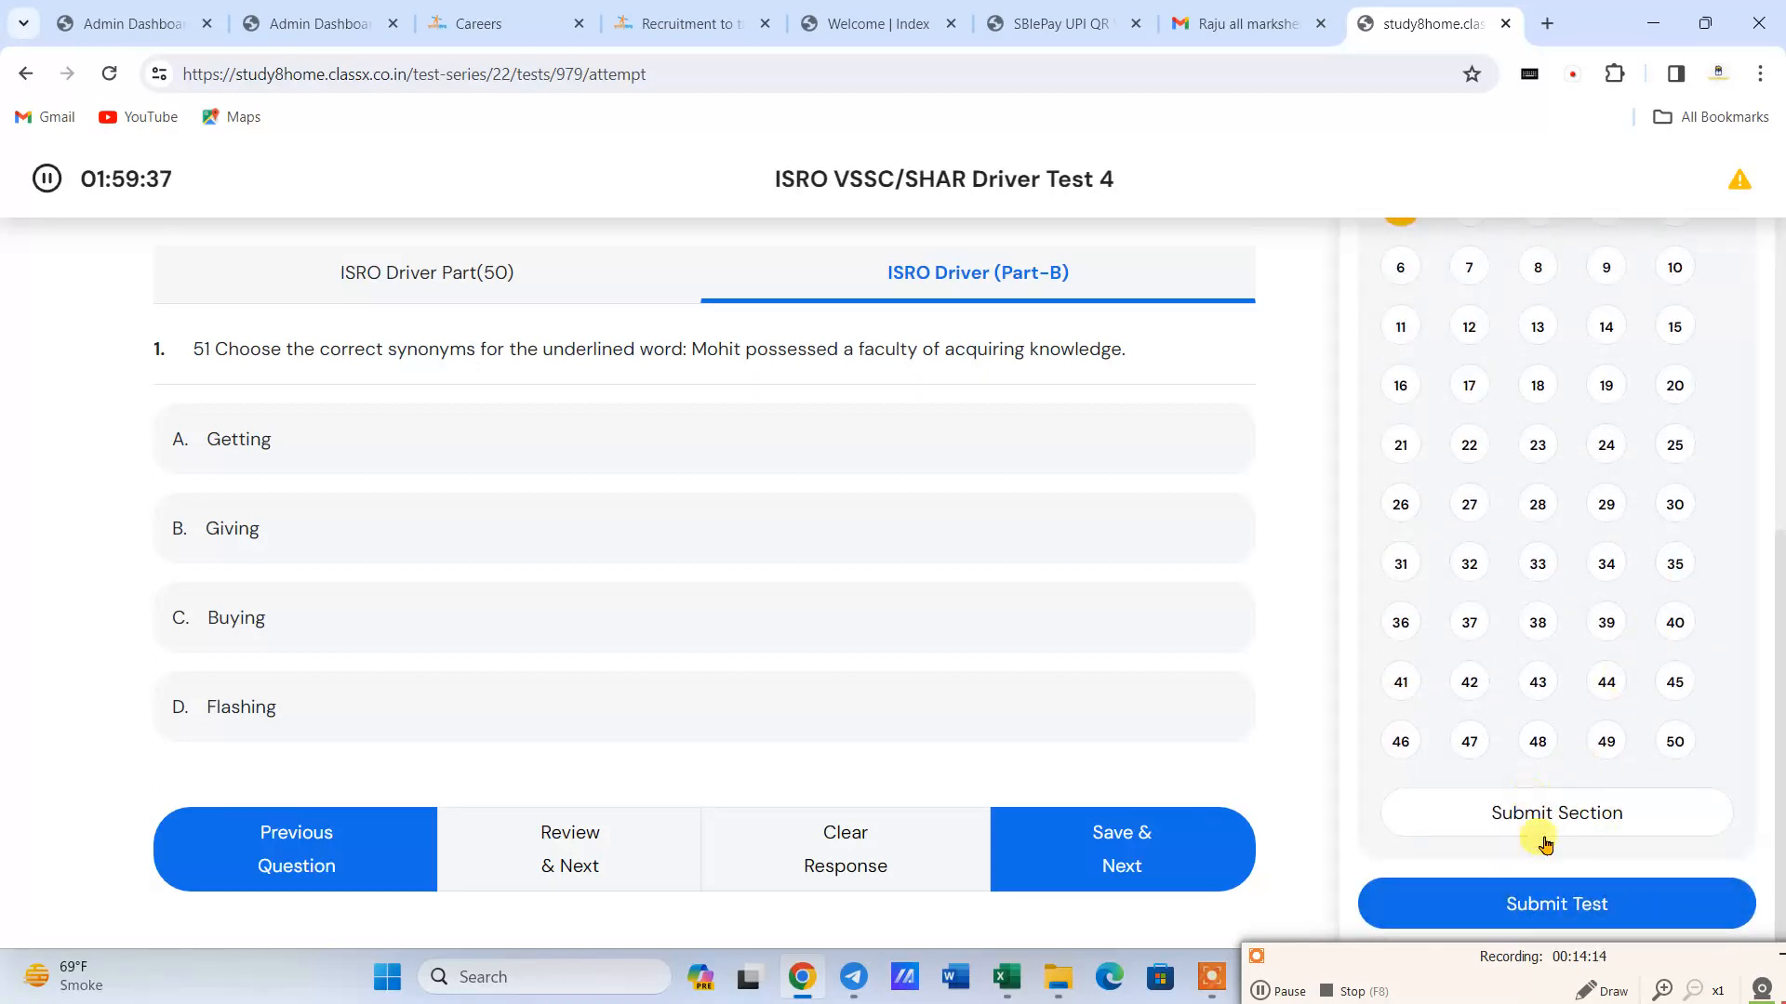
scroll(1542, 749, "up", 4)
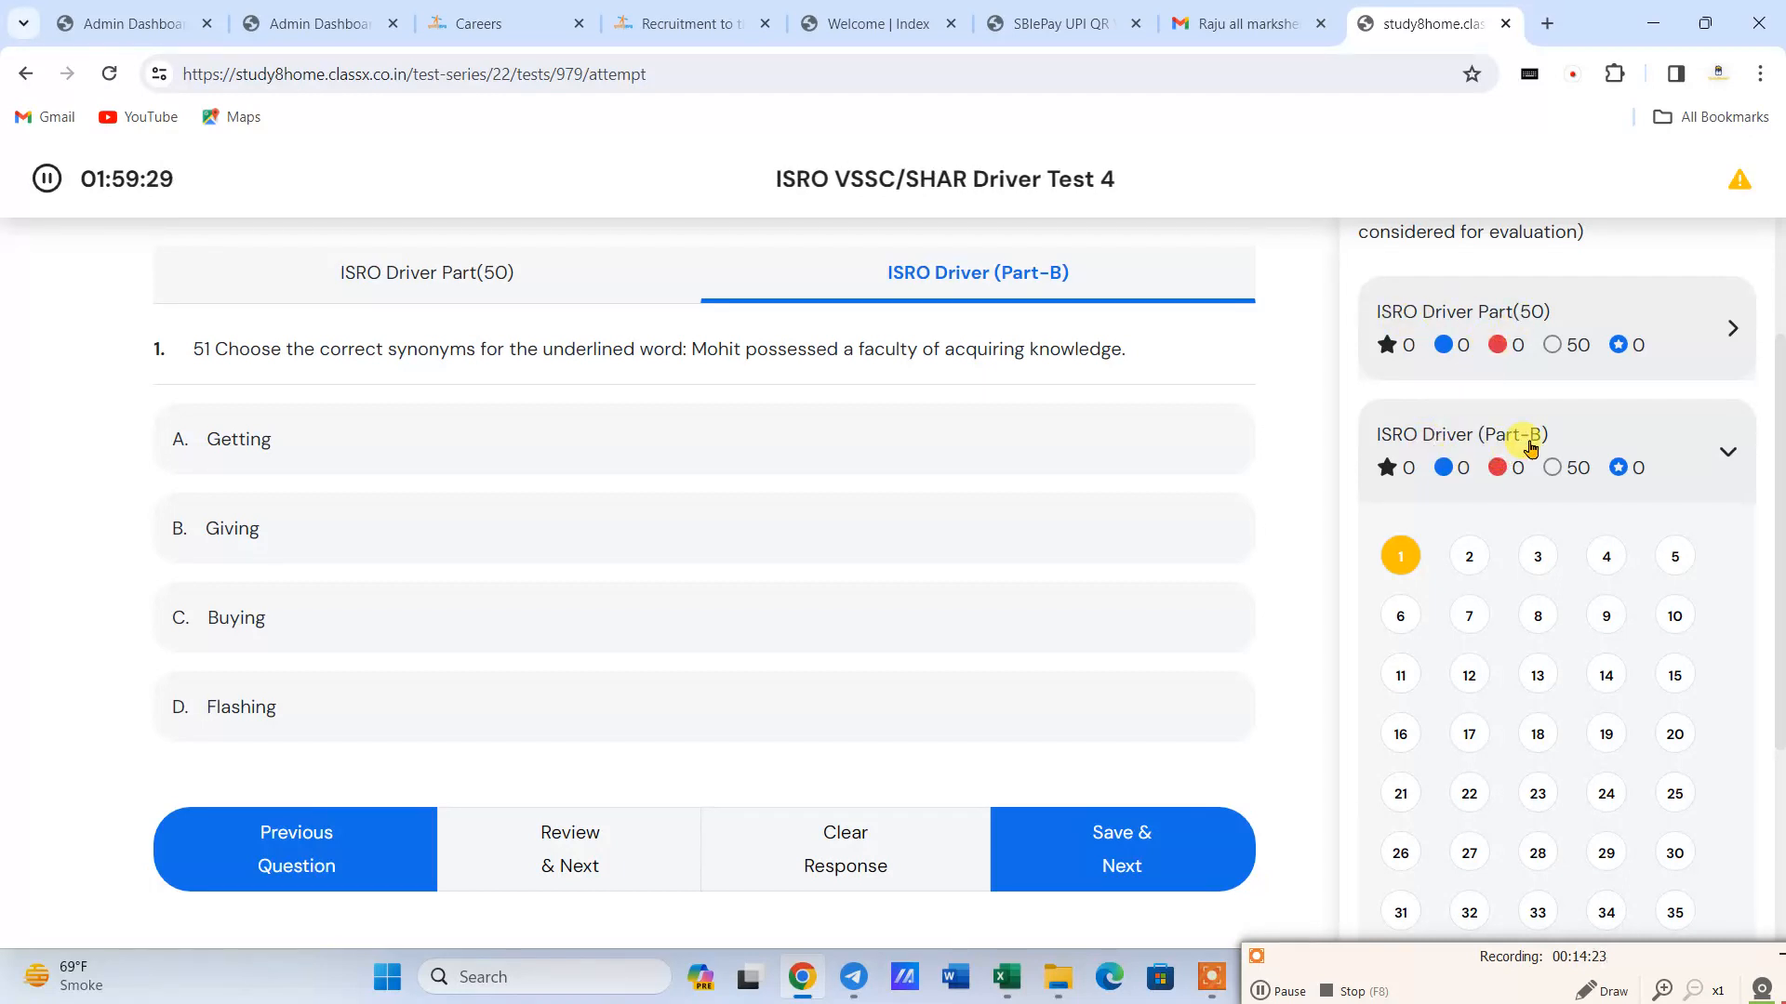
left_click(1526, 316)
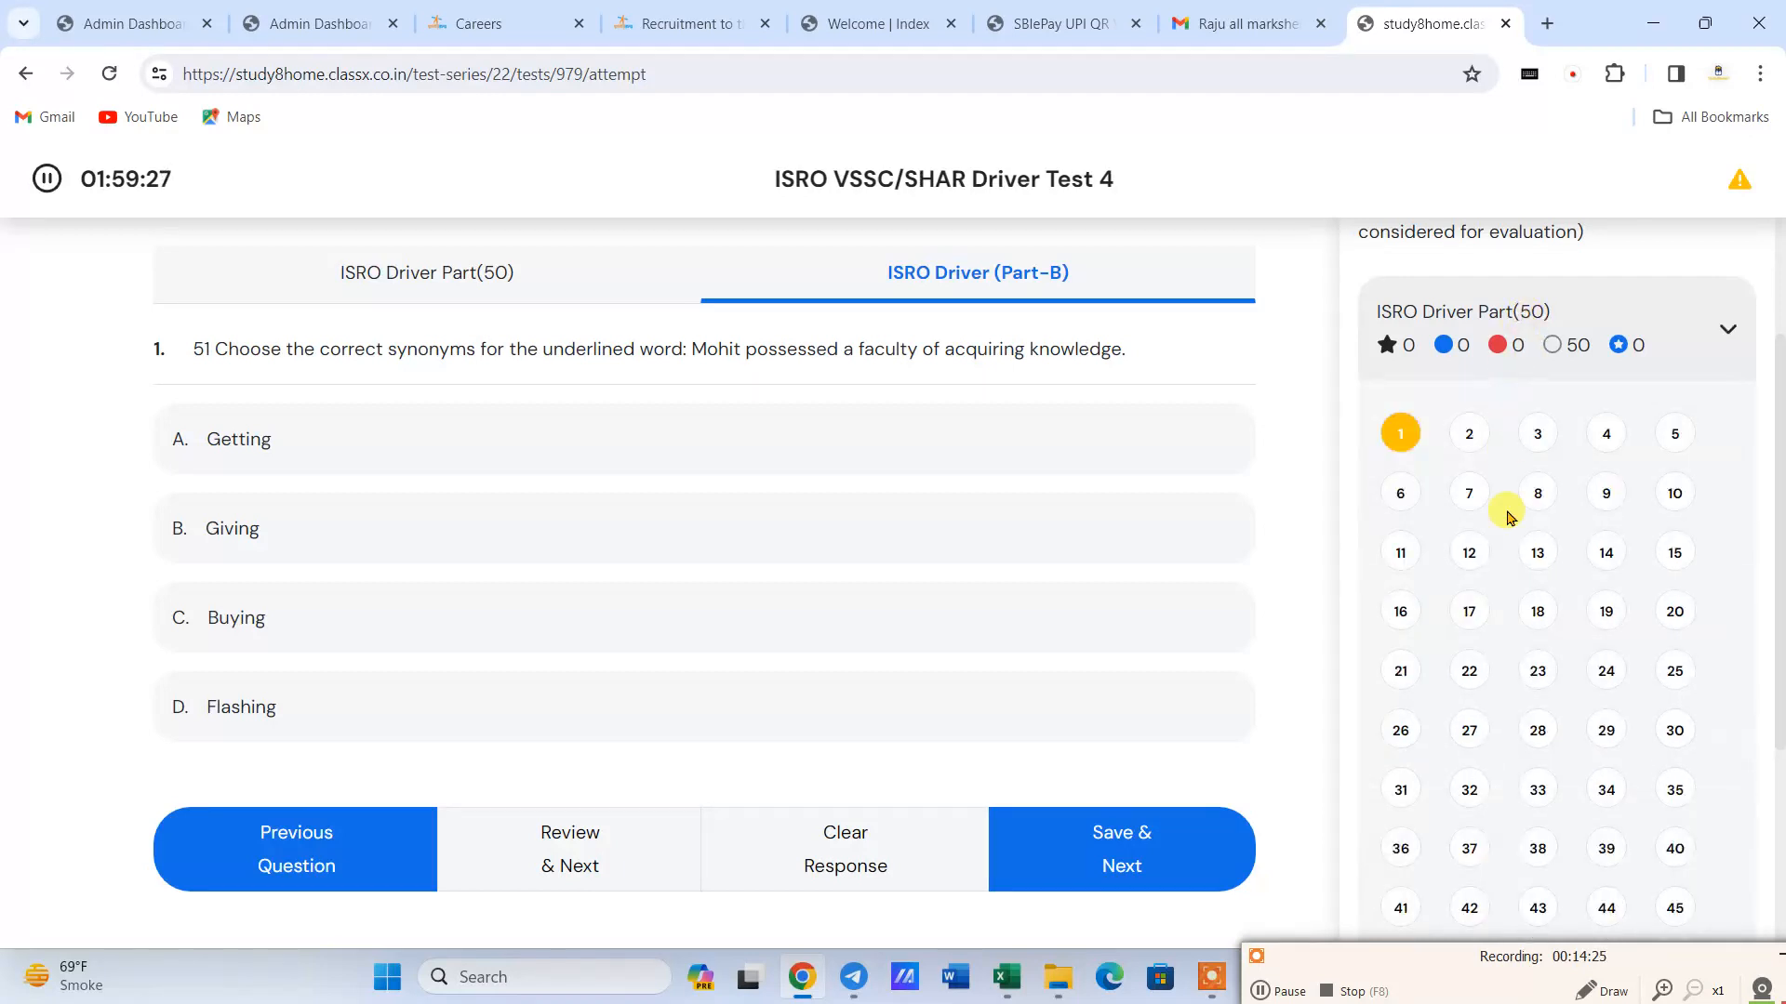
scroll(1522, 561, "down", 4)
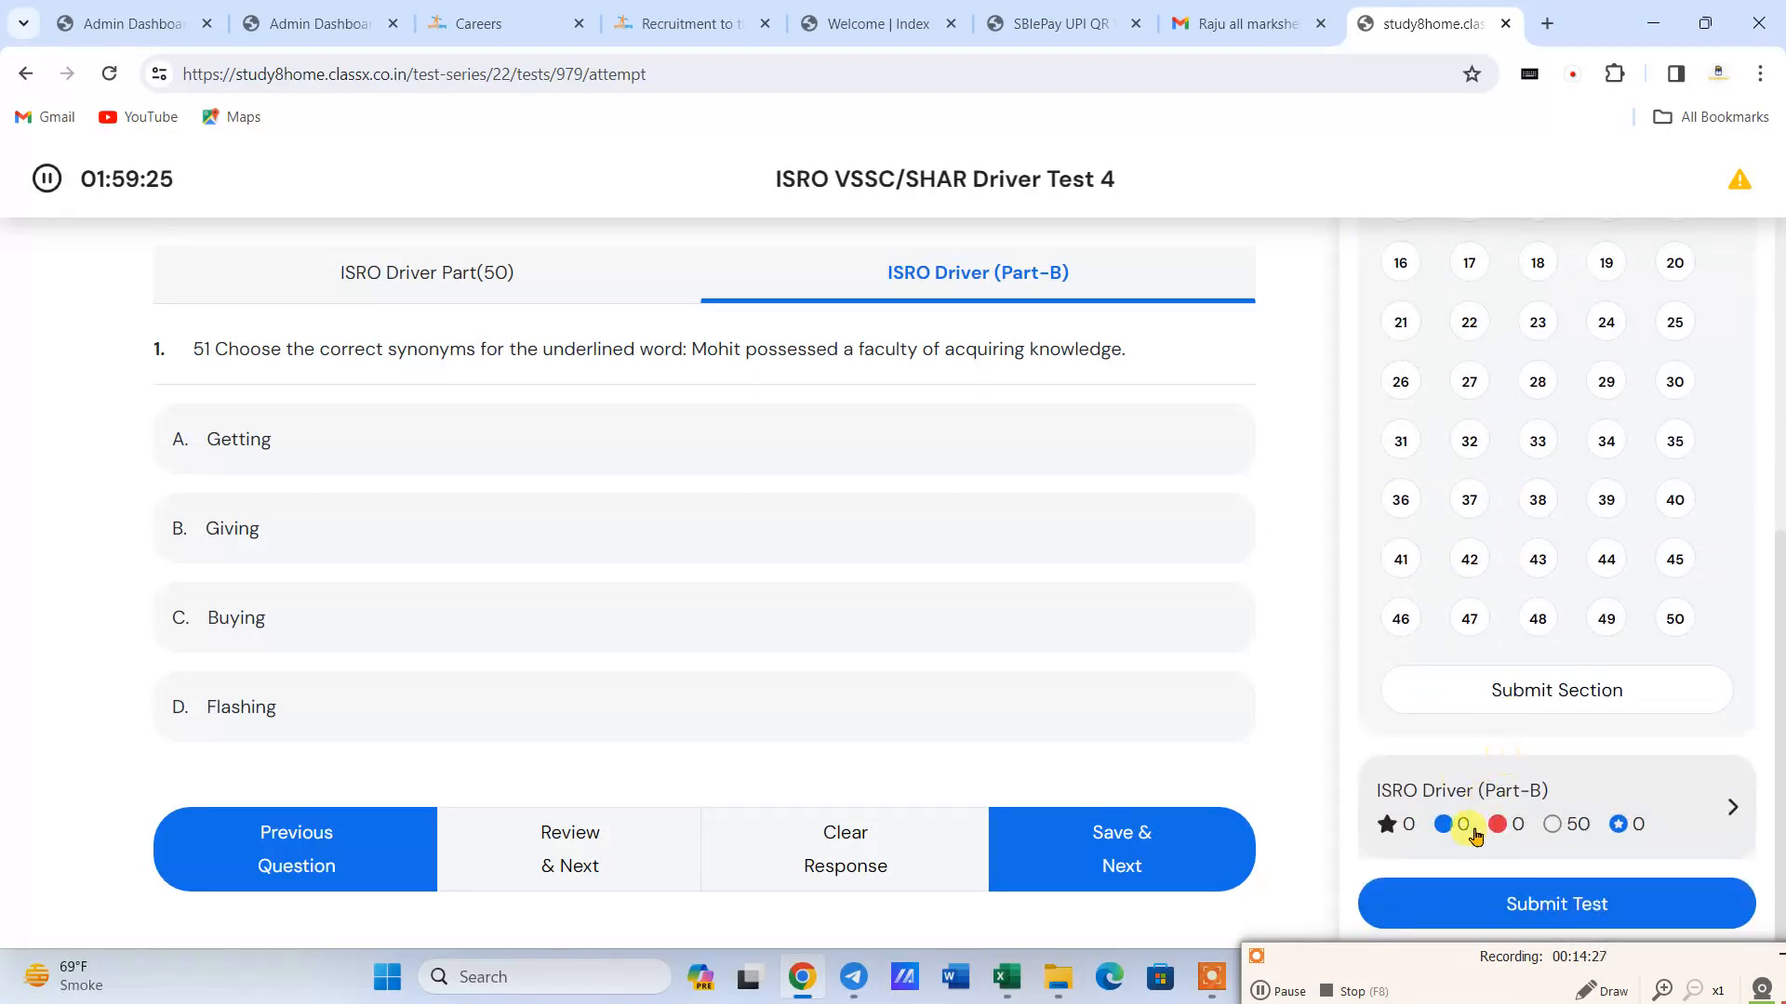
left_click(1479, 790)
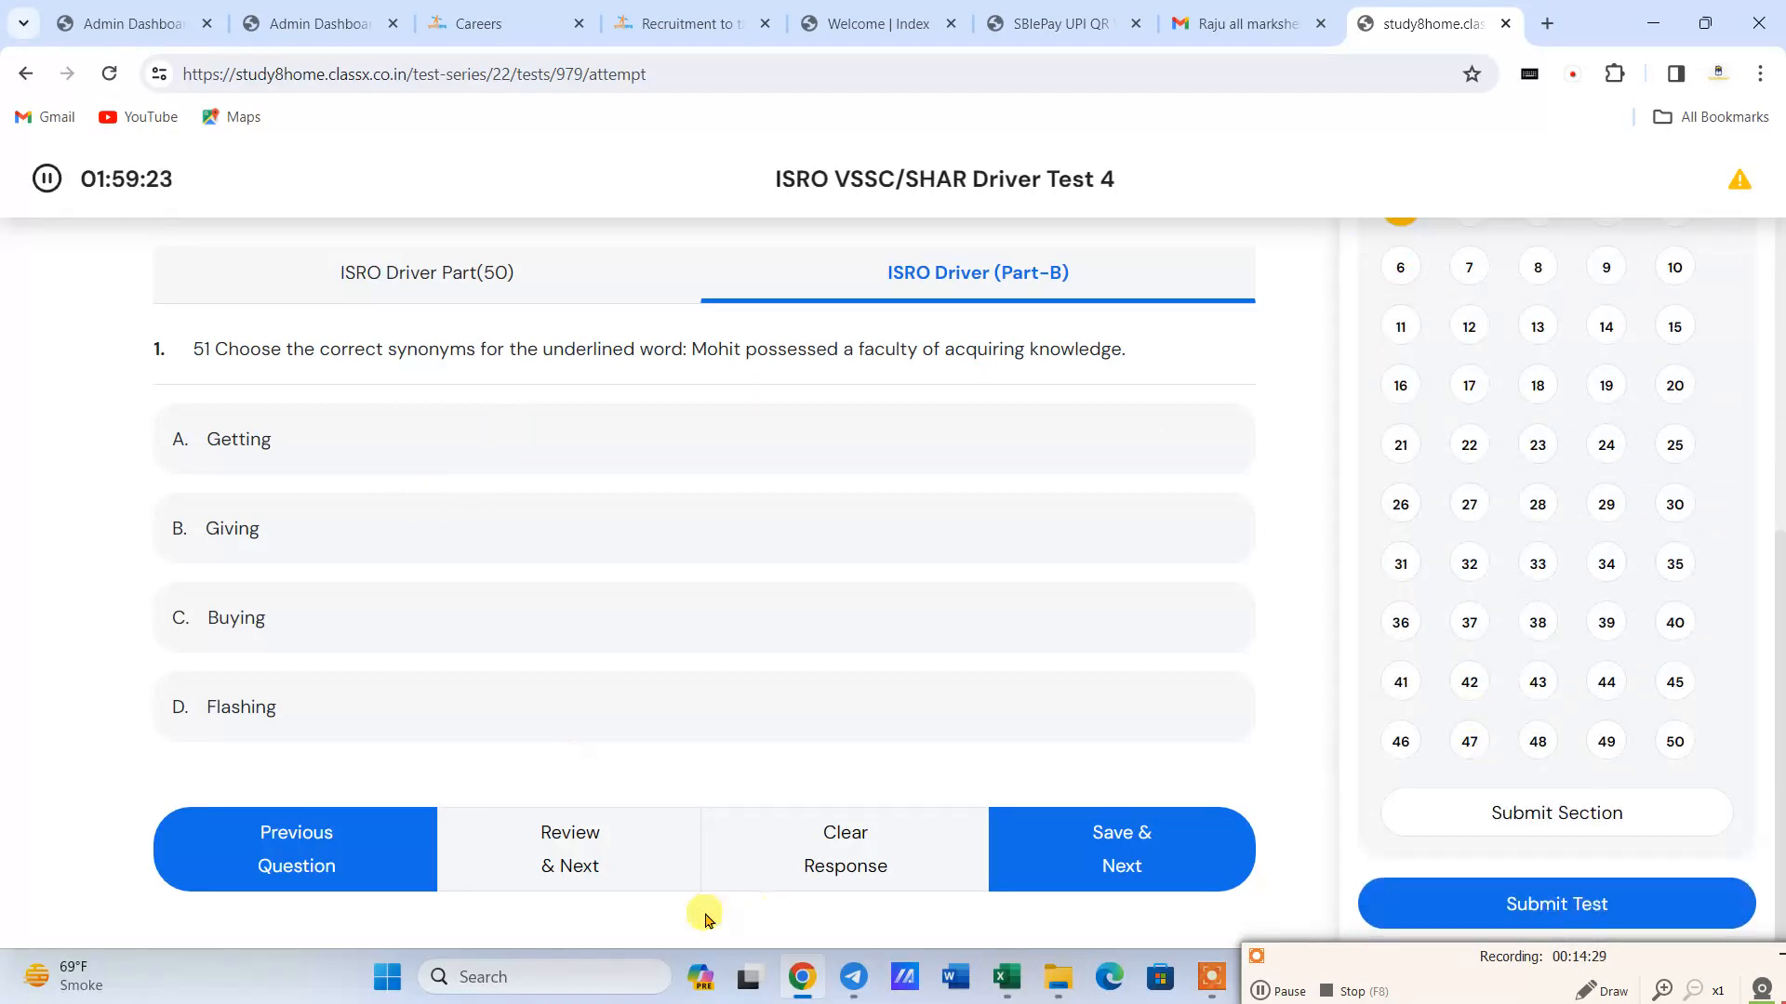
- Go to question 39 of Part-B and browse the questions one by one up to question 43 without answering
left_click(1601, 631)
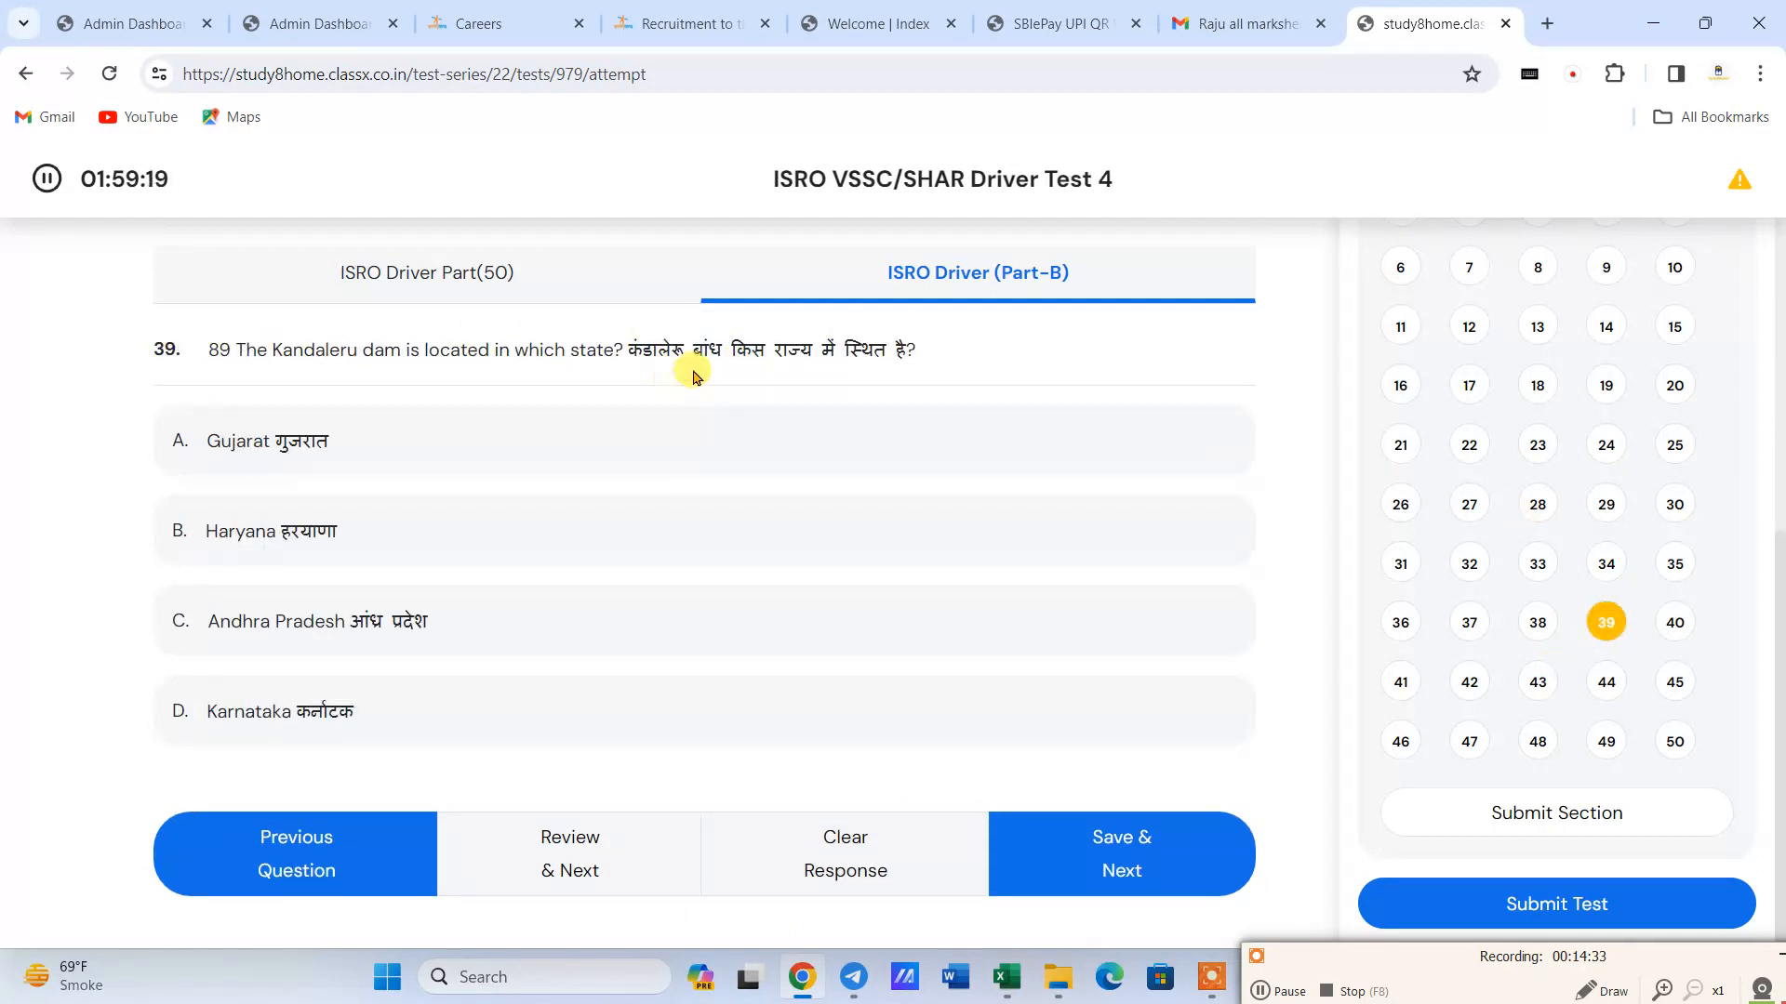
left_click(1158, 870)
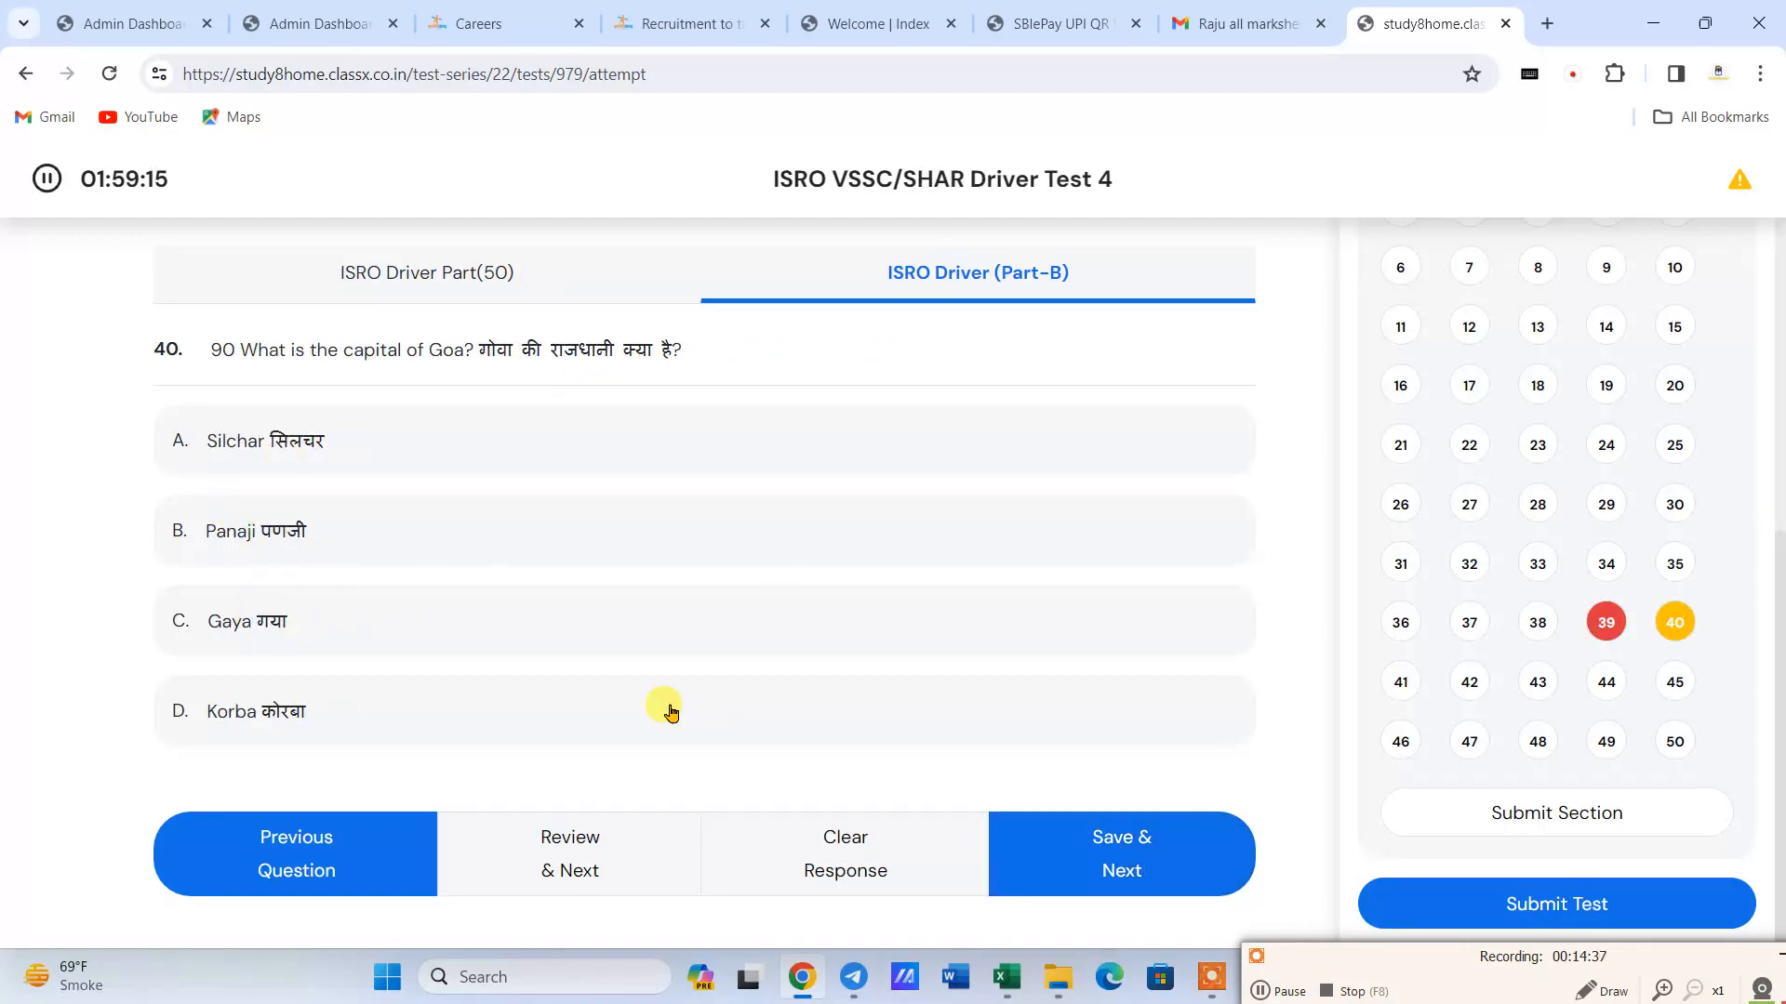
left_click(1167, 850)
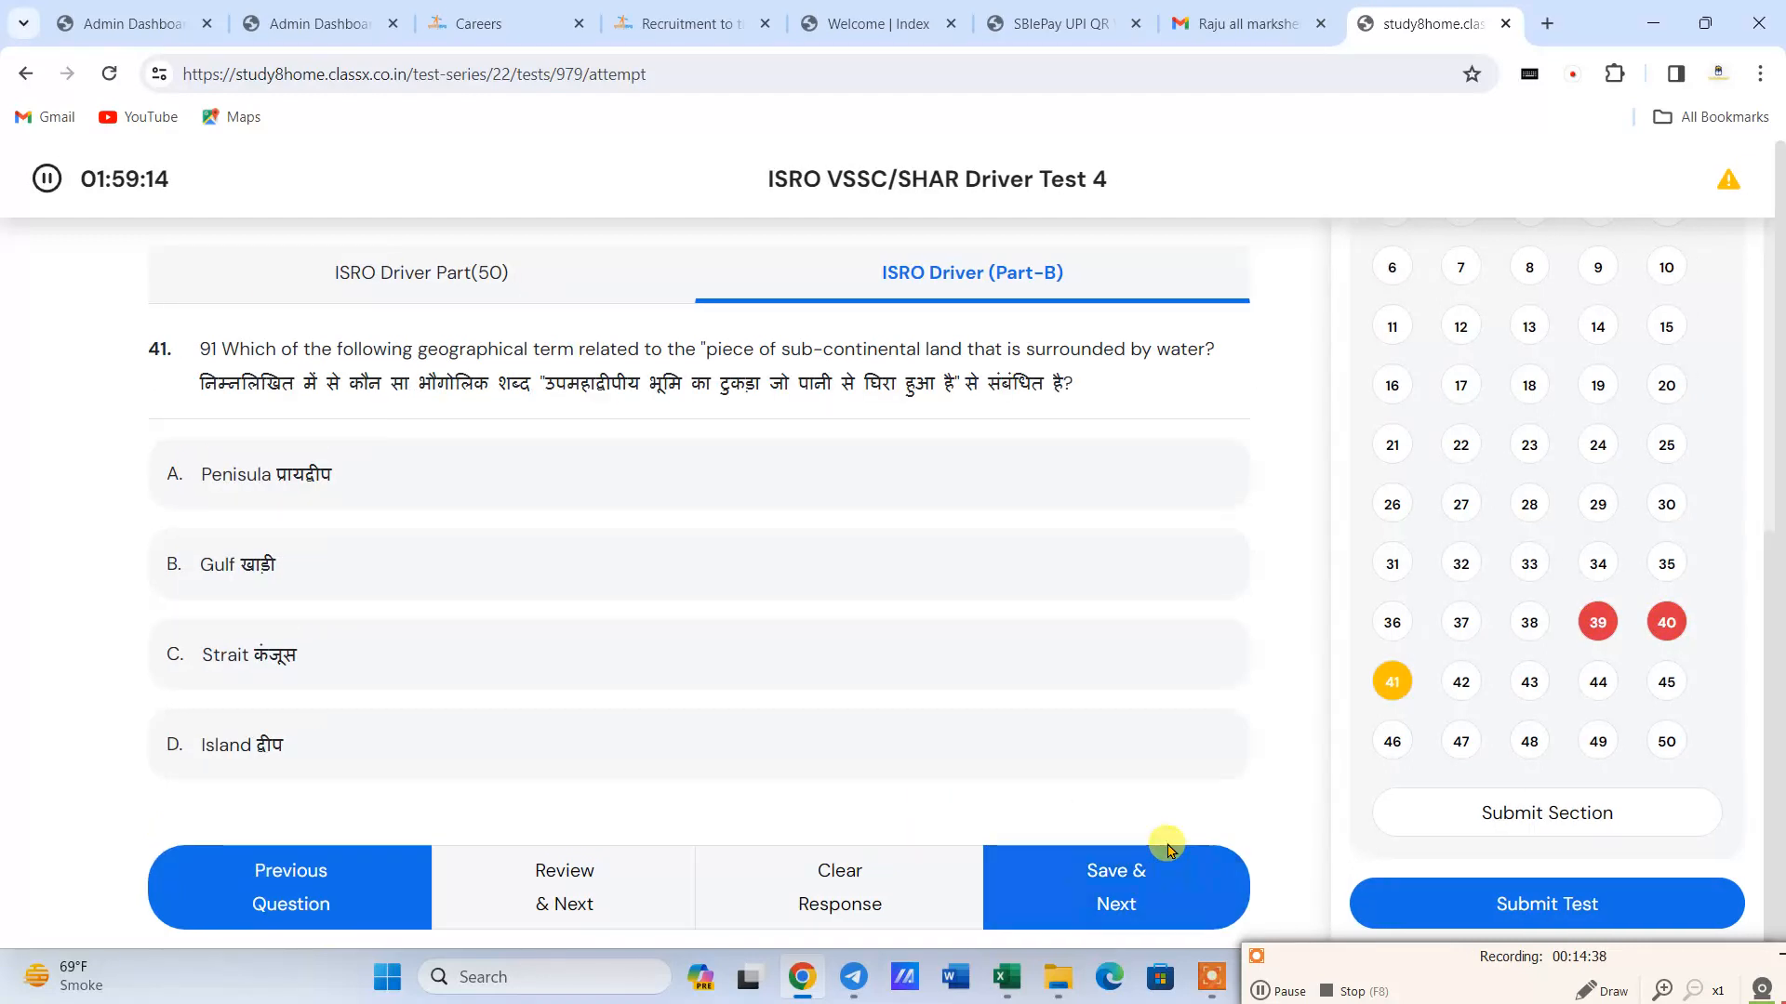
left_click(1092, 898)
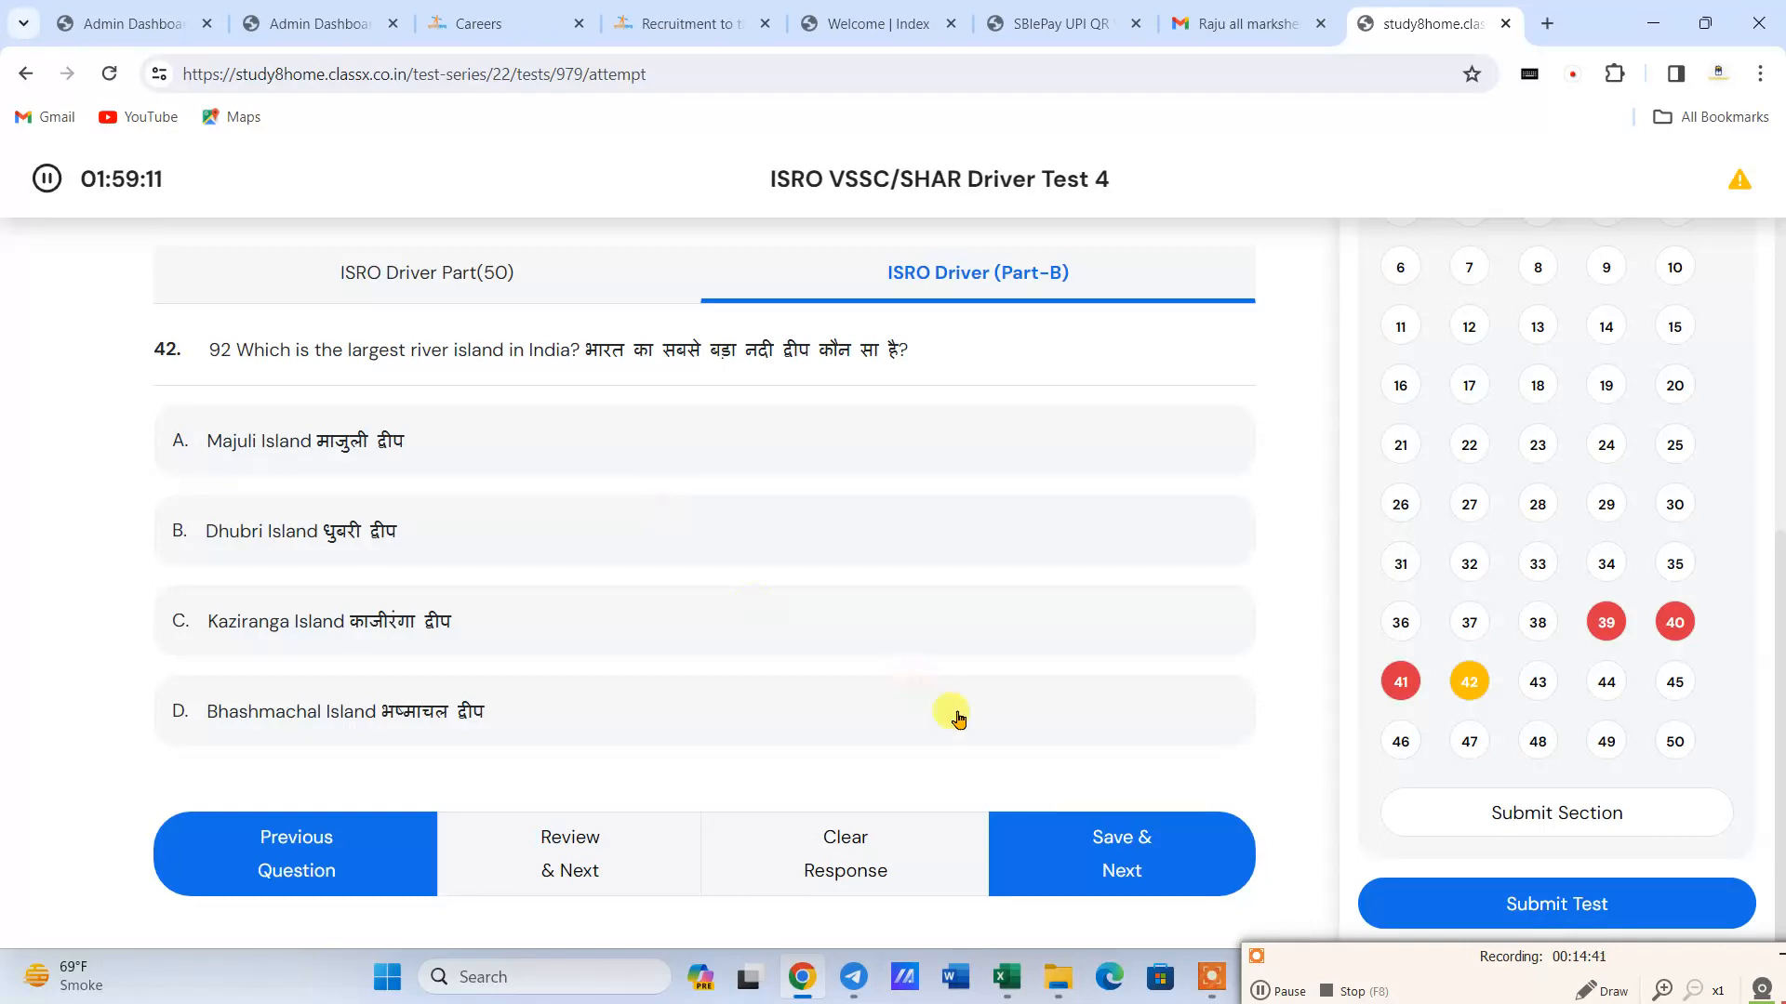
left_click(1097, 826)
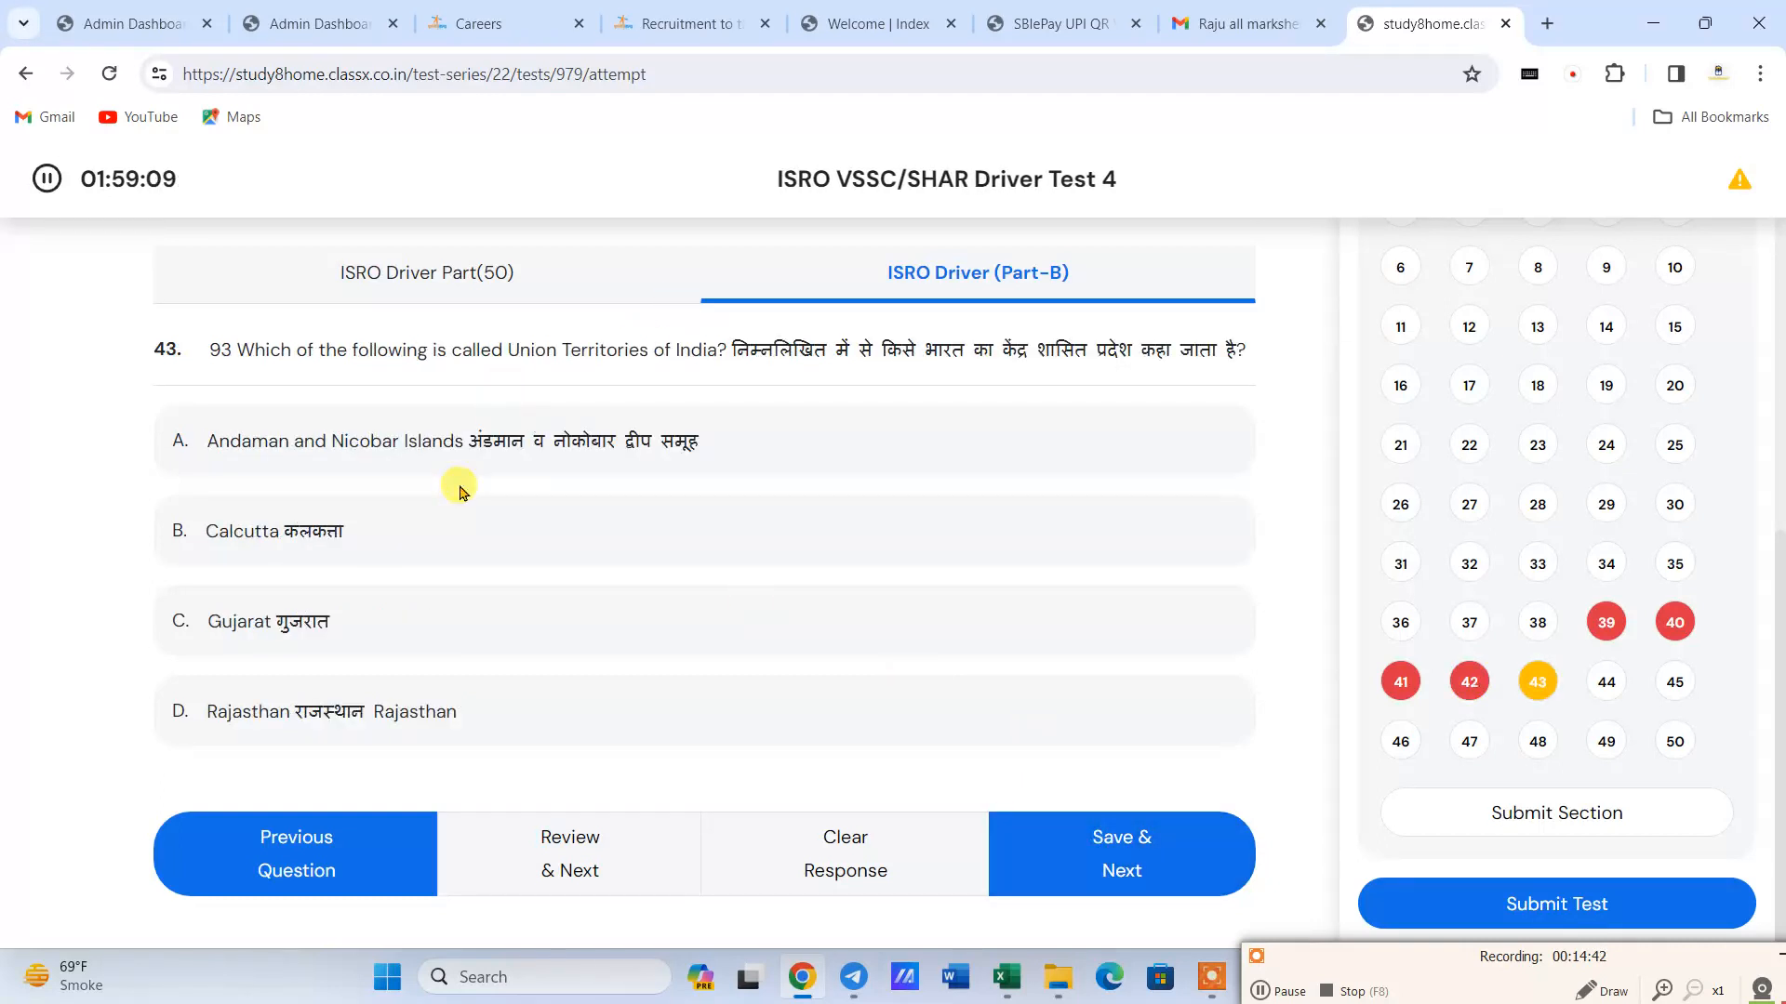